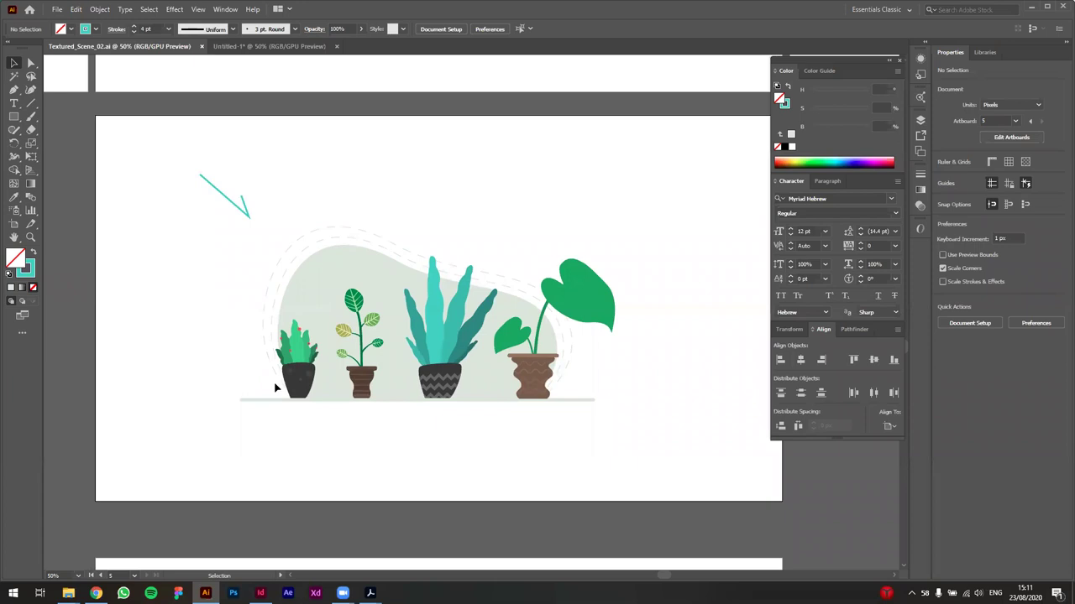
Step: Look over the potted-plant illustration and its neighbouring artboards in the Textured_Scene_02 file
click(591, 483)
click(592, 487)
scroll(518, 222, down, 2)
drag(321, 301, 361, 431)
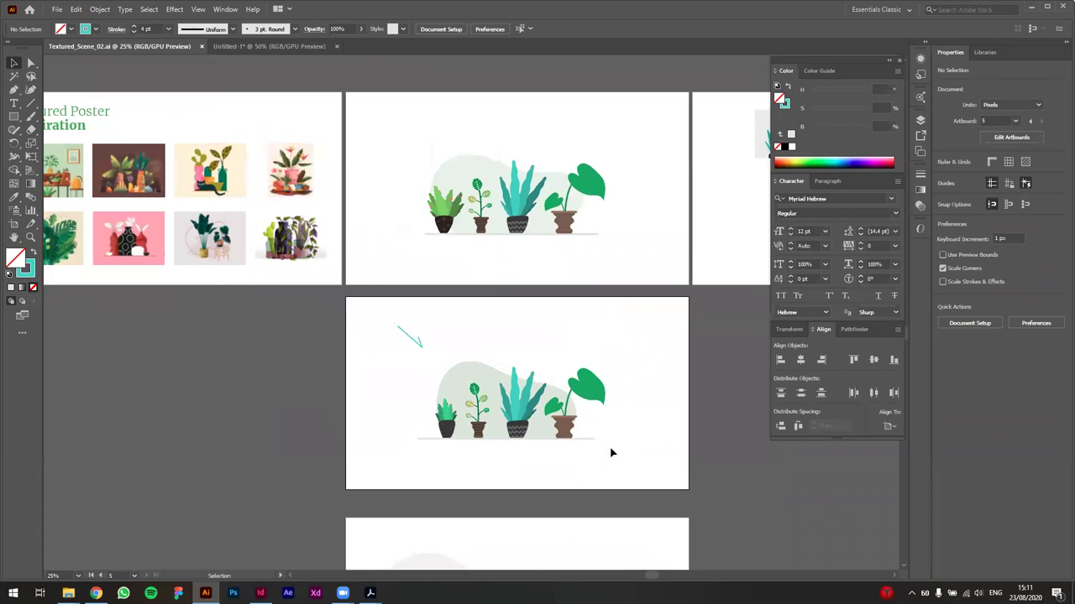
scroll(625, 439, up, 3)
drag(604, 398, 726, 356)
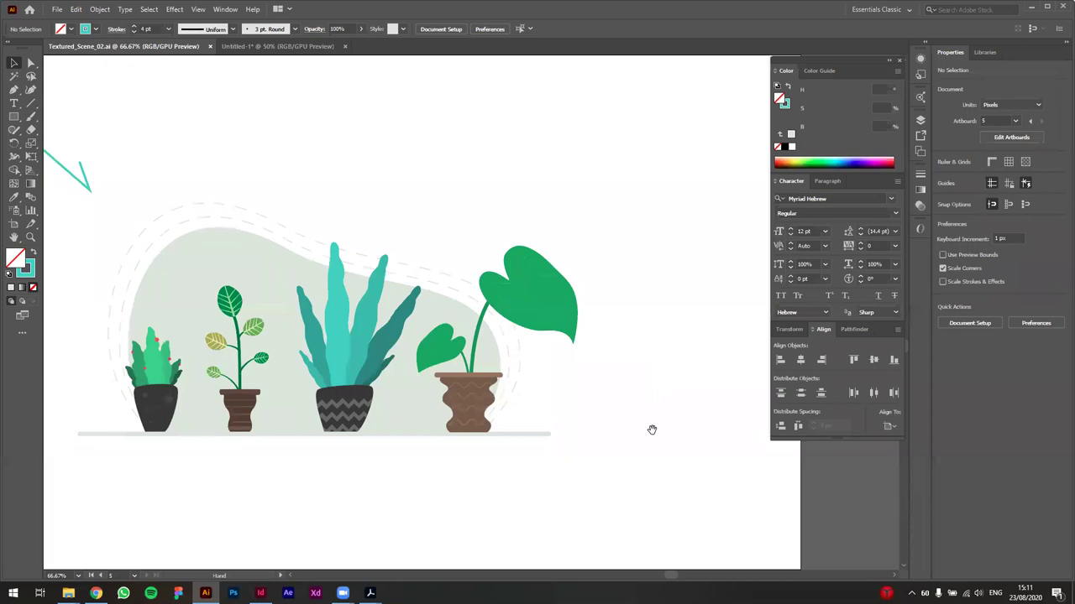
scroll(732, 492, down, 2)
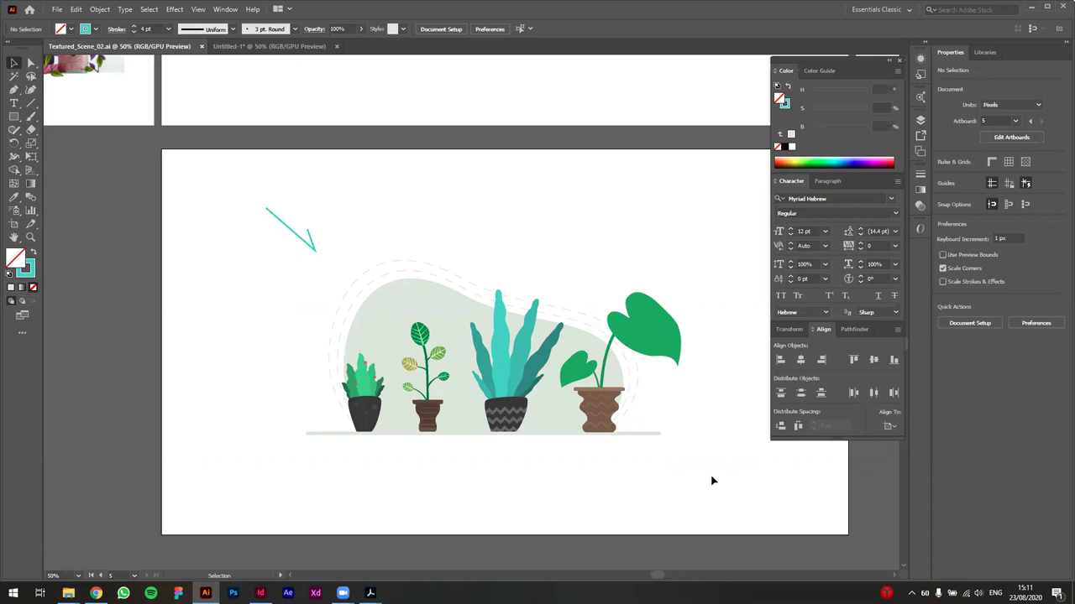
drag(529, 257, 493, 240)
drag(427, 207, 374, 197)
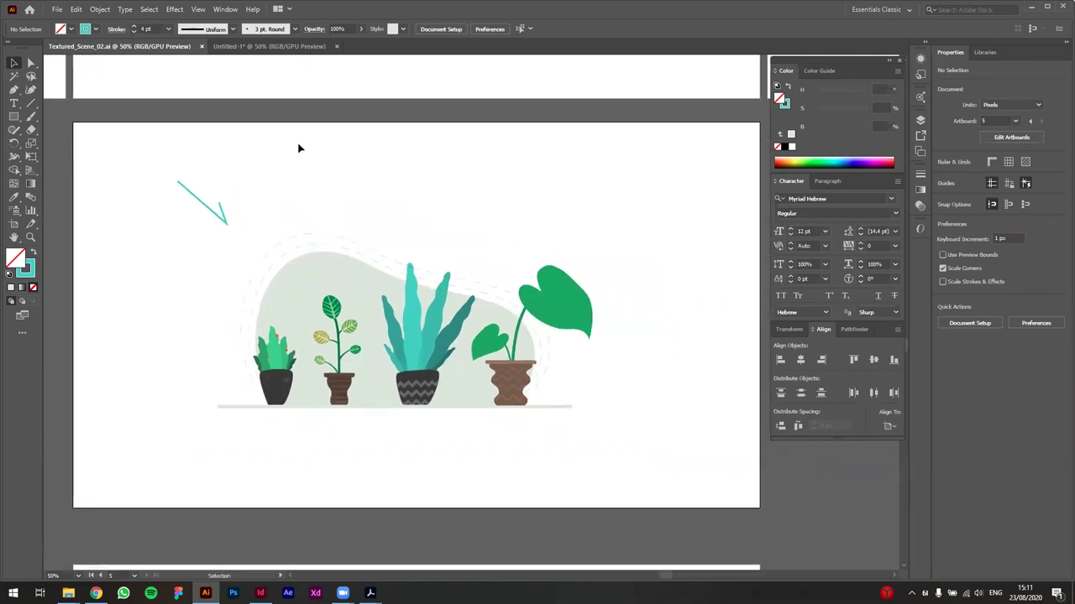
Step: Close the Untitled-1 document and create a new Web-Large document of 1920 x 1080 px in RGB Color
click(336, 46)
click(594, 310)
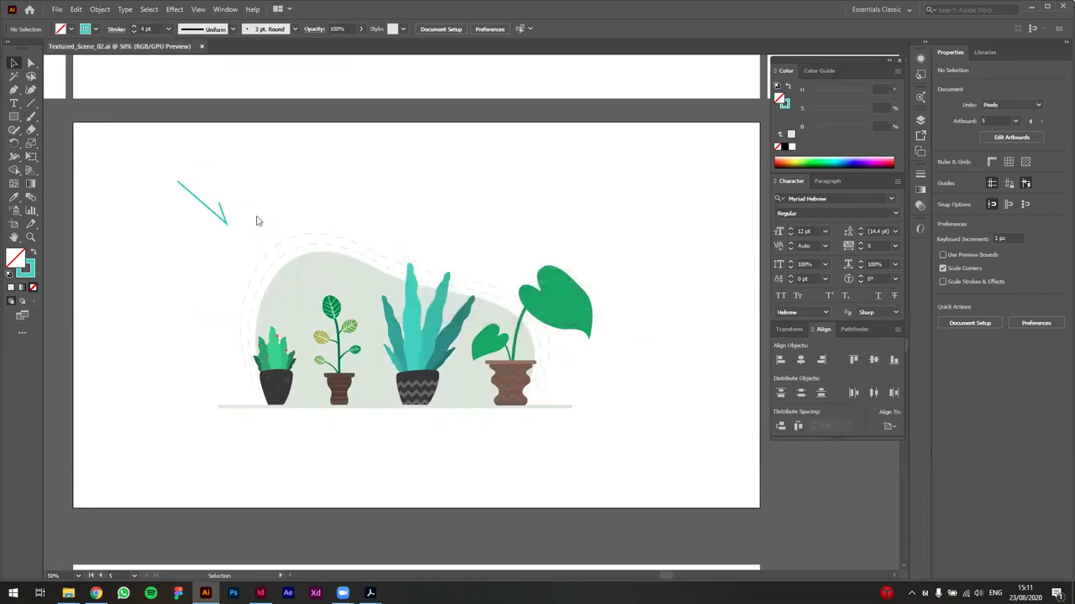
click(57, 10)
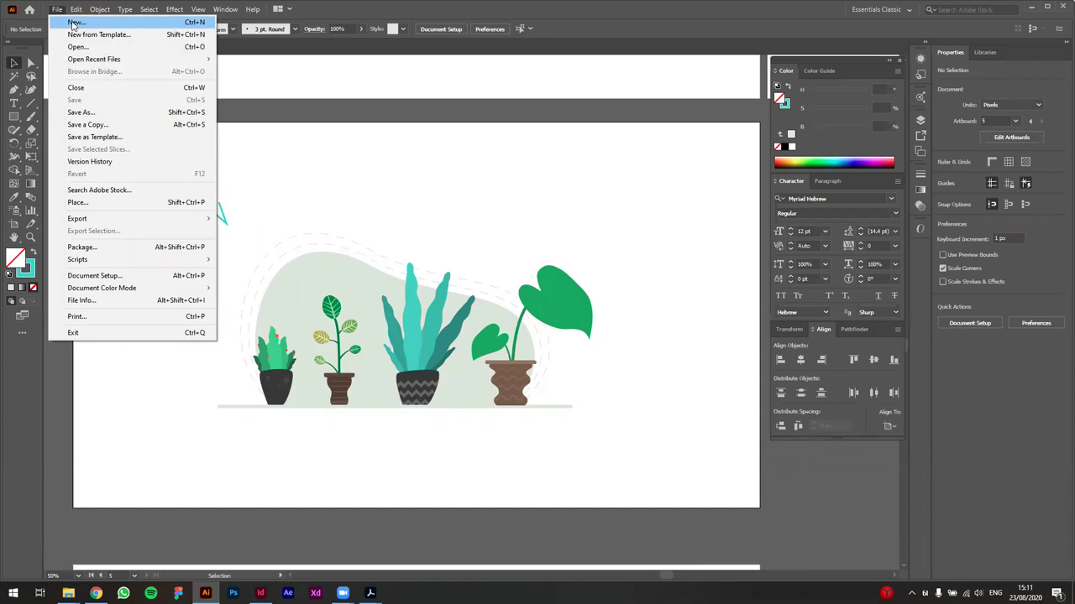
click(157, 25)
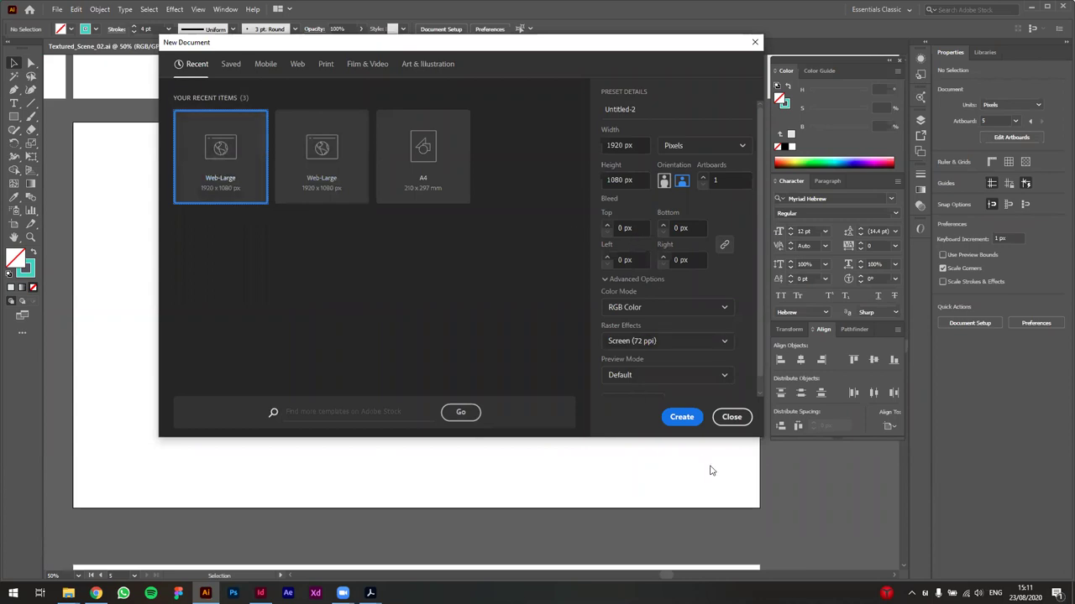
click(682, 417)
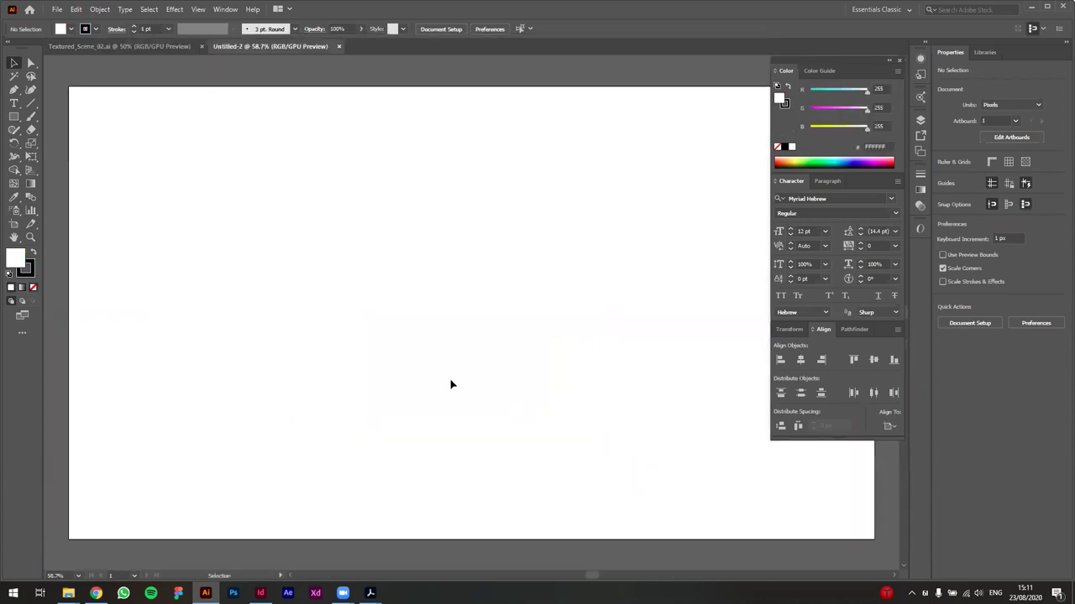
scroll(456, 369, down, 1)
drag(515, 364, 434, 345)
scroll(274, 138, down, 1)
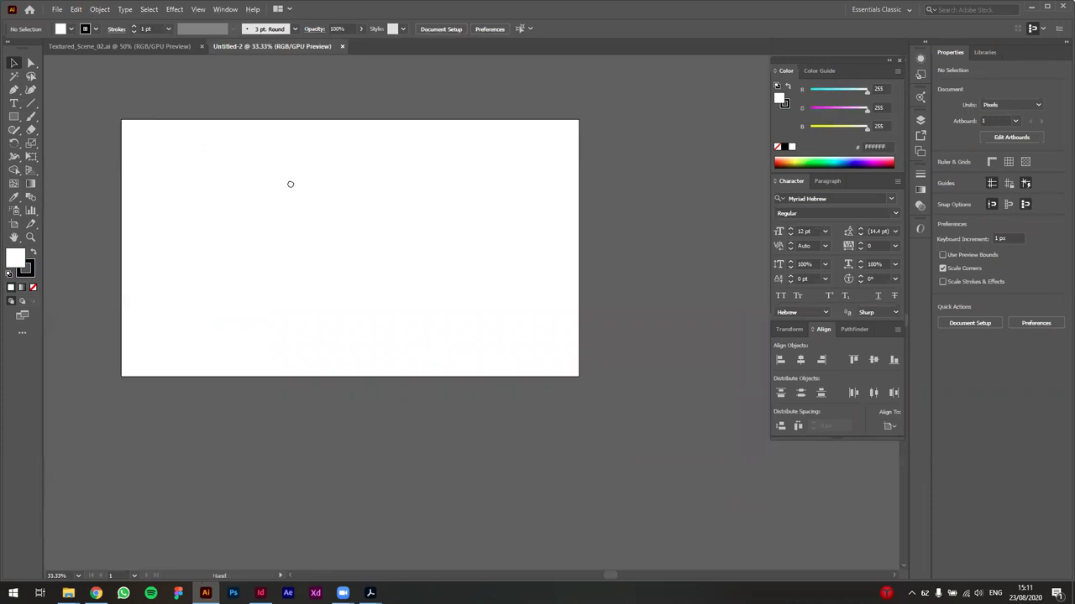
Step: Copy the whole potted-plant illustration from Textured_Scene_02 into the new document and position it within the artboard
click(107, 45)
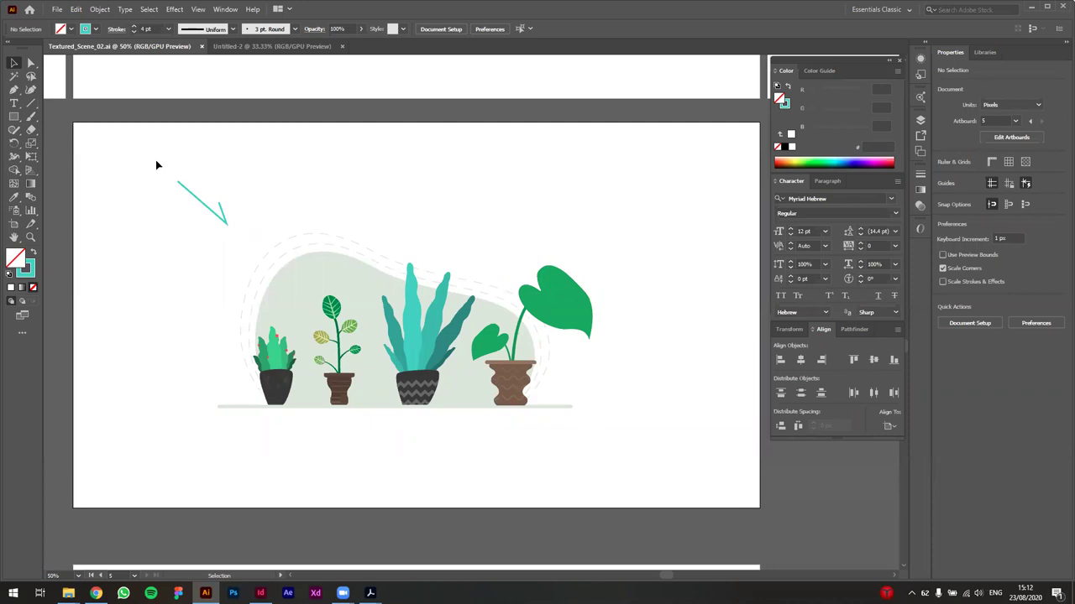
drag(83, 132, 741, 491)
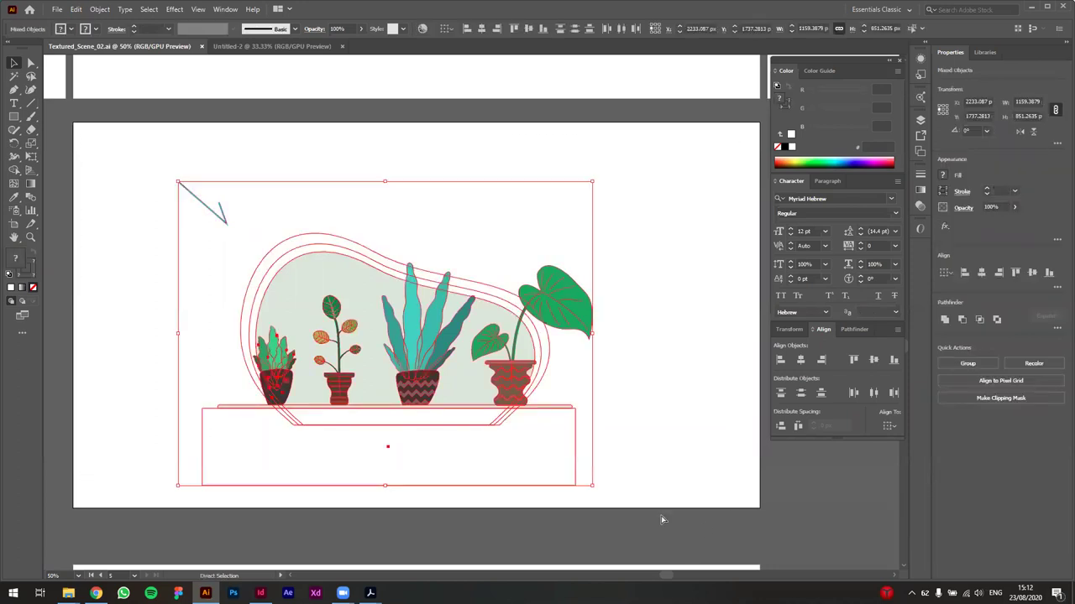
click(277, 47)
key(ctrl+v)
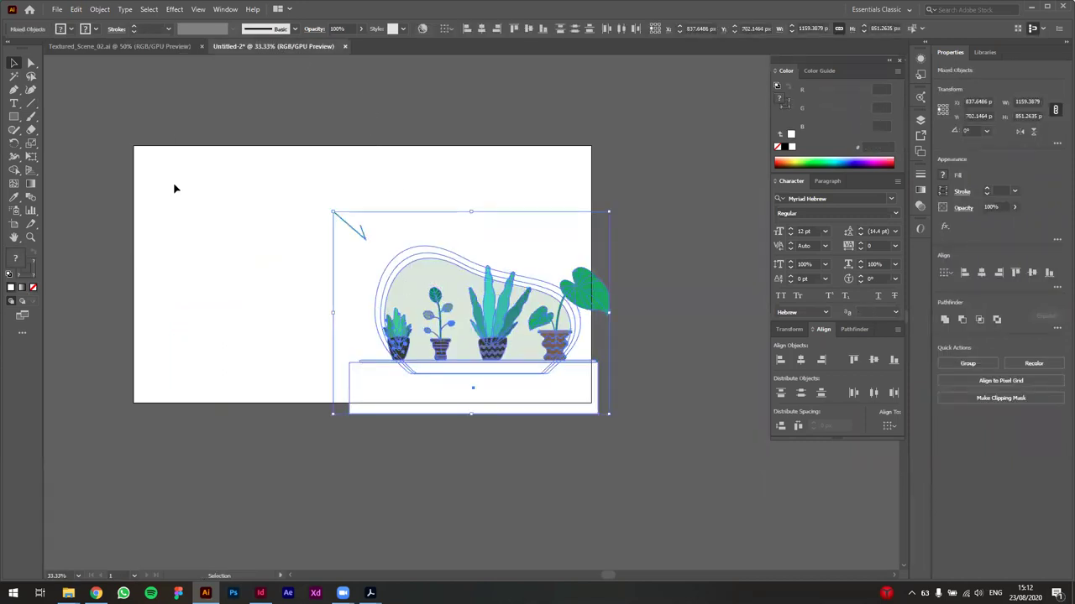
drag(496, 311, 408, 265)
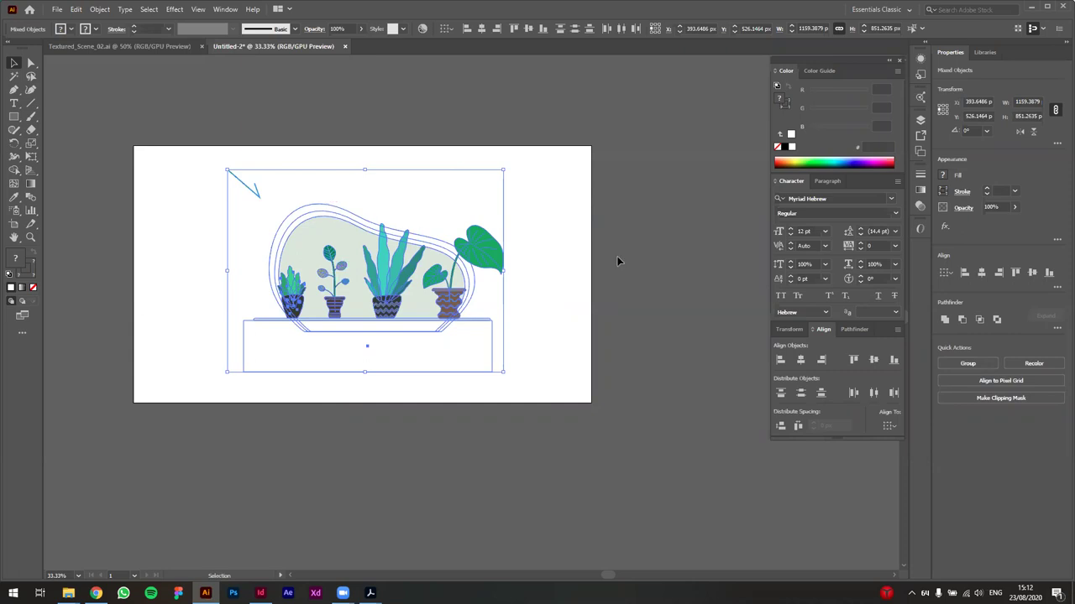
click(524, 262)
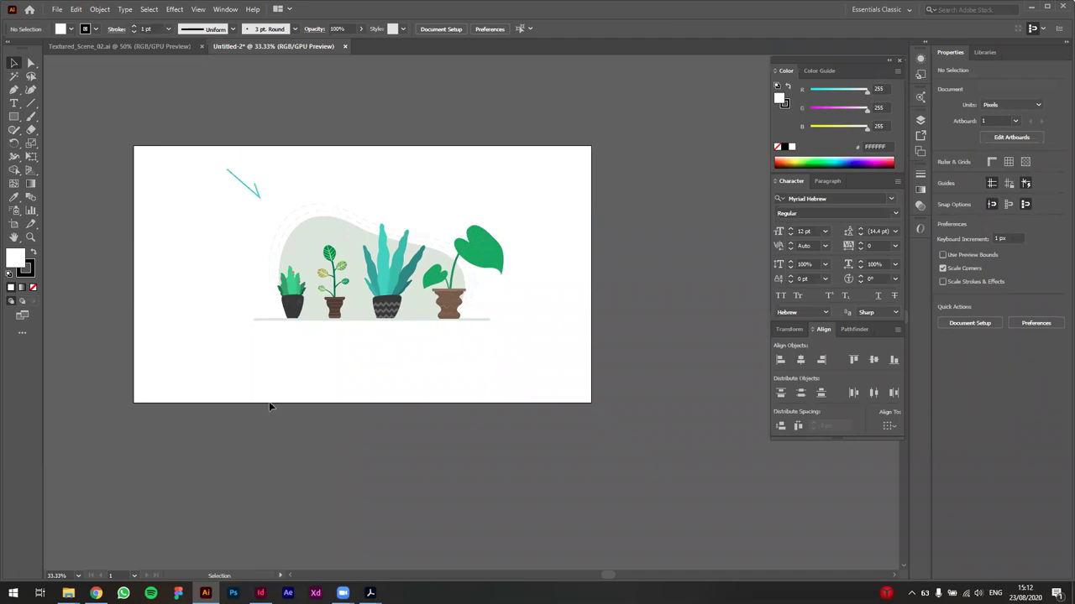
Step: Review the artboards of the Textured_Scene_02 source file, including the plant scene variations
click(126, 47)
scroll(673, 370, down, 3)
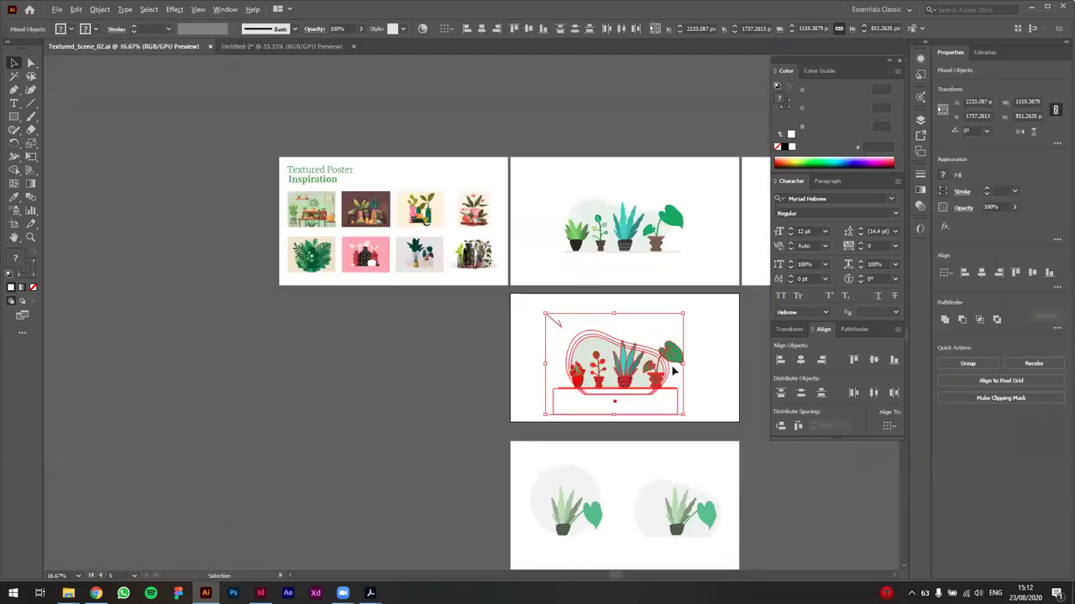
click(372, 485)
scroll(310, 451, right, 3)
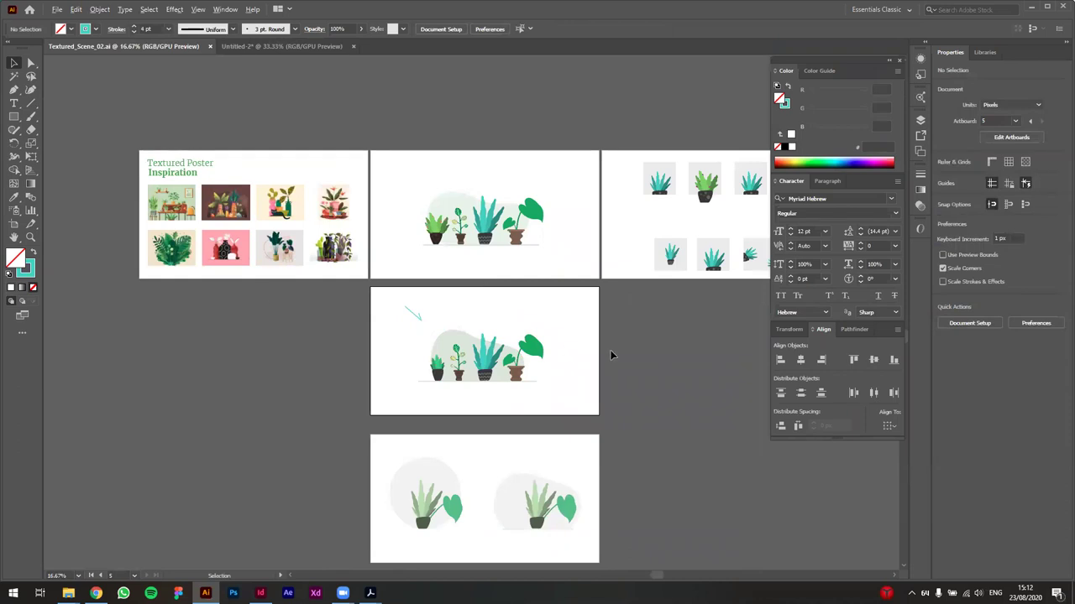
scroll(610, 355, up, 1)
scroll(568, 366, up, 1)
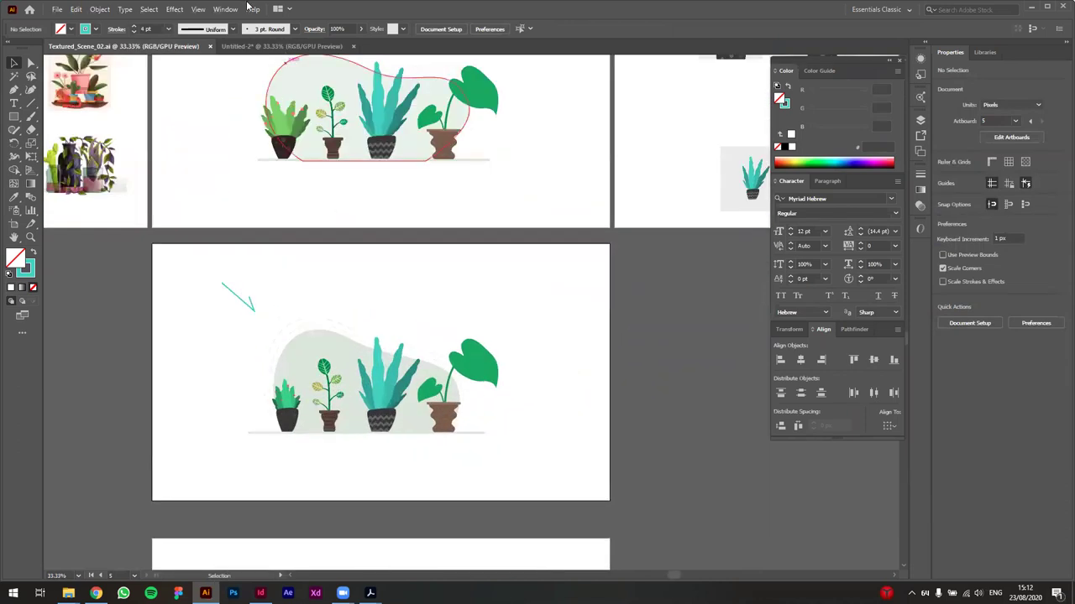
Step: In Untitled-2, delete the teal arrow path above the plants and shift the remaining artwork slightly down and to the left
click(252, 46)
click(245, 180)
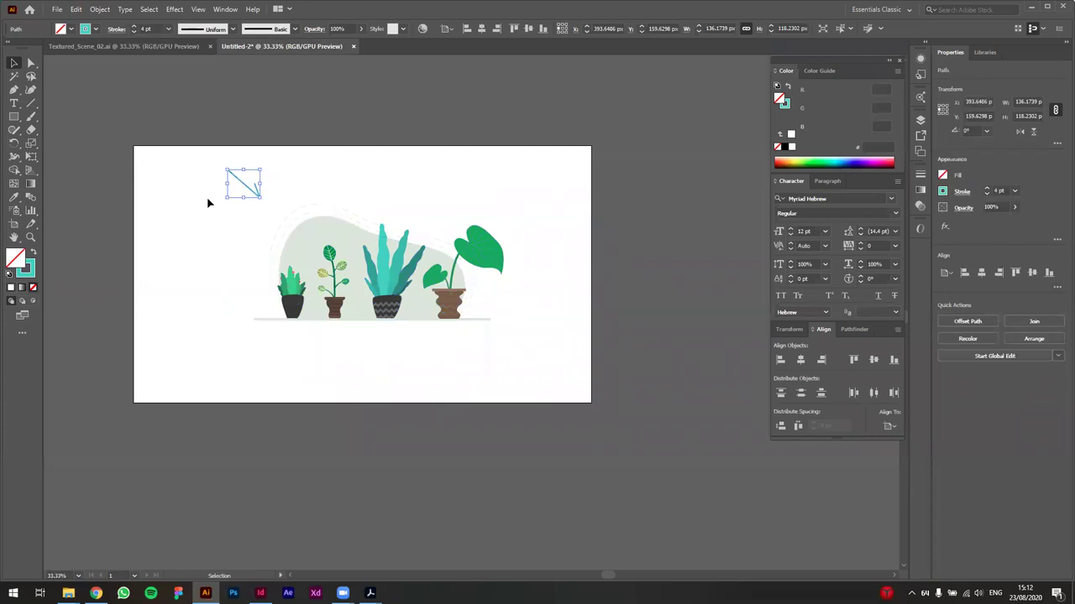
click(209, 202)
drag(198, 188, 528, 332)
drag(393, 287, 372, 302)
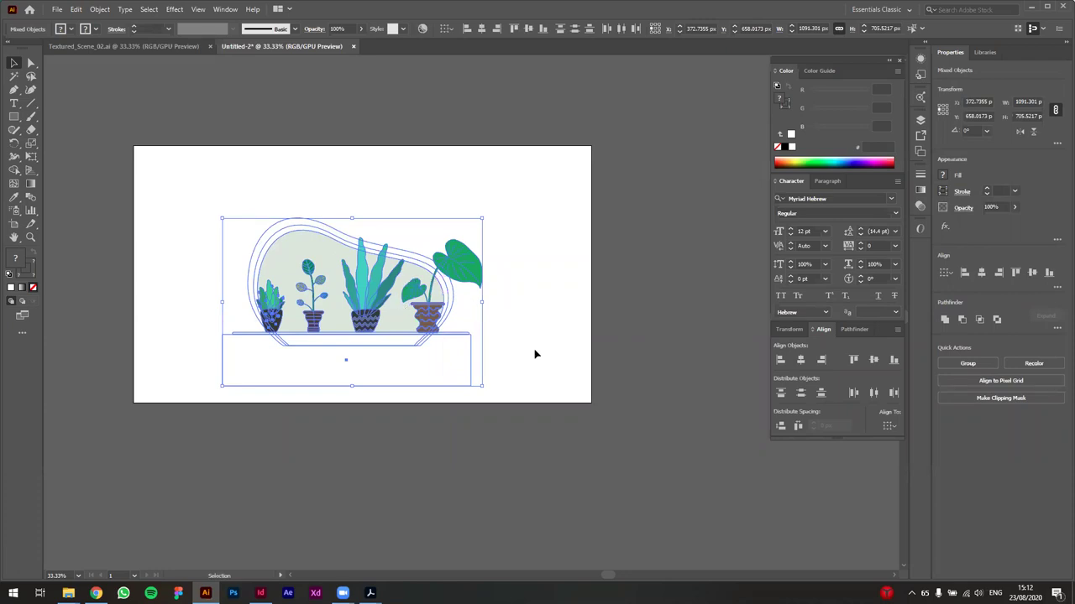
Step: Move the white rectangle under the shelf downward to expose the background shape's lower edge, and undo the move
scroll(374, 235, up, 3)
scroll(415, 260, down, 2)
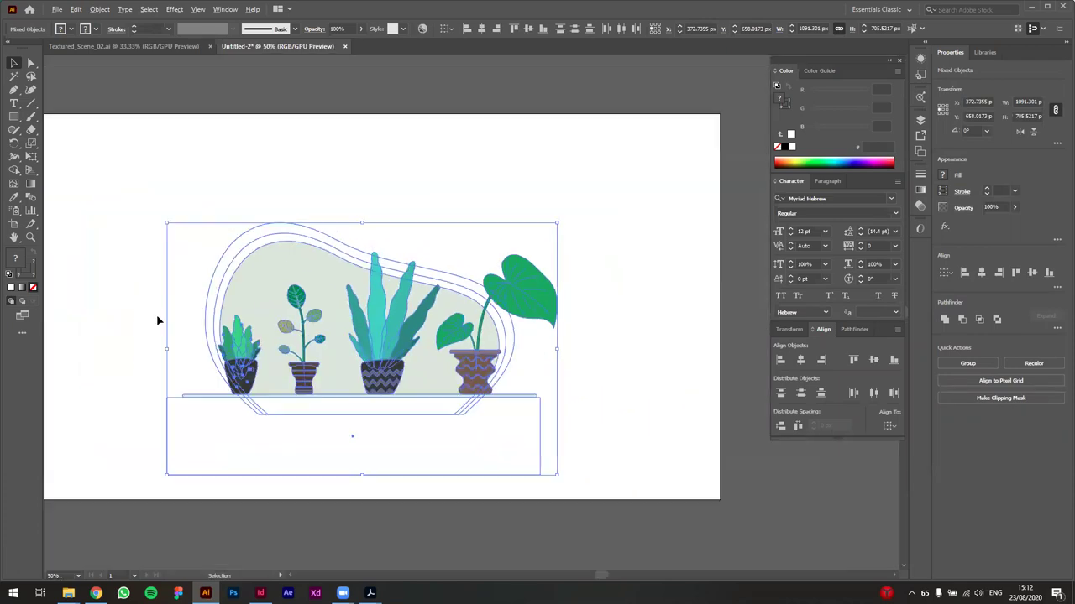
drag(239, 489, 287, 456)
click(286, 457)
click(335, 427)
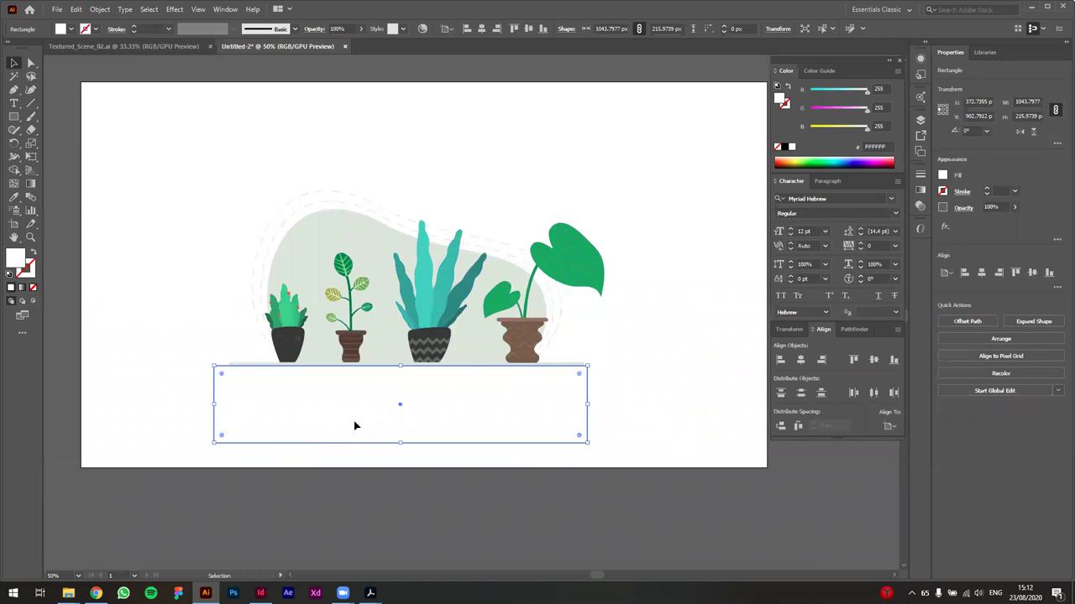
drag(355, 427, 362, 481)
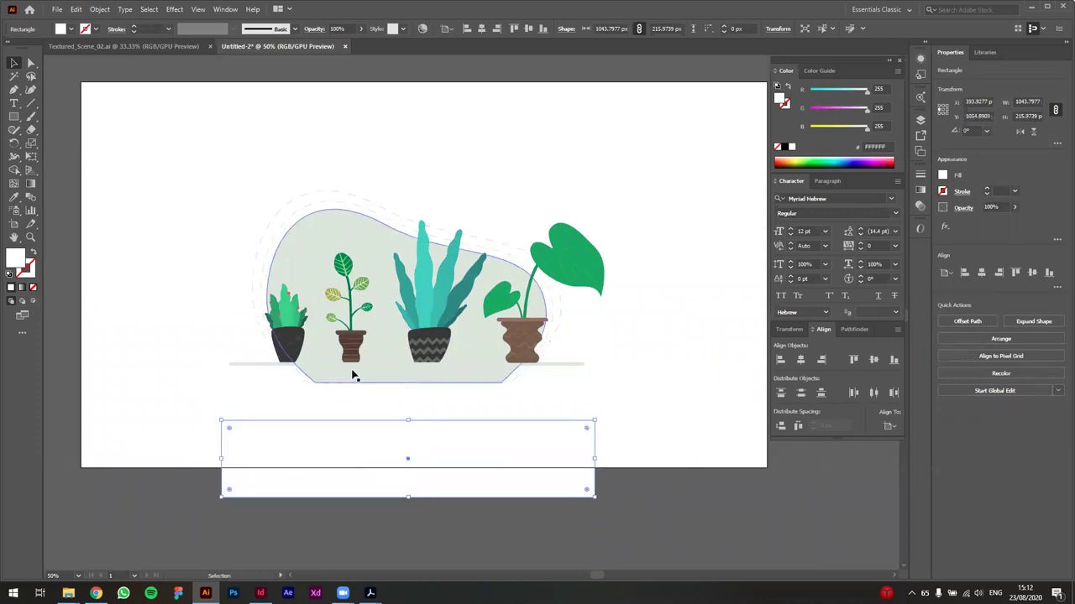
key(ctrl+z)
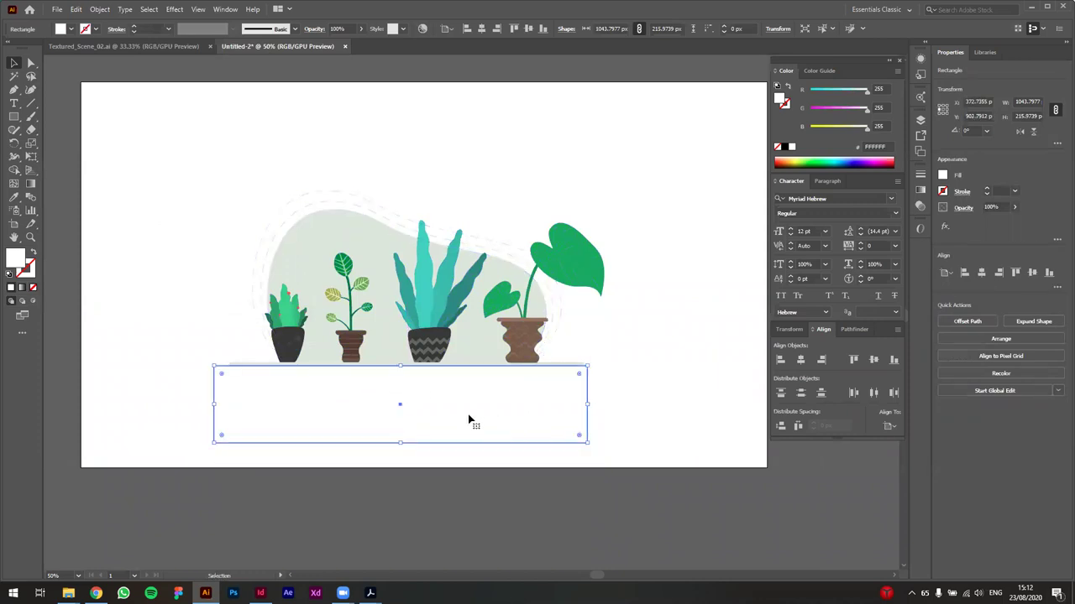
Step: Subtract the white rectangle from the pale green background shape with Minus Front and send the trimmed shape to the back
click(324, 252)
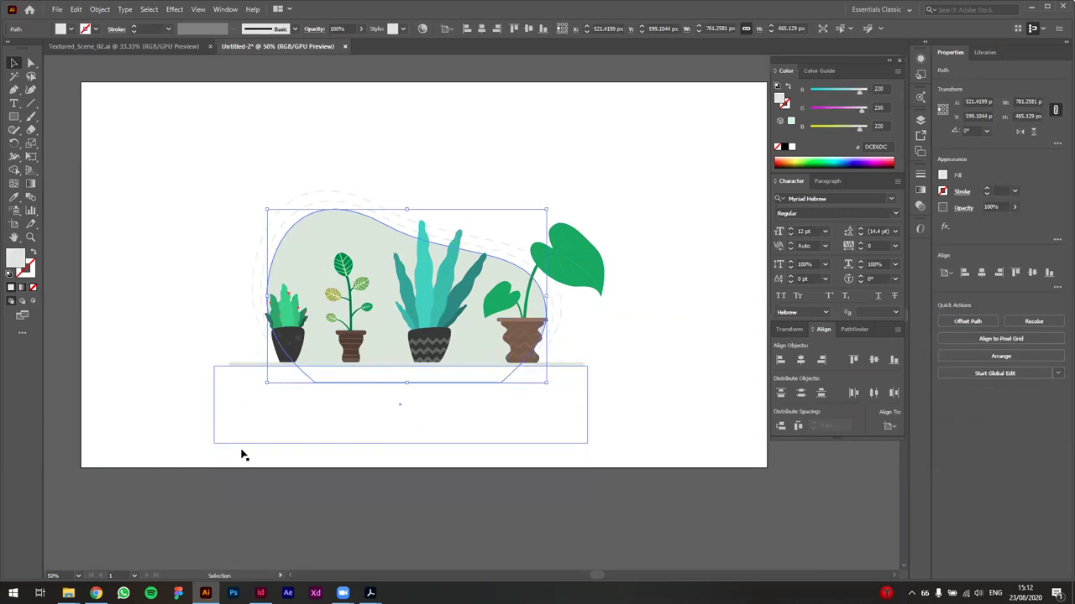
click(338, 426)
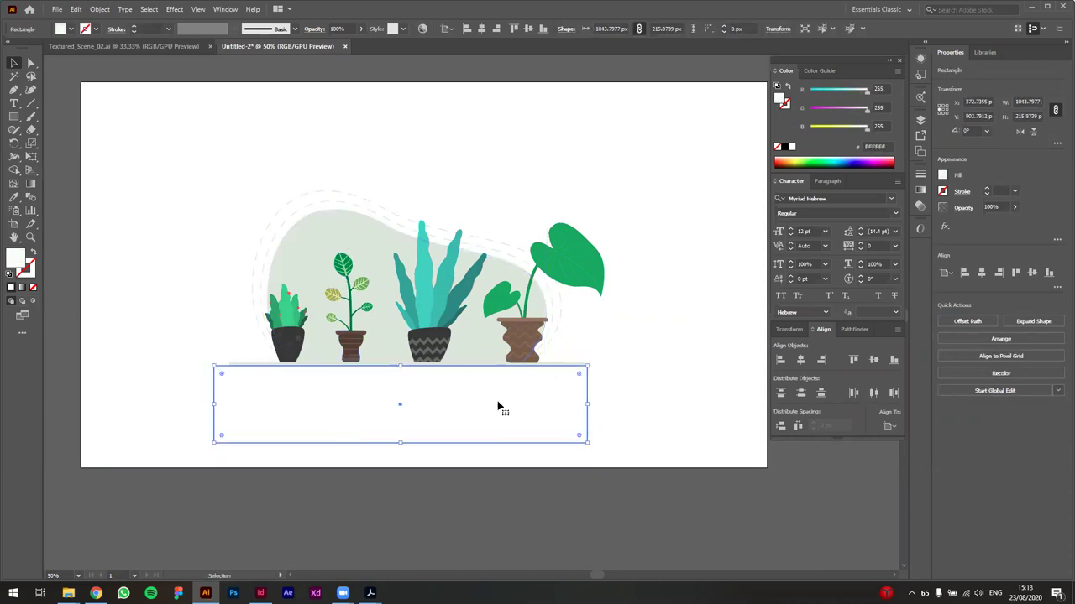
shift+click(328, 233)
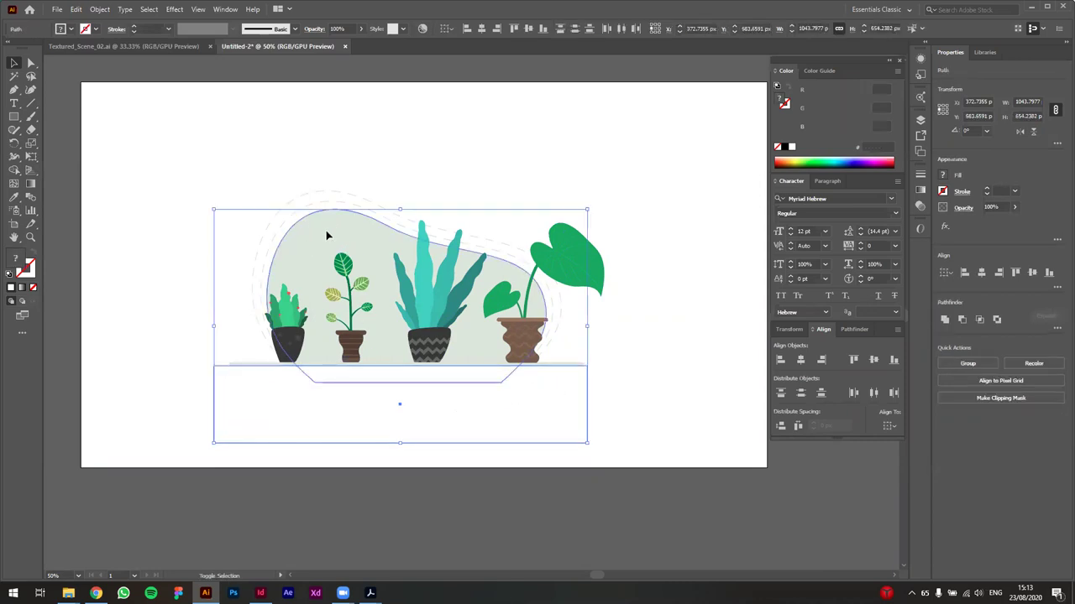
click(963, 320)
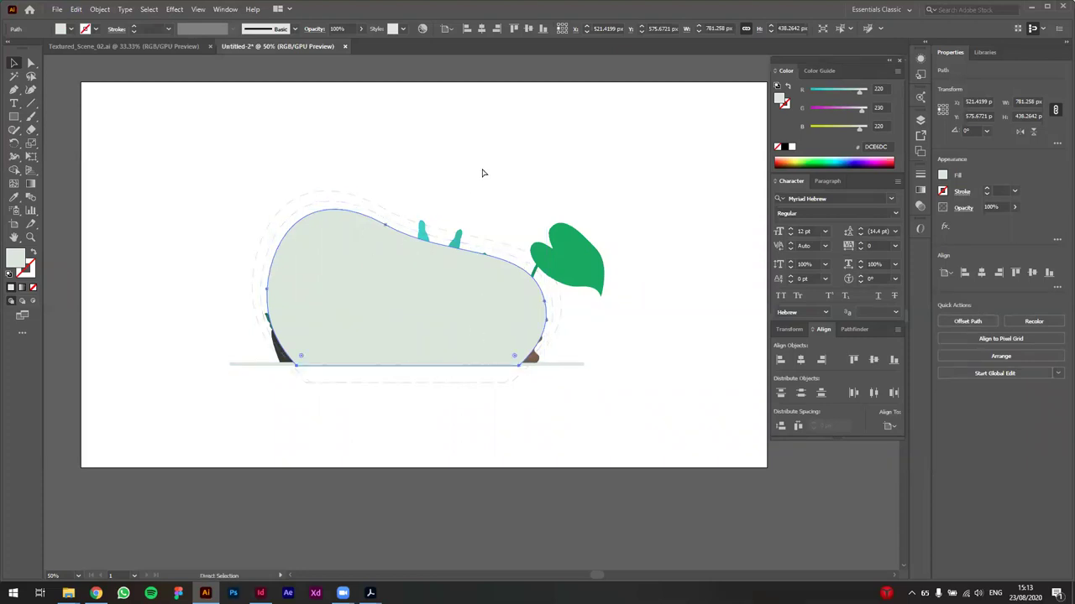
key(ctrl+shift+bracketleft)
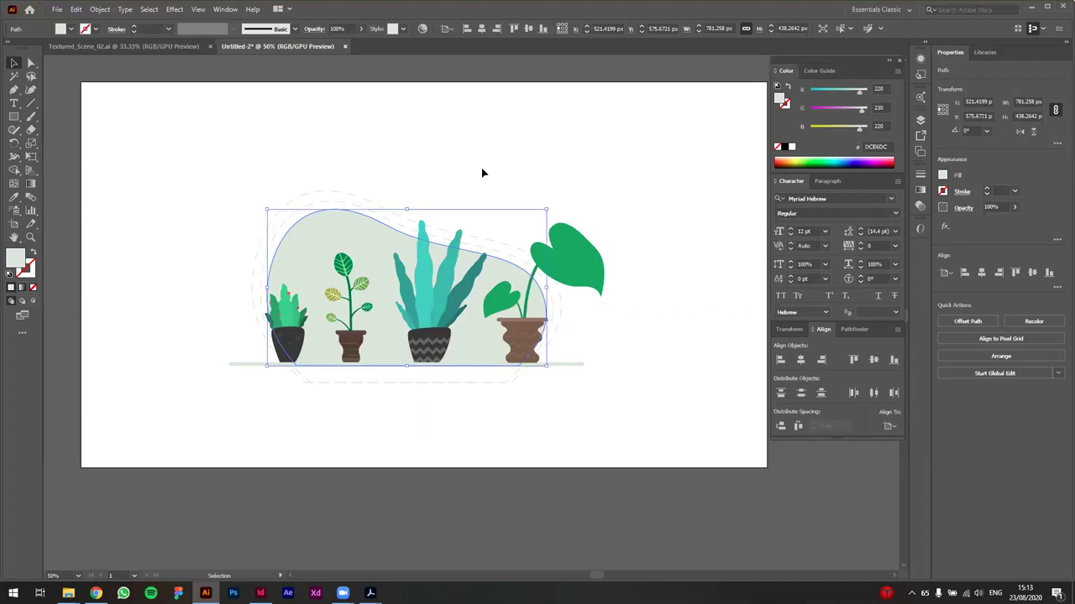
click(496, 445)
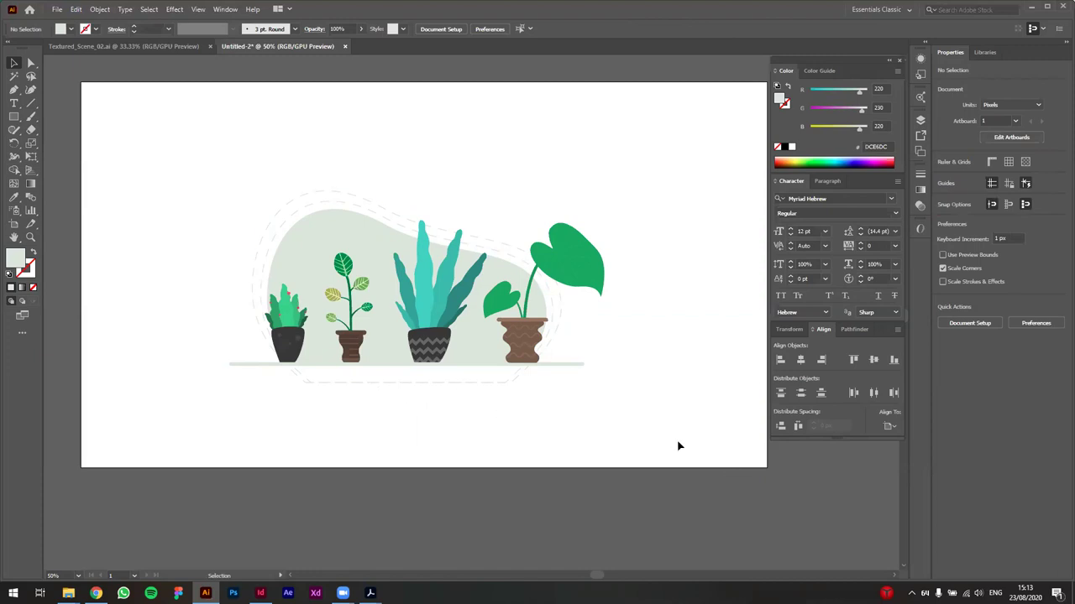
Step: Paste the white rectangle back in place and subtract it from the inner dashed outline with Minus Front
key(ctrl+f)
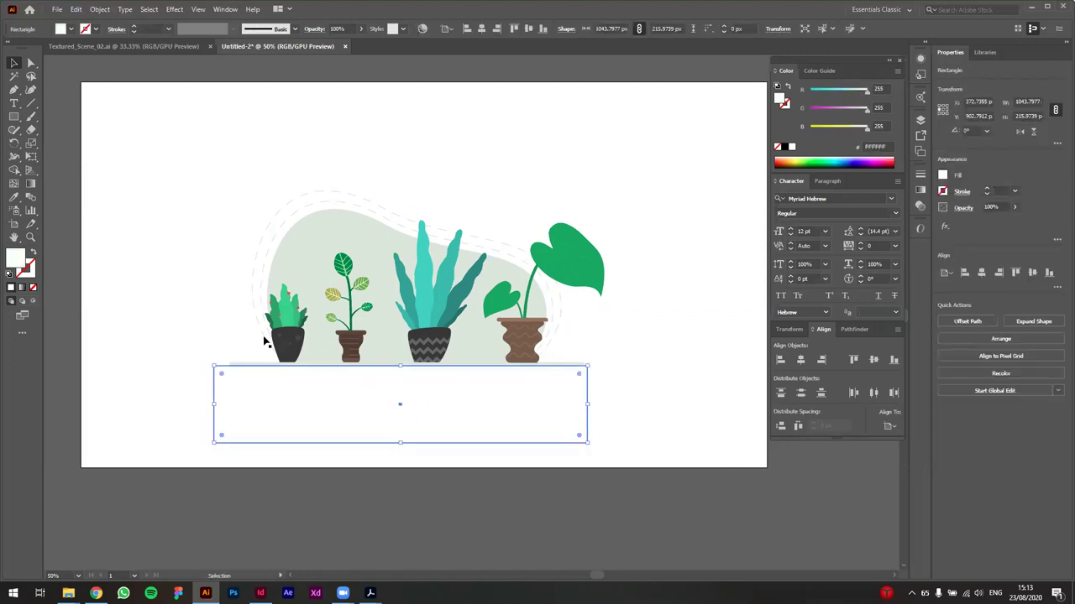
shift+click(277, 241)
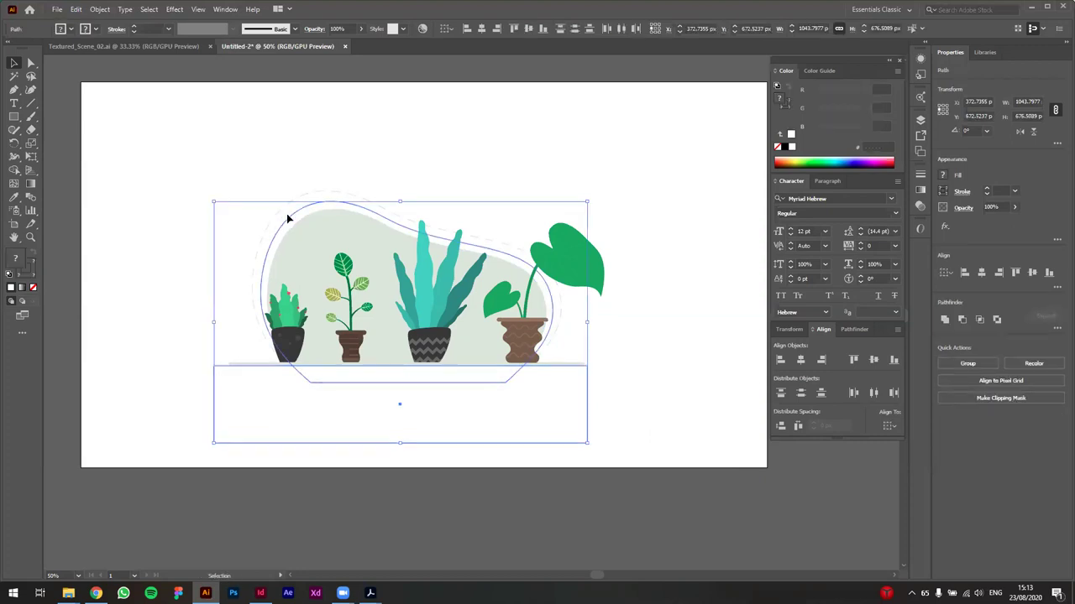
click(962, 320)
click(595, 418)
Step: Trim the outer dashed outline with another in-place copy of the white rectangle using Minus Front, and send the background shape and outlines to the back
click(584, 435)
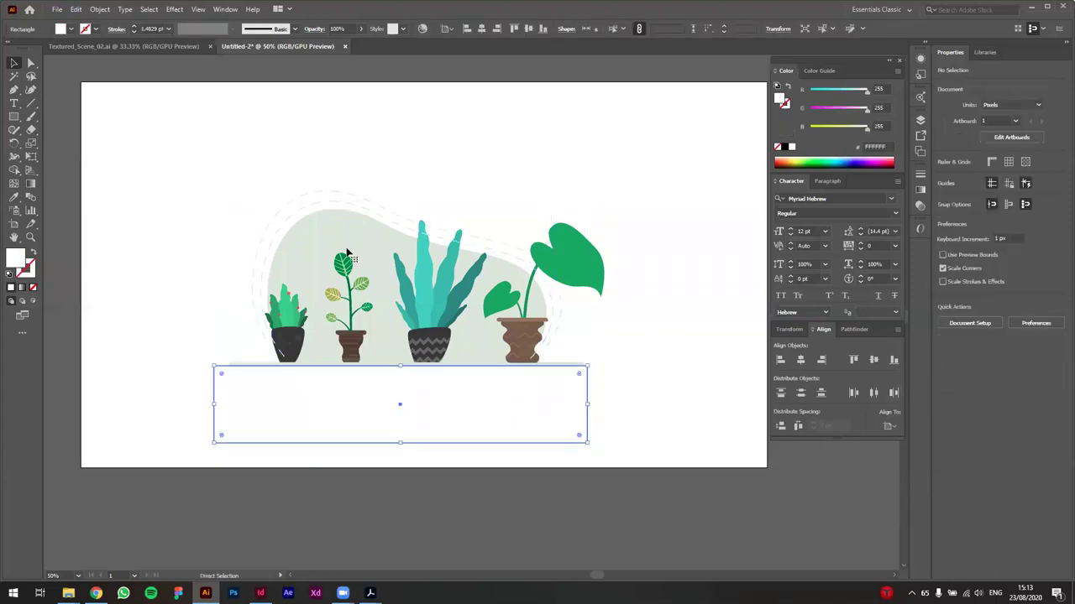
shift+click(299, 201)
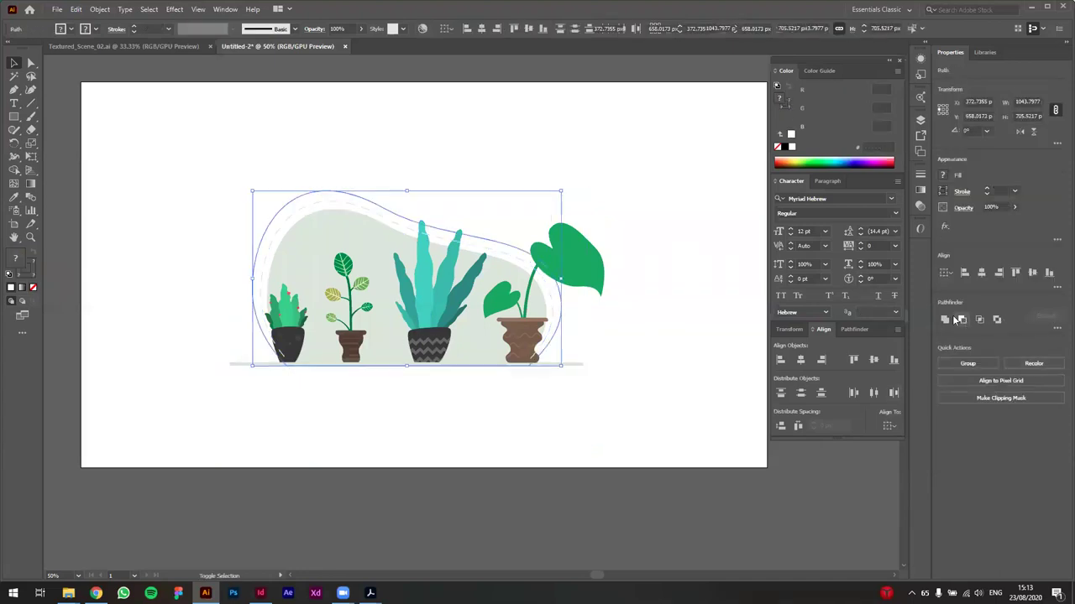
click(962, 322)
drag(257, 177, 386, 192)
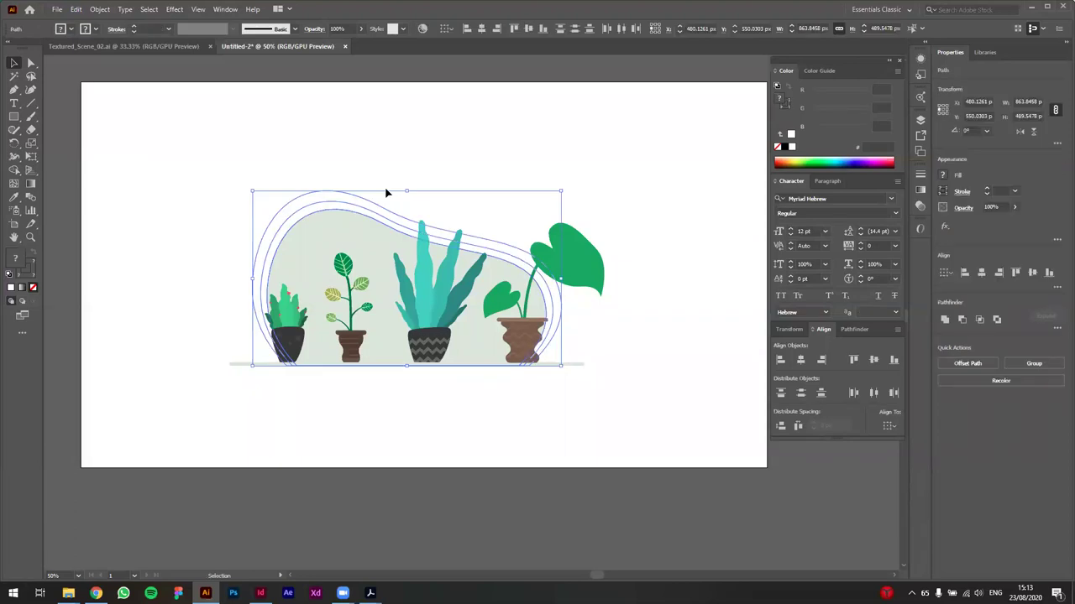
click(403, 422)
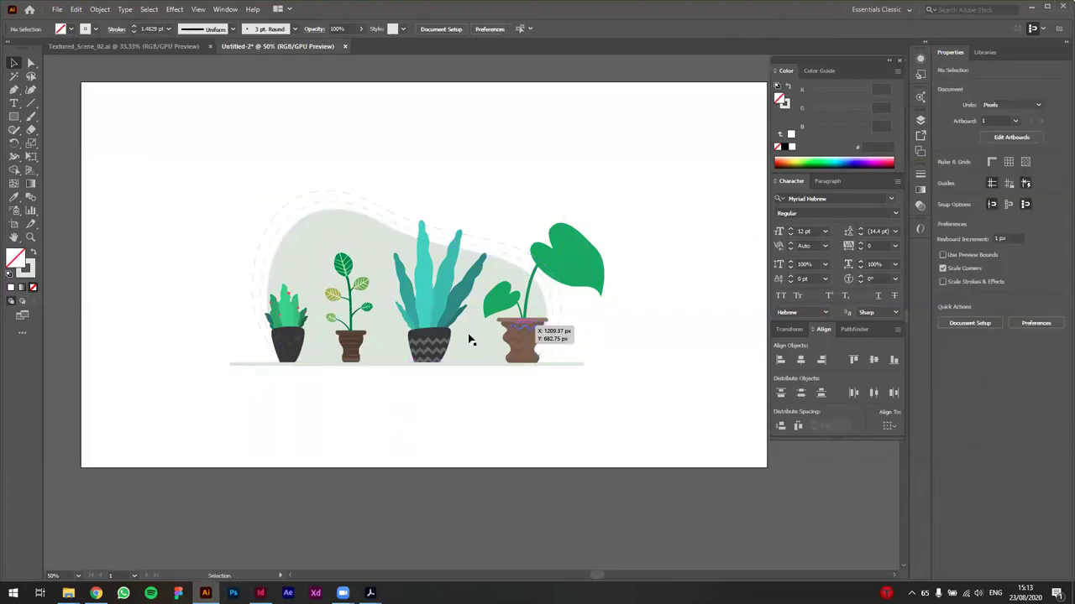
Step: Scale the whole illustration up proportionally to about 1402 px wide, reposition it on the artboard and group all its objects
scroll(369, 419, up, 1)
drag(437, 422, 456, 454)
scroll(403, 461, down, 1)
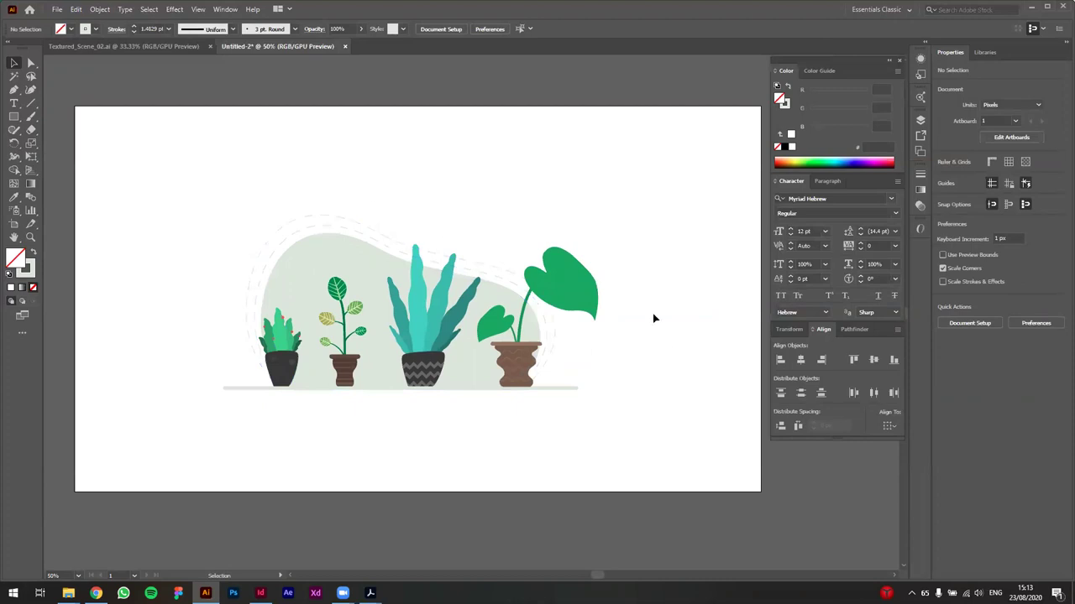
drag(167, 432, 638, 183)
drag(600, 305, 727, 302)
drag(518, 351, 475, 335)
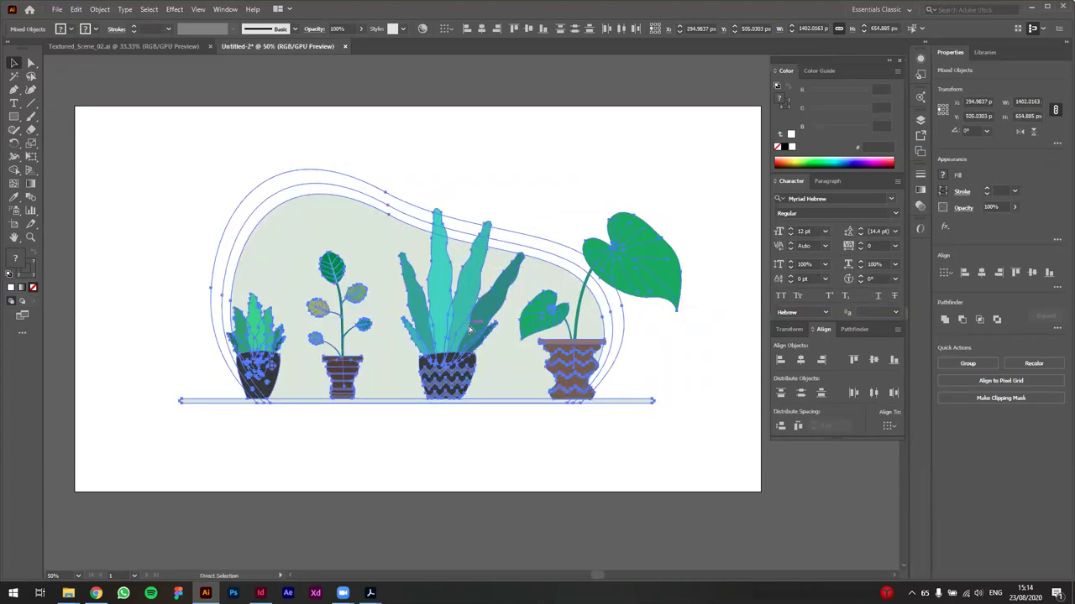
key(v)
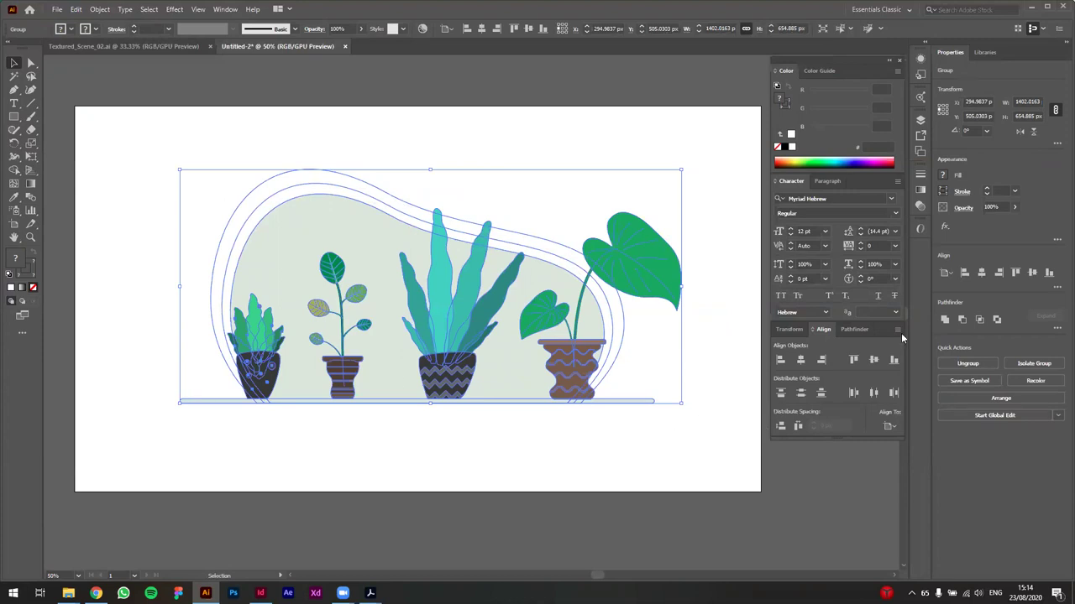
Step: Center the illustration group on the artboard, ending with its left edge flush and its middle vertically centered
click(963, 273)
click(1032, 273)
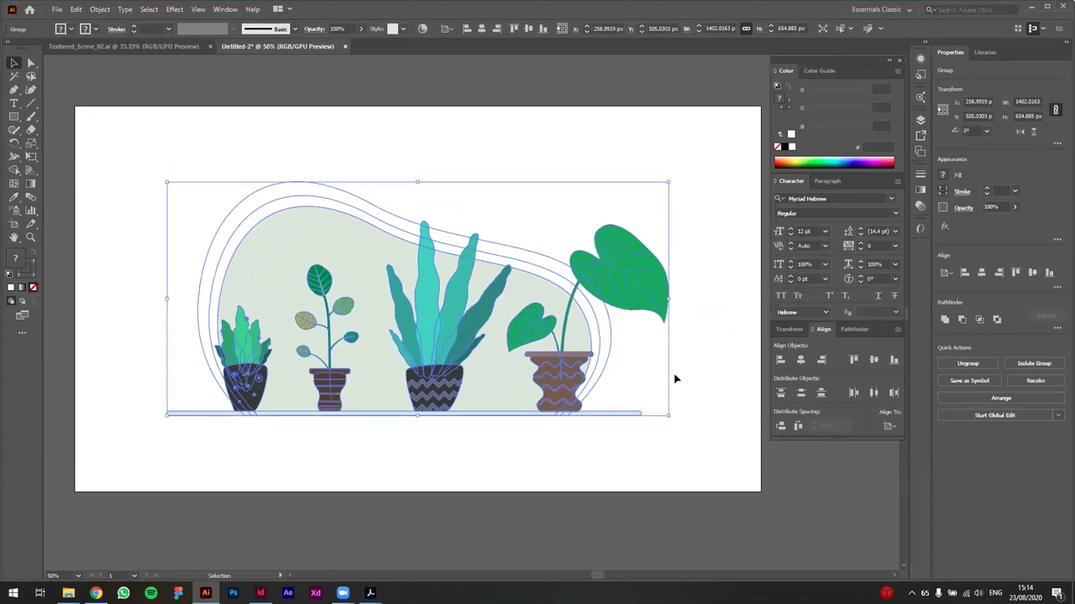
click(537, 468)
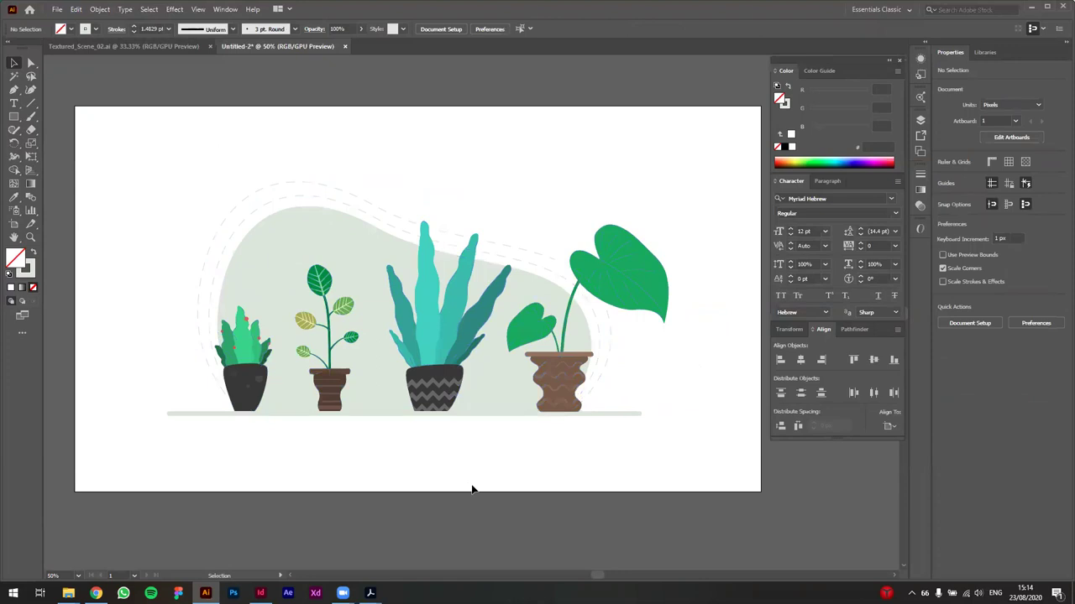
Step: Draw a rectangle about 1327 × 44 px below the shelf, matching its width and pale green fill, and center it horizontally on the artboard
click(630, 415)
click(613, 419)
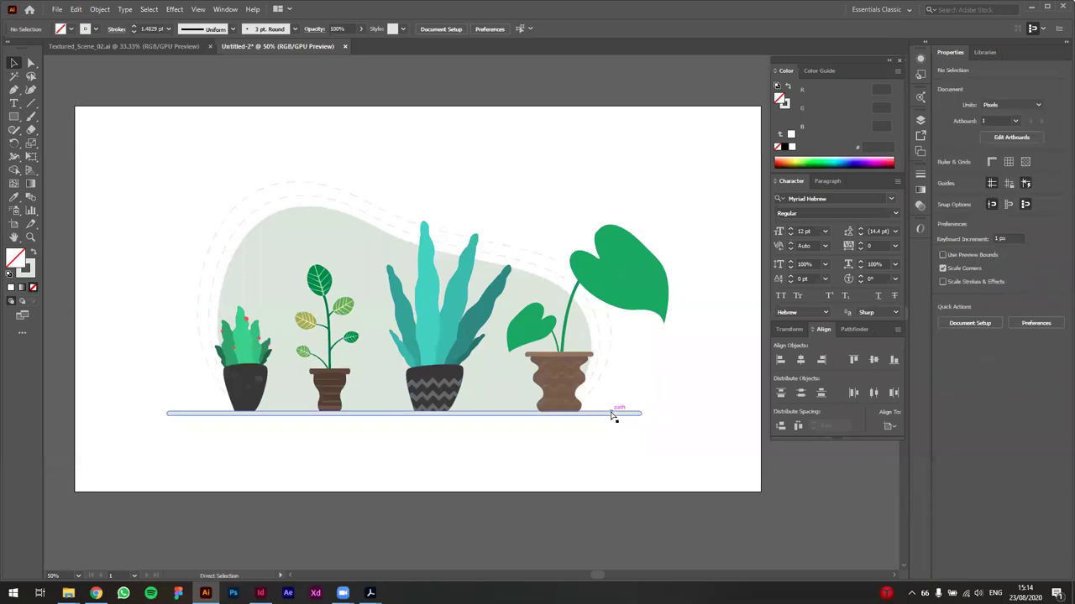
click(613, 418)
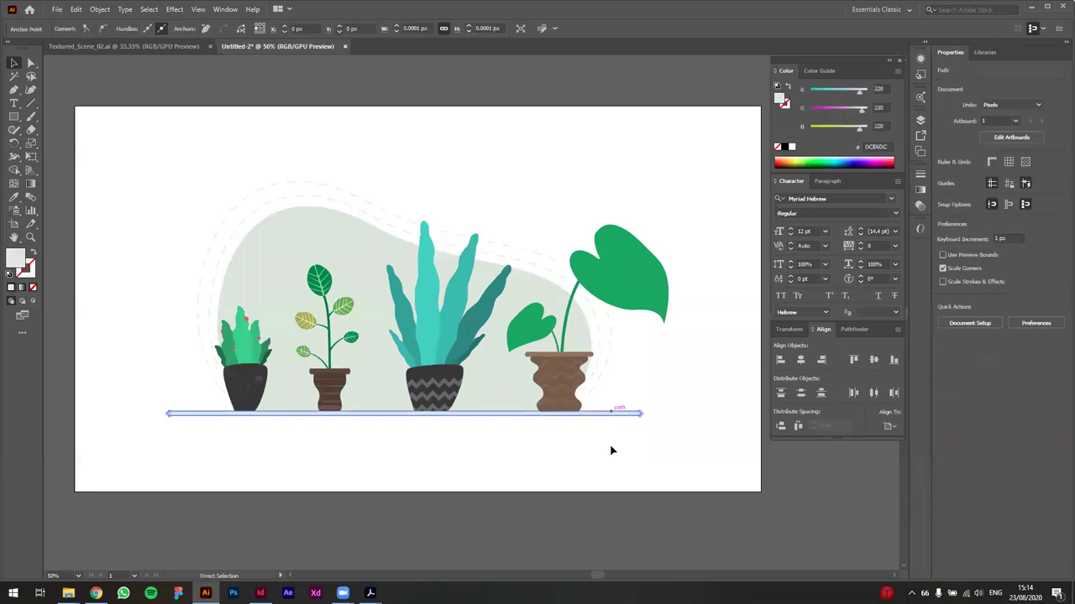
click(569, 461)
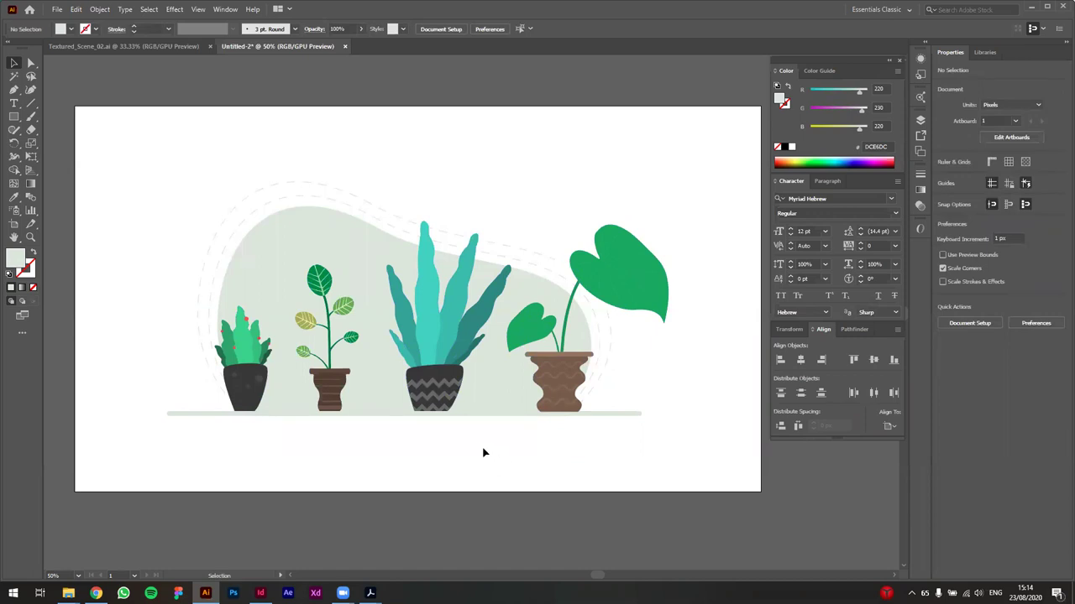
key(m)
drag(166, 437, 641, 453)
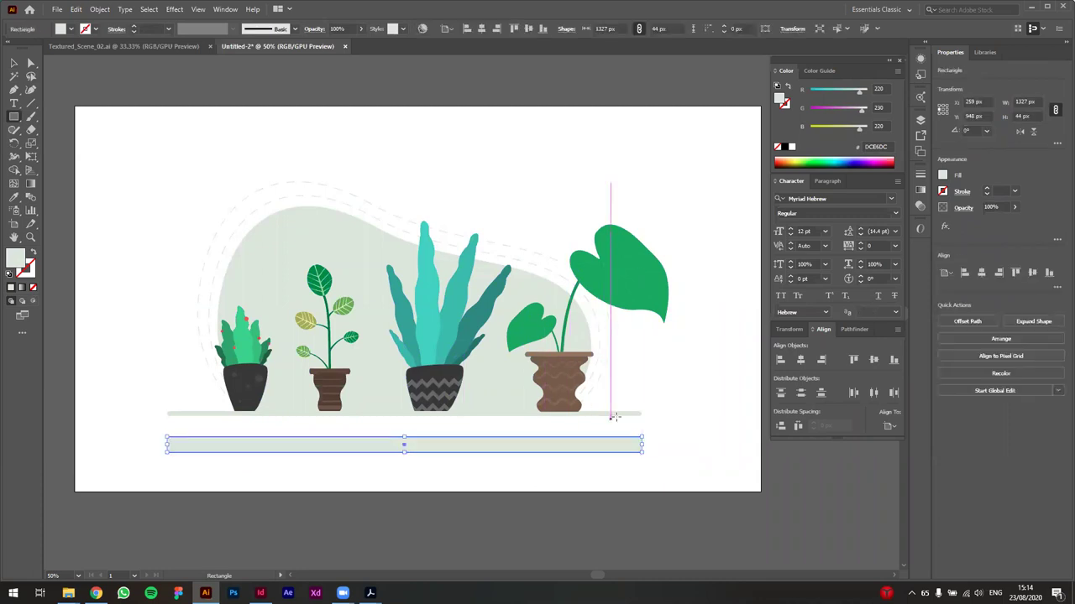
key(v)
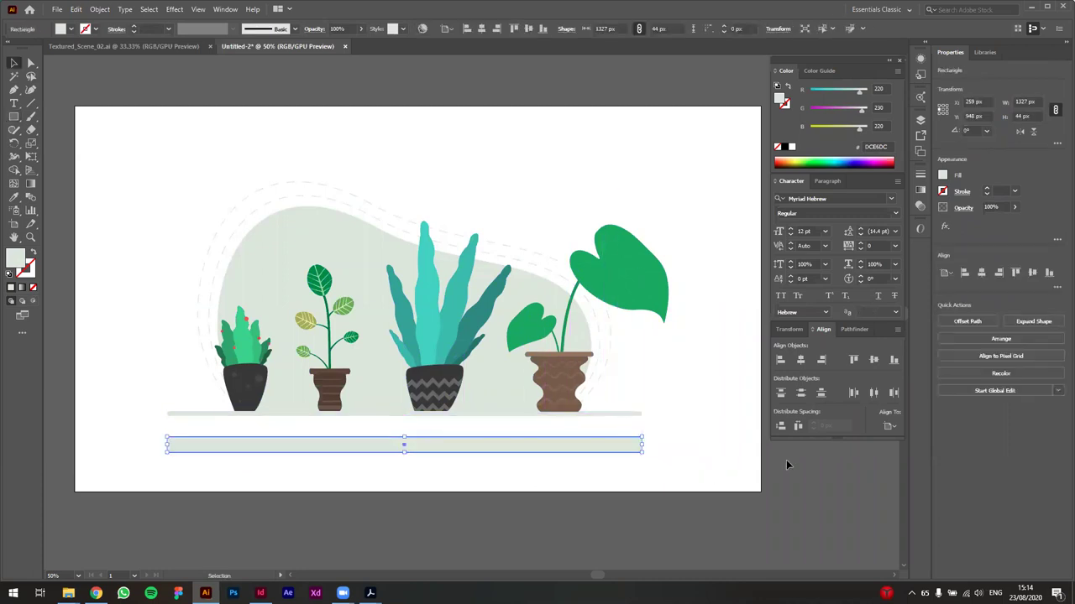
click(981, 273)
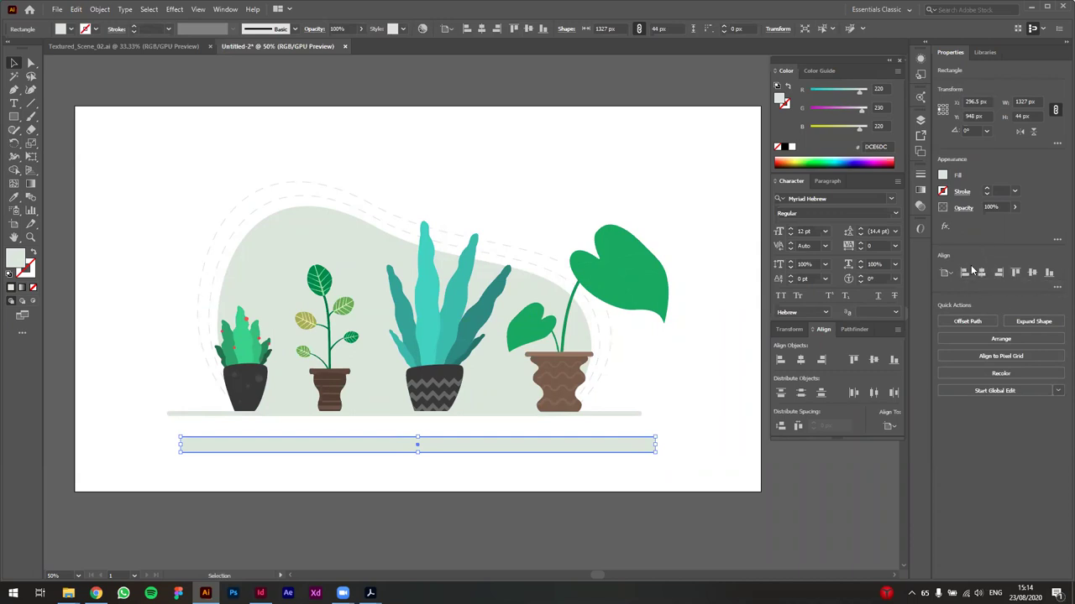
Step: Align the illustration group's left edge to the centered rectangle, using the rectangle as the key object
click(945, 273)
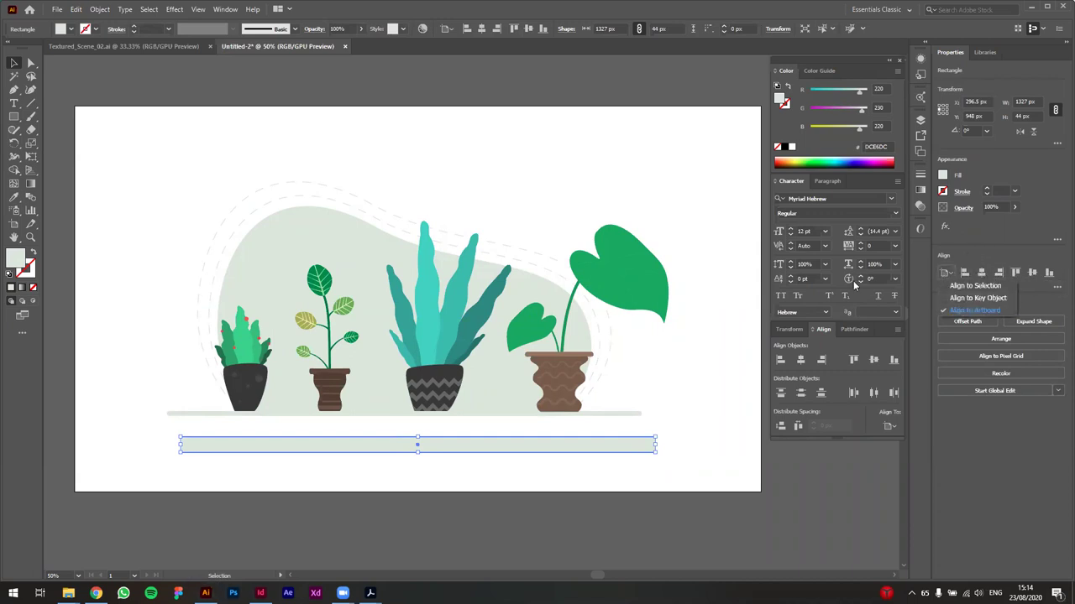
click(337, 413)
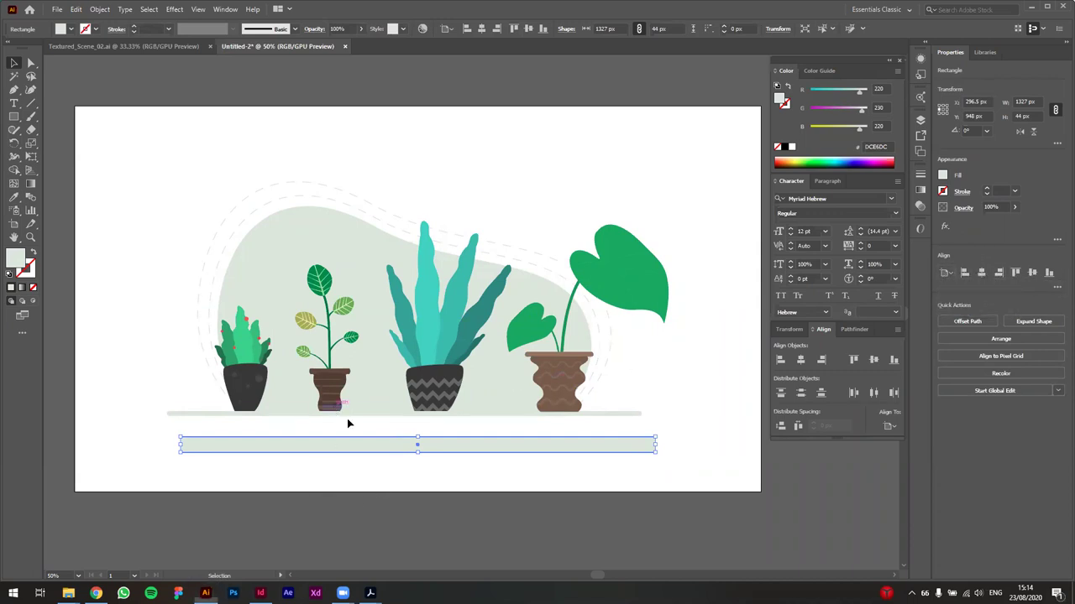
click(267, 413)
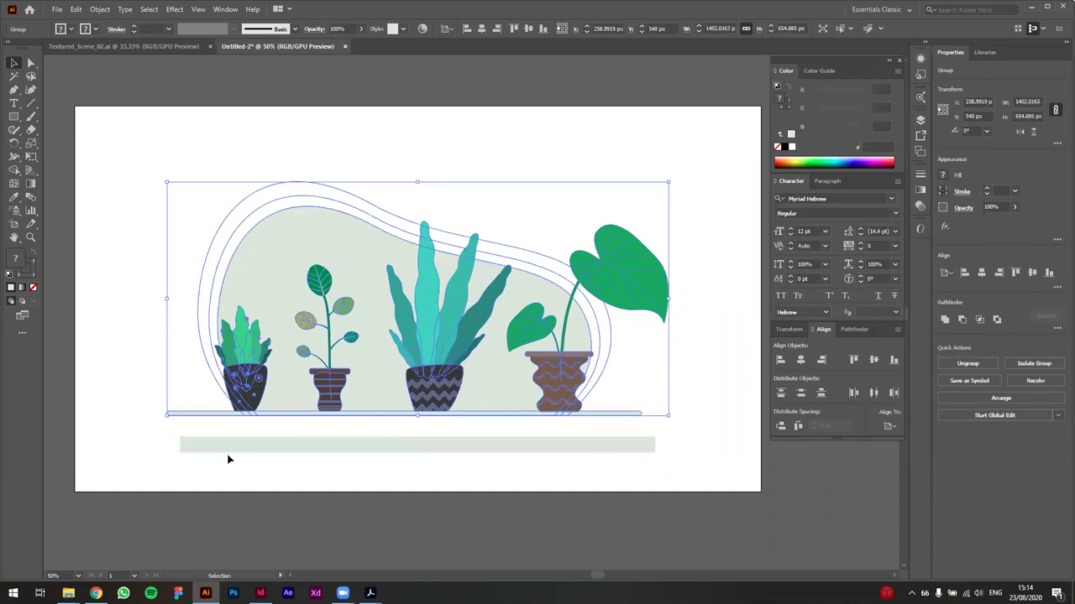
shift+click(200, 450)
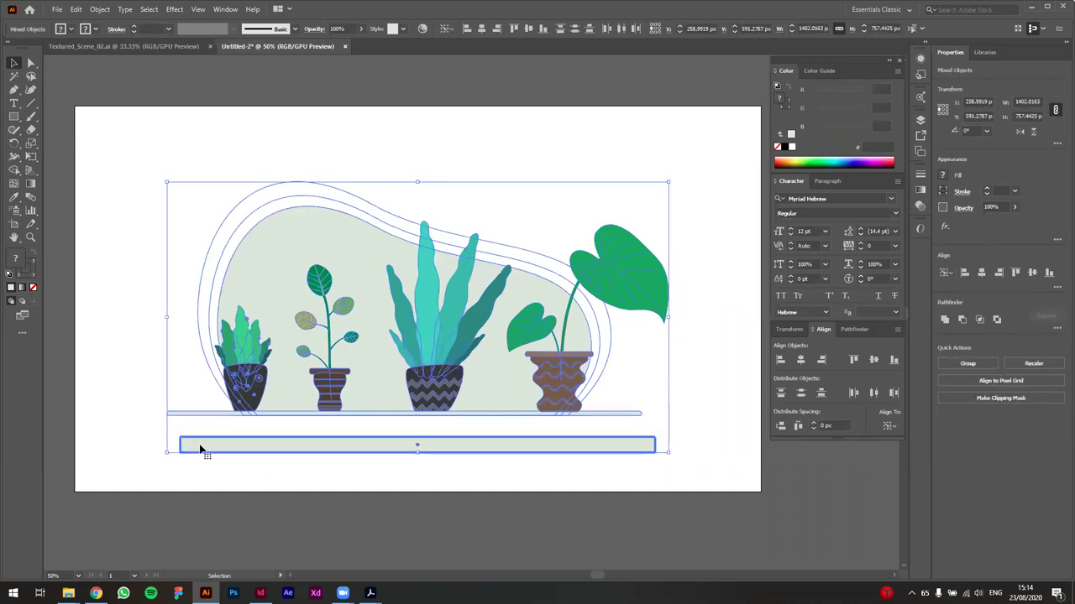
click(965, 272)
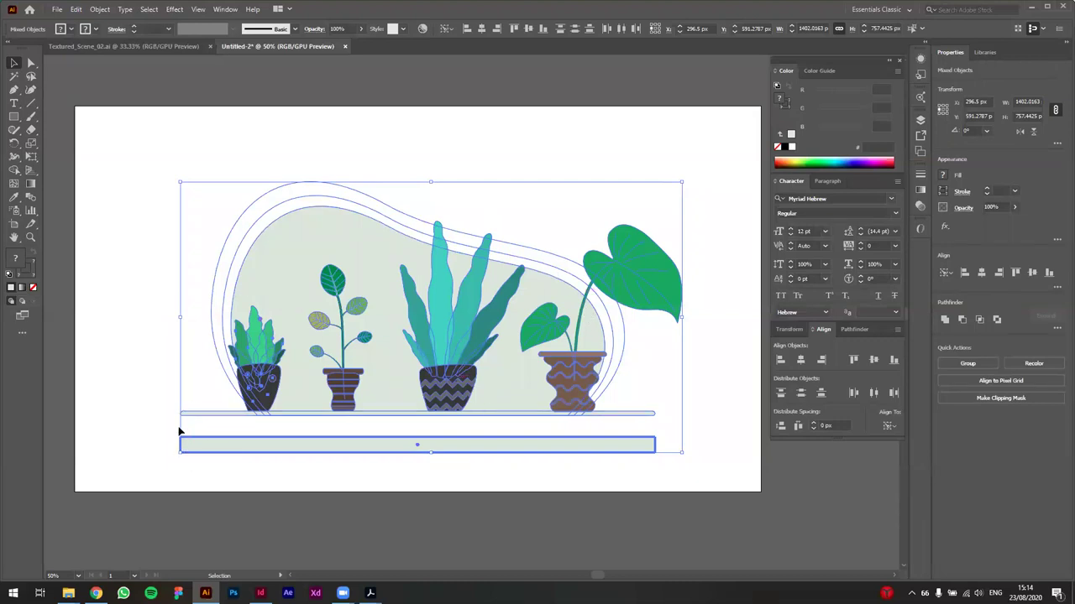
Step: Shift the helper rectangle up toward the shelf to compare their widths, and delete it
click(517, 516)
drag(521, 446, 513, 428)
drag(593, 425, 581, 455)
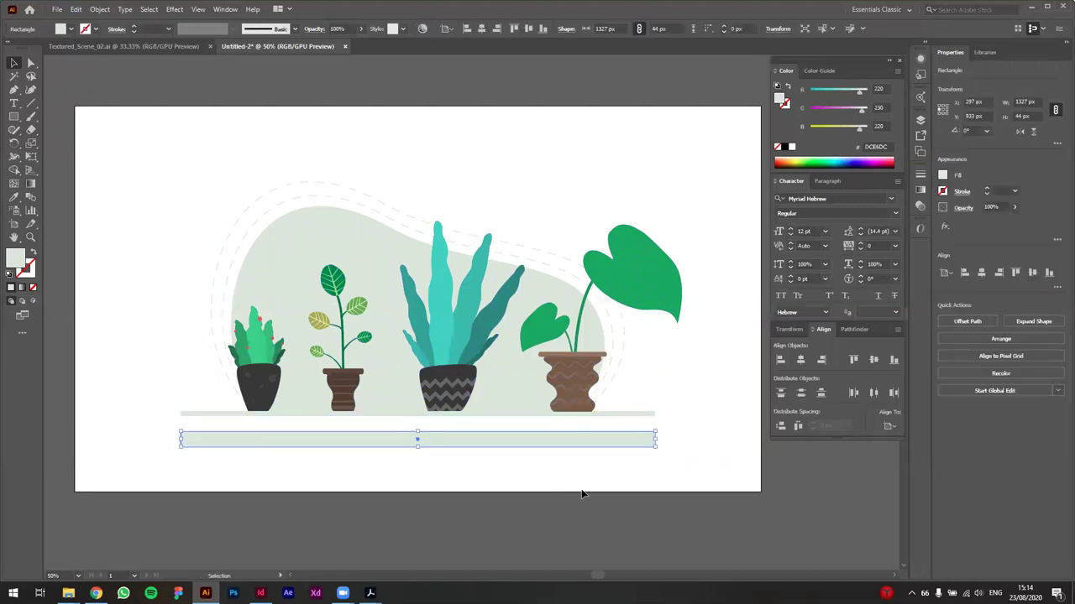
key(Delete)
Step: Move the illustration group slightly upward and recenter it vertically on the artboard
click(538, 338)
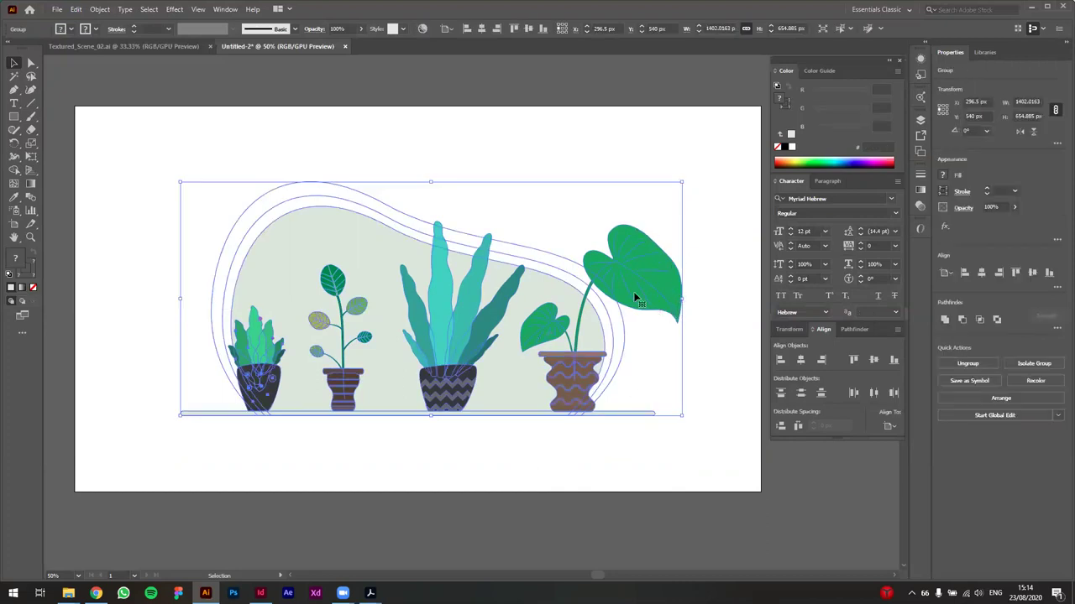
click(636, 479)
scroll(572, 484, down, 2)
drag(578, 502, 457, 450)
scroll(449, 440, up, 1)
click(456, 339)
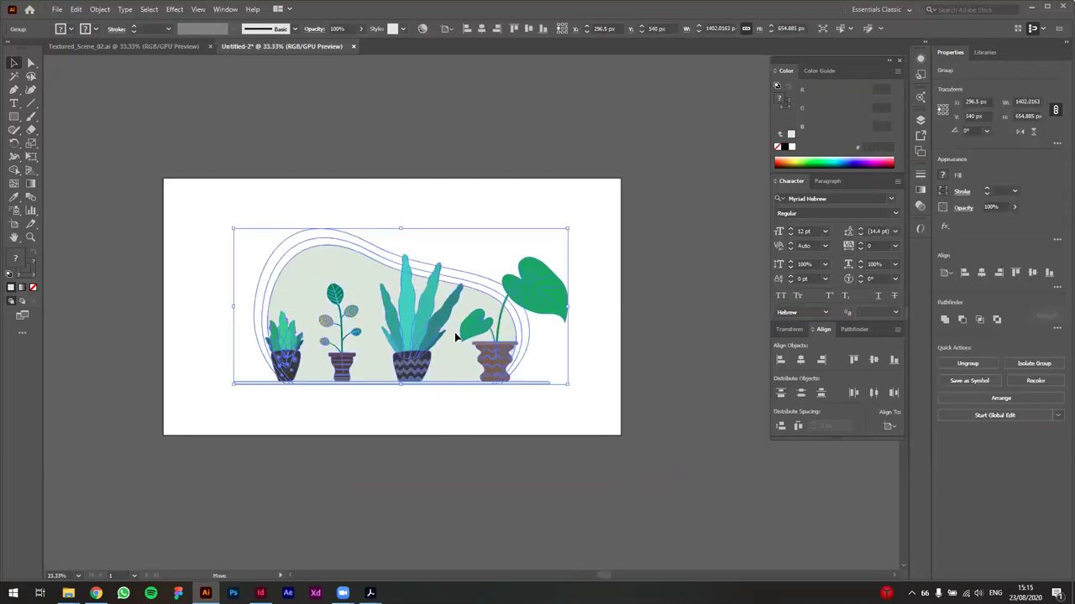
drag(456, 338, 456, 333)
click(463, 436)
click(412, 365)
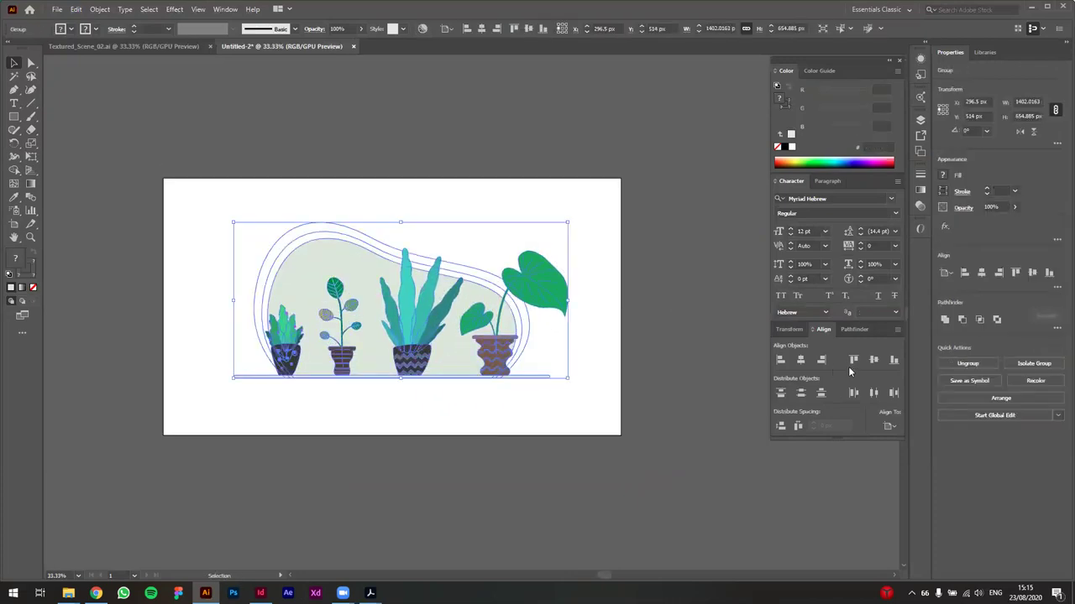
click(1037, 270)
click(507, 515)
scroll(529, 430, up, 1)
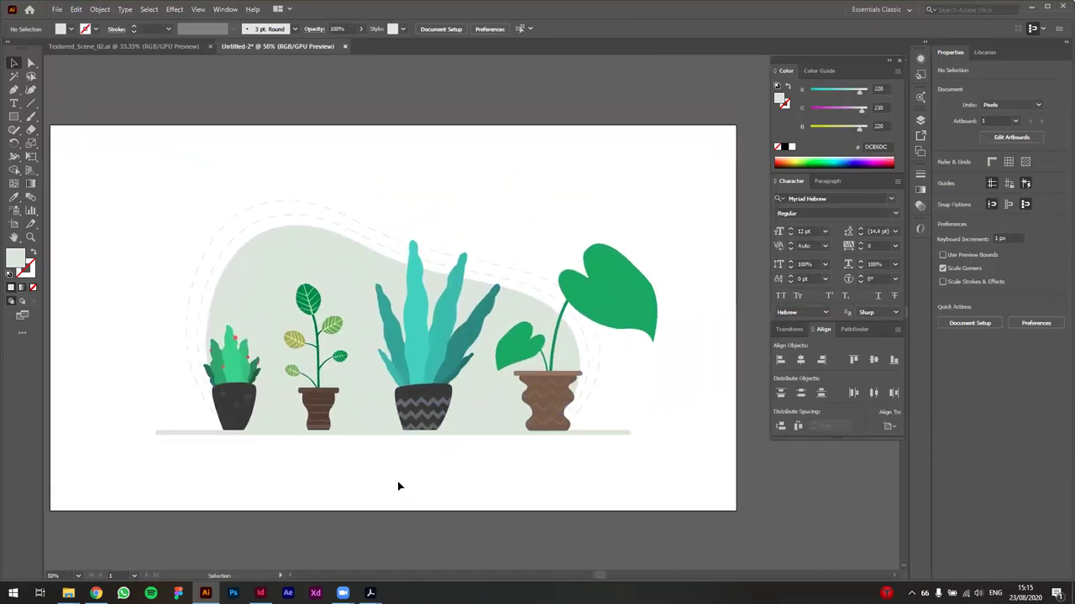
Step: Save the document on the Desktop as For_PSD.ai with the default Illustrator 2020 options, and clear the selection
key(a)
key(ctrl+a)
key(ctrl+s)
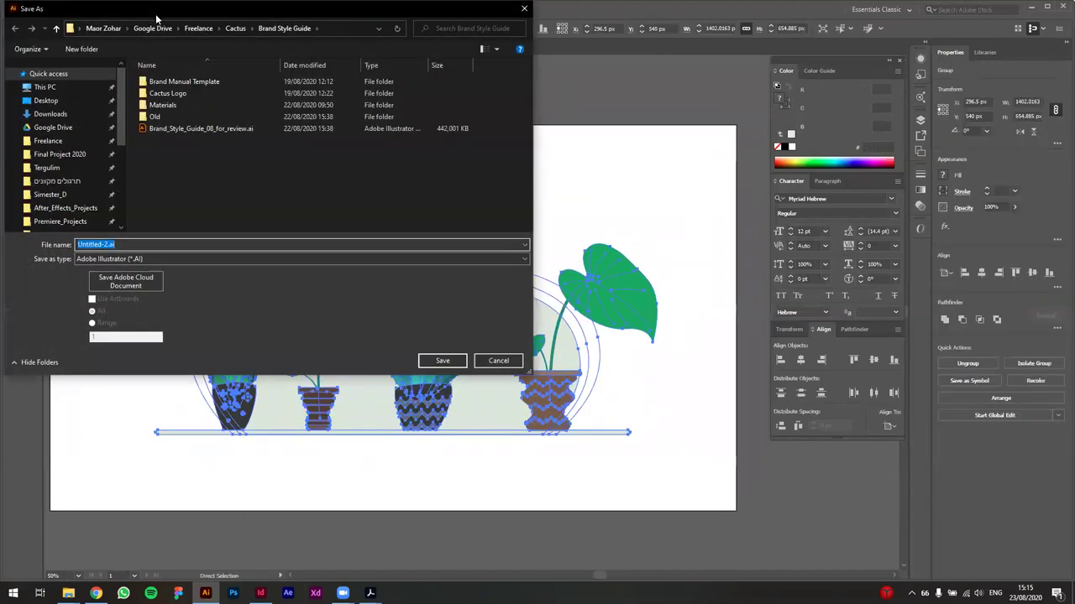
click(114, 169)
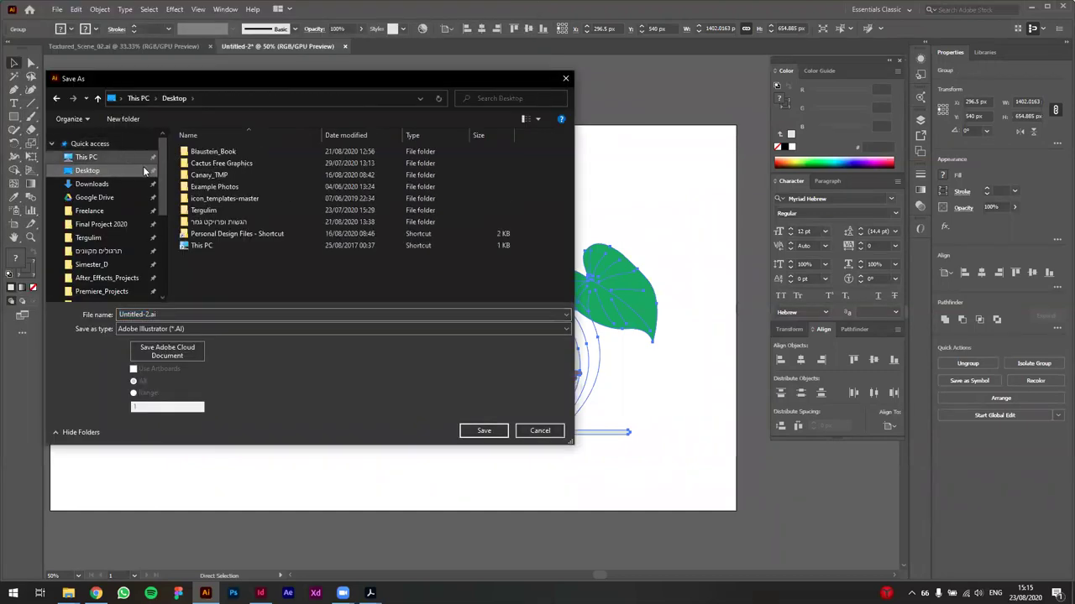
double_click(151, 314)
drag(149, 314, 118, 318)
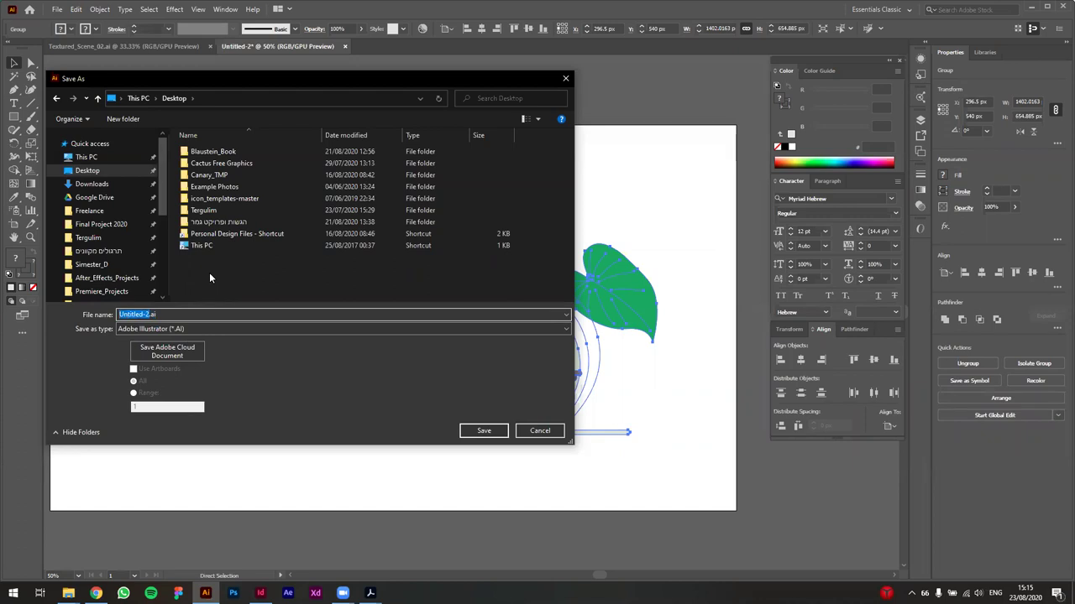
text(For_PSD)
key(Return)
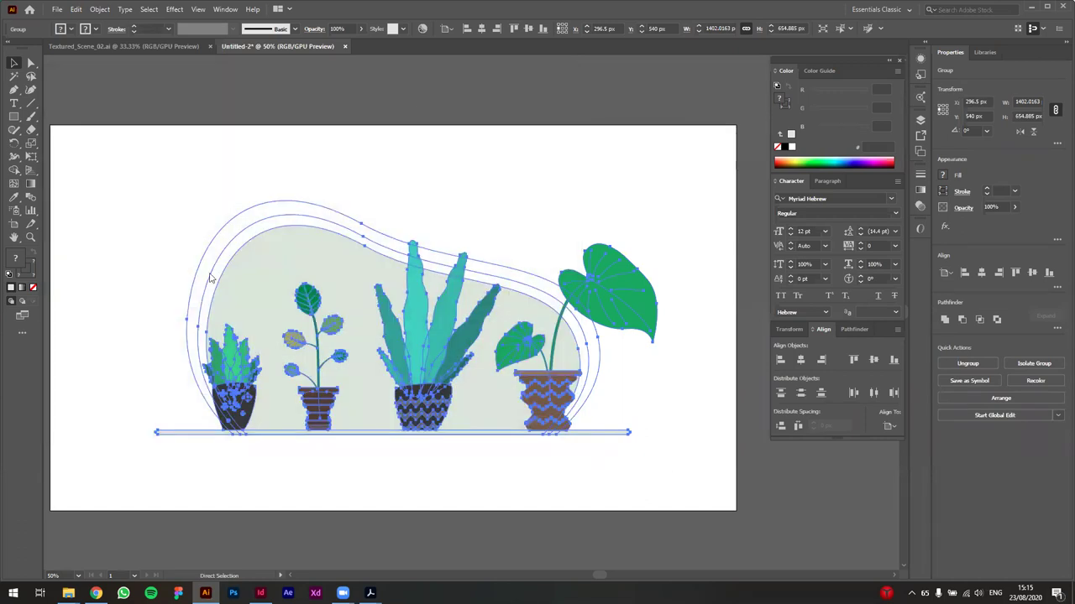
click(584, 452)
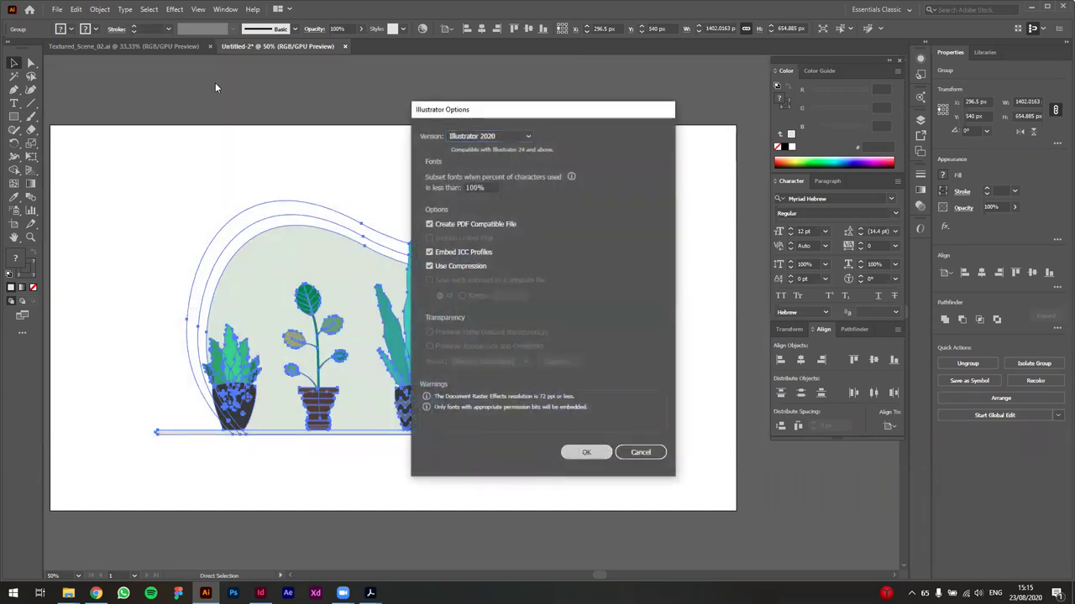
click(319, 109)
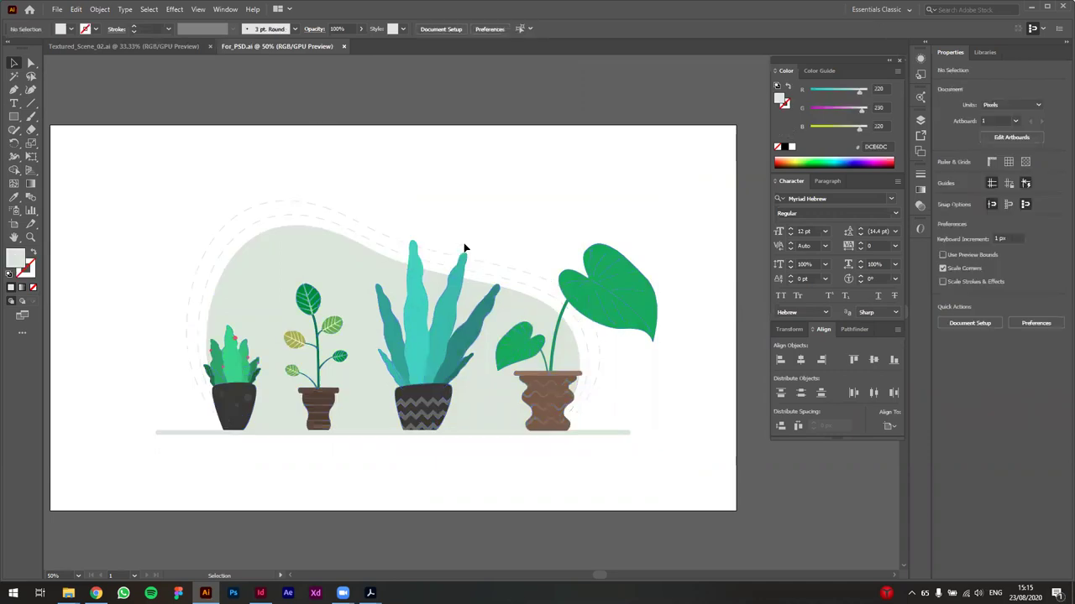
Step: Ungroup the illustration so its plants, shelf and background shapes can be selected separately
click(293, 266)
click(293, 267)
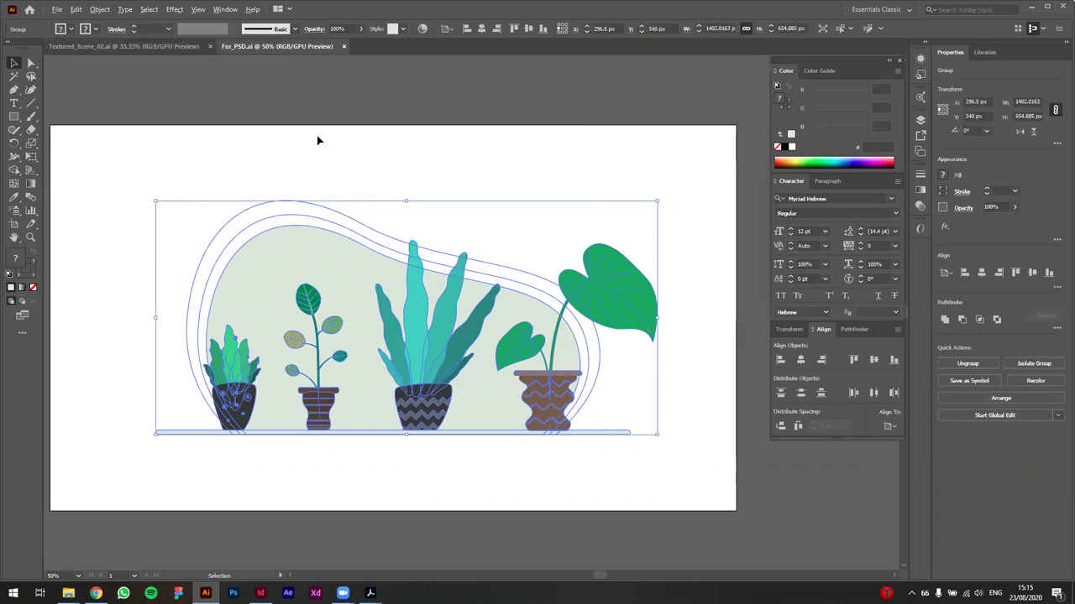
scroll(318, 140, down, 1)
click(491, 386)
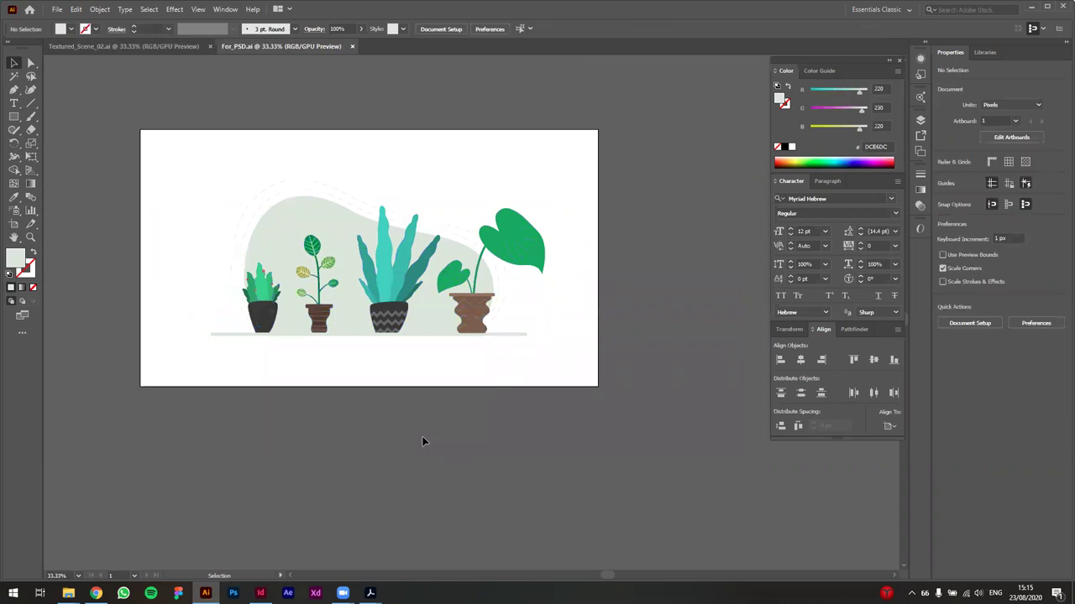
click(422, 311)
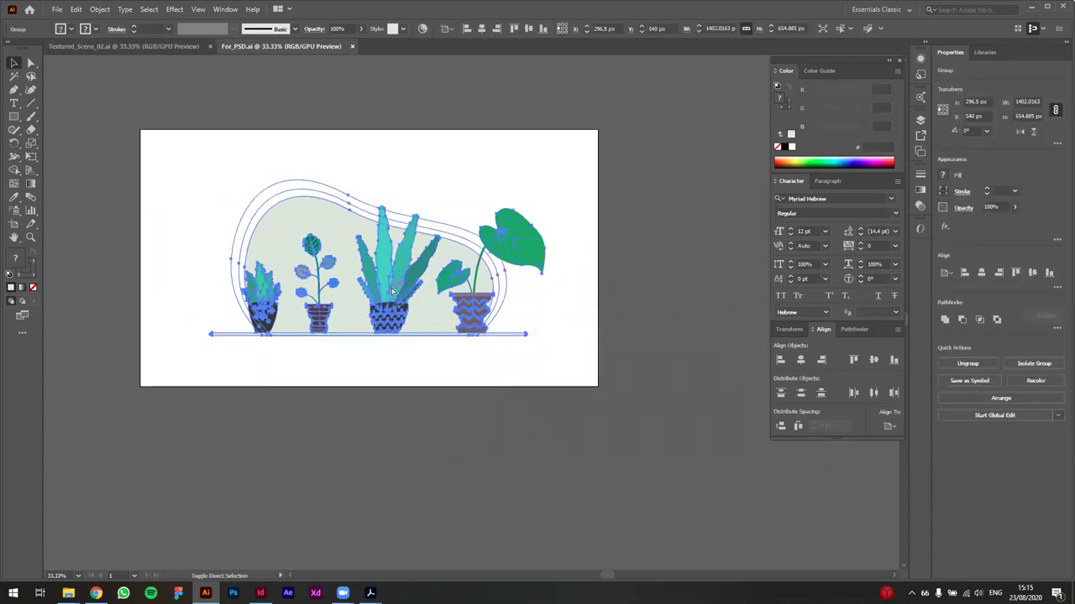
click(206, 195)
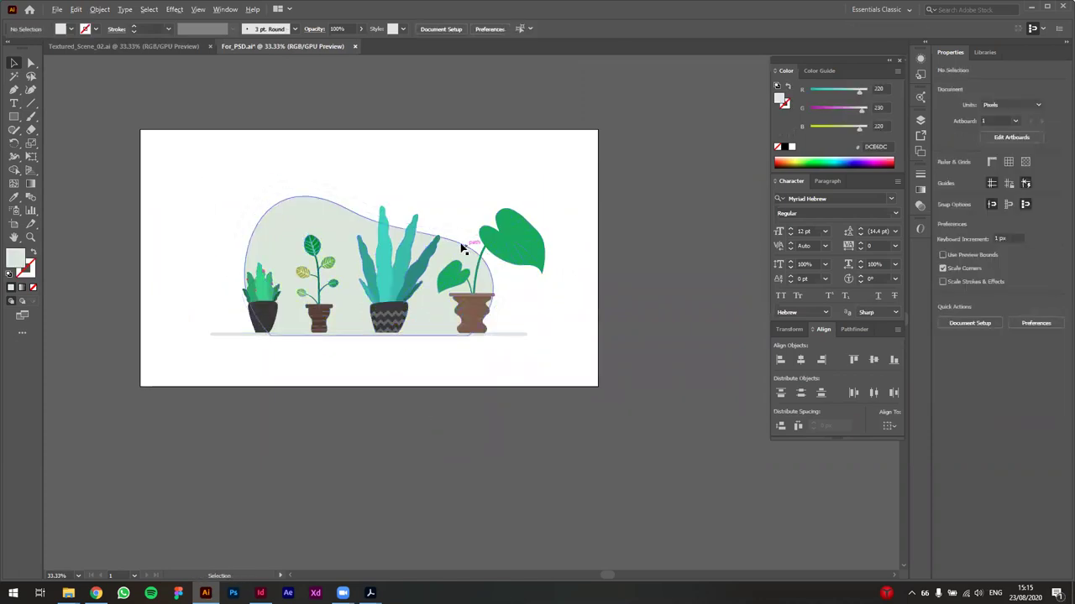
scroll(461, 242, up, 1)
Step: Check that the pale green background shape can be selected on its own, and clear the selection
click(273, 256)
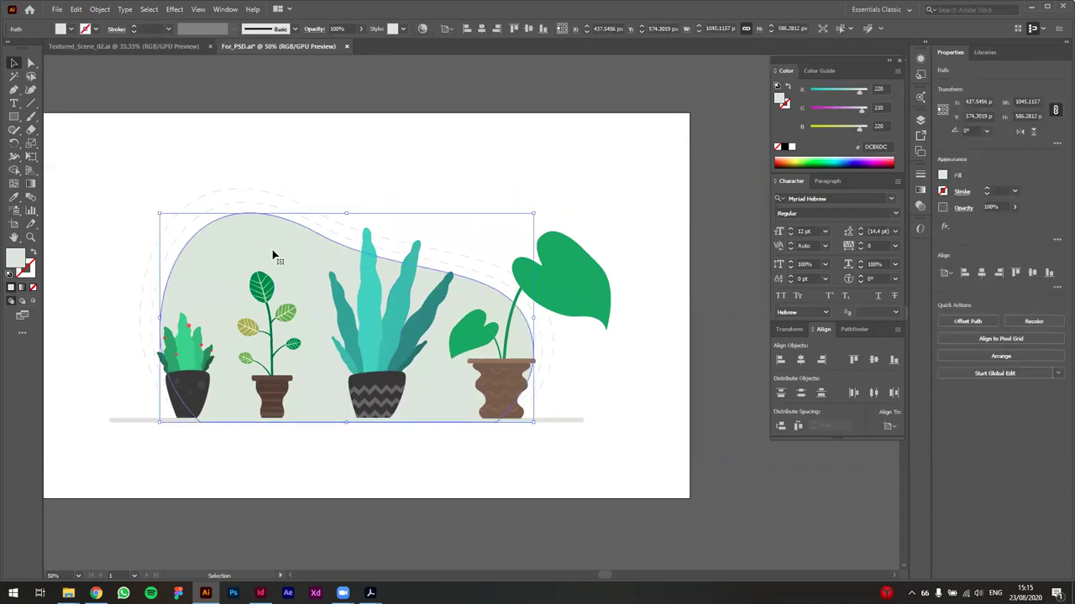
click(112, 274)
drag(113, 275, 130, 278)
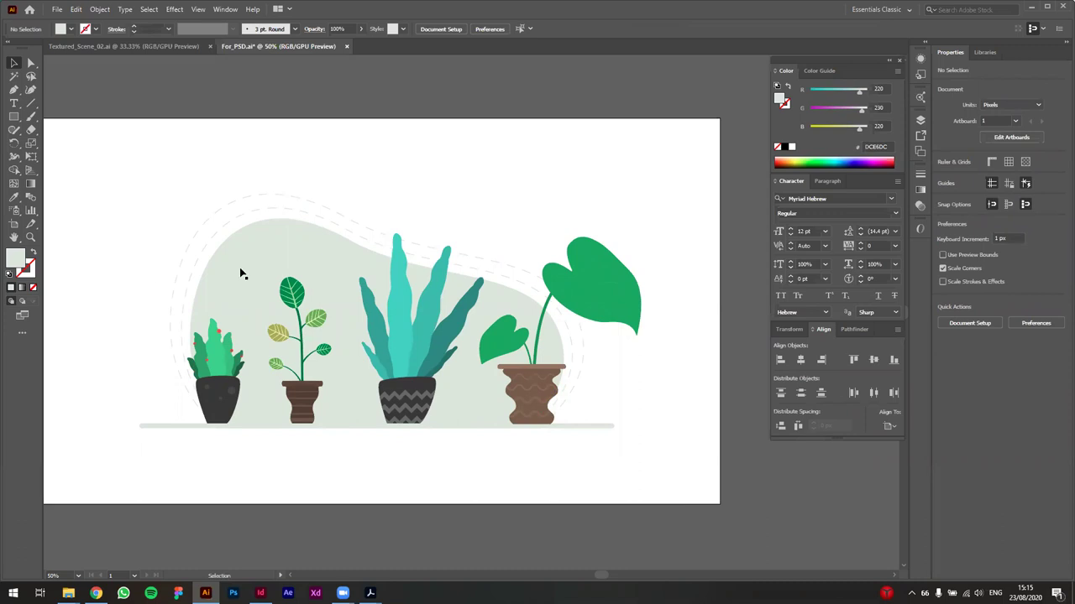
click(225, 232)
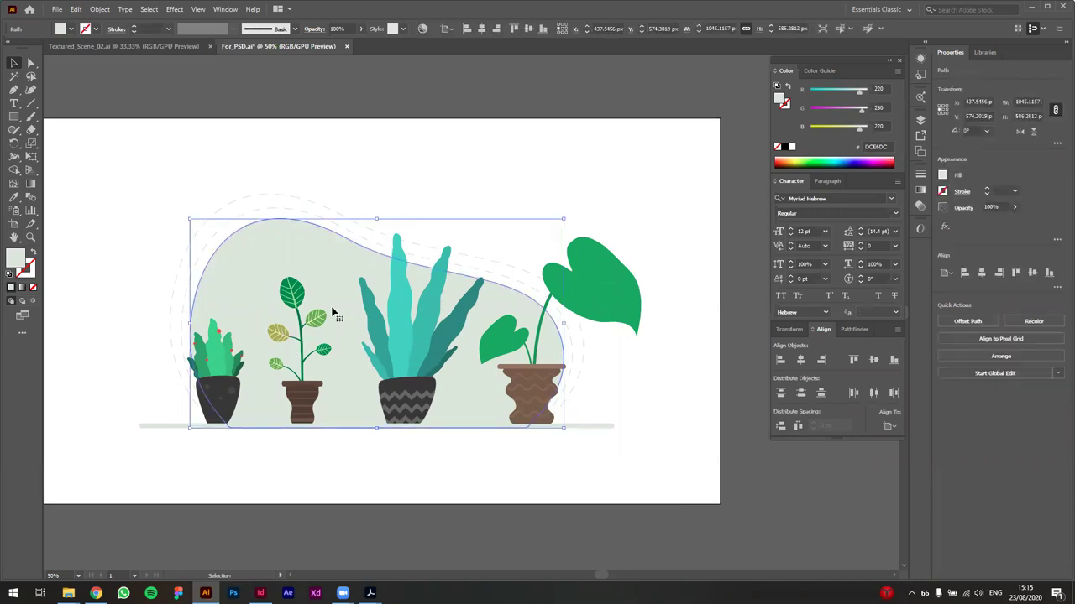
click(365, 469)
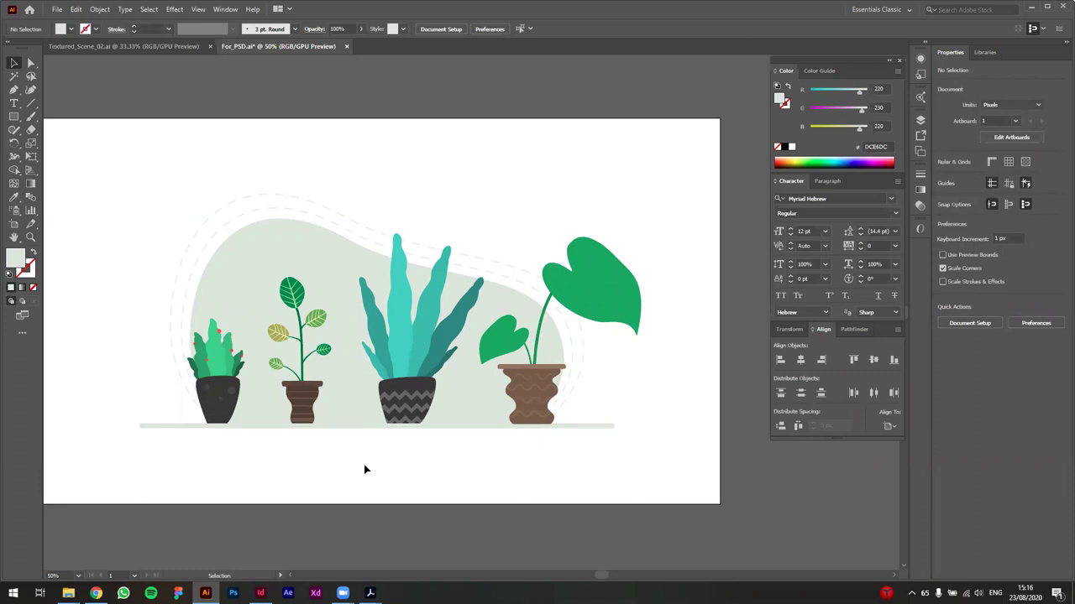
Step: Try moving the teal plant and its zigzag pot as one group, undo the move, and clear the selection
click(403, 324)
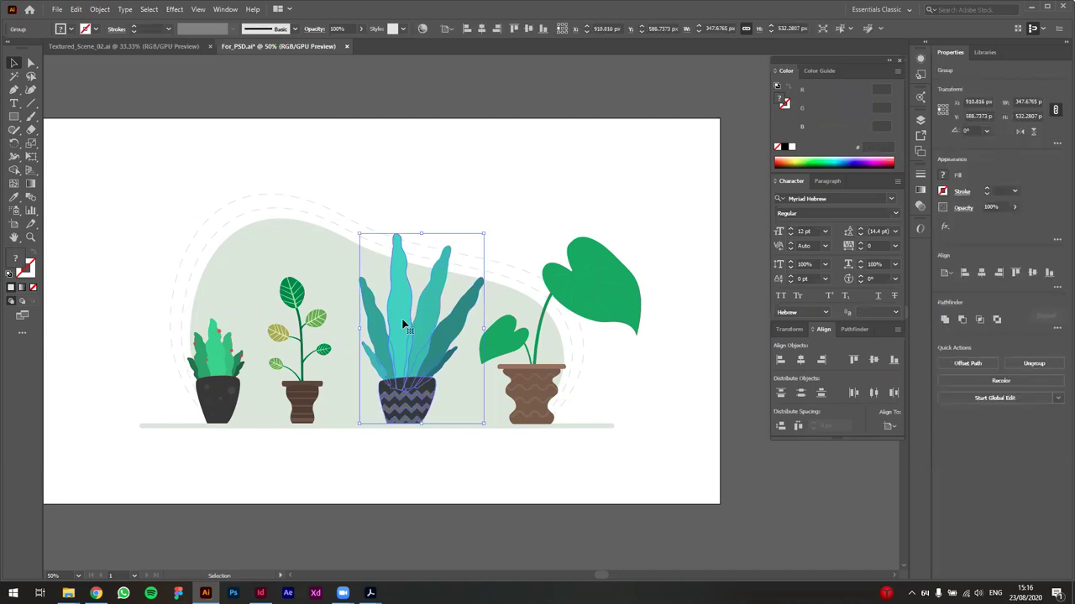
click(417, 477)
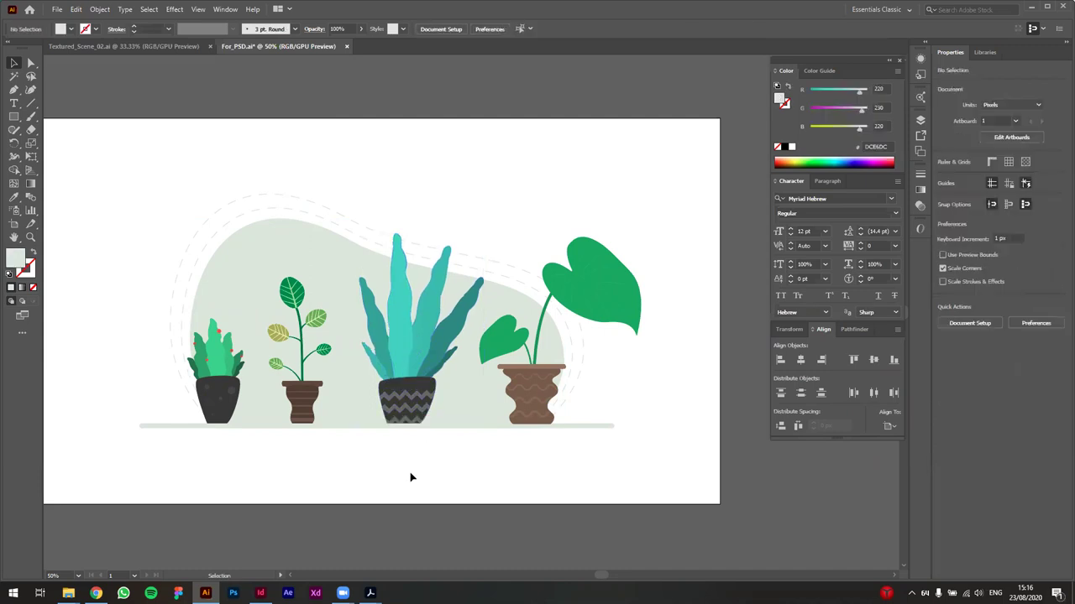
click(411, 340)
drag(416, 403, 420, 336)
key(ctrl+z)
key(v)
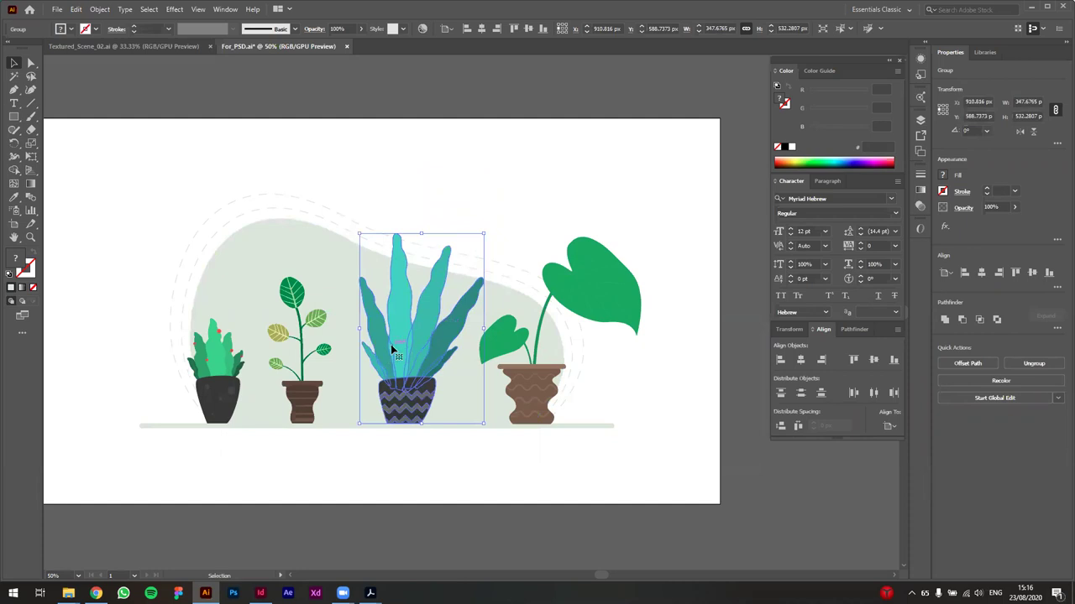
click(425, 479)
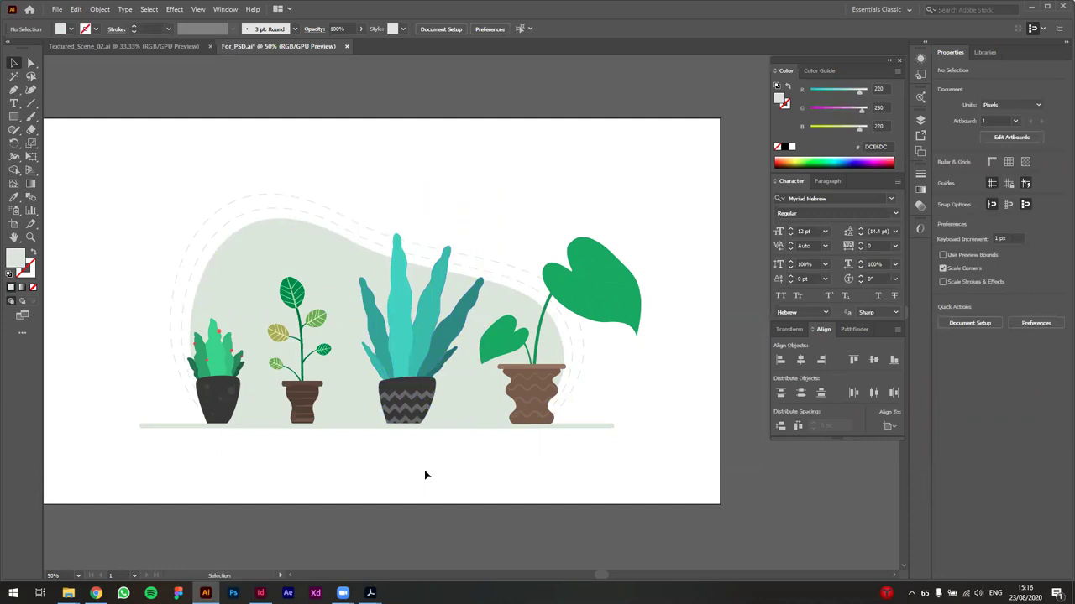
Step: Ungroup the teal plant in the zigzag pot into its separate leaves, pot and stripes, and clear the selection
click(397, 344)
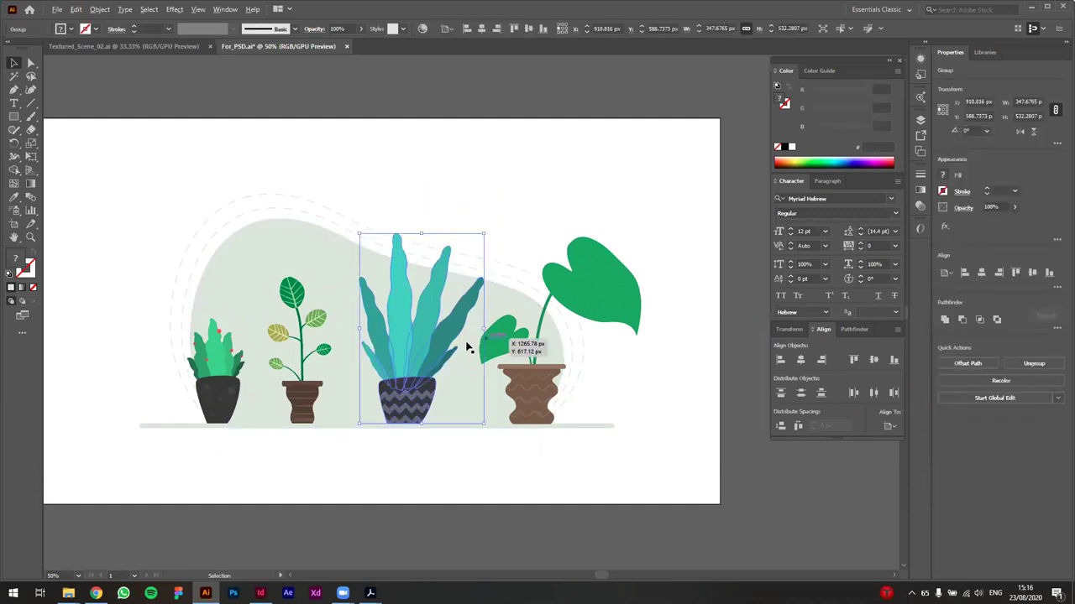
scroll(473, 346, up, 2)
drag(377, 418, 397, 416)
drag(307, 391, 349, 391)
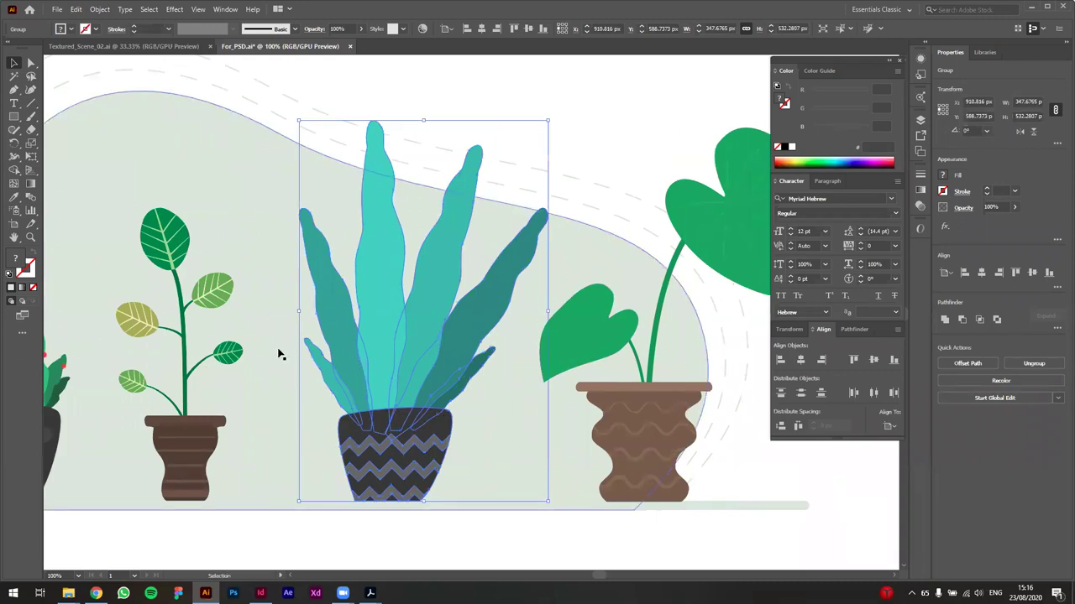
click(408, 539)
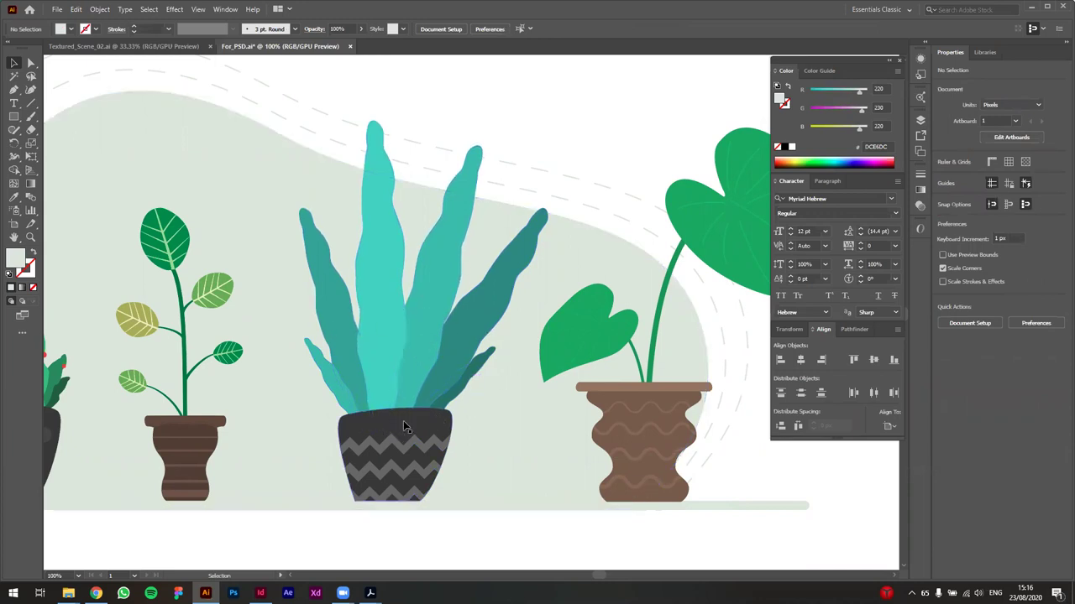
click(424, 351)
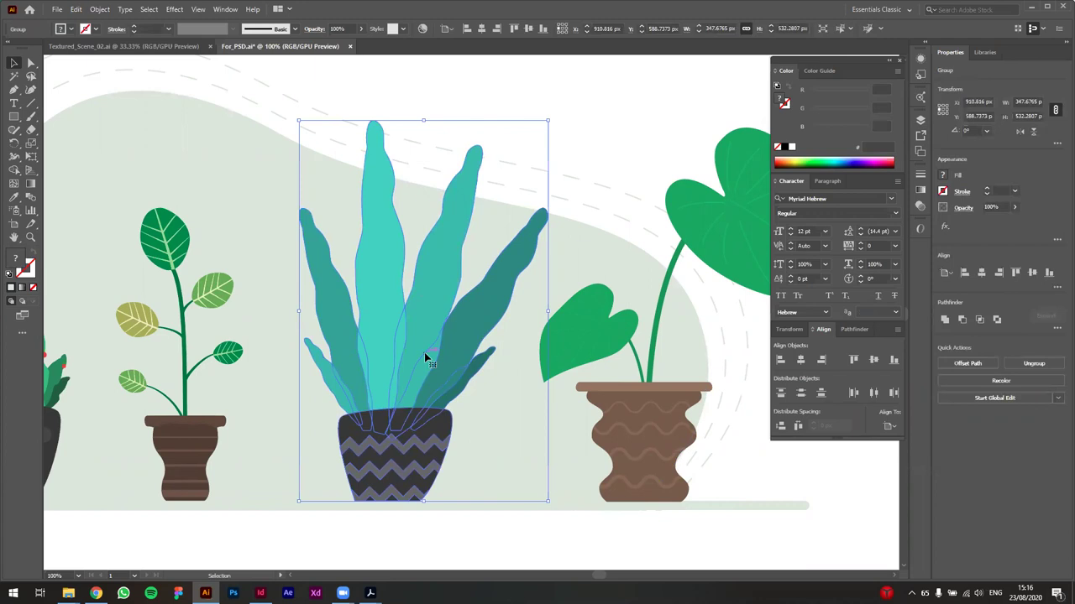
key(ctrl)
click(450, 532)
Step: Try moving the dark pot body away from its zigzag stripes, undo the move, and clear the selection
click(438, 426)
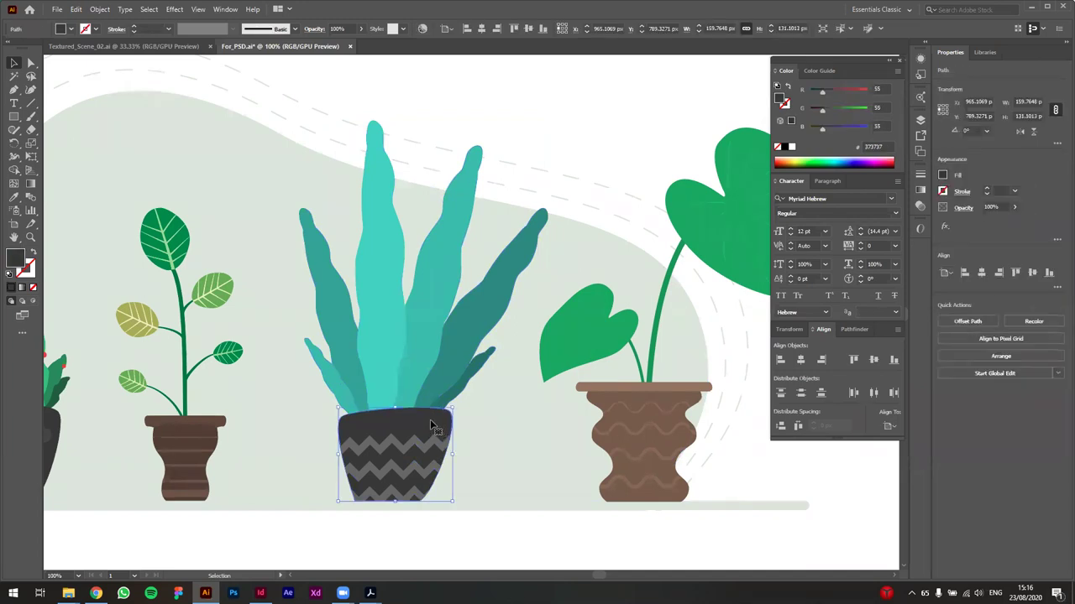
drag(431, 425, 374, 443)
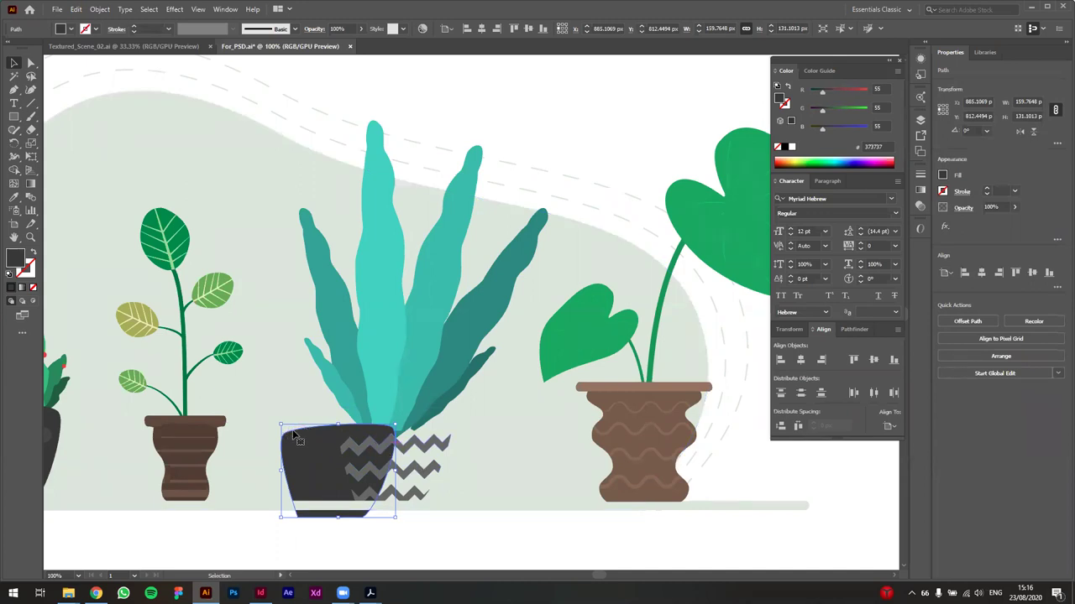
click(424, 451)
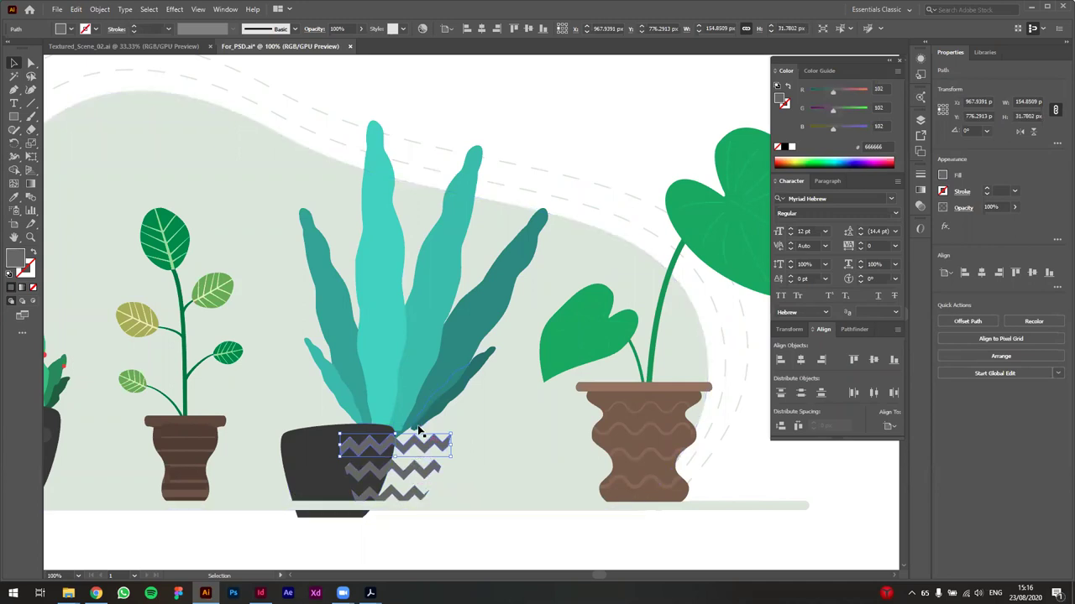
key(ctrl+z)
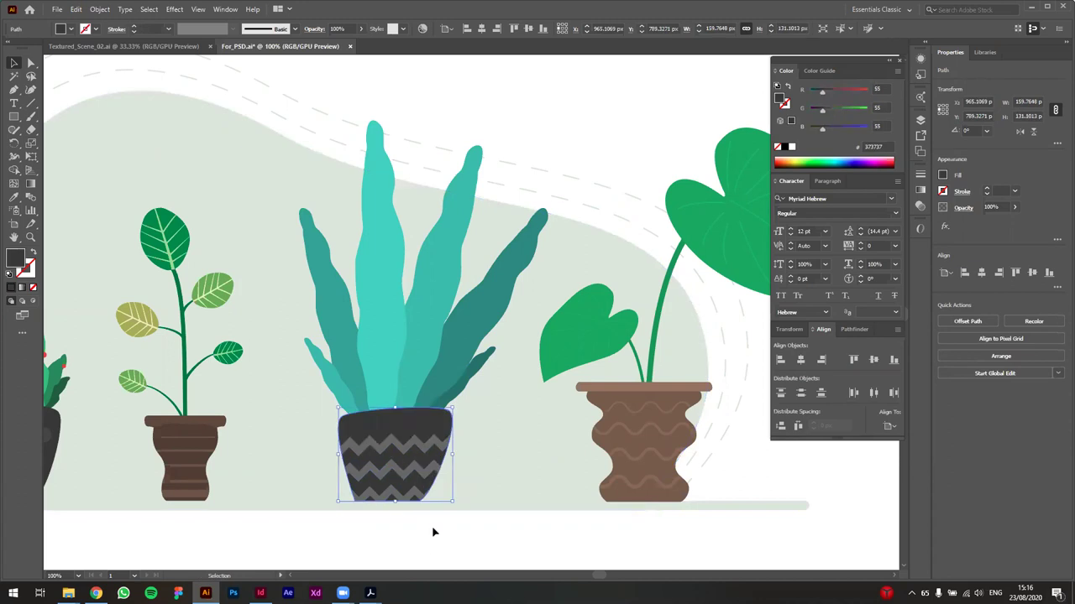
click(432, 531)
Step: Group the three grey zigzag stripes on the dark pot and clear the selection
click(421, 443)
shift+click(420, 476)
shift+click(417, 490)
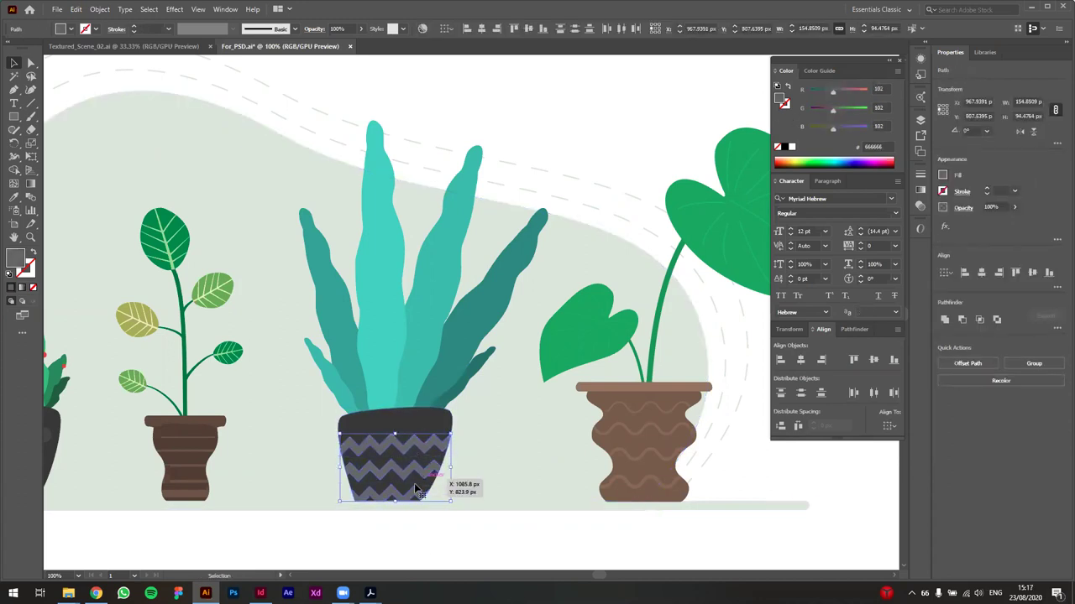
key(ctrl+g)
click(440, 512)
Step: Check that the zigzag group, the dark pot and the individual teal leaves can each be selected separately
click(420, 438)
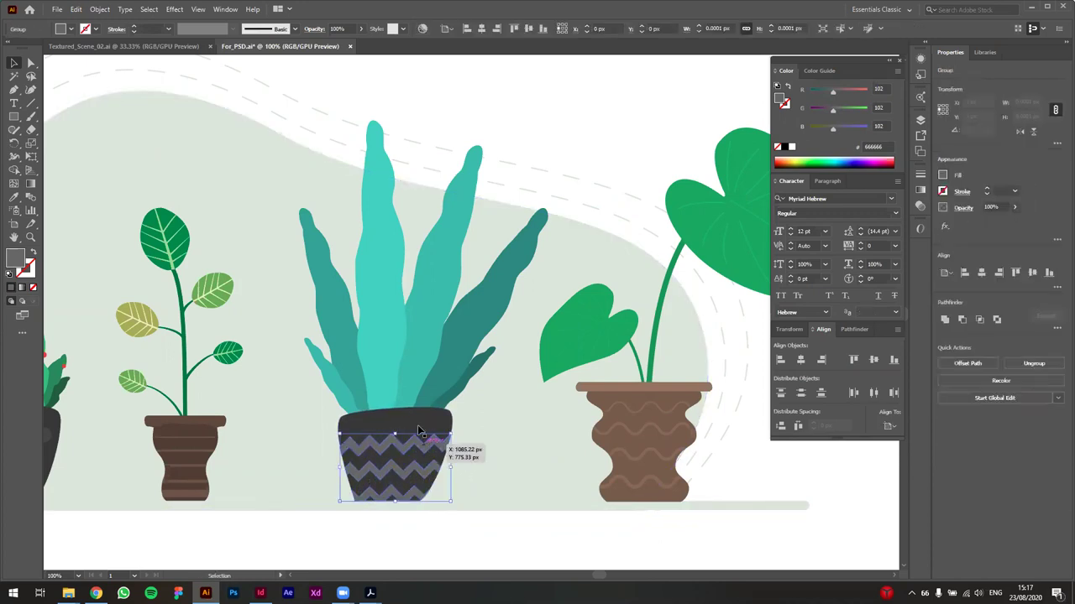
click(423, 441)
click(411, 423)
click(397, 356)
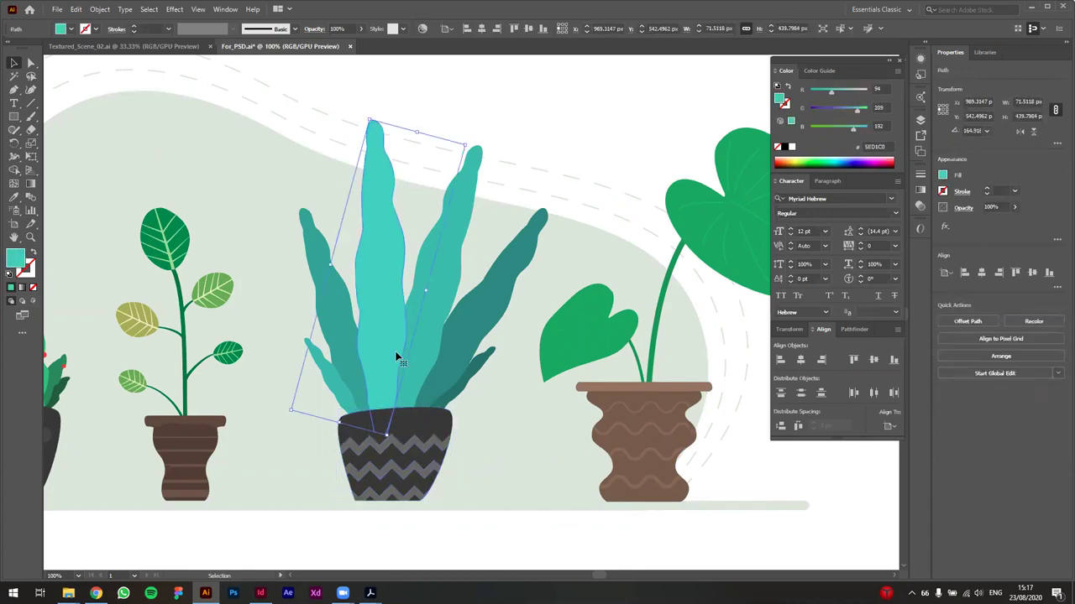
click(435, 342)
click(504, 315)
click(445, 311)
click(327, 352)
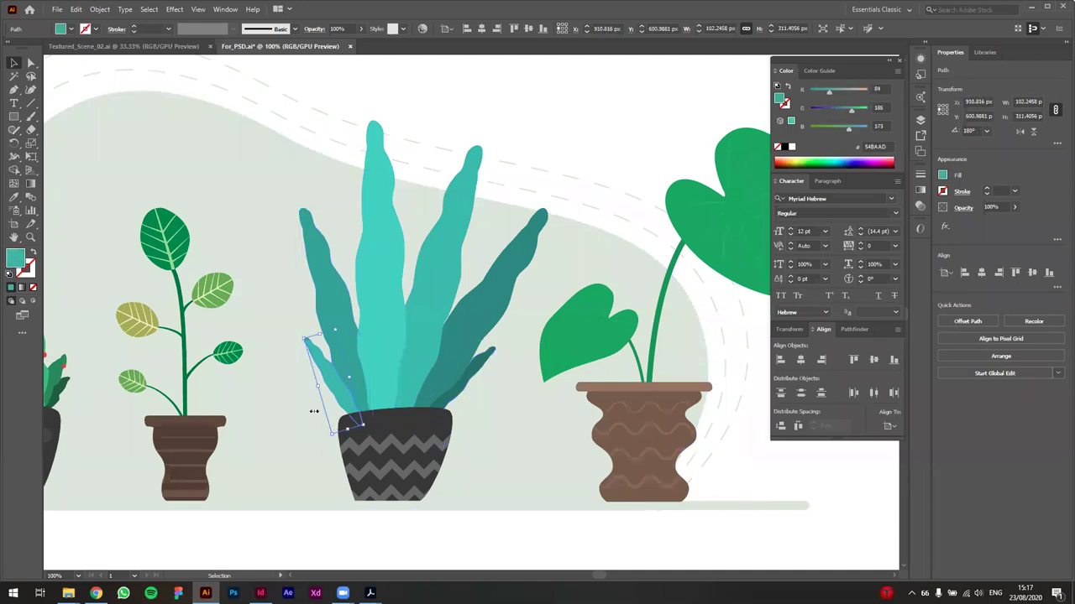
click(392, 541)
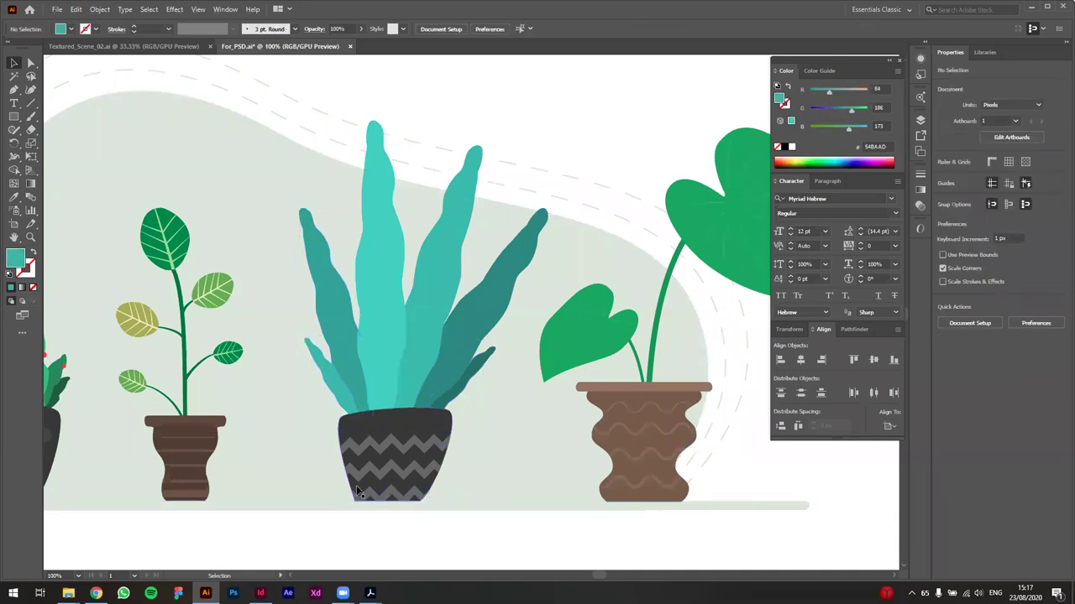
Step: Check that the pale green background shape and its dashed outline are separate objects, undoing the test move of the background
click(230, 197)
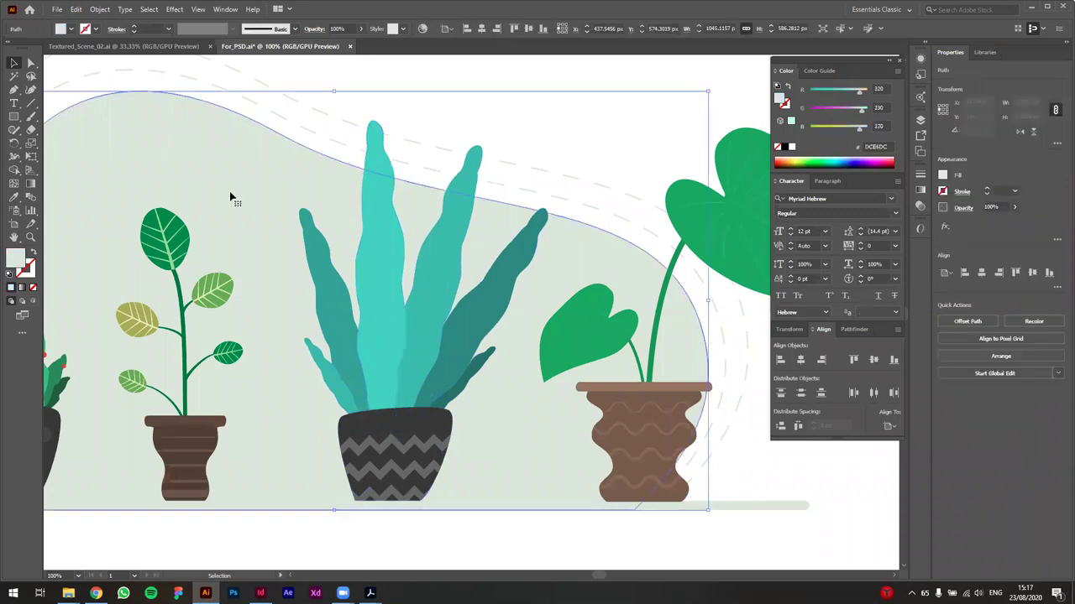
drag(241, 180, 261, 165)
key(ctrl+z)
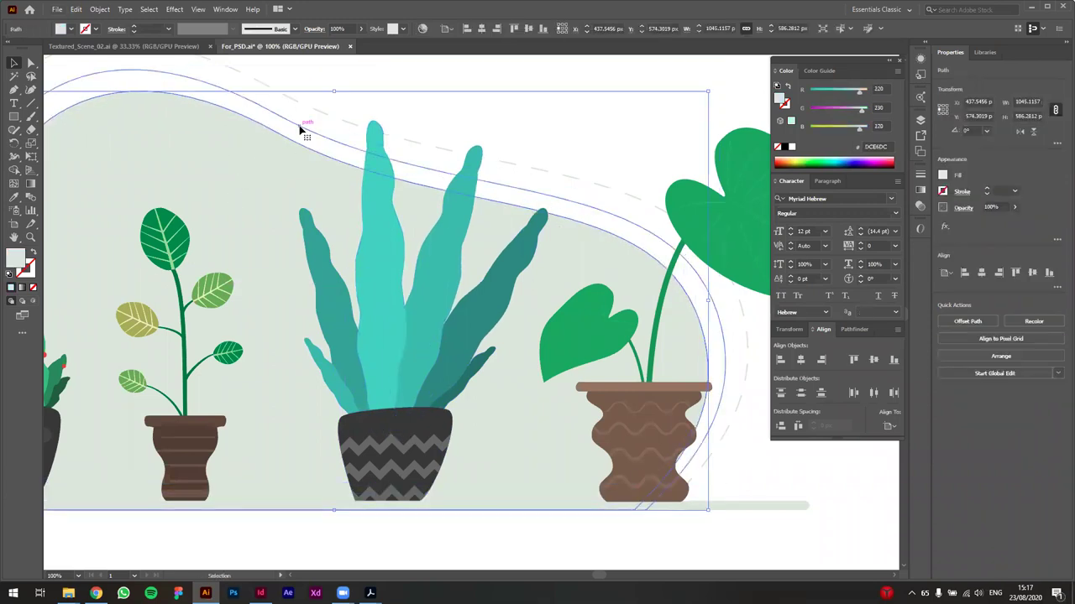
click(319, 112)
click(356, 544)
Step: Switch the color sliders to HSB, darken the shelf's fill to about 81% brightness, and clear the selection
click(676, 507)
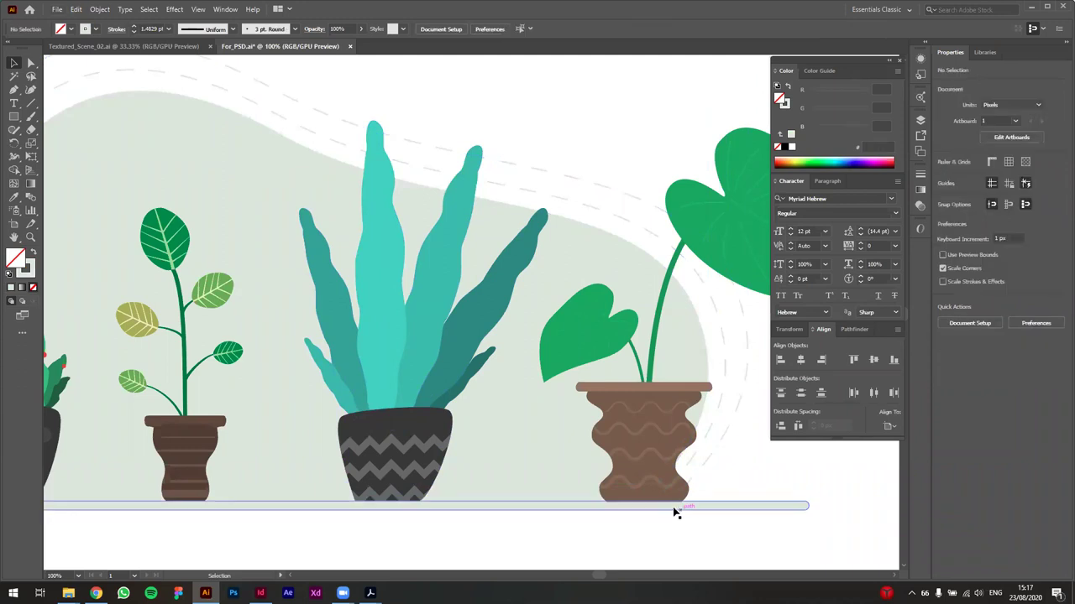
click(733, 508)
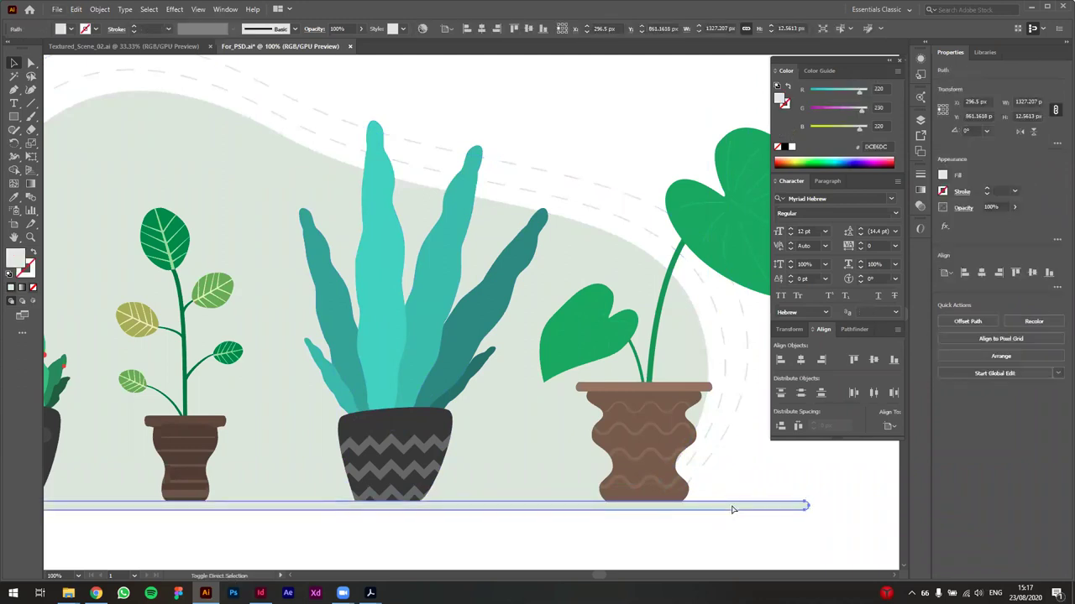
click(720, 525)
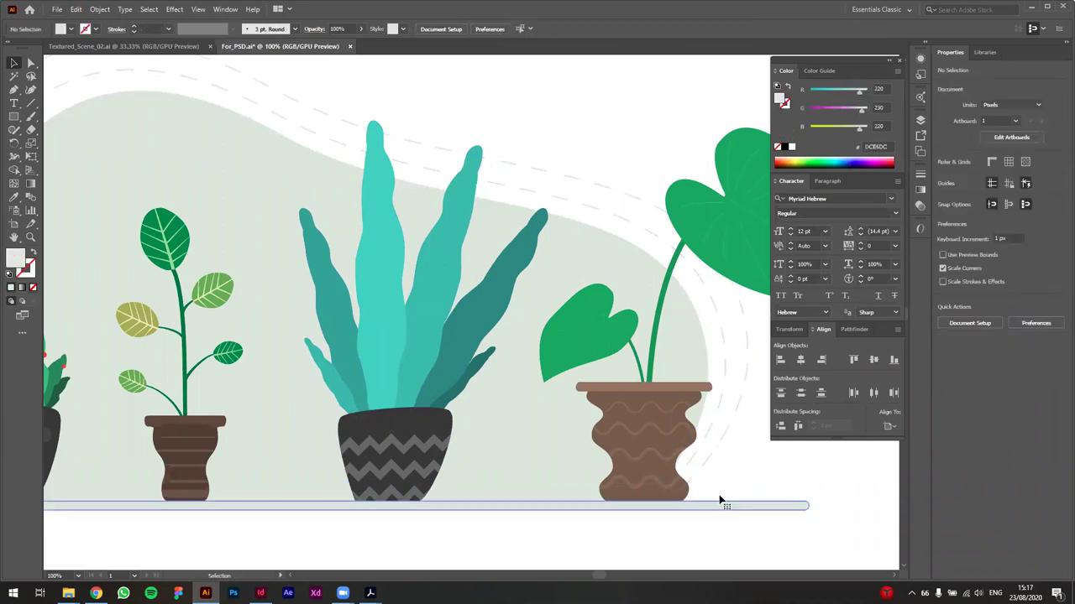
click(719, 503)
key(x)
click(895, 72)
click(928, 102)
click(895, 73)
click(940, 115)
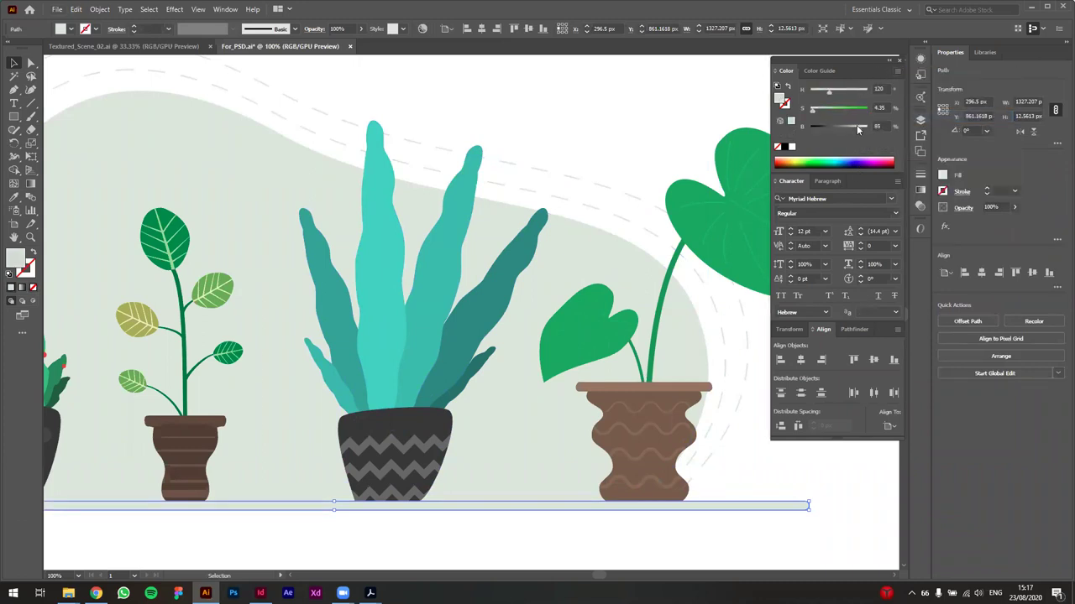
click(735, 541)
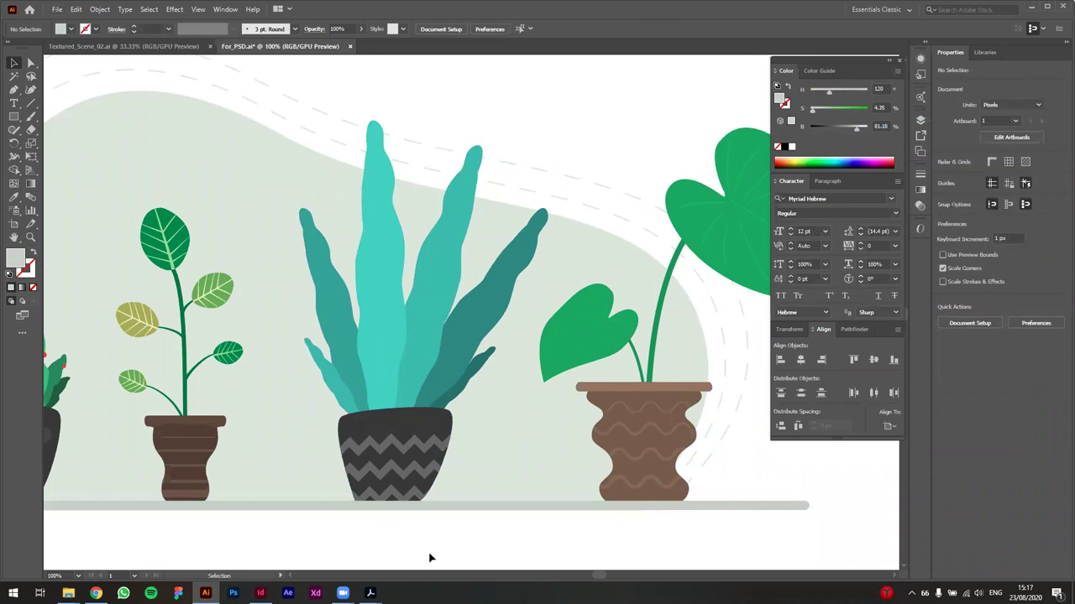
Step: Ungroup the large heart-shaped leaf of the plant in the wavy brown pot, and clear the selection
scroll(492, 557, right, 4)
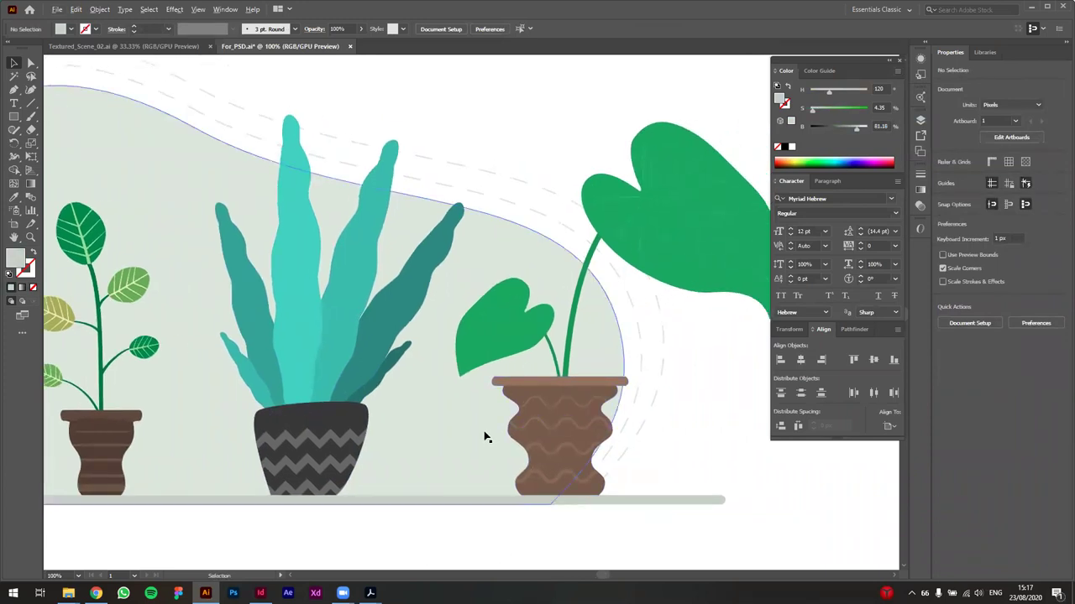
scroll(485, 435, down, 2)
scroll(579, 309, up, 1)
drag(570, 390, 497, 307)
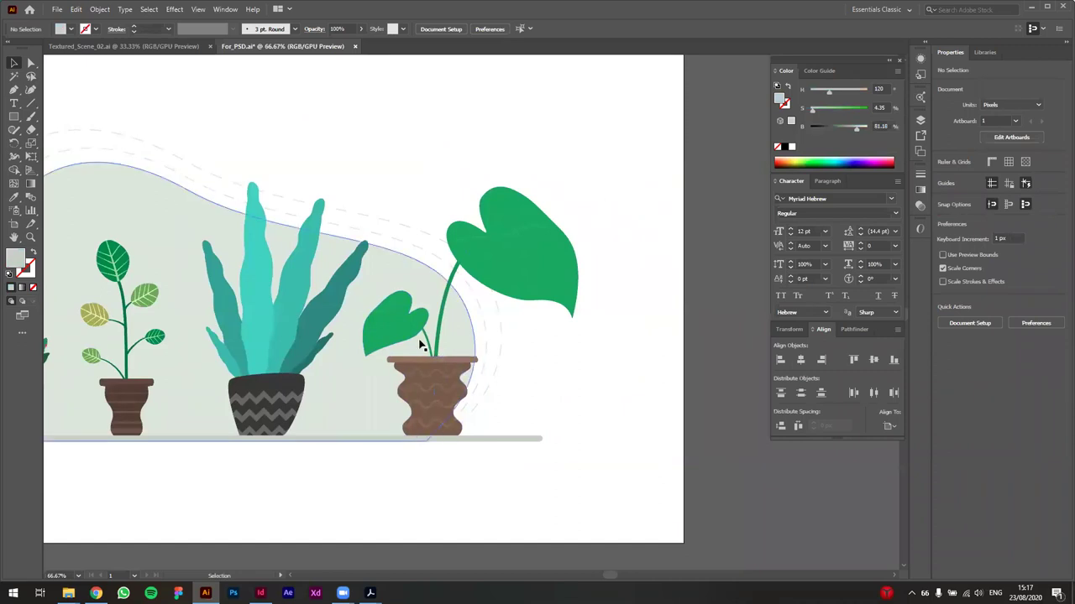
click(514, 277)
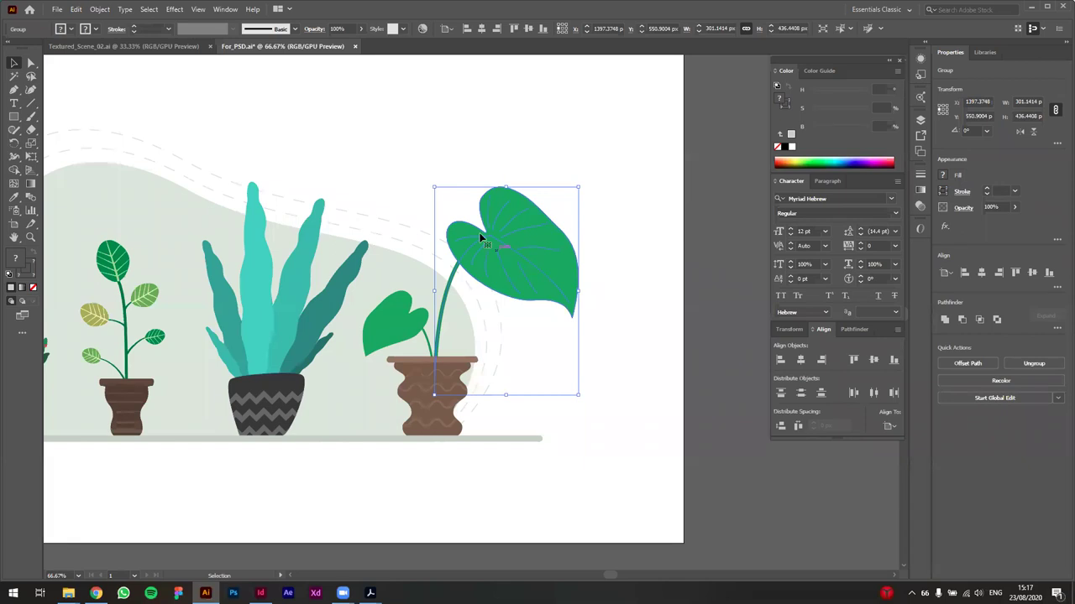
scroll(481, 278, up, 1)
scroll(599, 366, up, 1)
scroll(582, 369, down, 1)
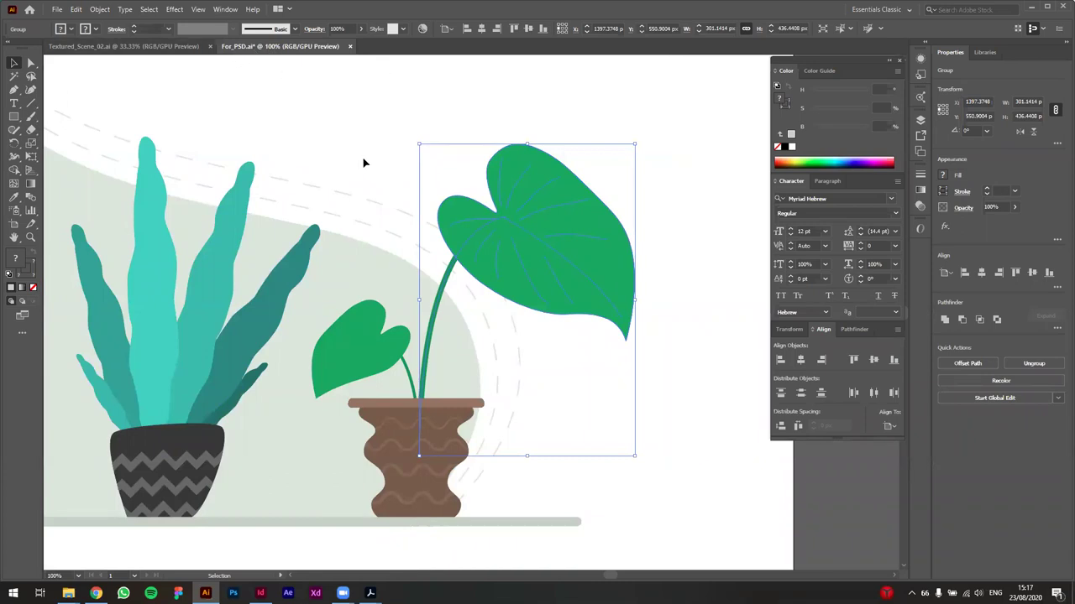
key(ctrl+equal)
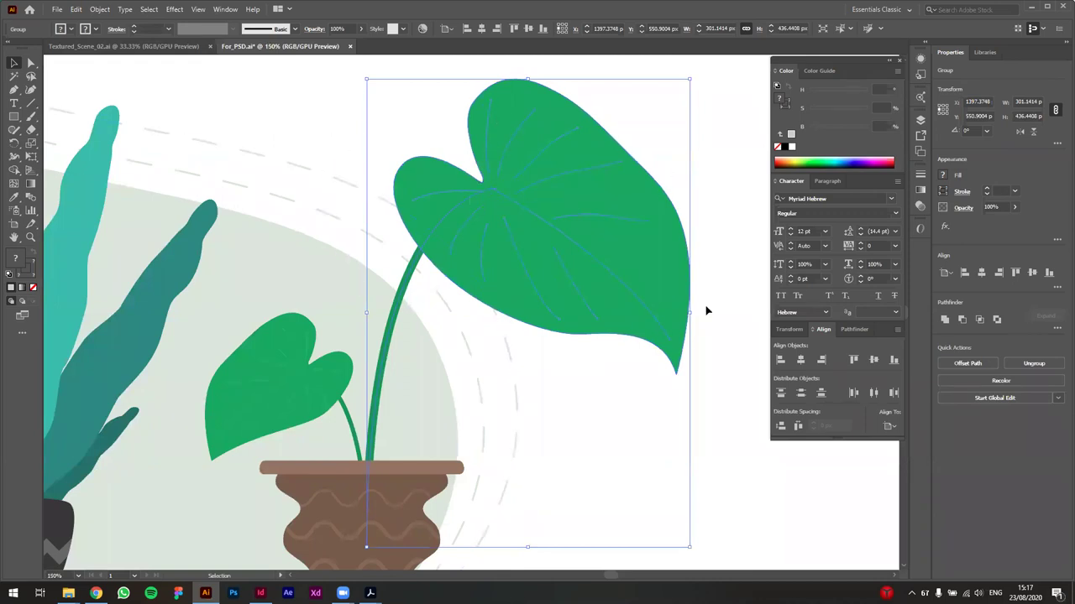
key(ctrl+shift+g)
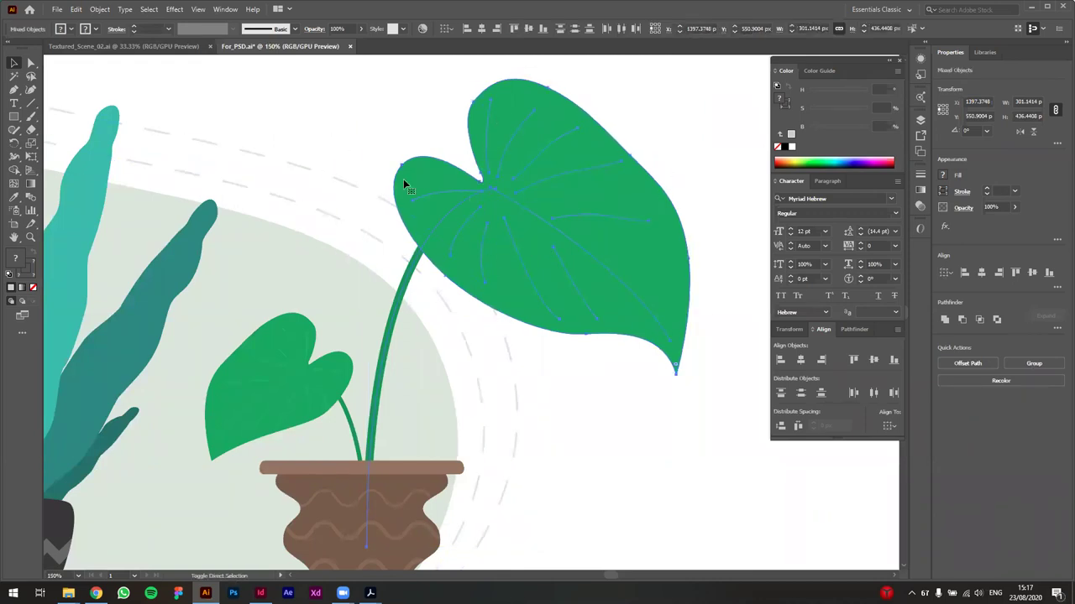
click(432, 274)
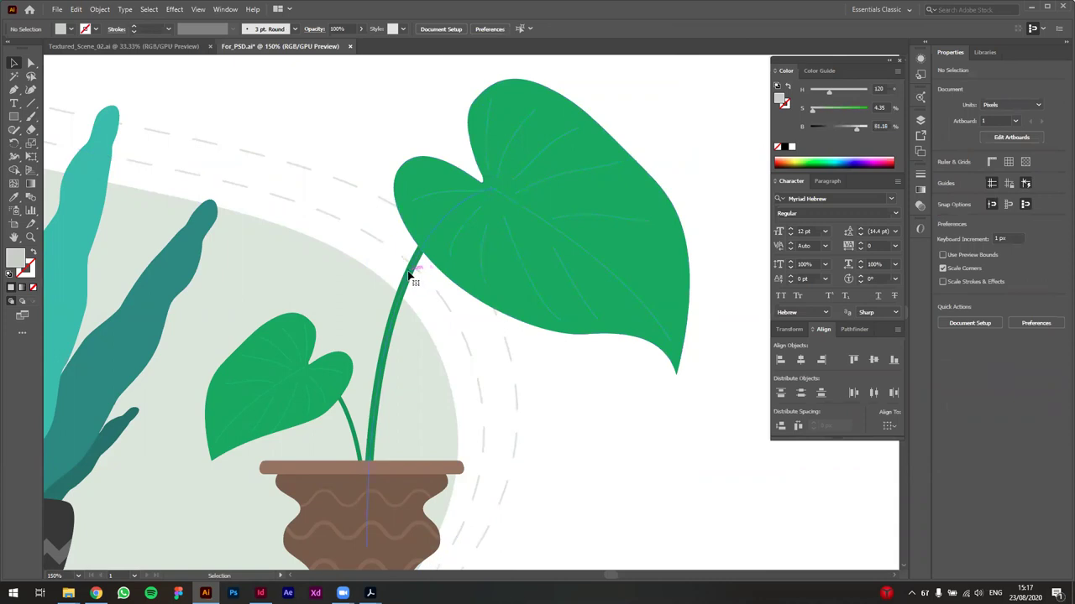
Step: Check that the large leaf's stem, blade and vein group are separate objects, undoing the test move of the blade
click(409, 274)
click(575, 228)
drag(577, 229, 647, 240)
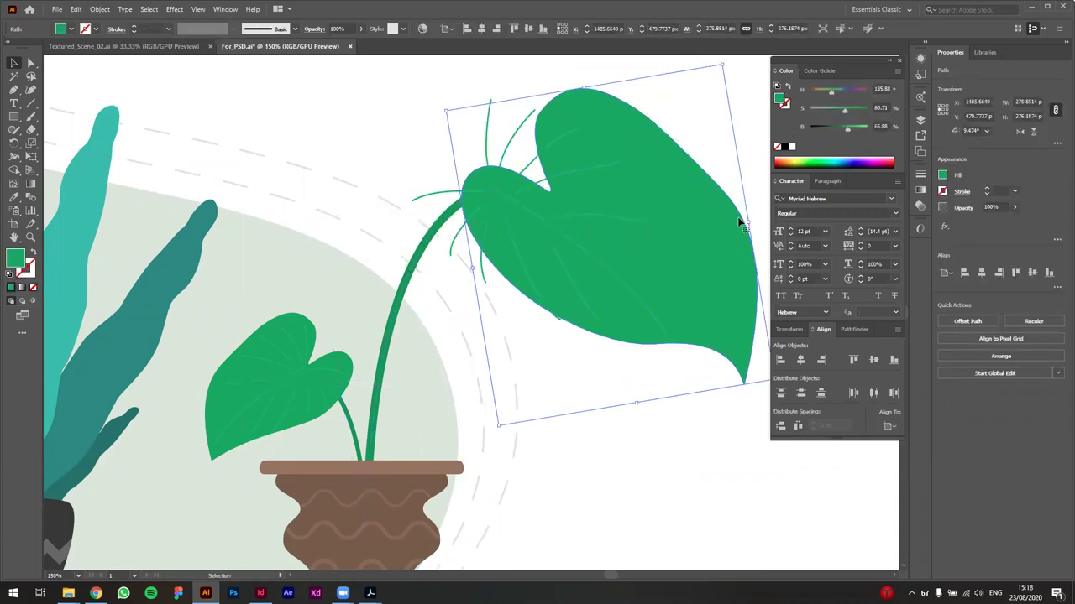
click(585, 172)
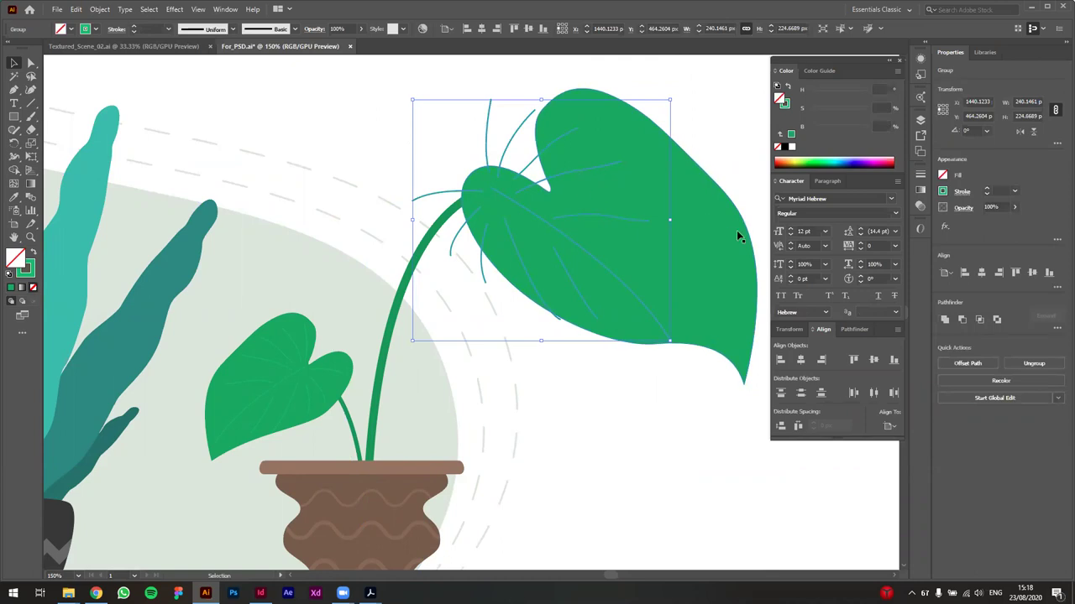
drag(736, 230, 736, 188)
click(737, 187)
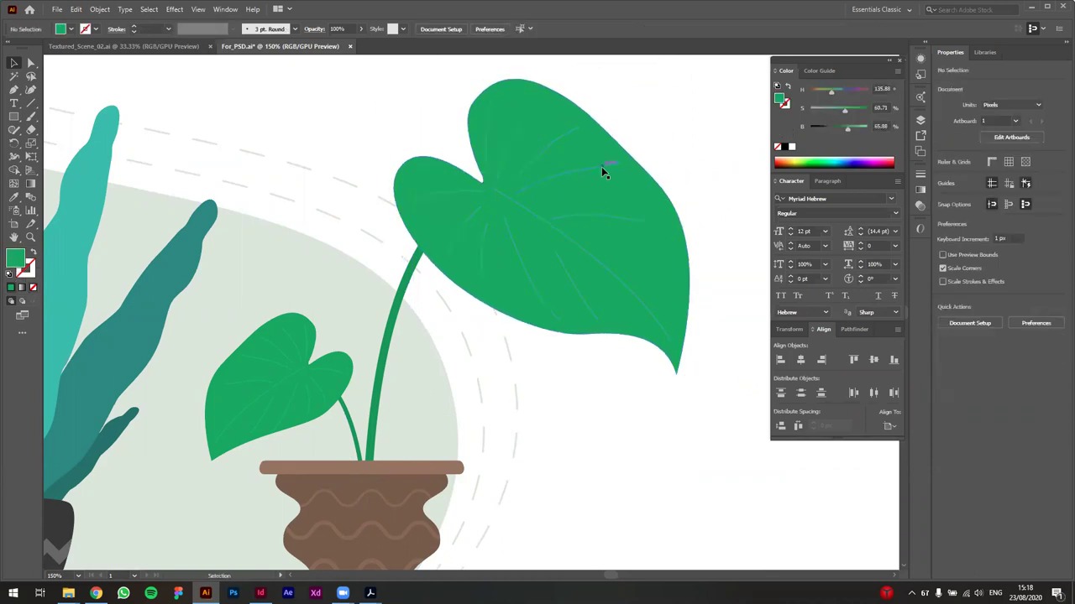
click(601, 172)
click(690, 282)
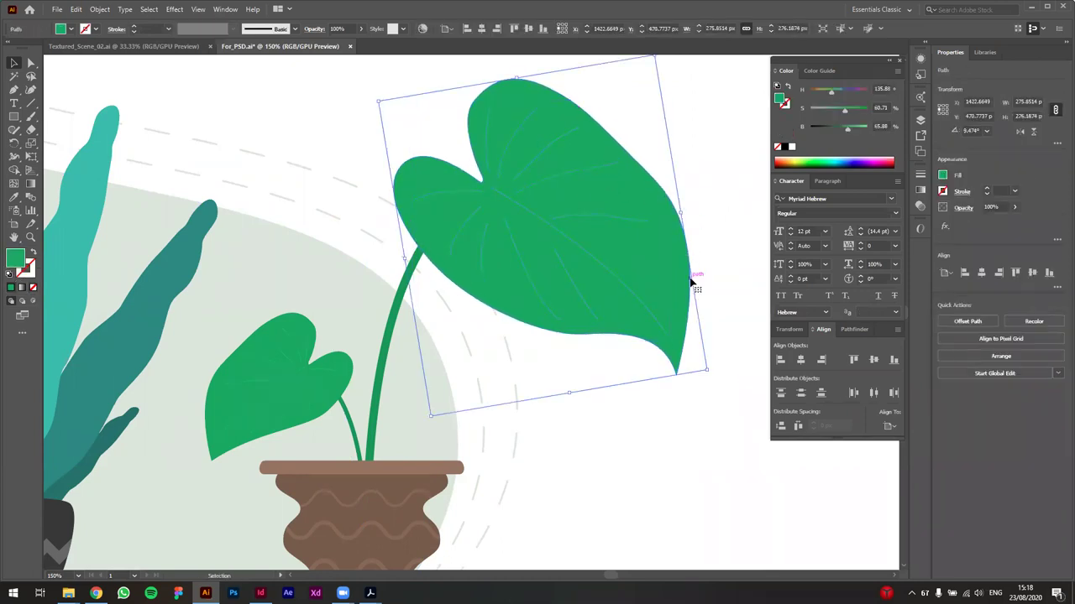
Step: Inspect the large heart-shaped leaf's blade and vein group by selecting each in turn, and clear the selection
click(601, 215)
click(448, 191)
drag(446, 187, 504, 173)
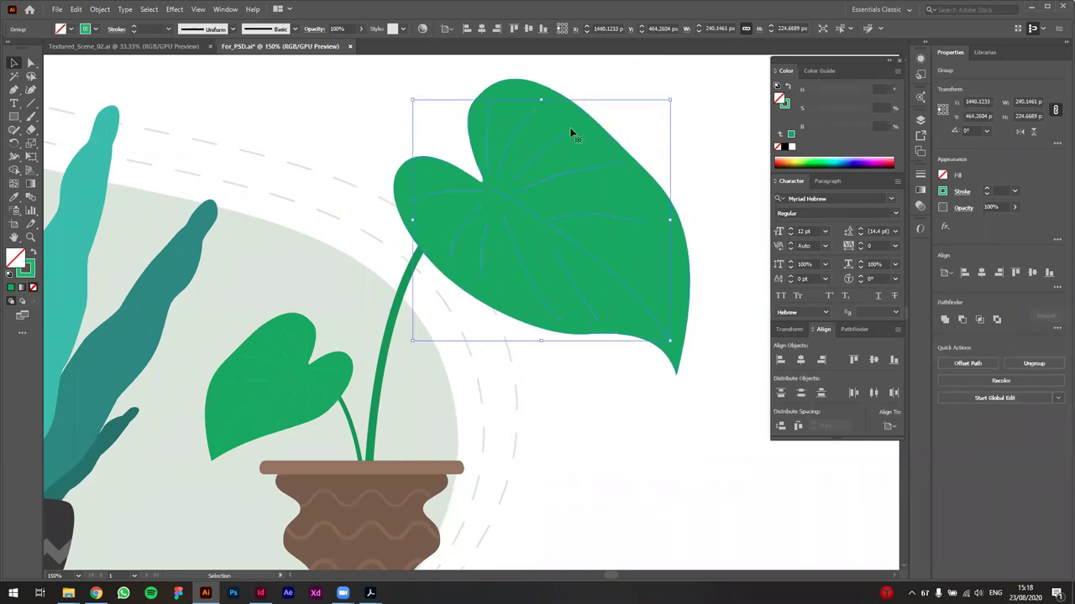
click(642, 184)
scroll(613, 220, down, 1)
click(655, 428)
Step: Ungroup the small heart-shaped leaf of the plant in the wavy brown pot, and clear the selection
scroll(398, 322, up, 1)
click(400, 323)
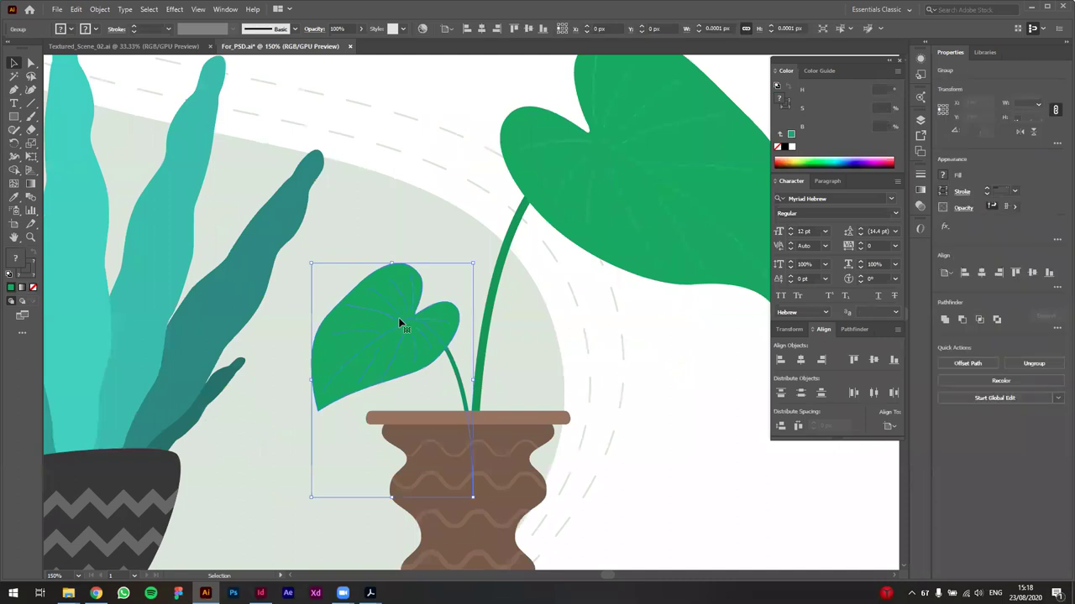
key(ctrl+shift+g)
click(653, 453)
Step: Check that the small heart-shaped leaf's vein group and stem can be selected separately, and clear the selection
scroll(527, 388, up, 1)
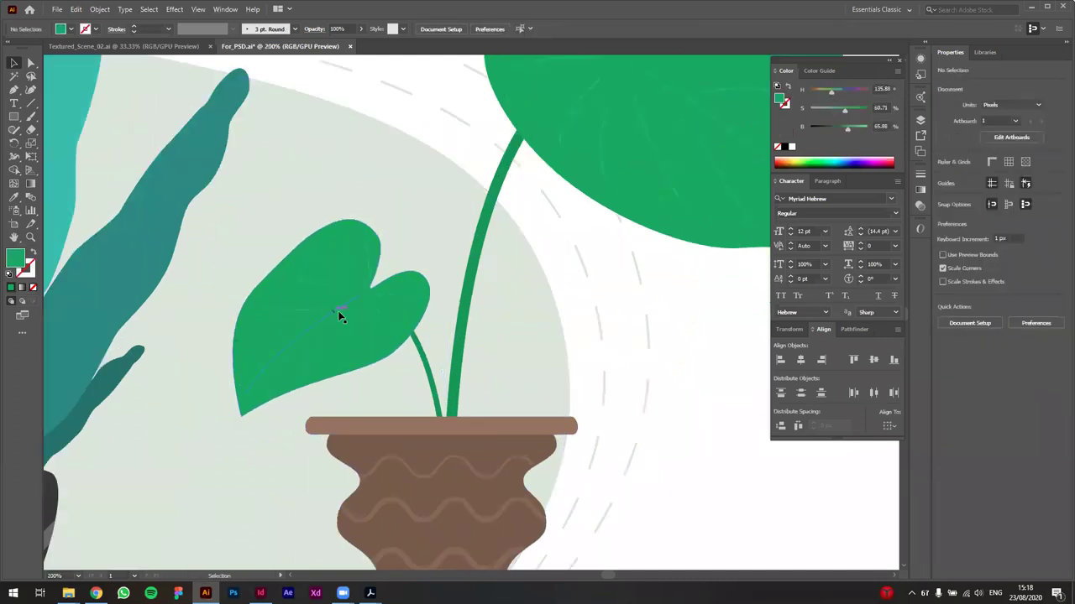
click(297, 307)
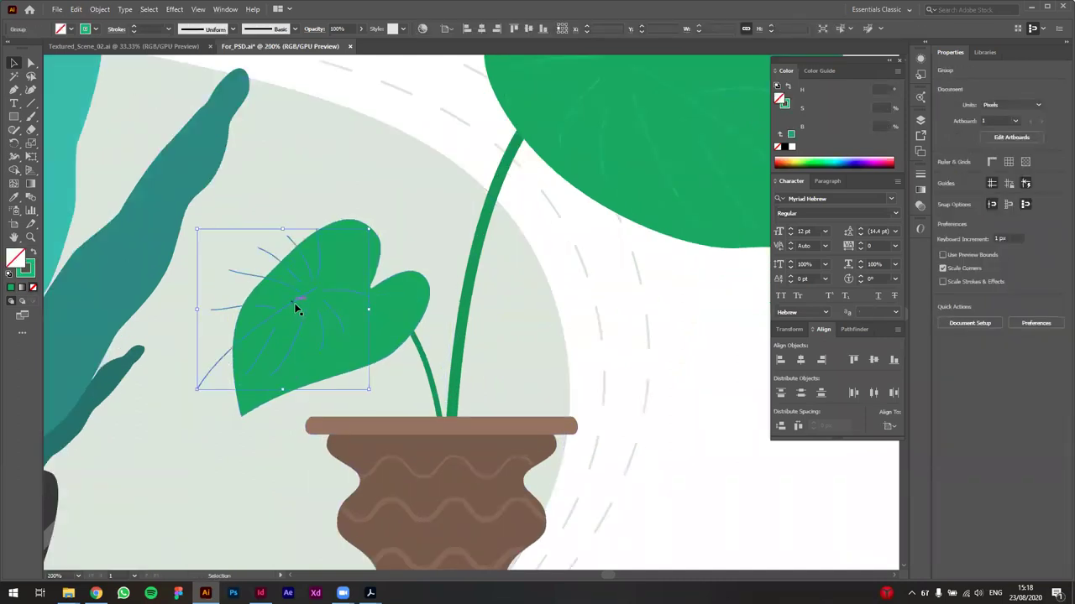
click(422, 370)
scroll(451, 395, down, 2)
click(631, 422)
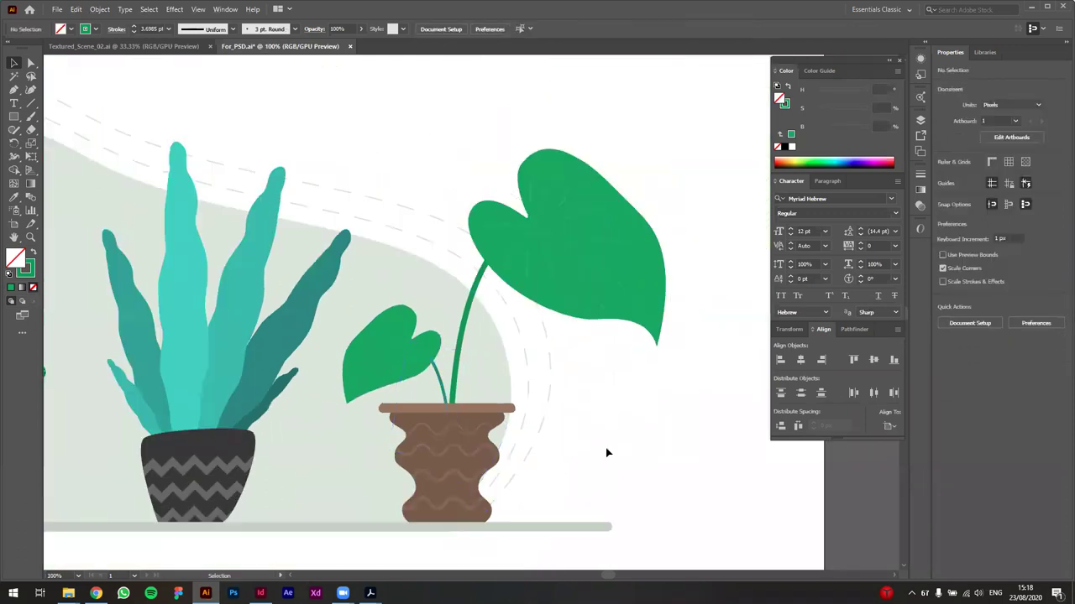
Step: Check that individual leaves of the teal plant in the zigzag pot can be selected separately
drag(518, 451, 571, 436)
drag(391, 417, 502, 382)
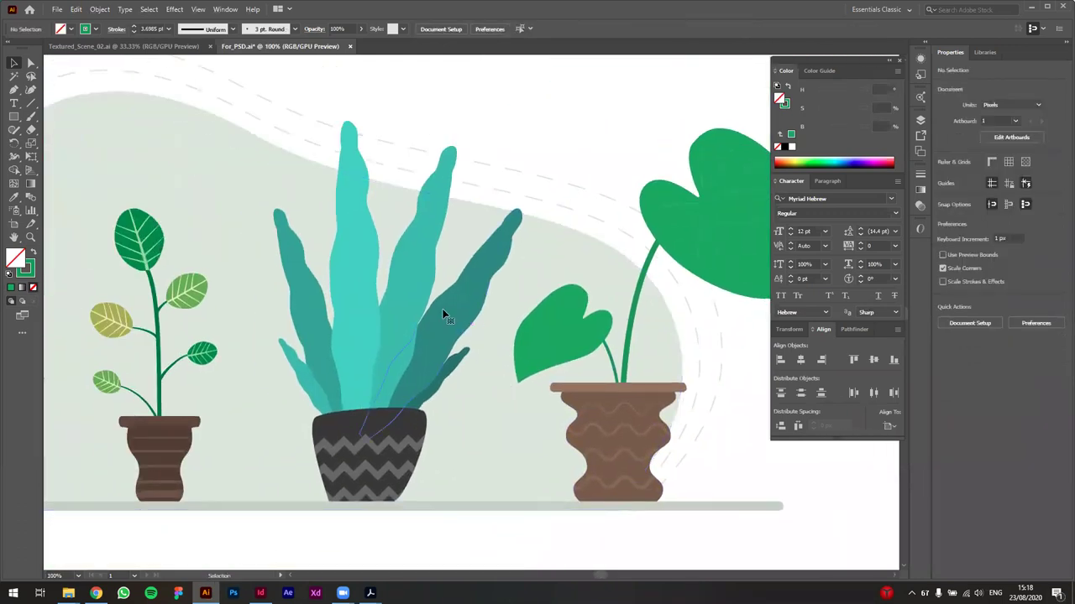
click(444, 314)
click(401, 268)
click(343, 243)
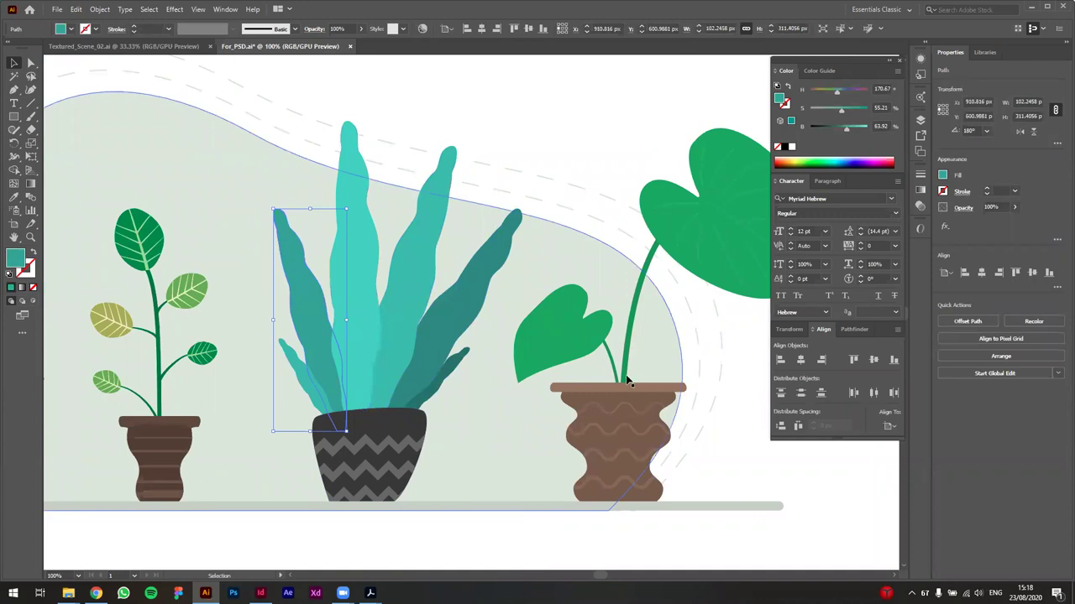
Step: Select the large heart-shaped leaf's stem and change Layer 1's highlight color to black
scroll(669, 328, up, 2)
click(632, 320)
scroll(492, 372, right, 5)
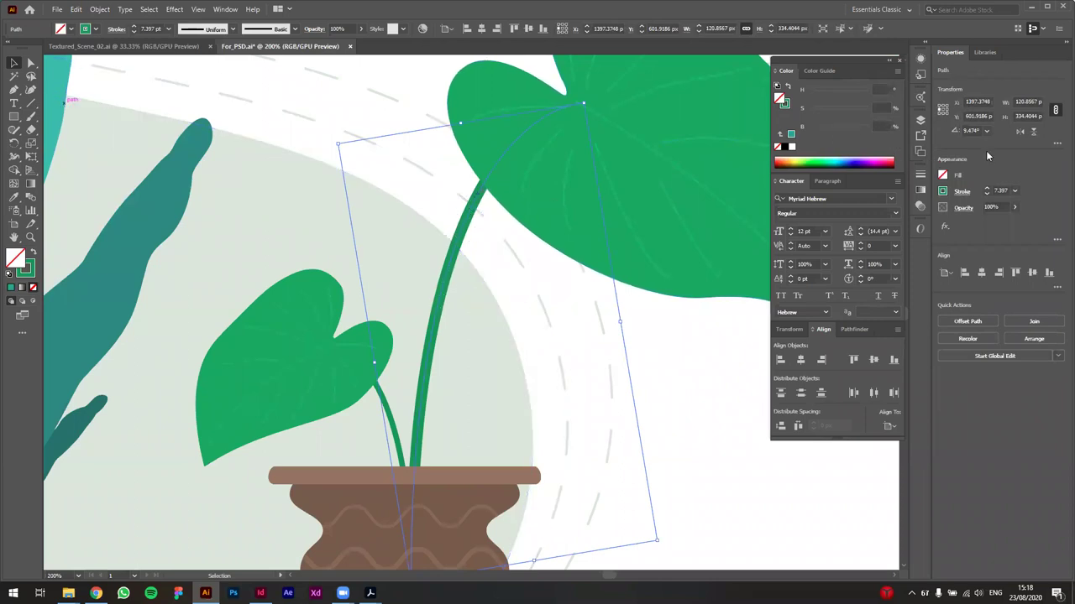
click(921, 121)
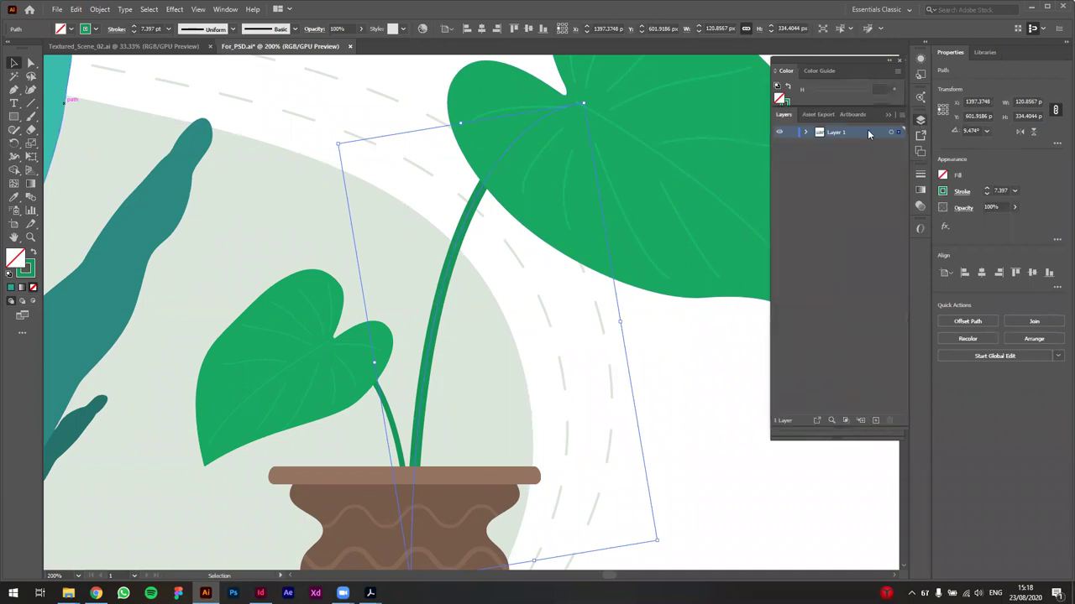
double_click(869, 135)
click(571, 267)
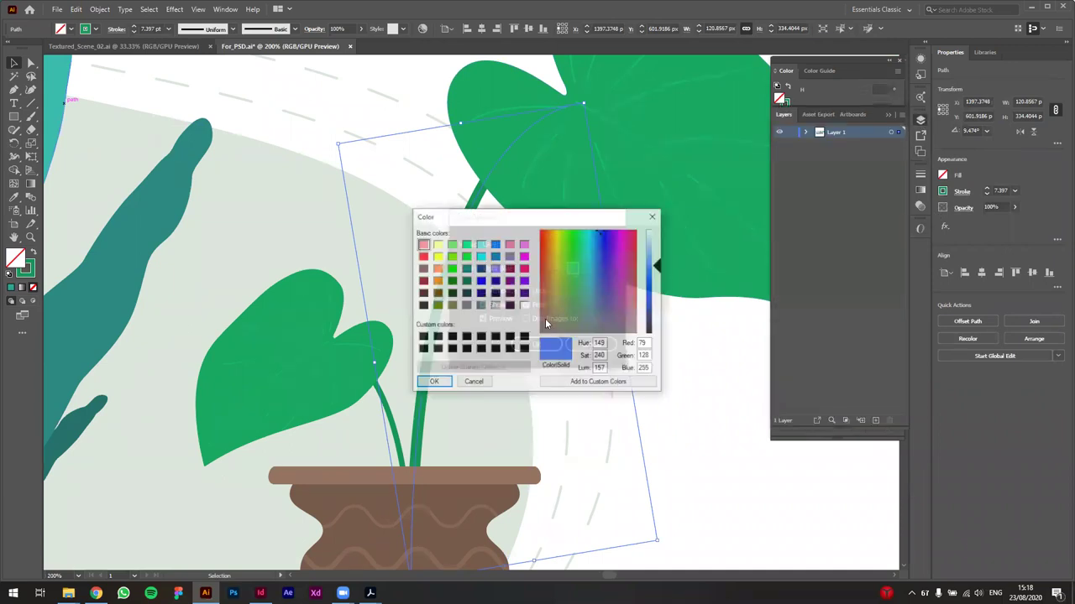
click(423, 304)
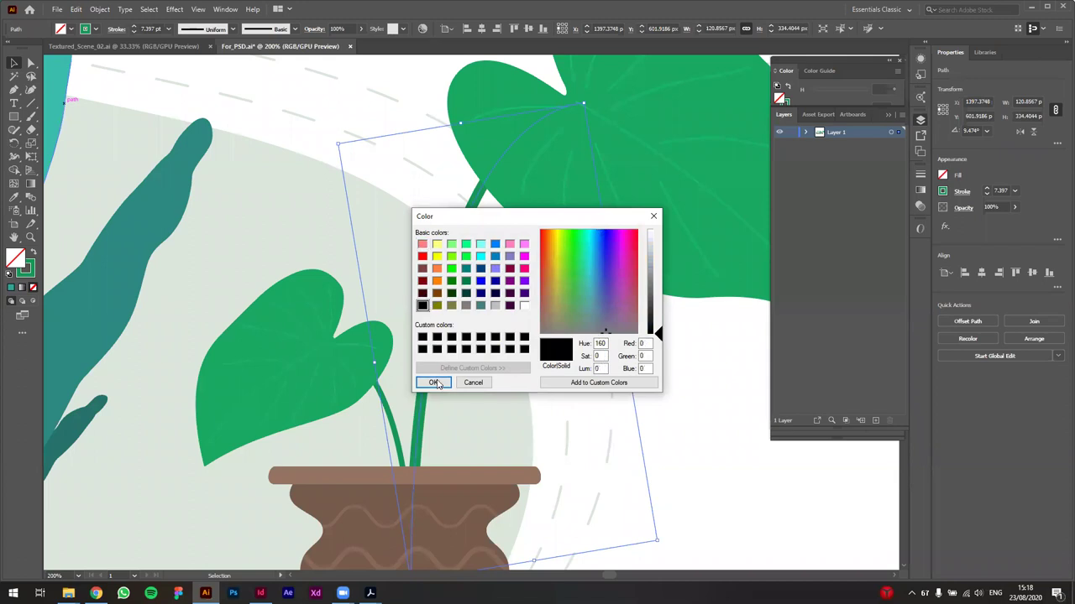
click(434, 382)
click(536, 343)
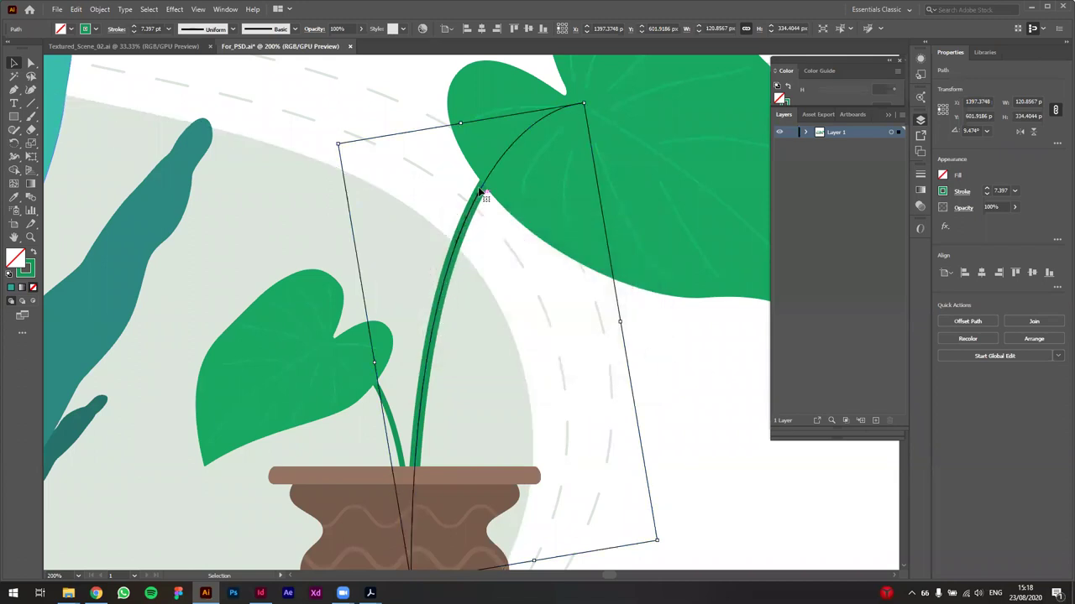
Step: Select the stems of both heart-shaped leaves and convert their strokes to filled shapes with Outline Stroke
click(645, 354)
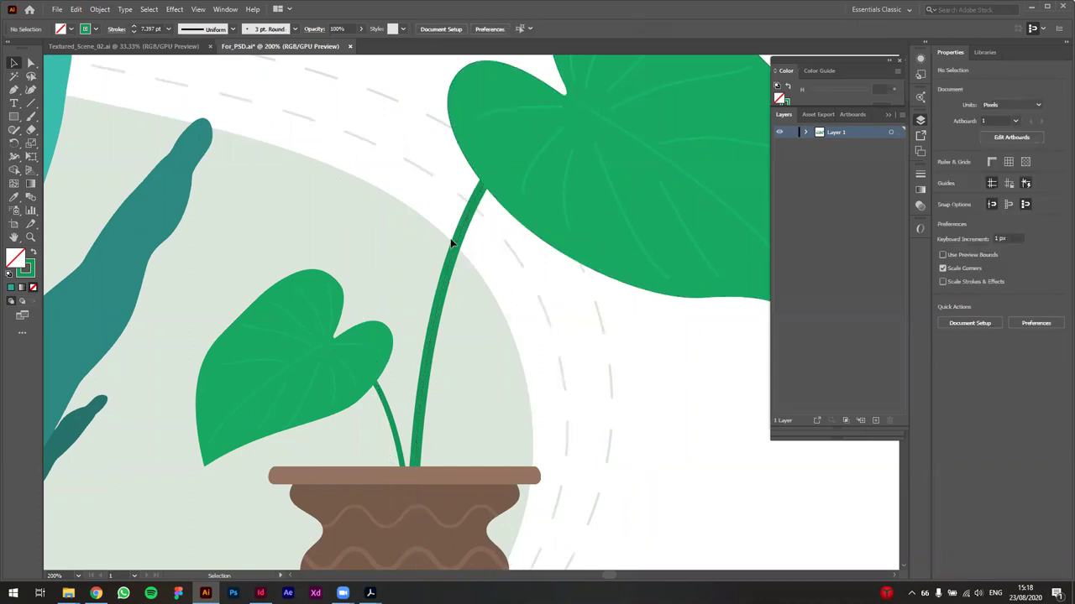
click(471, 230)
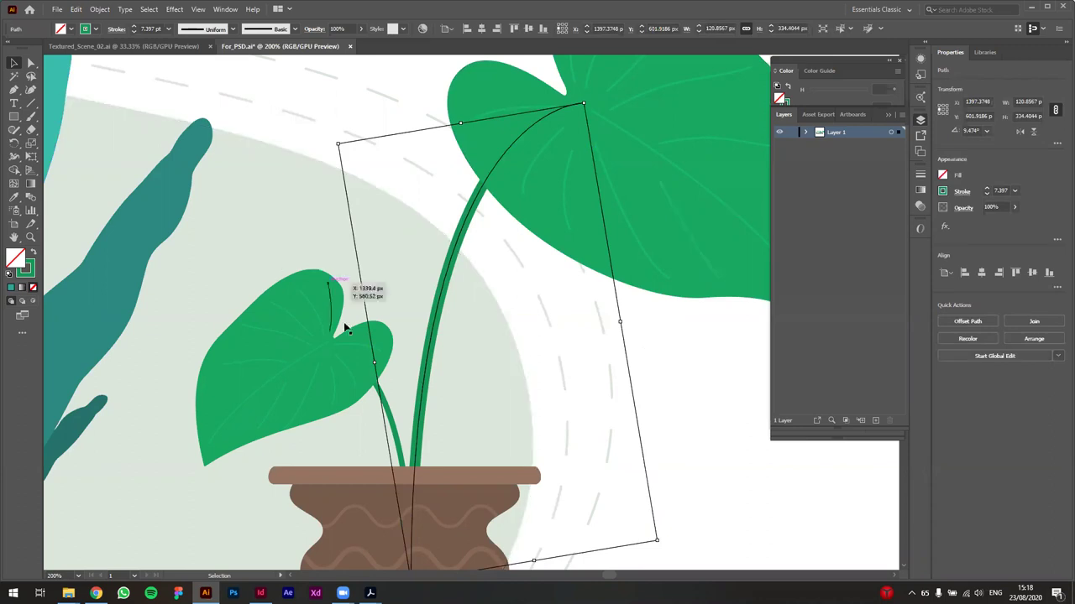
shift+click(391, 420)
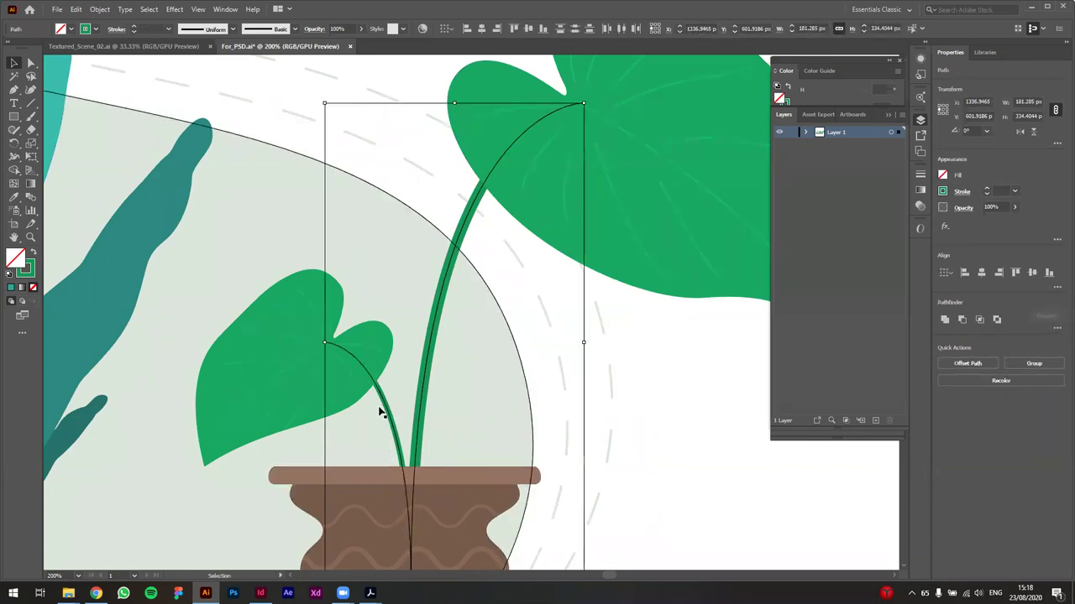
click(100, 9)
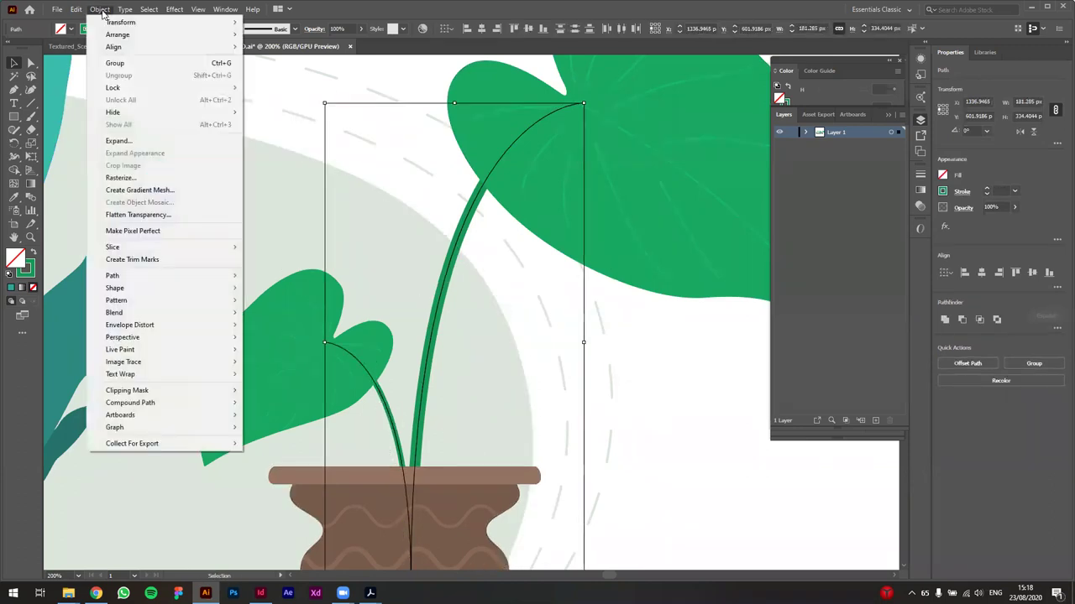
mouse_move(134, 277)
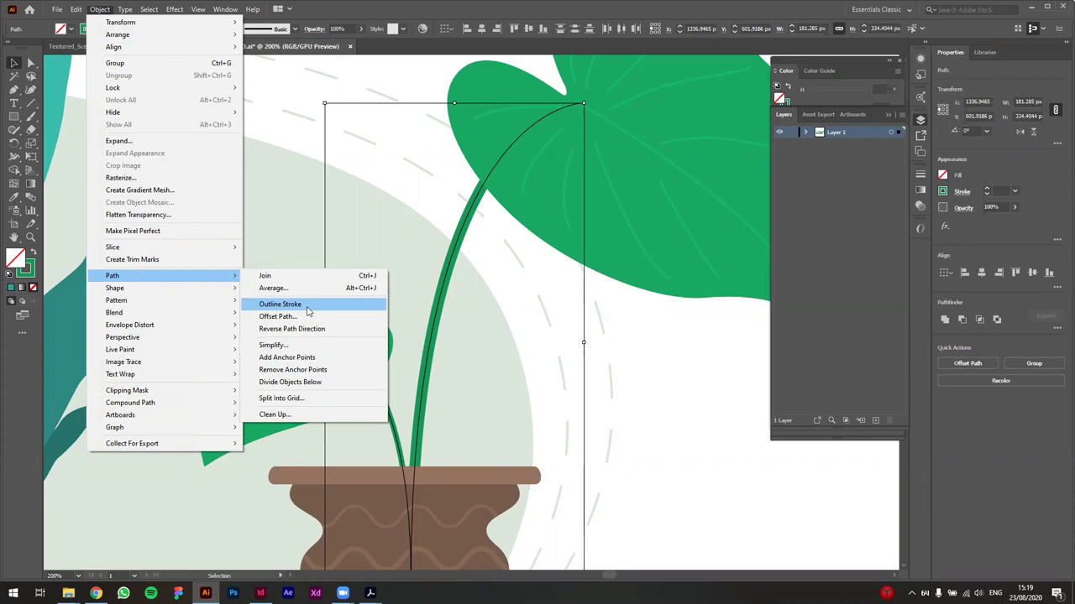
click(308, 311)
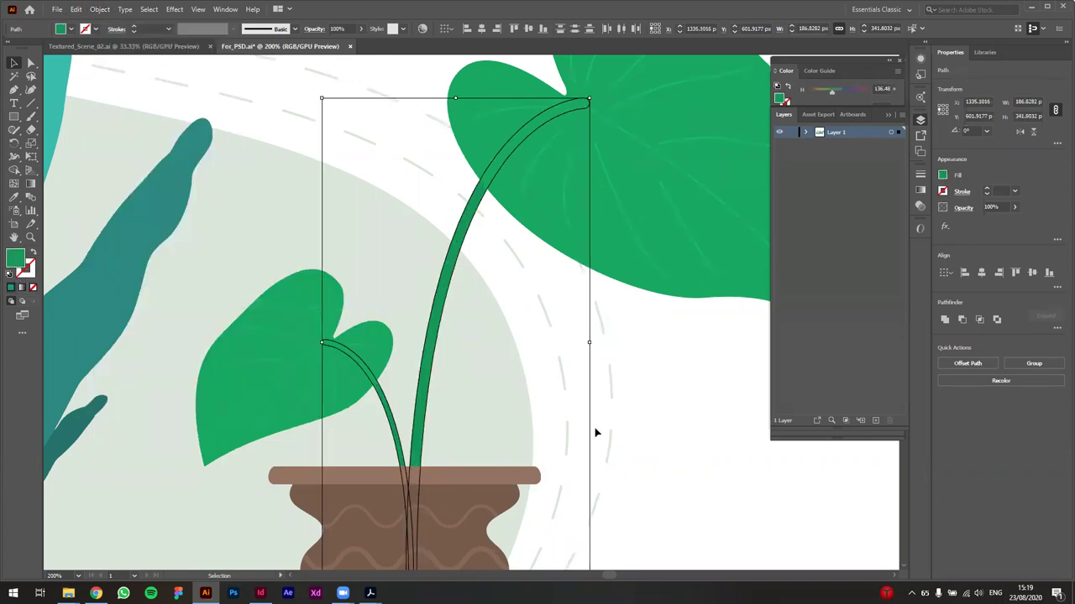
Step: Ungroup the five-leaf plant in the striped brown pot, separating it from the pot, and clear the selection
scroll(549, 364, down, 1)
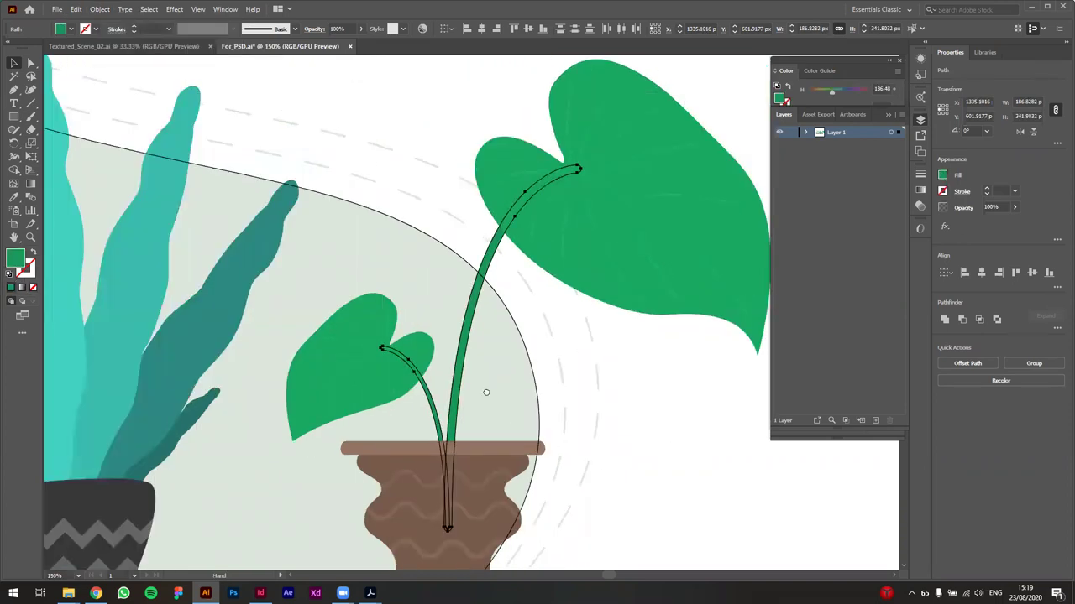
drag(192, 539, 432, 453)
drag(96, 405, 281, 442)
drag(232, 394, 374, 410)
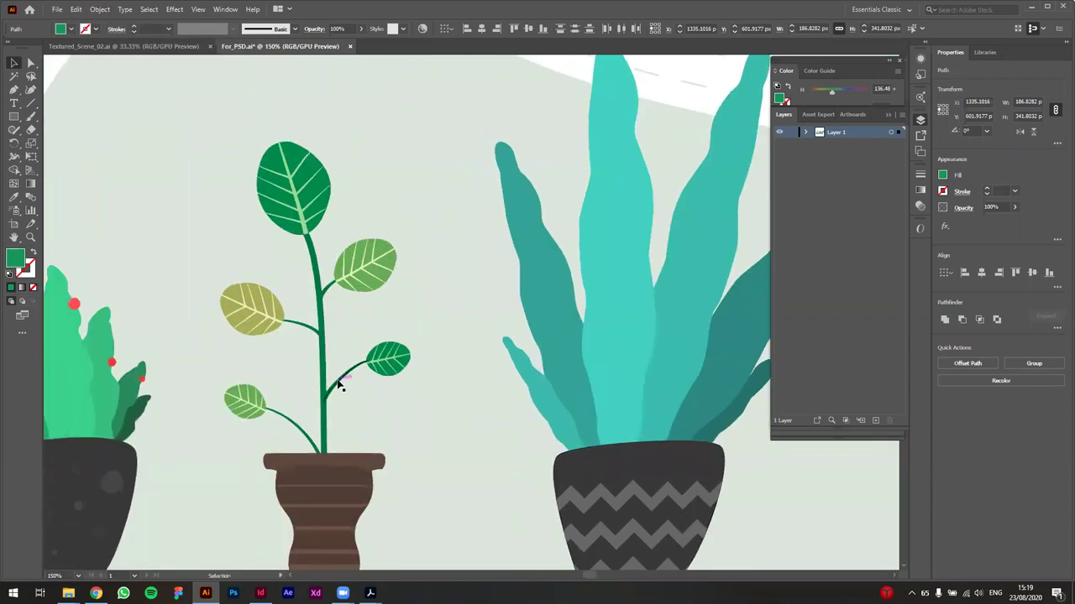
click(334, 412)
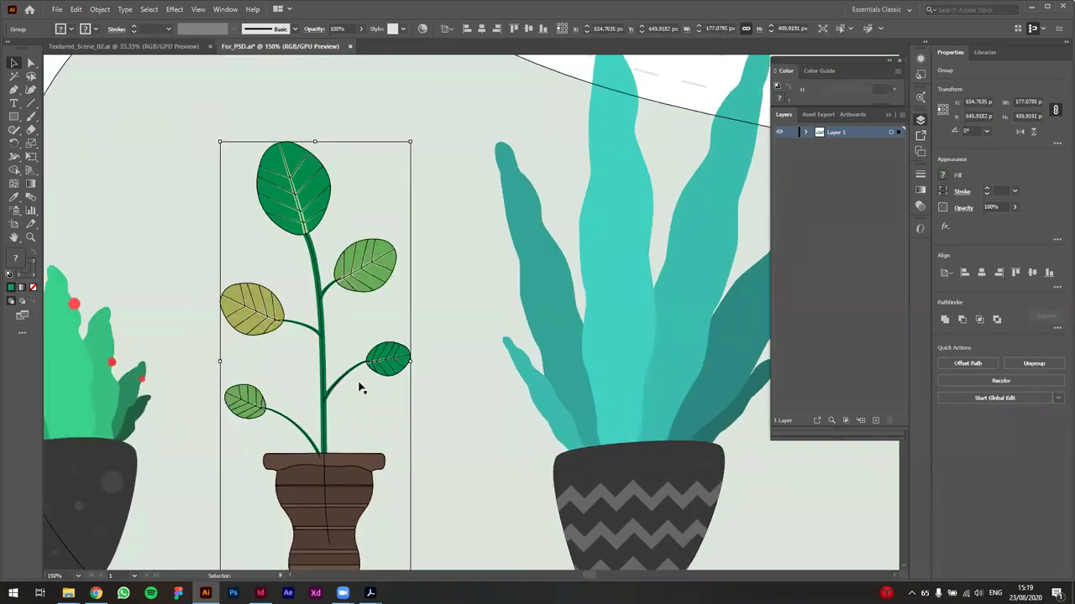
scroll(471, 384, down, 2)
scroll(395, 420, up, 2)
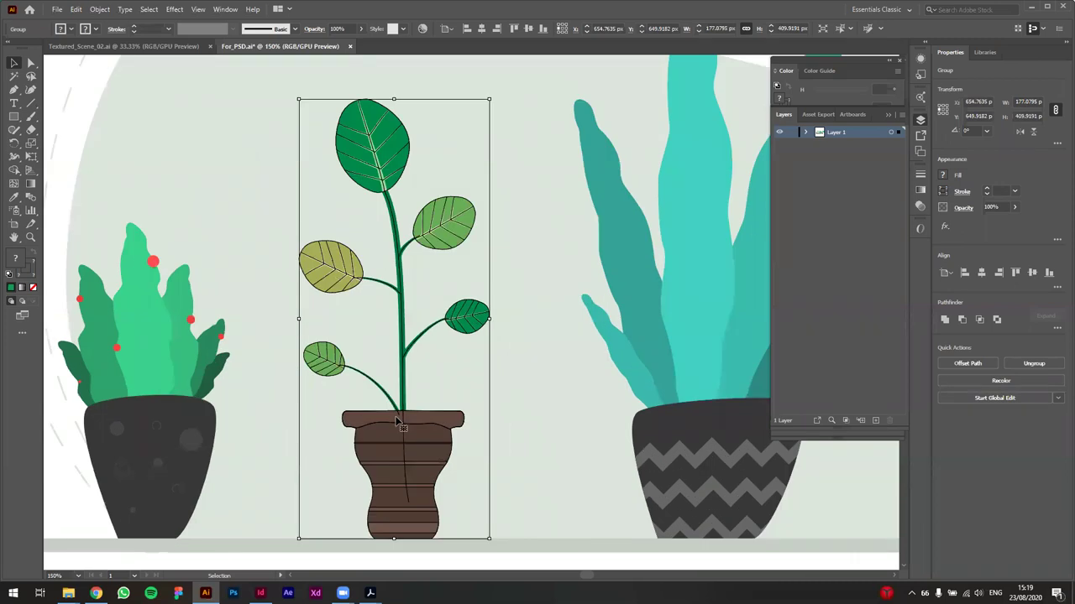
click(504, 395)
click(408, 403)
key(ctrl+shift+g)
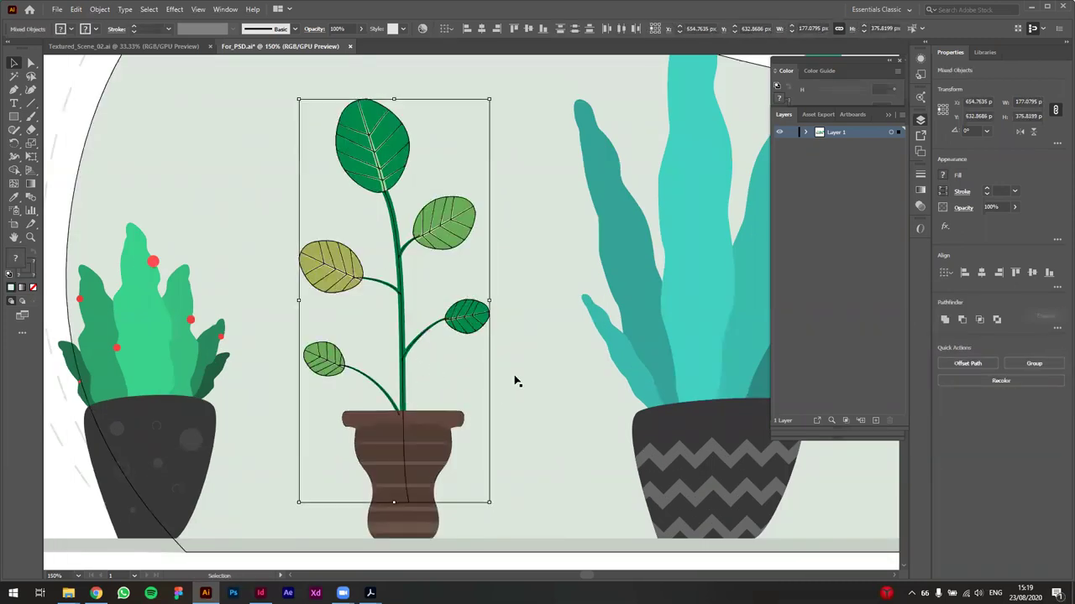
click(515, 381)
Step: Select the five-leaf plant's main stem and side branches together, apply Outline Stroke, and select only the main stem
click(419, 337)
ctrl+shift+click(373, 386)
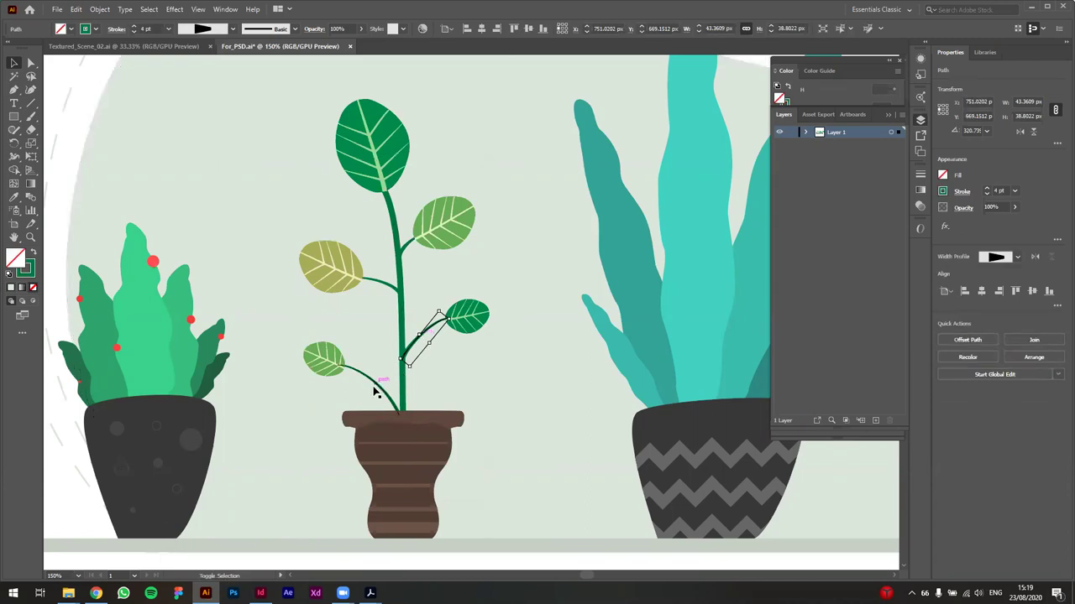
ctrl+shift+click(375, 389)
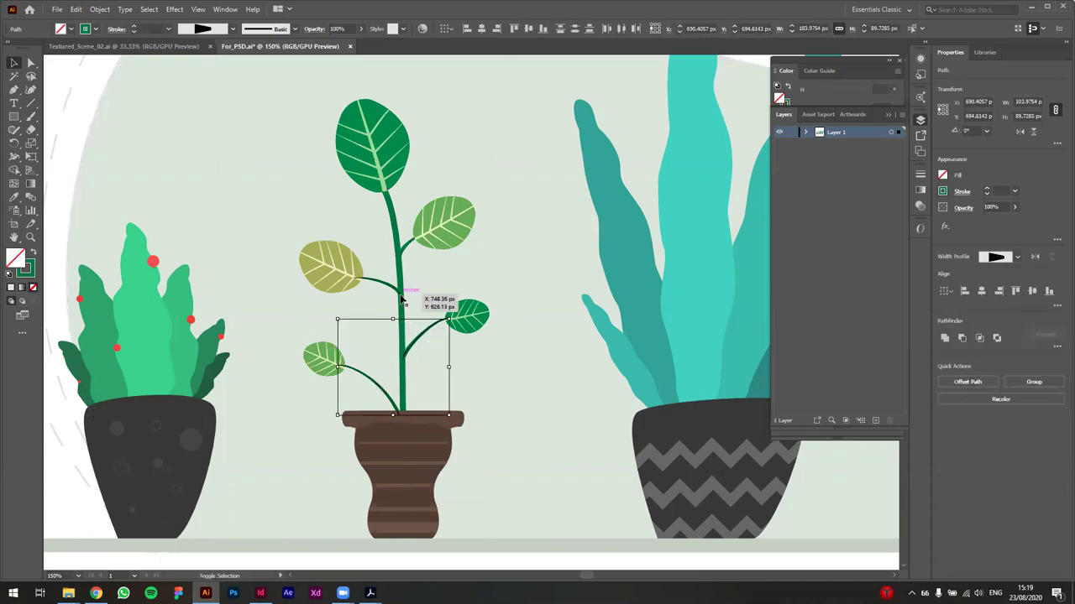
ctrl+shift+click(404, 243)
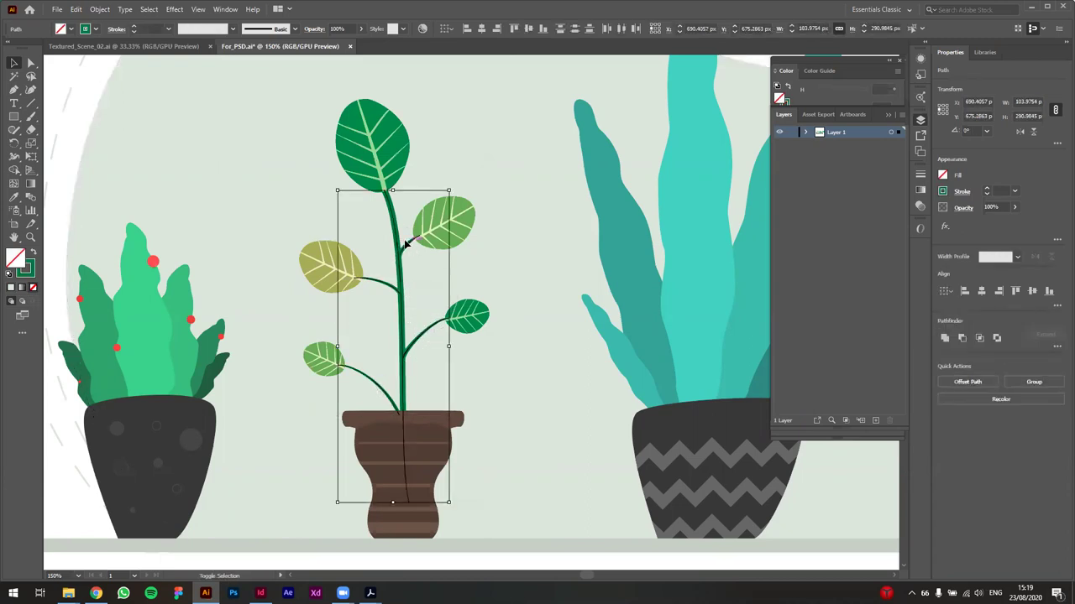
click(99, 9)
mouse_move(151, 280)
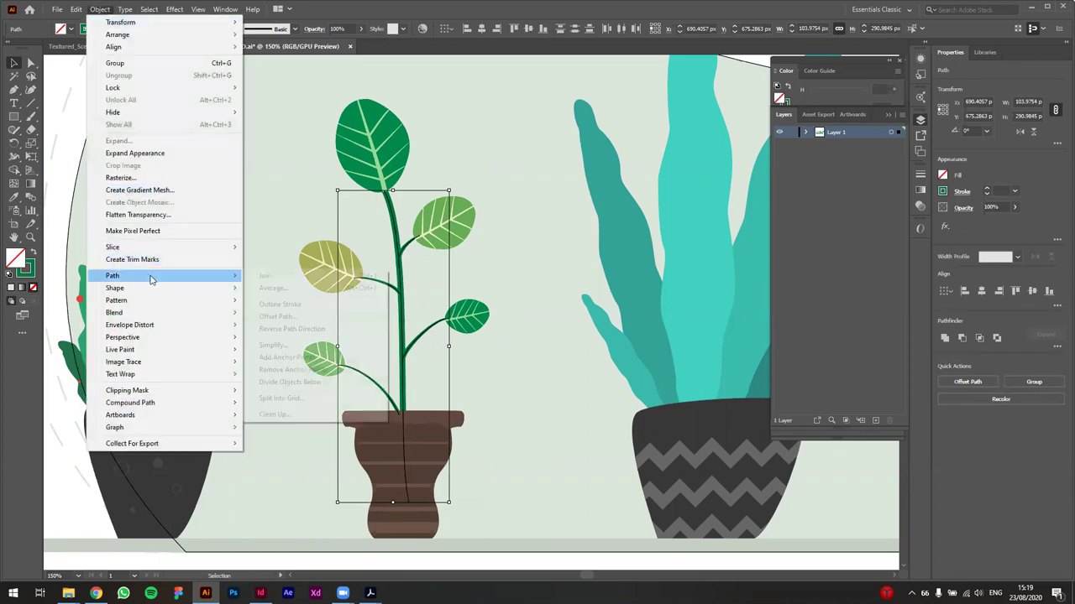
click(310, 307)
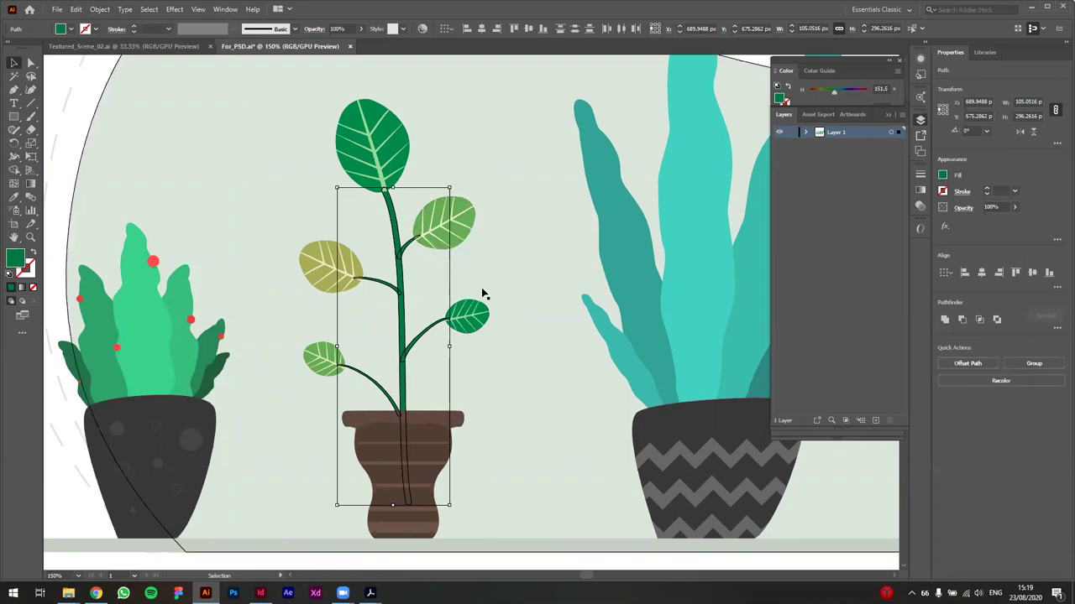
click(398, 245)
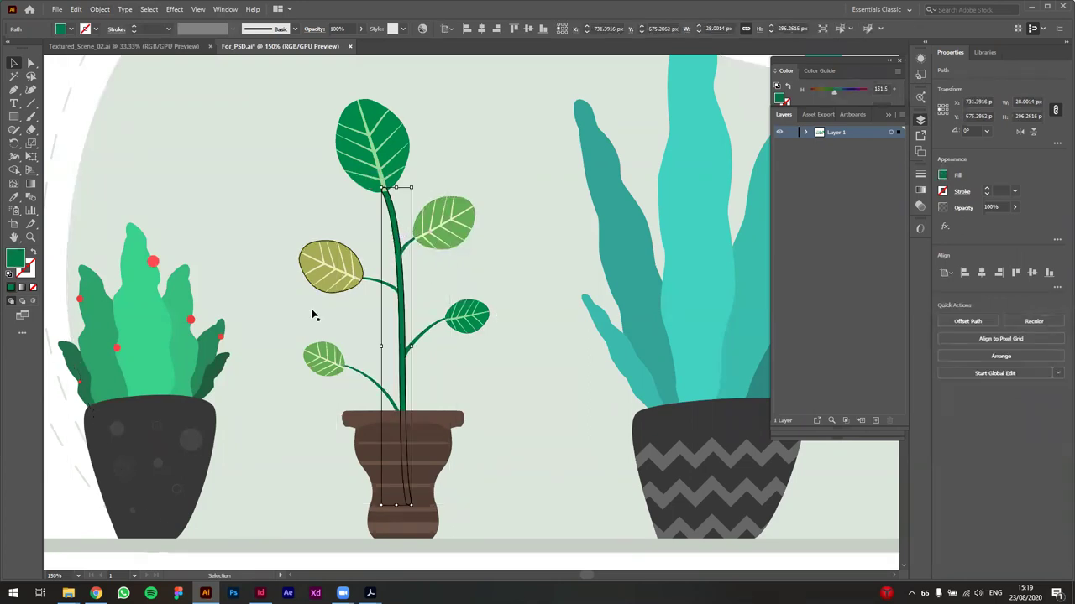
Step: Test-move the five-leaf plant's lowest light green leaf, undo the move, and ungroup the leaf
scroll(342, 363, up, 2)
click(340, 351)
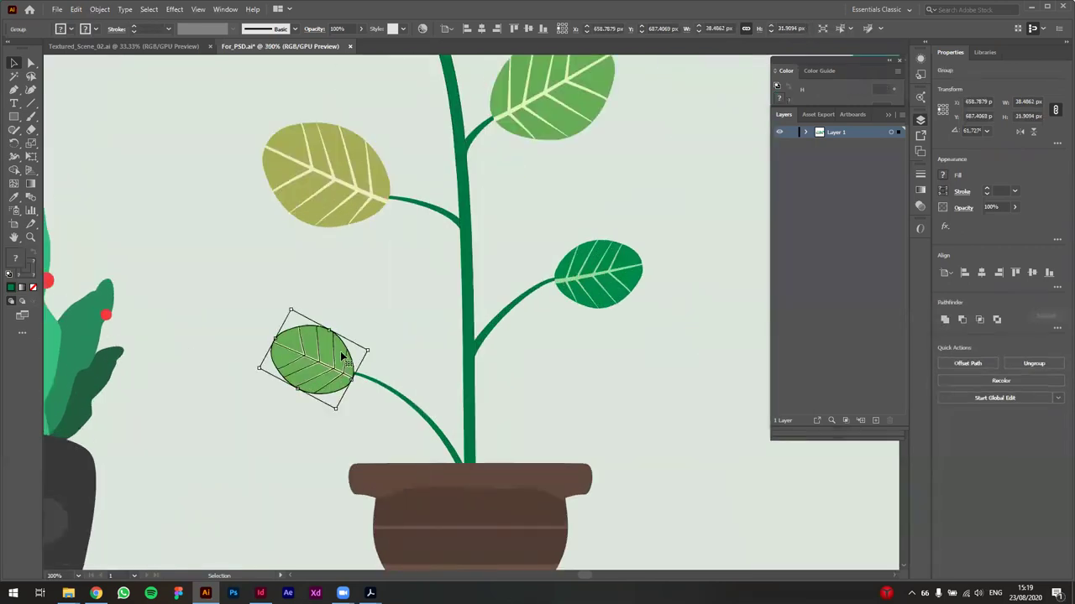
drag(340, 351, 259, 332)
key(ctrl+z)
key(ctrl+shift+g)
Step: Check that the lowest light green leaf's blade and vein group are separate objects, undoing both test moves
scroll(502, 334, down, 4)
drag(528, 334, 395, 329)
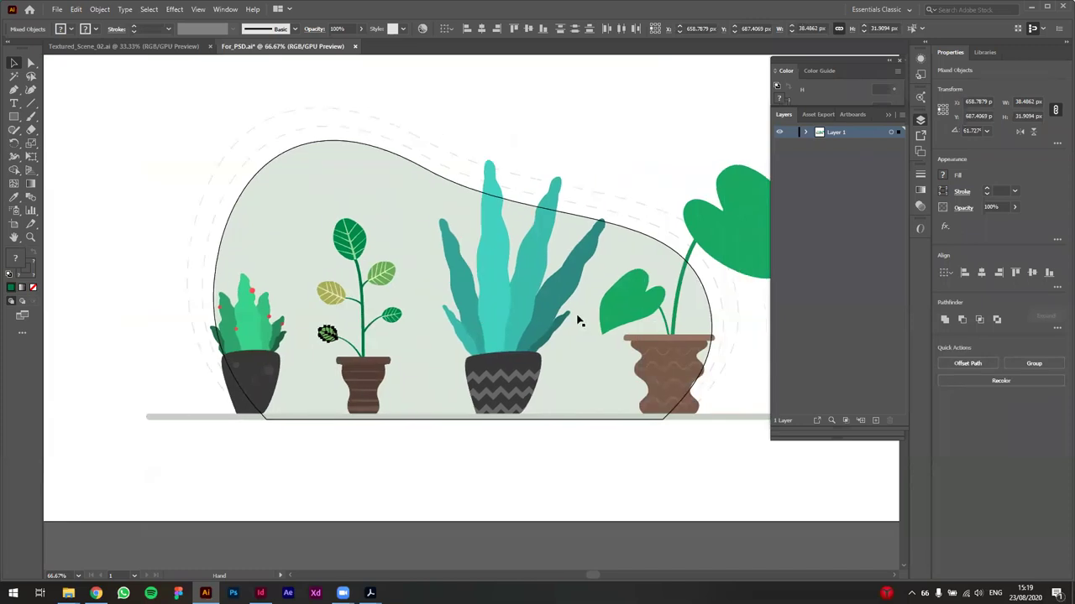
scroll(329, 324, up, 5)
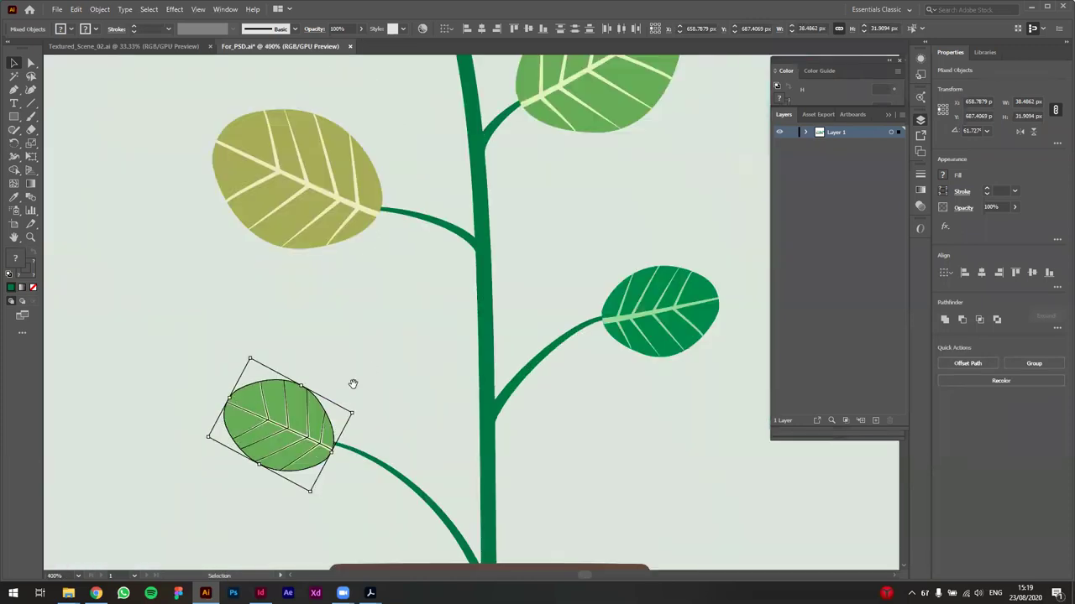
click(328, 361)
drag(330, 314, 307, 288)
key(ctrl+z)
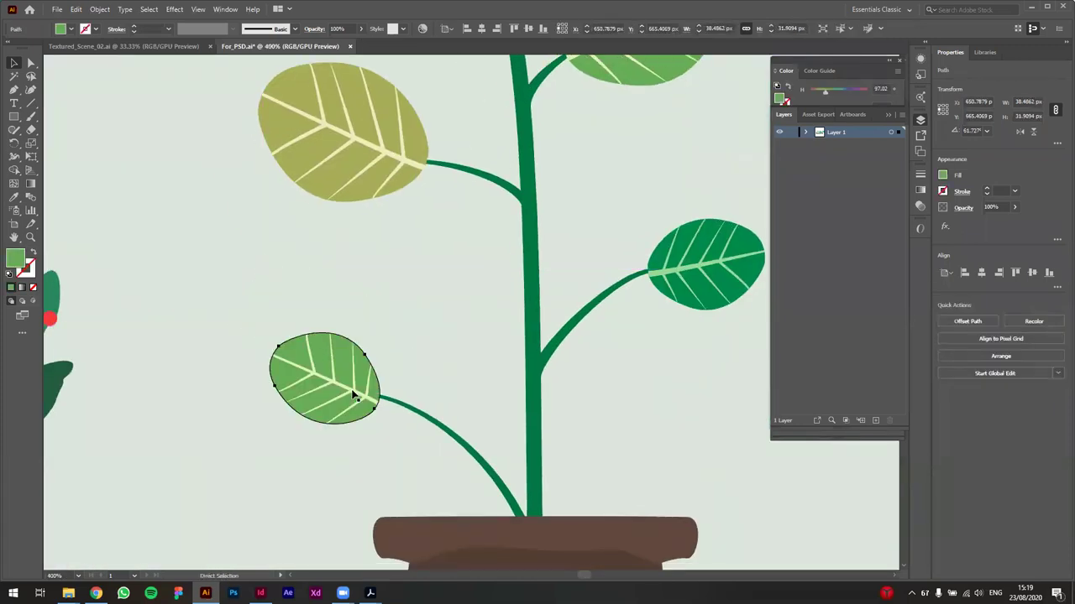
click(336, 383)
drag(337, 383, 279, 383)
key(ctrl+z)
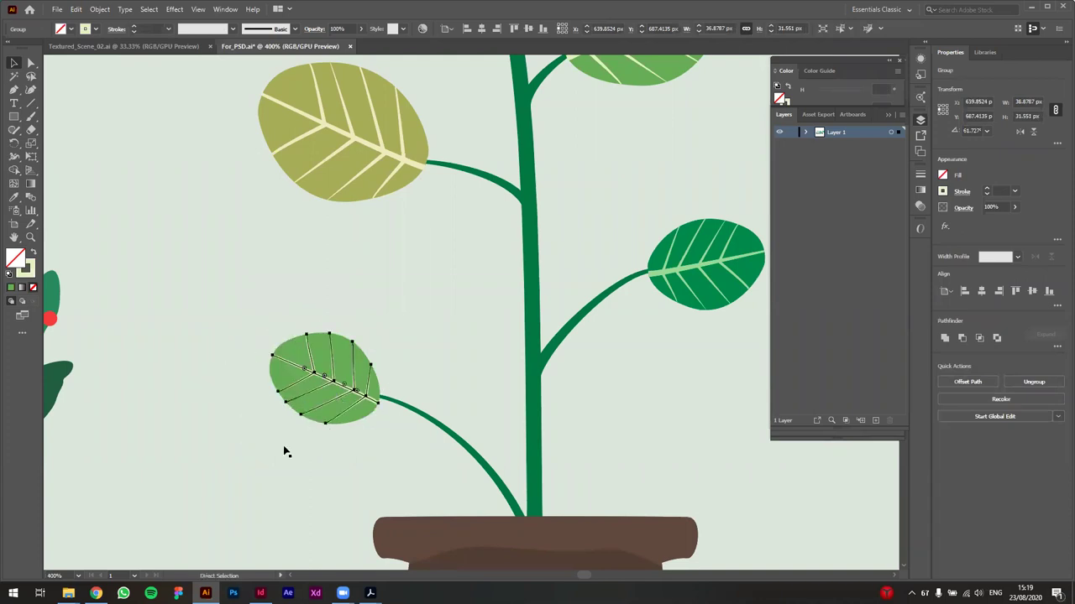
Step: Select the five-leaf plant's four remaining leaves together, ungroup them, and clear the selection
click(682, 271)
scroll(682, 270, down, 4)
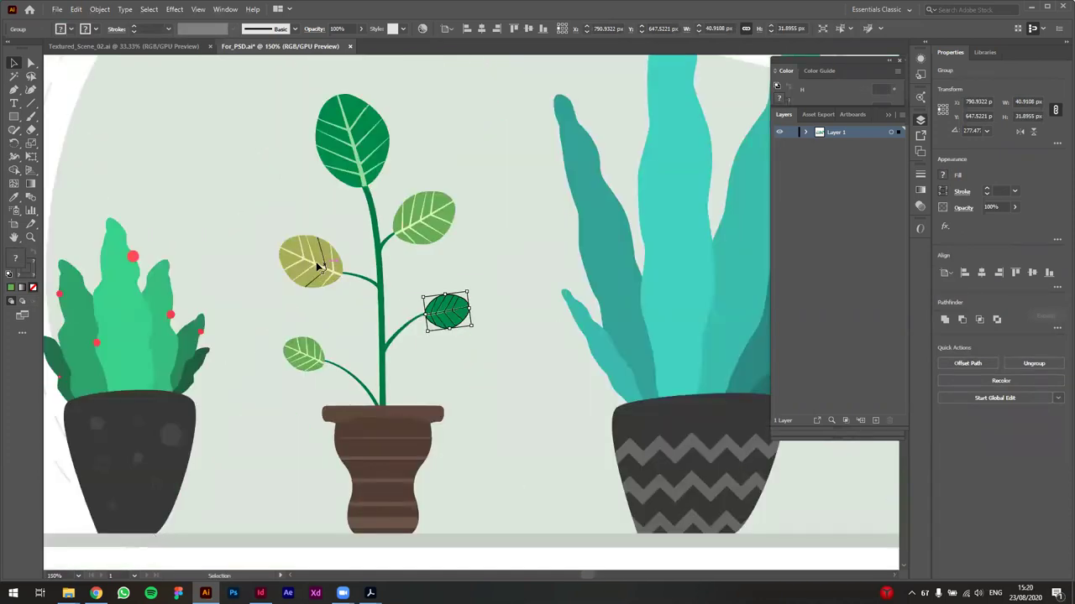
shift+click(318, 267)
shift+click(417, 220)
shift+click(339, 157)
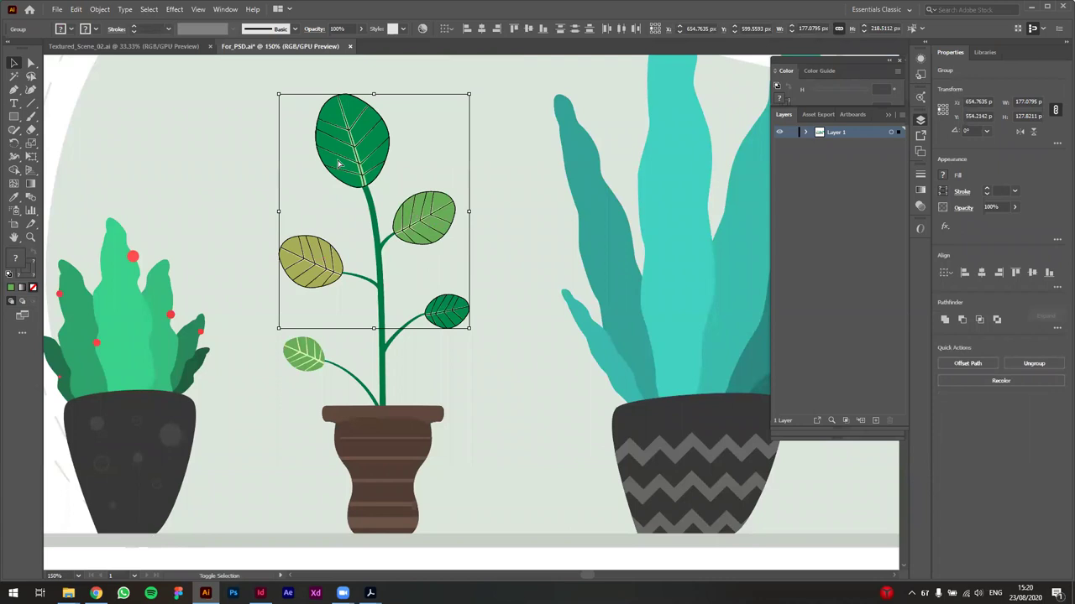
shift+click(454, 152)
click(453, 152)
Step: Check that the five-leaf plant's top dark green leaf and upper light green leaf are separated, undoing each test move
drag(383, 140, 429, 127)
key(ctrl+z)
drag(446, 215, 514, 206)
key(ctrl+z)
drag(453, 218, 466, 234)
key(ctrl+z)
Step: Test-move parts of the small dark green, olive, upper light green and top leaves, undo each move, and clear the selection
click(469, 312)
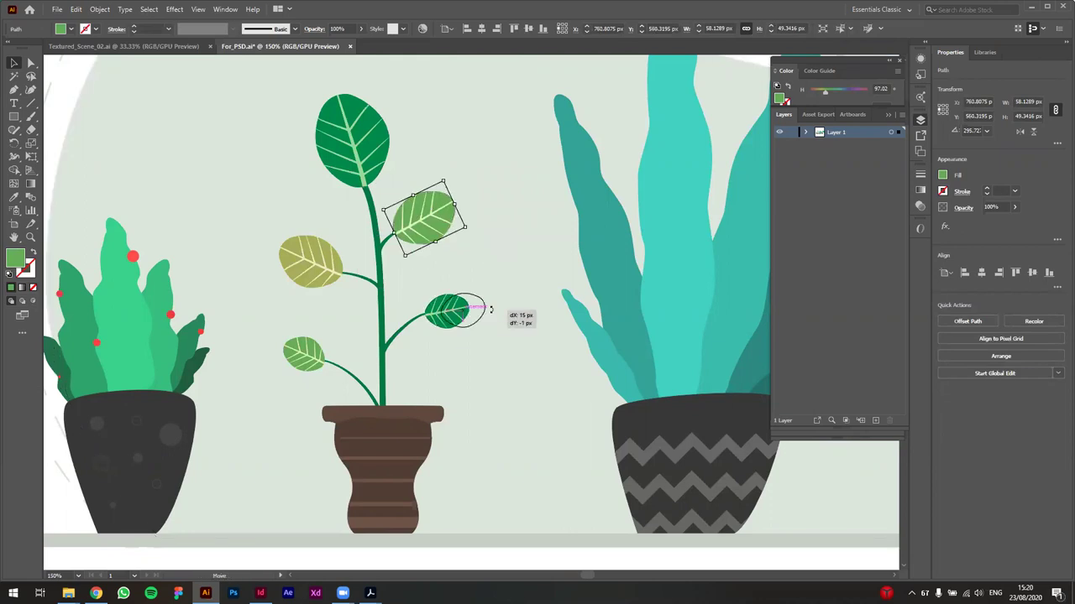
drag(345, 252, 313, 284)
key(ctrl+z)
drag(436, 221, 495, 256)
key(ctrl+z)
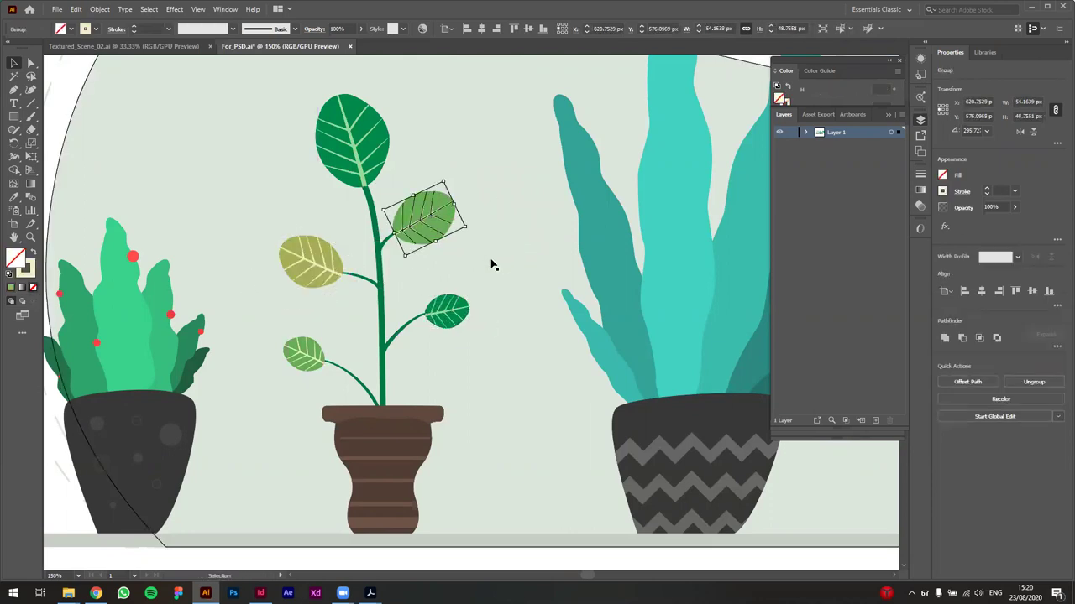
click(364, 169)
drag(359, 166, 329, 182)
scroll(89, 377, left, 5)
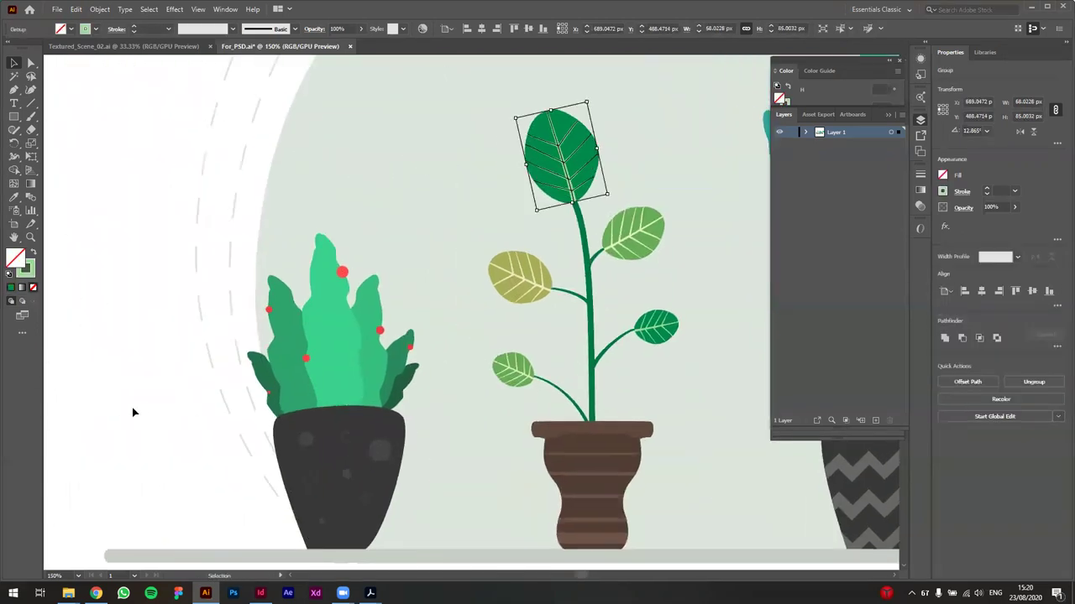
click(132, 413)
Step: Isolate the striped brown pot's group for editing
click(593, 449)
scroll(479, 419, right, 3)
scroll(479, 419, down, 2)
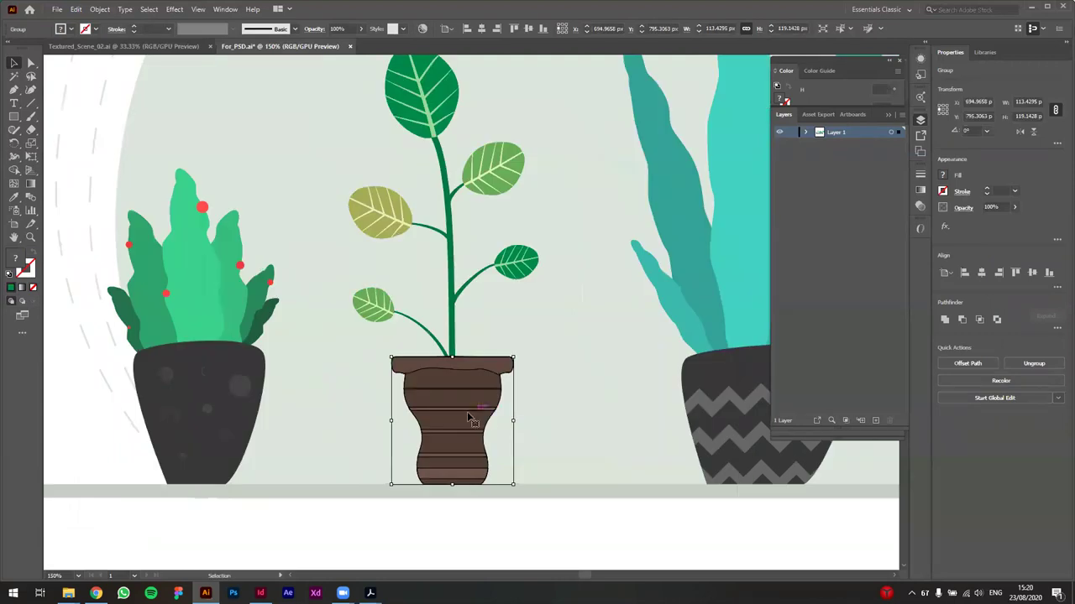
scroll(478, 430, up, 1)
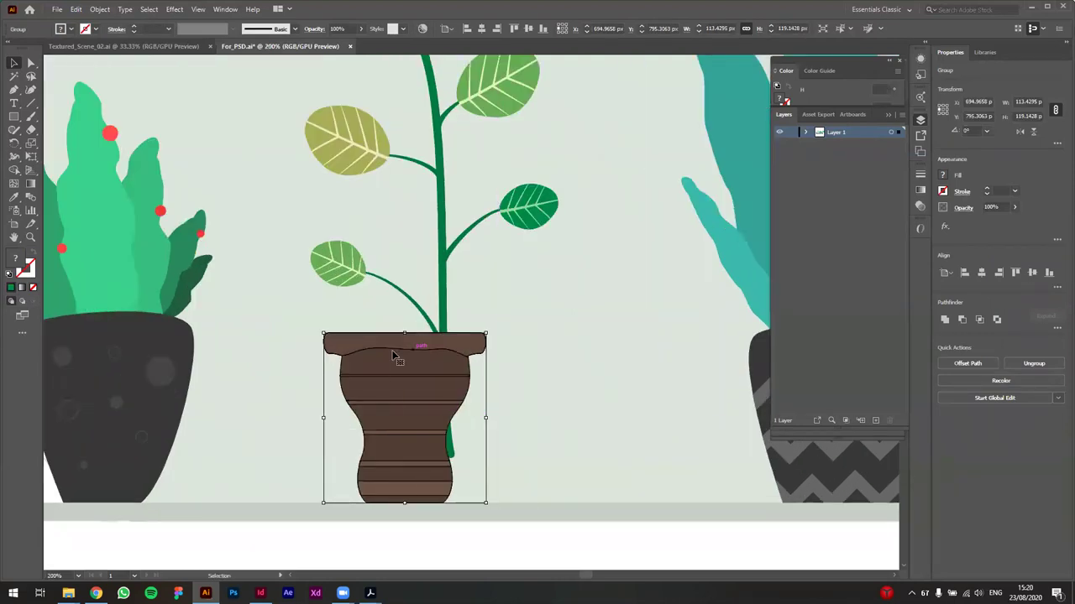
double_click(452, 382)
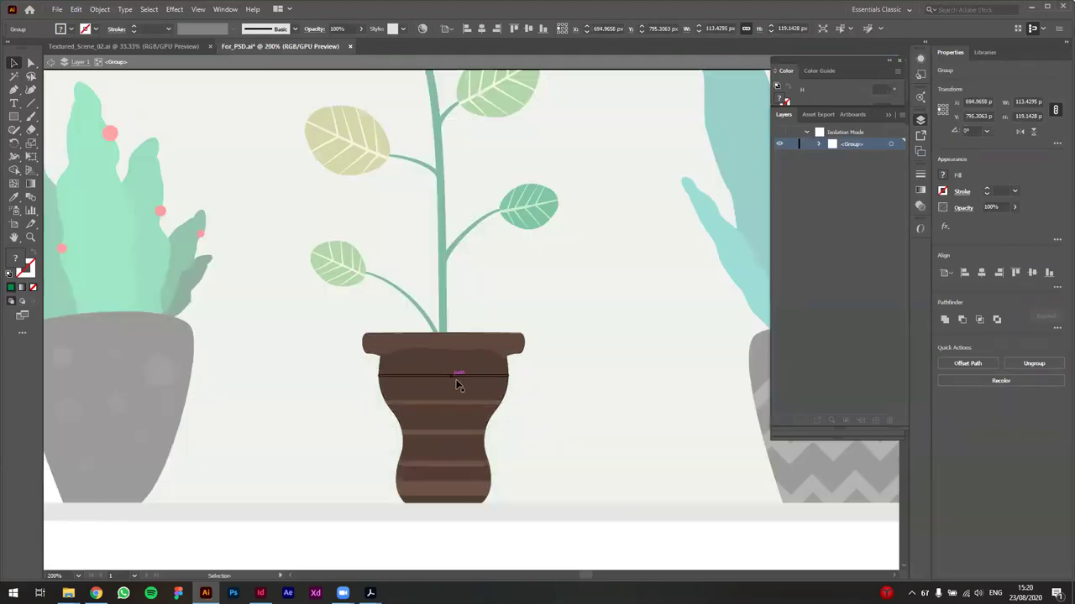
scroll(547, 451, up, 1)
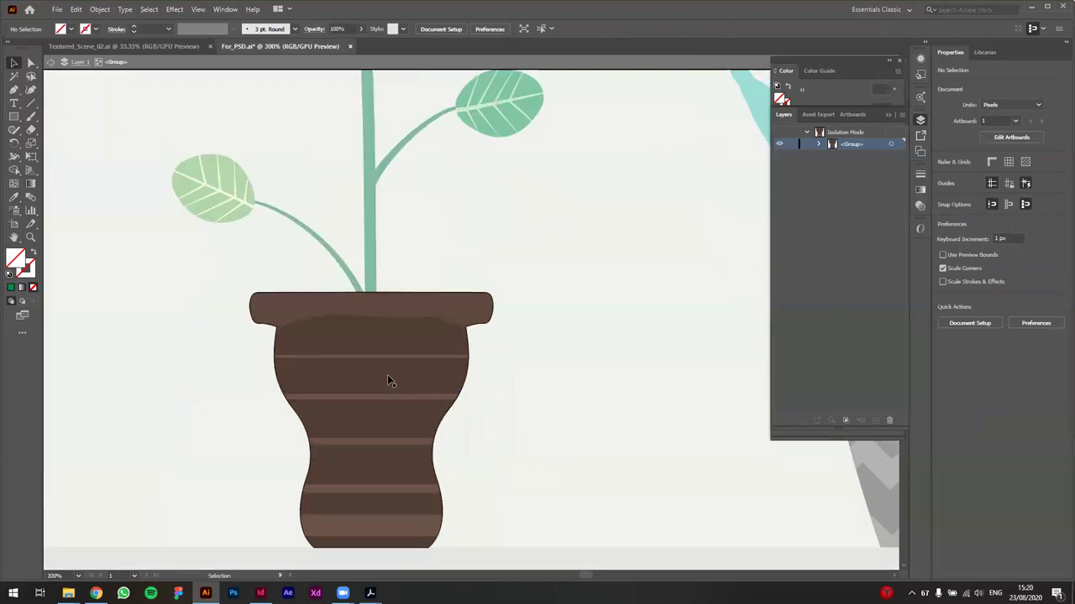
Step: Select the brown pot's five light stripes together and cut them out of the pot group
click(368, 357)
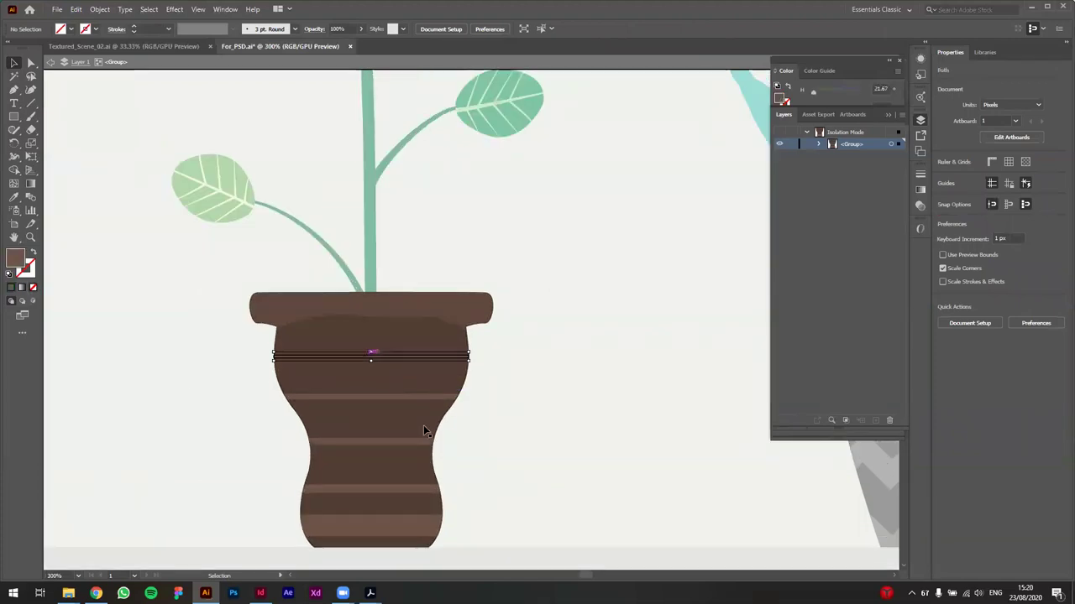
shift+click(376, 397)
shift+click(383, 443)
shift+click(396, 490)
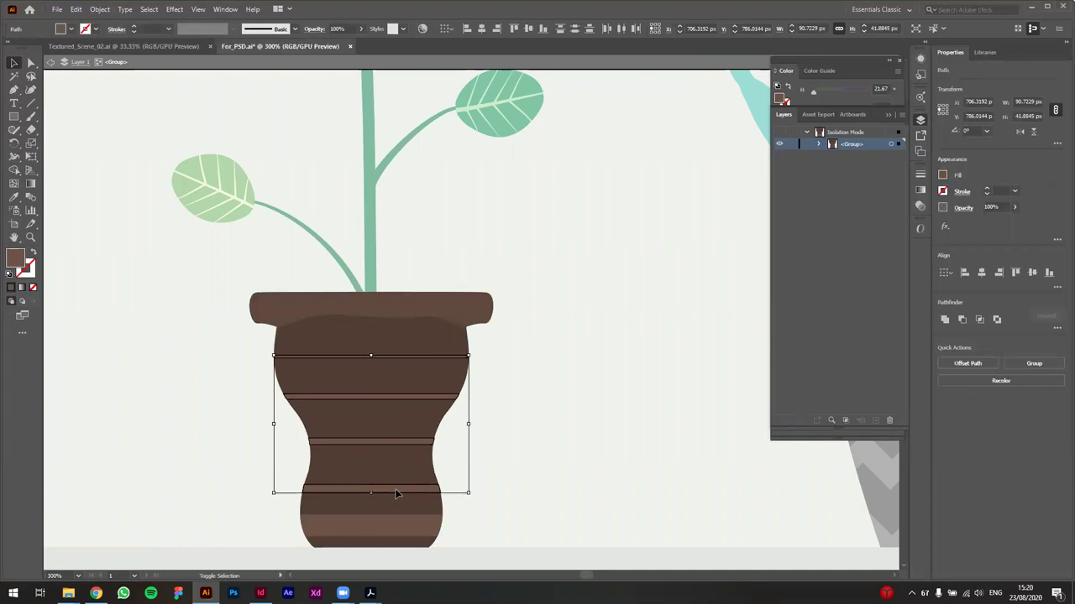
shift+click(412, 528)
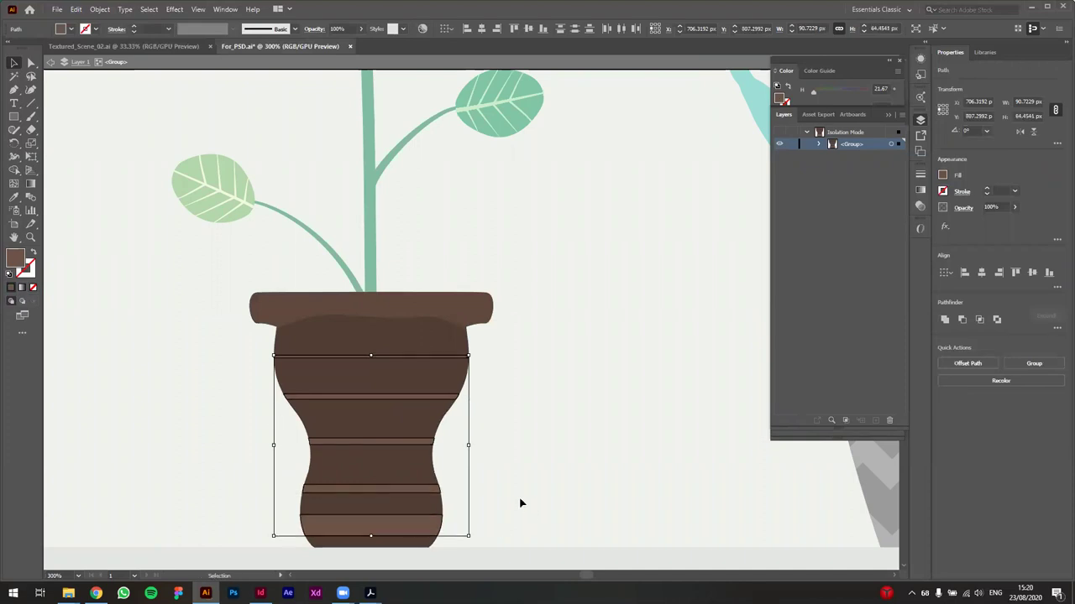
key(Delete)
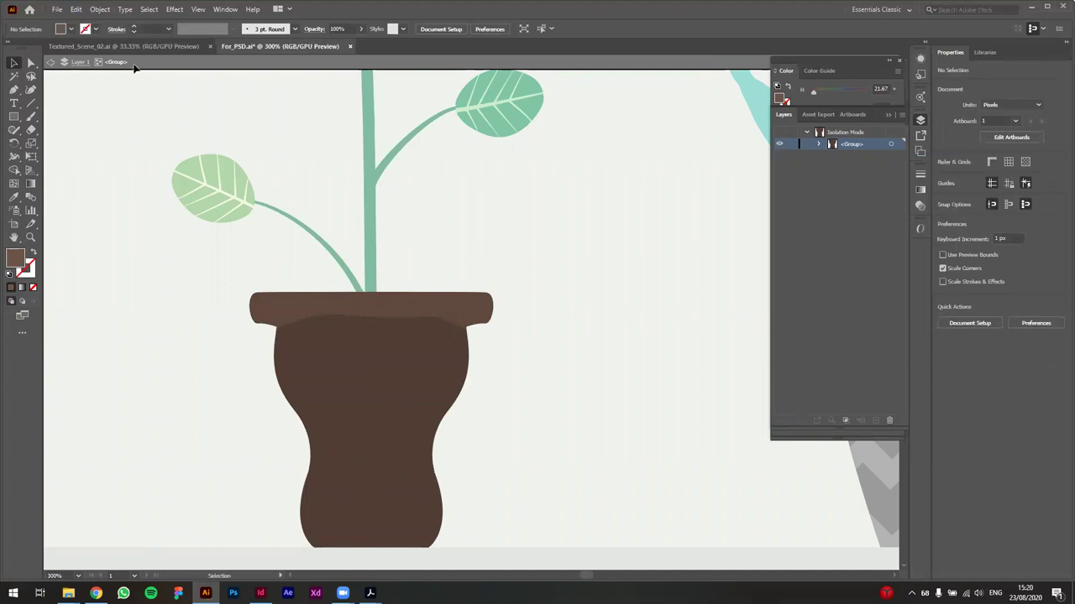
Step: Paste the cut stripes in front at their original place, outside the isolated pot group, and group them
key(ctrl+1)
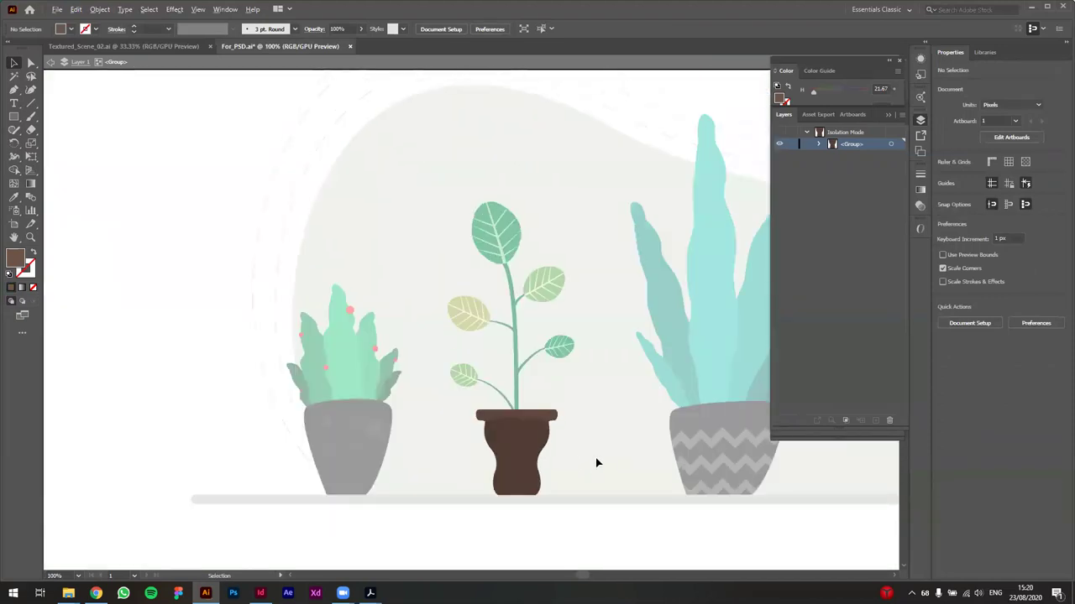
double_click(593, 531)
drag(583, 532, 412, 478)
key(ctrl+f)
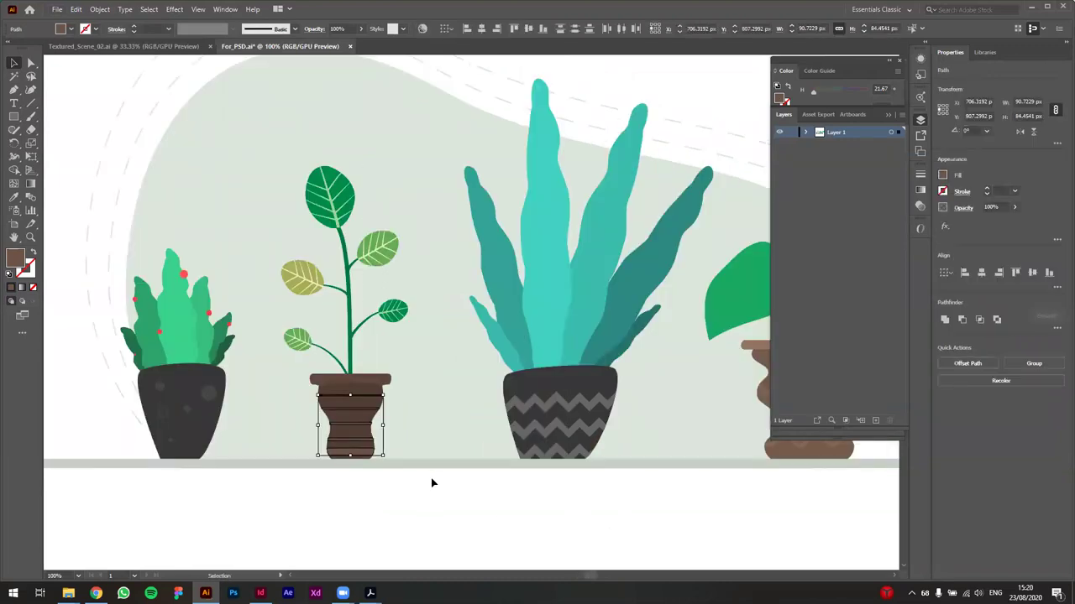
click(406, 468)
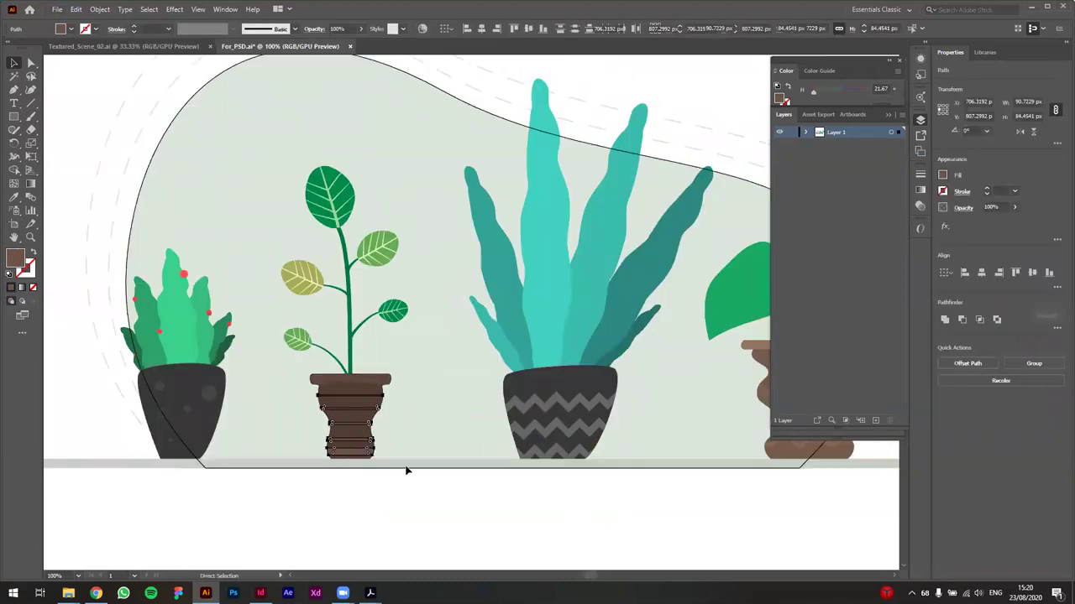
scroll(384, 424, up, 2)
Step: Check that the stripes and the brown pot move separately, undoing both test moves and clearing the selection
drag(346, 400, 540, 424)
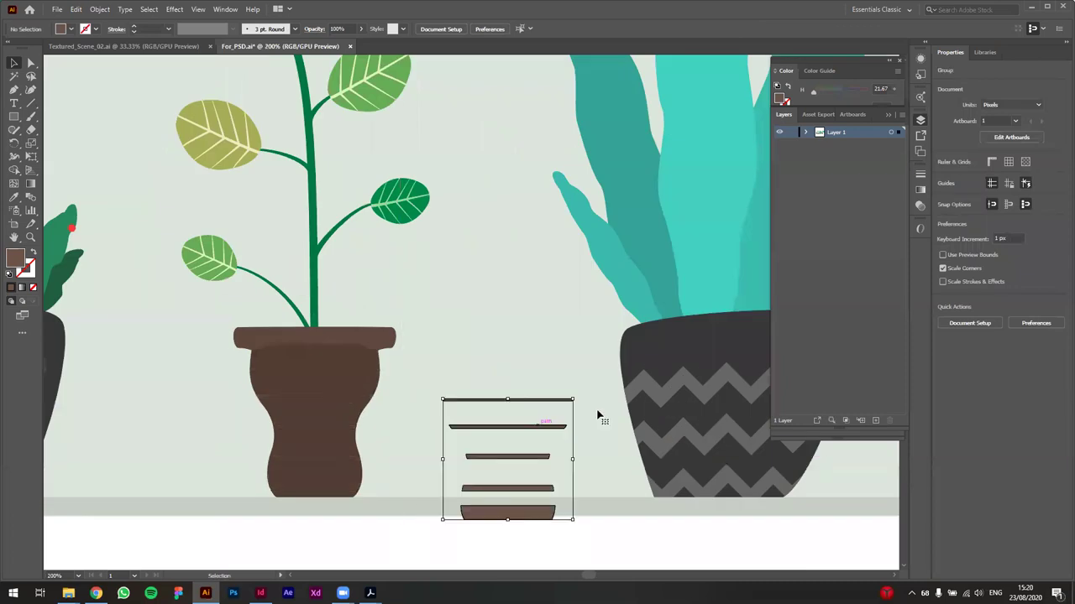
key(ctrl+z)
drag(366, 362, 571, 345)
key(ctrl+z)
click(421, 536)
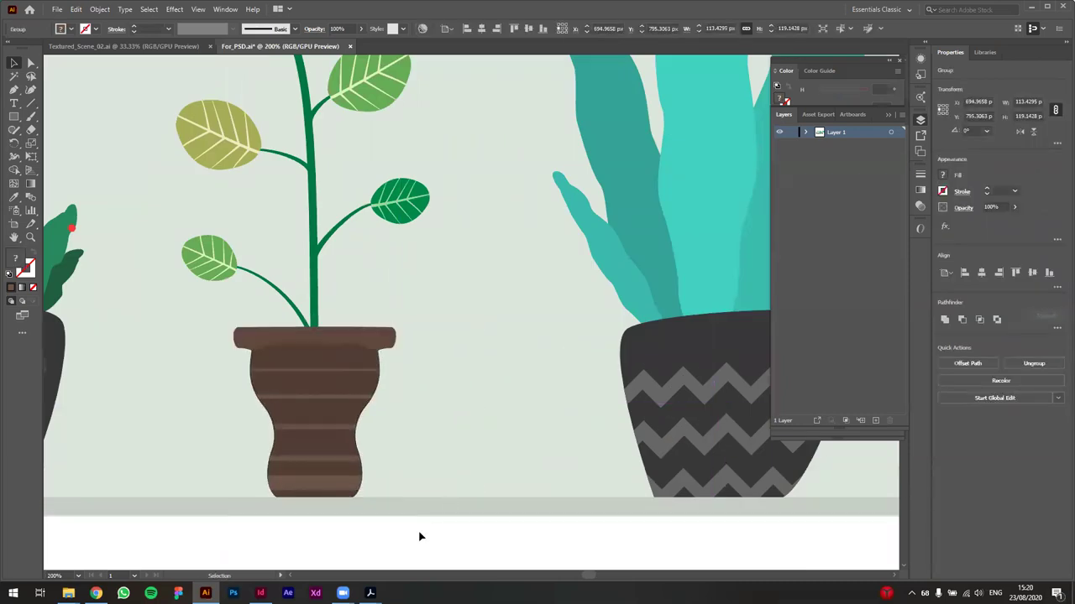
Step: Ungroup the brown pot, test-move its rim, undo the move, and clear the selection
click(308, 342)
key(ctrl+shift+g)
click(390, 356)
drag(386, 338, 446, 329)
key(ctrl+z)
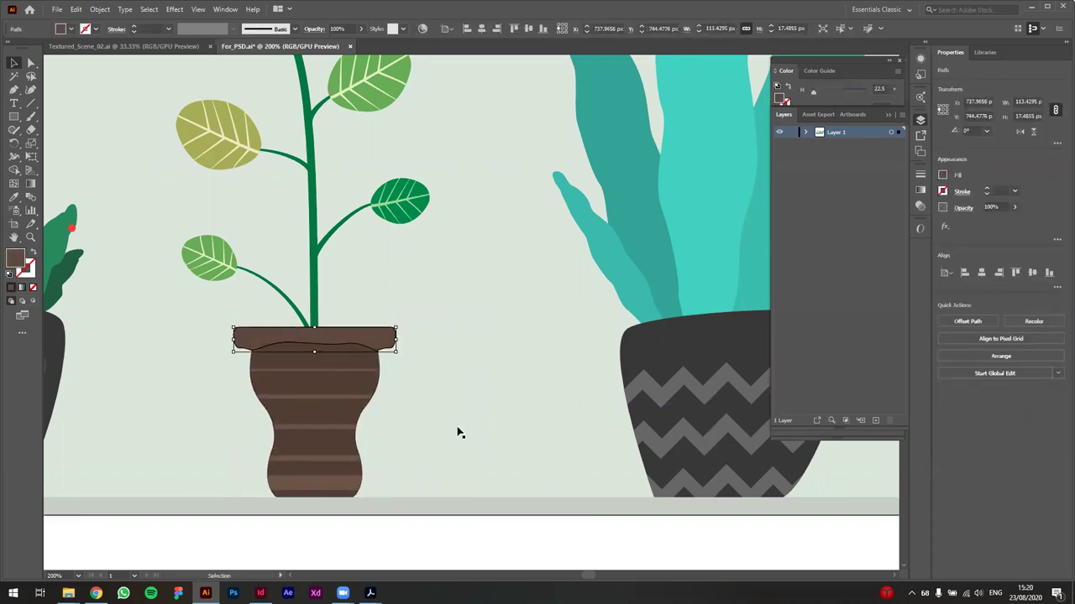
scroll(453, 435, down, 1)
click(342, 496)
Step: Ungroup the red-dotted spiky plant and its dark spotted pot, and clear the selection
scroll(342, 492, left, 3)
click(256, 378)
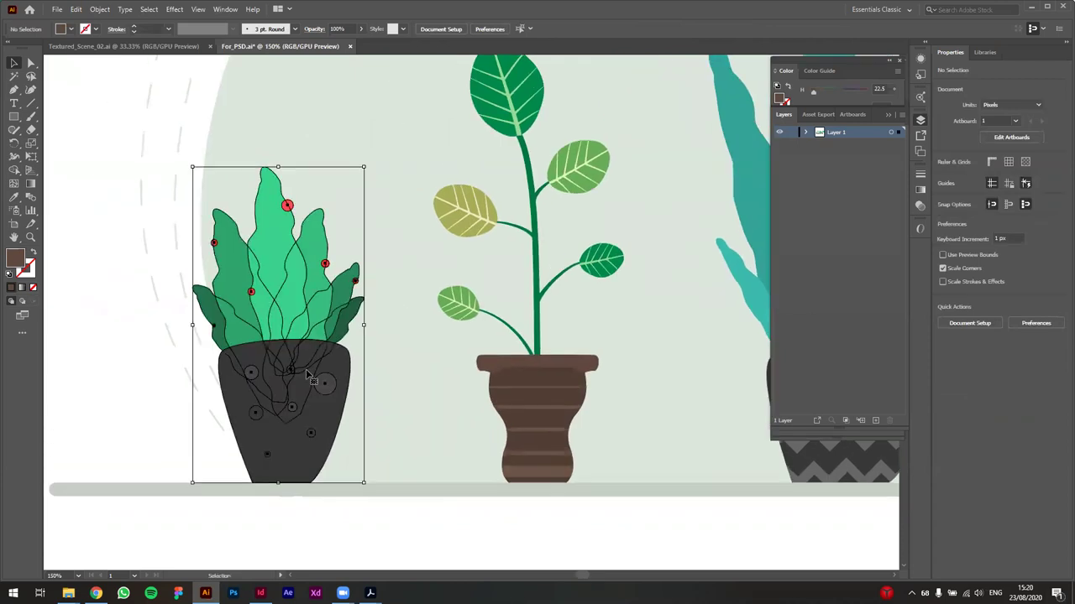
drag(547, 417, 717, 445)
scroll(479, 383, up, 1)
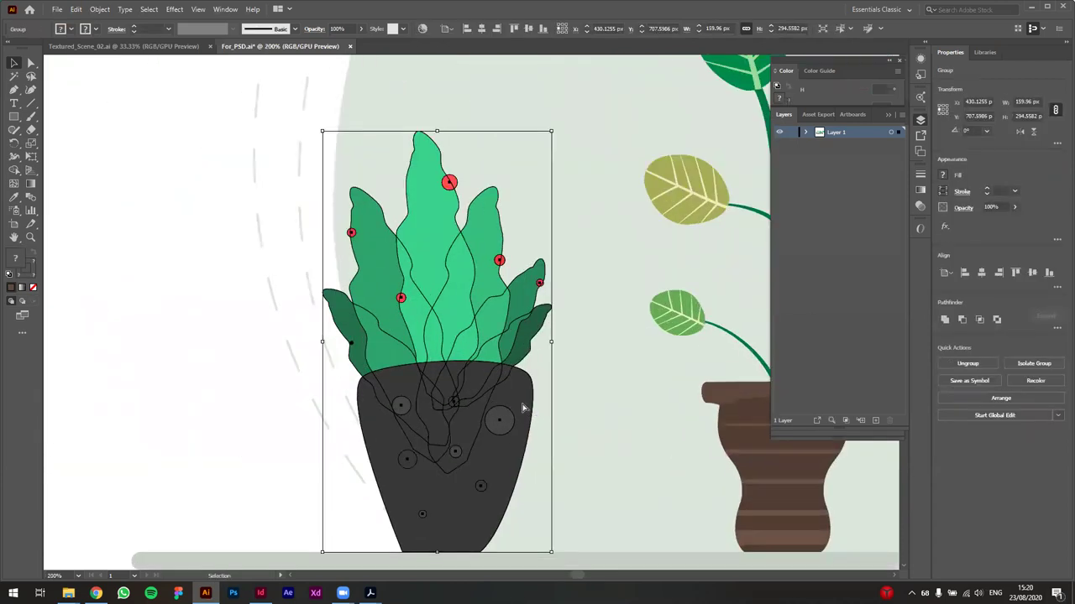
click(244, 374)
Step: Check that the spiky plant's pot spot, tallest leaf and red dot are separate objects, undoing every test move
click(514, 389)
drag(498, 389, 527, 420)
key(ctrl+z)
key(ctrl+z)
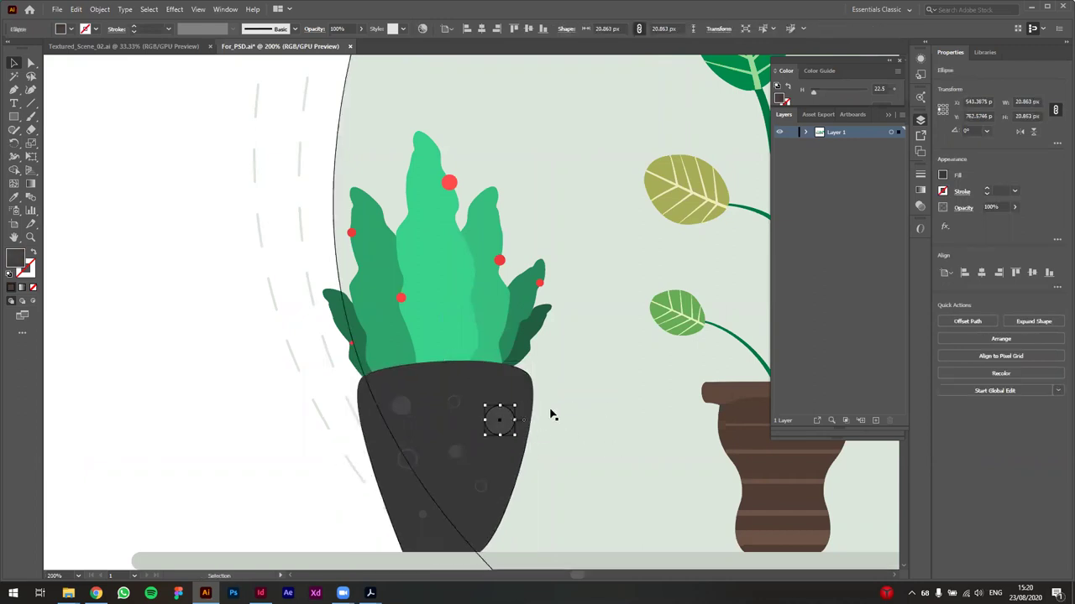
click(444, 343)
drag(437, 286, 493, 269)
key(ctrl+z)
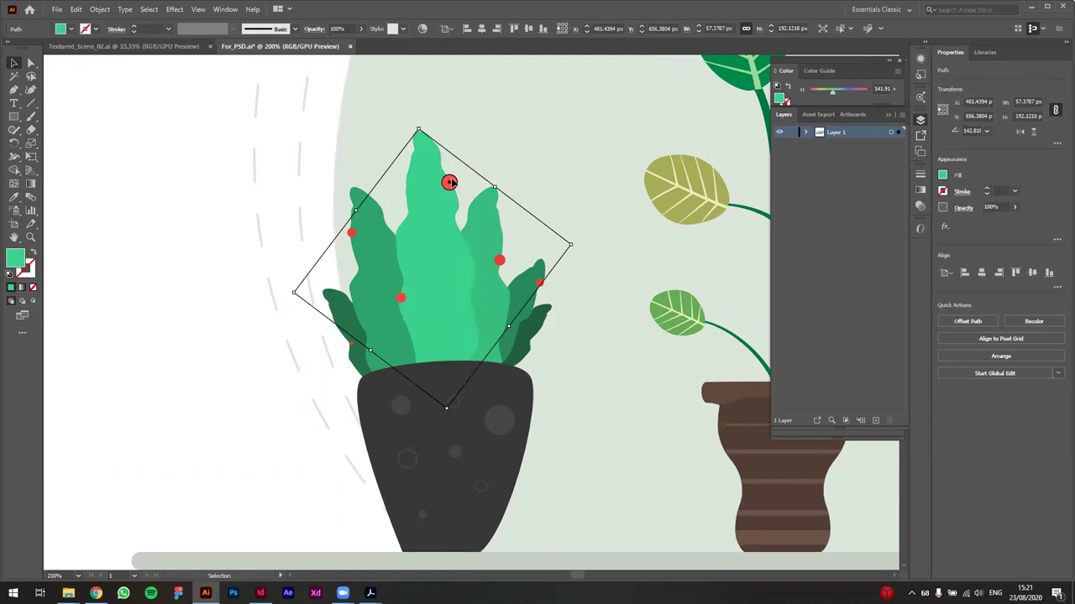
drag(451, 181, 474, 171)
key(ctrl+z)
click(172, 427)
Step: Save the For_PSD.ai file with its ungrouped plants
scroll(285, 426, down, 2)
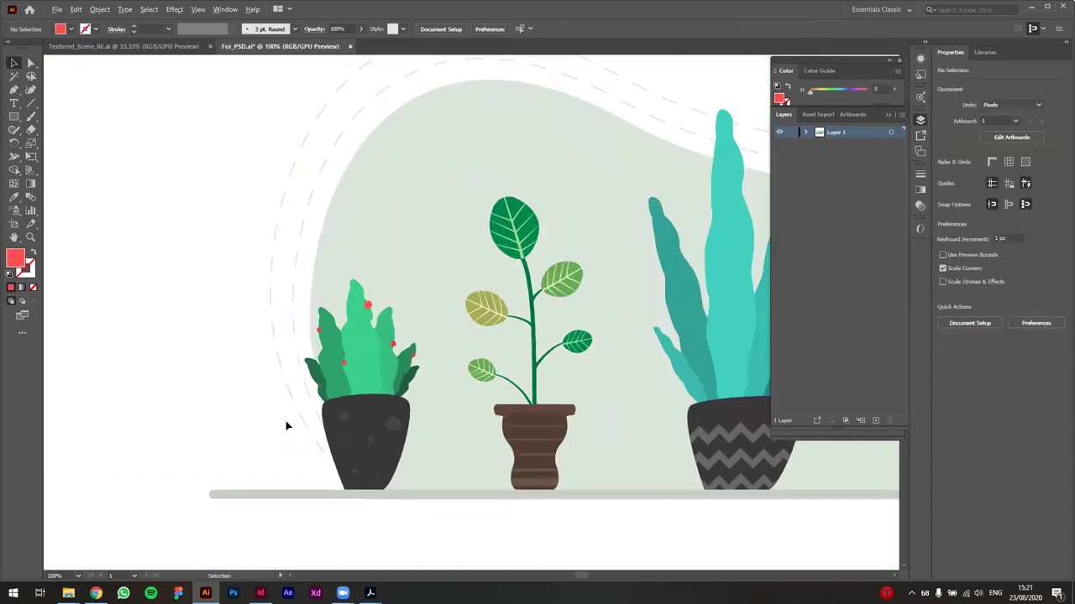
scroll(286, 426, down, 2)
drag(539, 493, 429, 414)
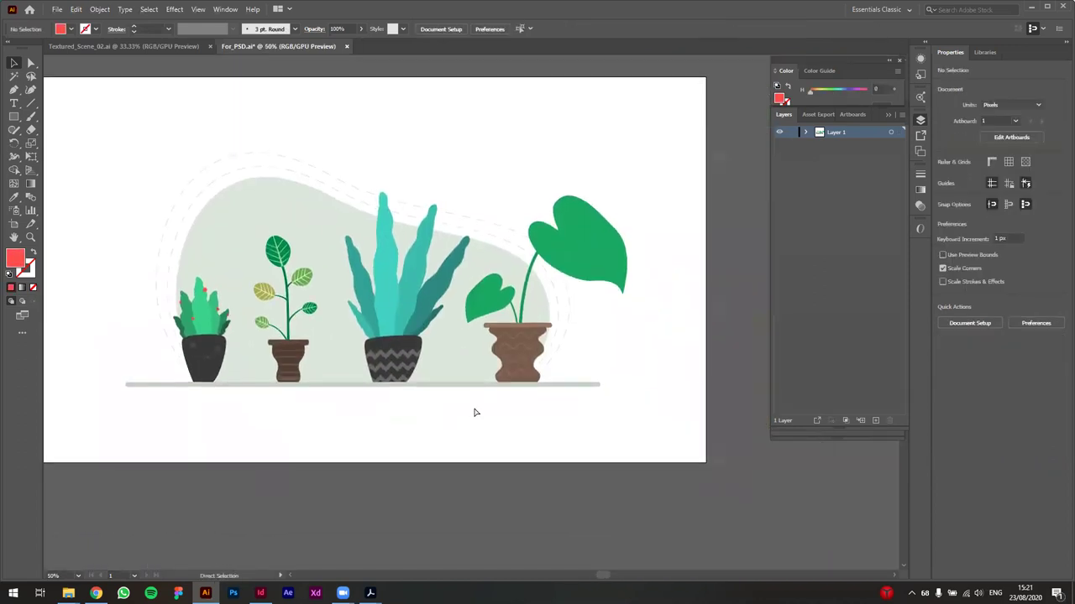
key(ctrl+s)
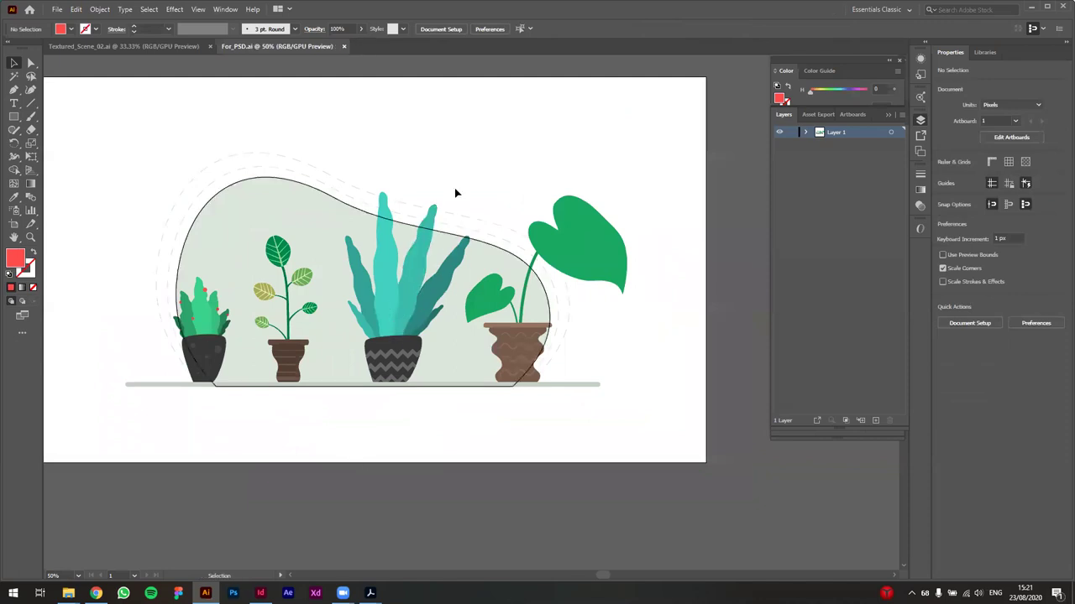
Step: Expand Layer 1, review its list of paths, ellipses and groups against the artwork, and collapse the layer
click(806, 133)
scroll(848, 336, down, 2)
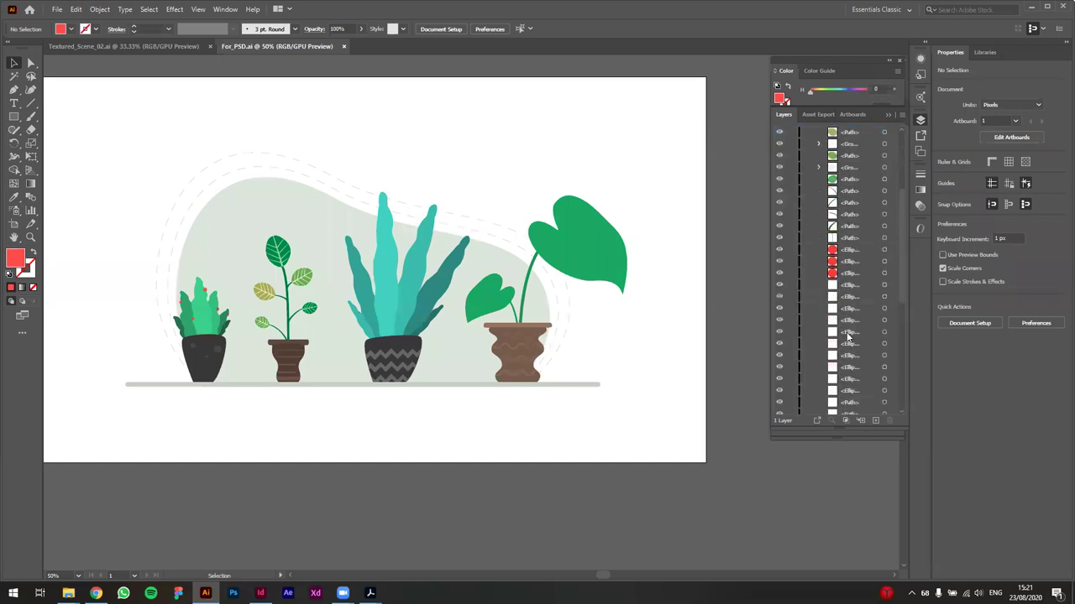
scroll(848, 335, down, 5)
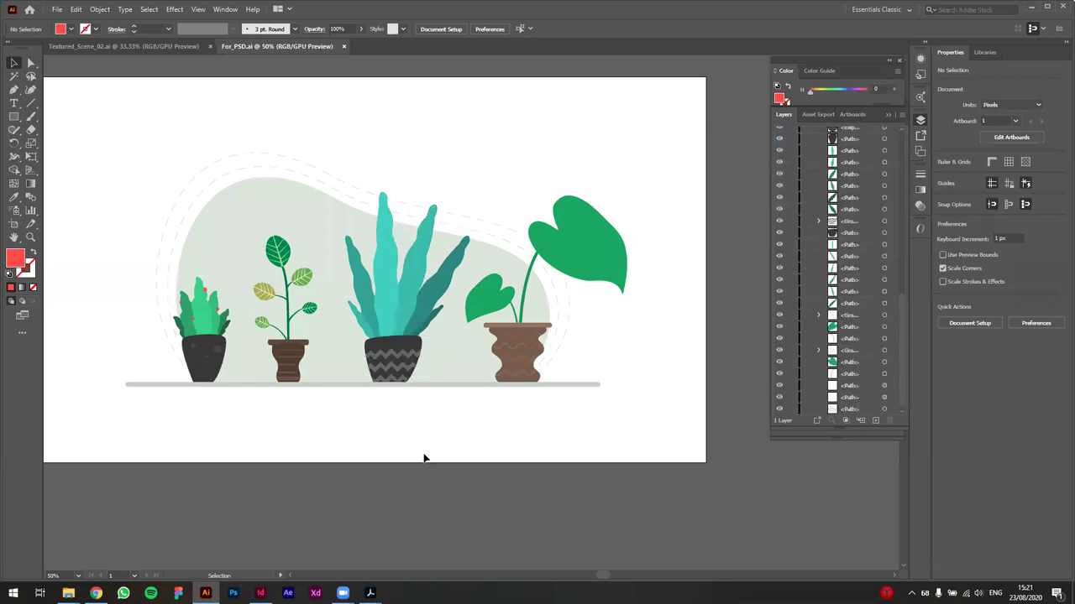
mouse_move(497, 464)
mouse_down()
mouse_move(502, 485)
mouse_move(533, 476)
mouse_up()
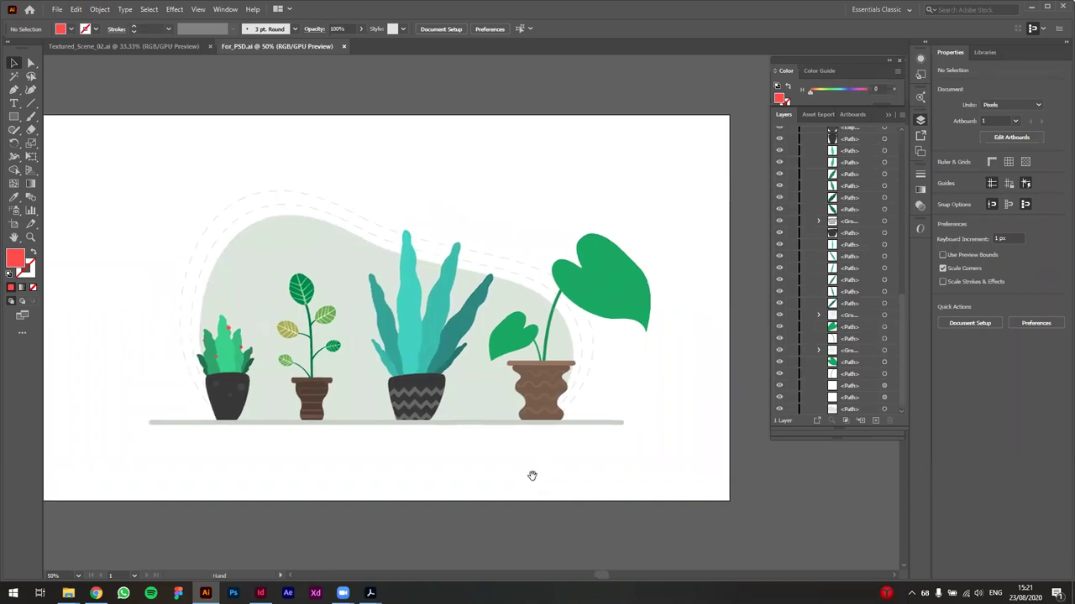
scroll(511, 441, down, 2)
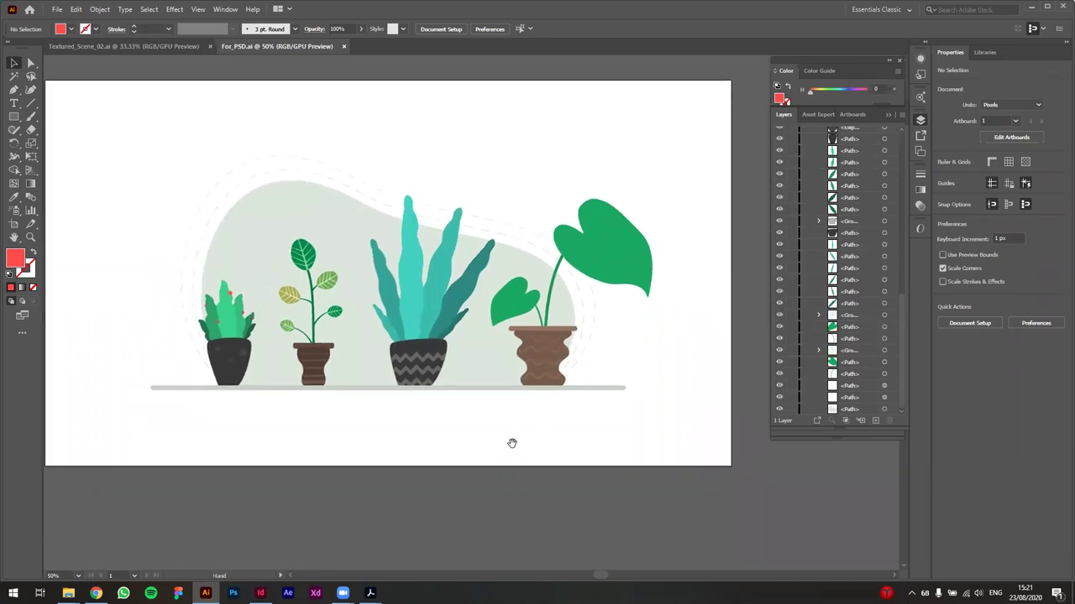
scroll(491, 460, up, 1)
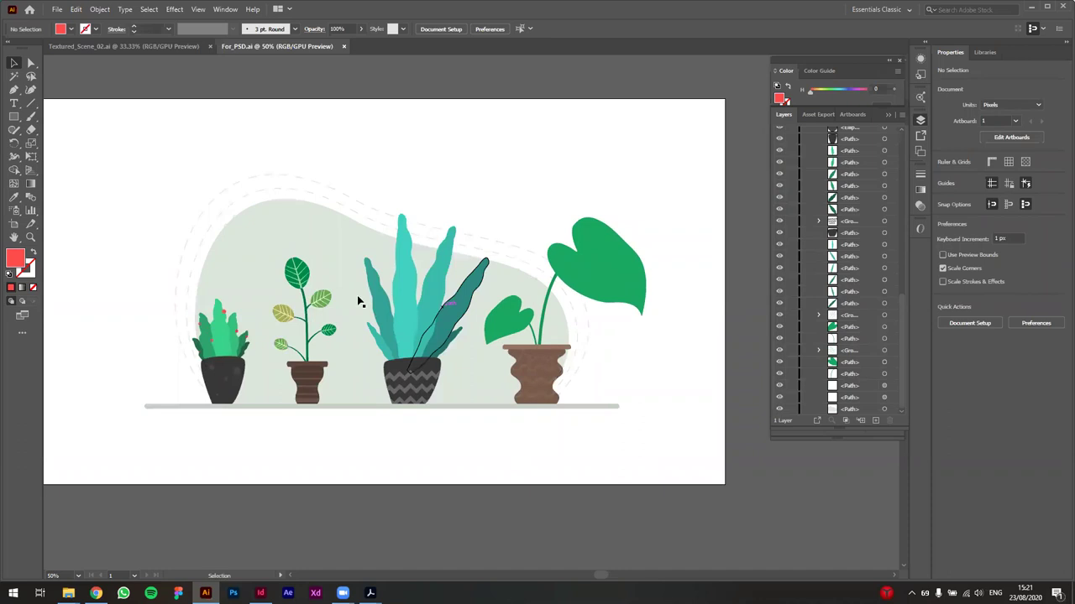
click(57, 10)
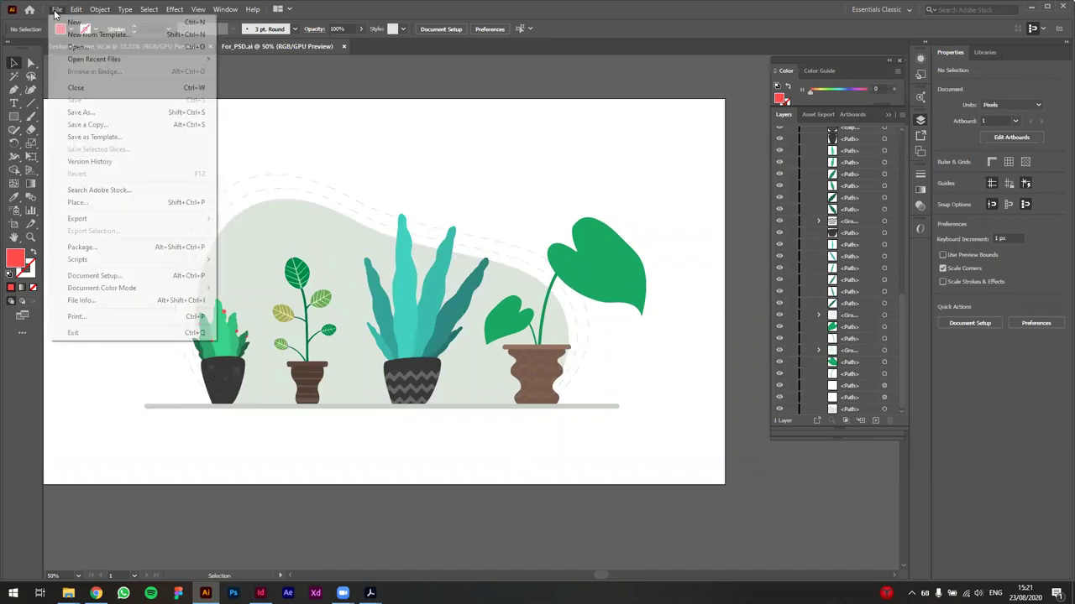
click(300, 65)
drag(290, 101, 320, 111)
scroll(781, 273, up, 10)
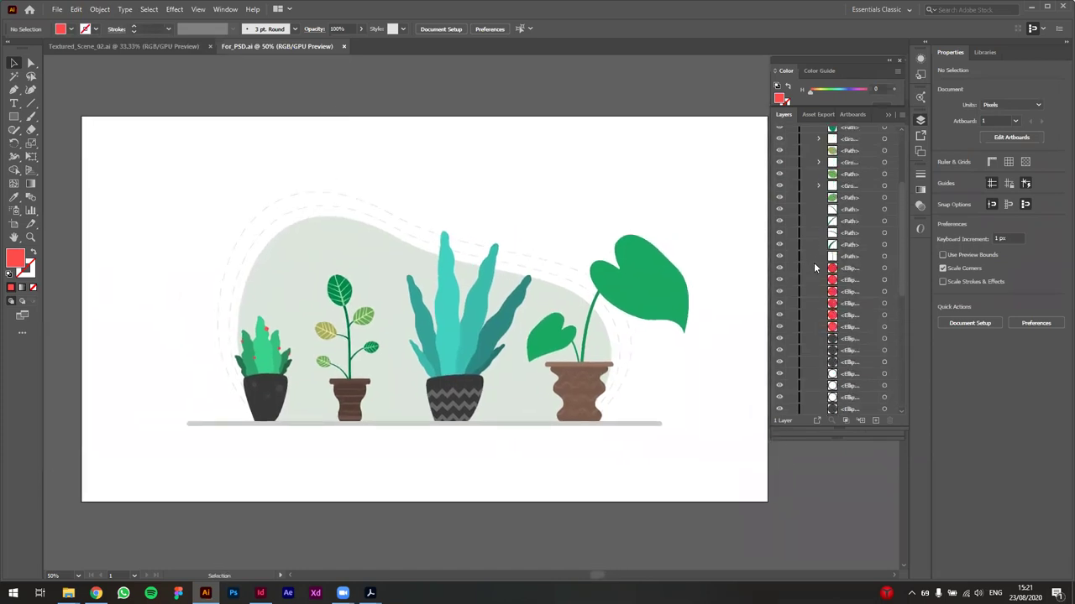
scroll(600, 183, right, 3)
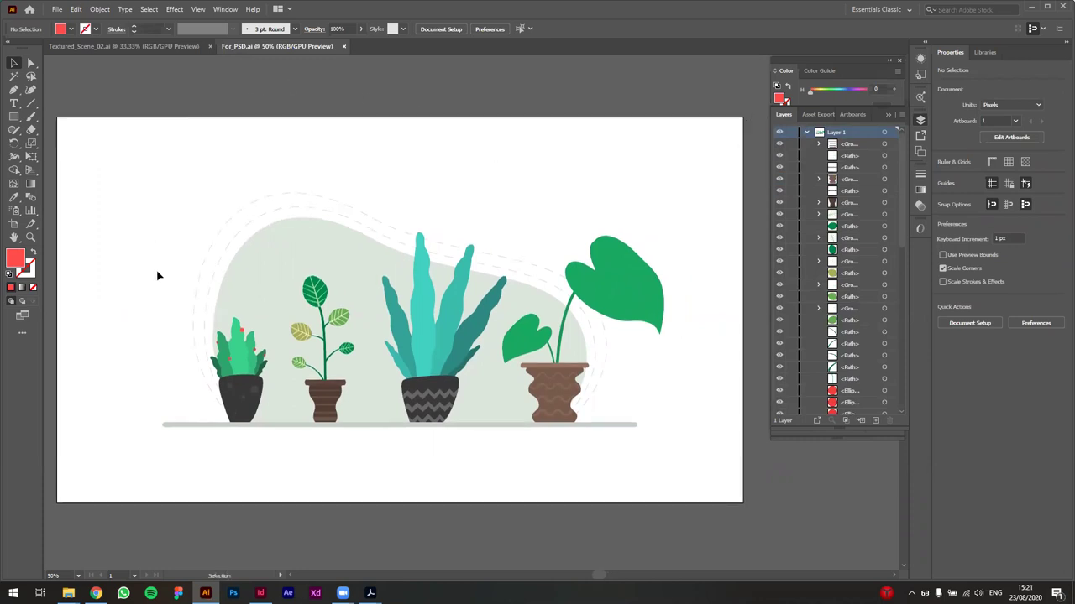
click(806, 133)
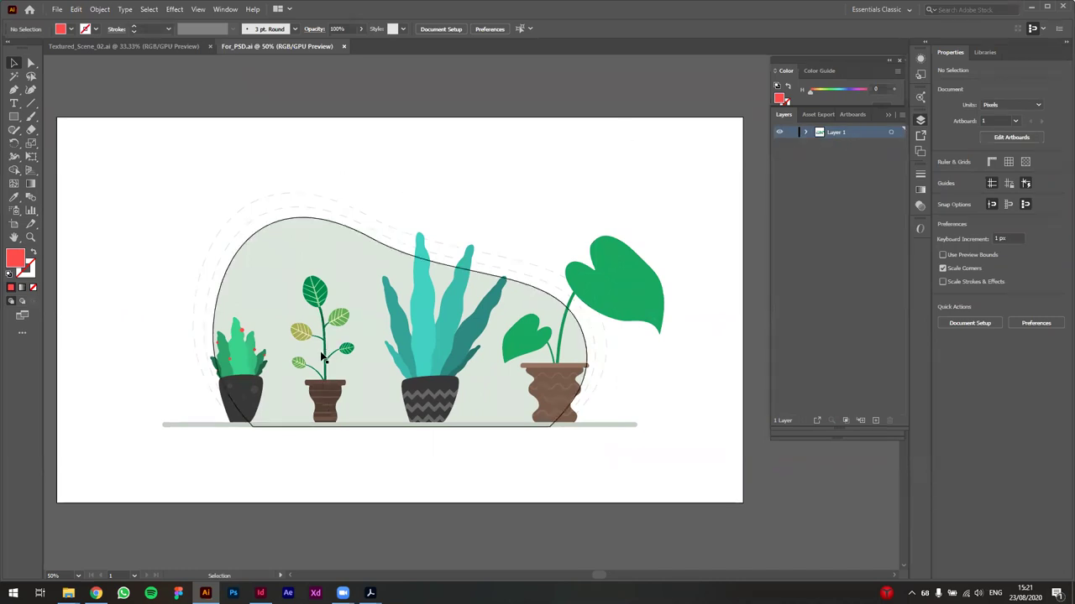
Step: Save a copy of the document as For_PSD_Layered.ai on the Desktop with the default Illustrator options
key(ctrl+shift+s)
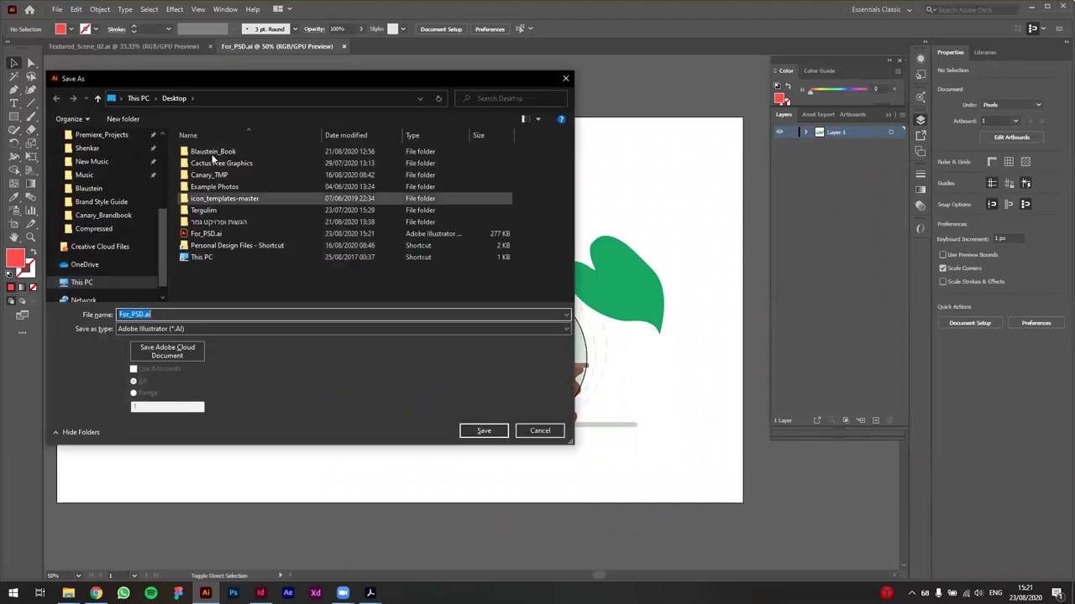
click(144, 314)
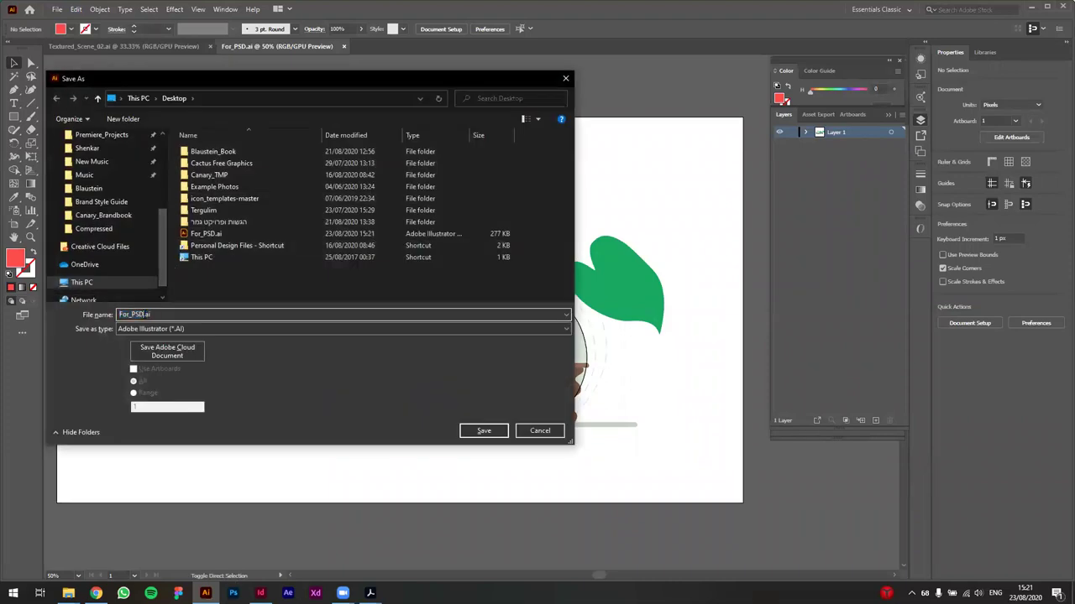
text(_Layered)
key(Return)
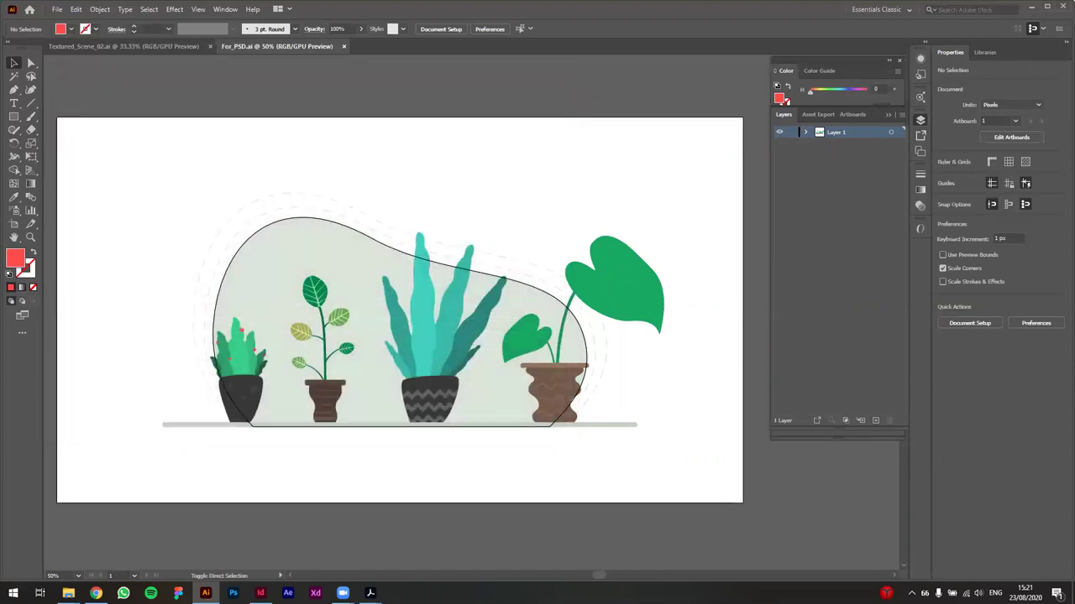
key(Return)
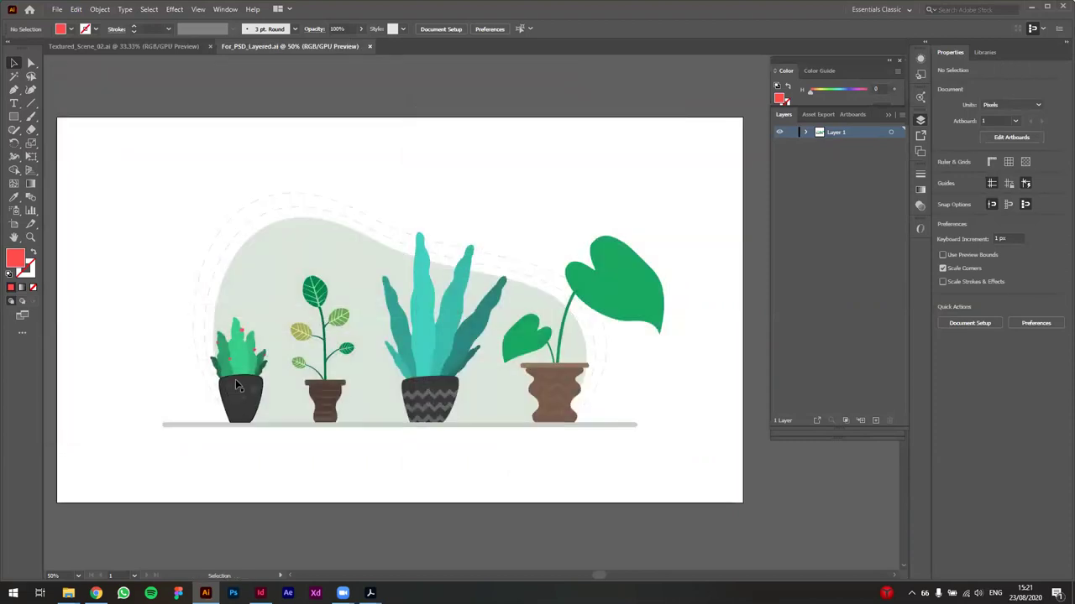
Step: Release the contents of Layer 1 to separate layers with the Sequence option
click(902, 117)
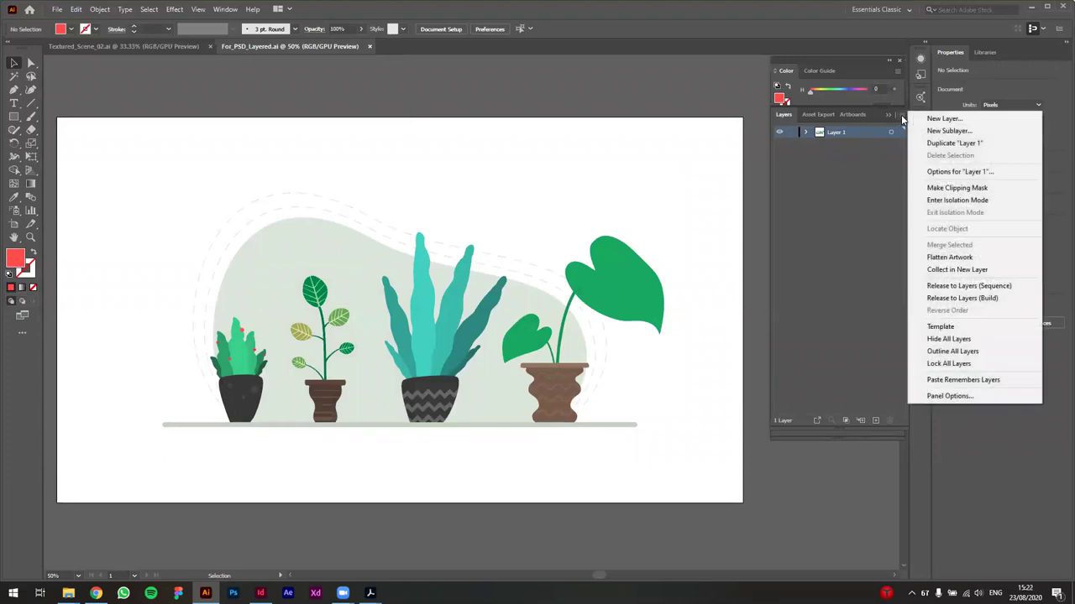
click(967, 288)
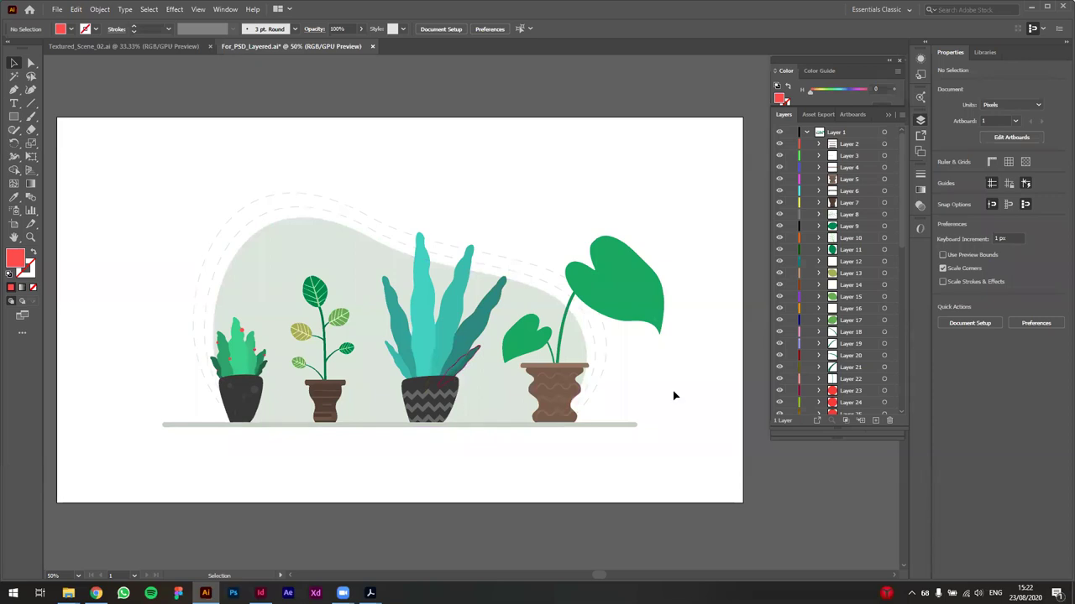
Step: Check which layers hold the large heart-shaped leaf and its vein group, and clear the selection
scroll(673, 396, up, 1)
scroll(664, 378, up, 1)
click(593, 293)
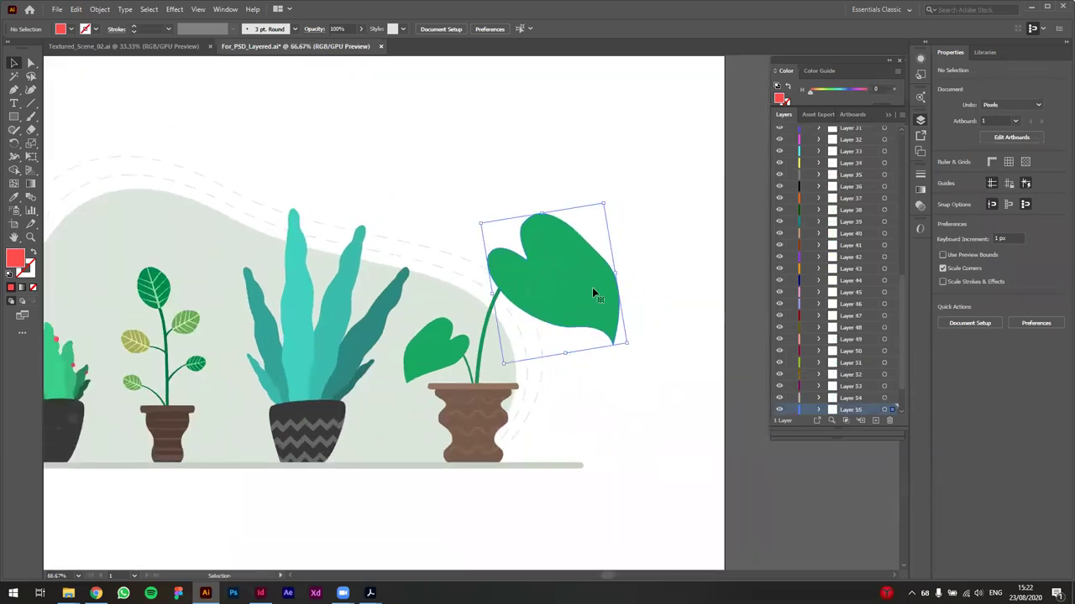
click(562, 254)
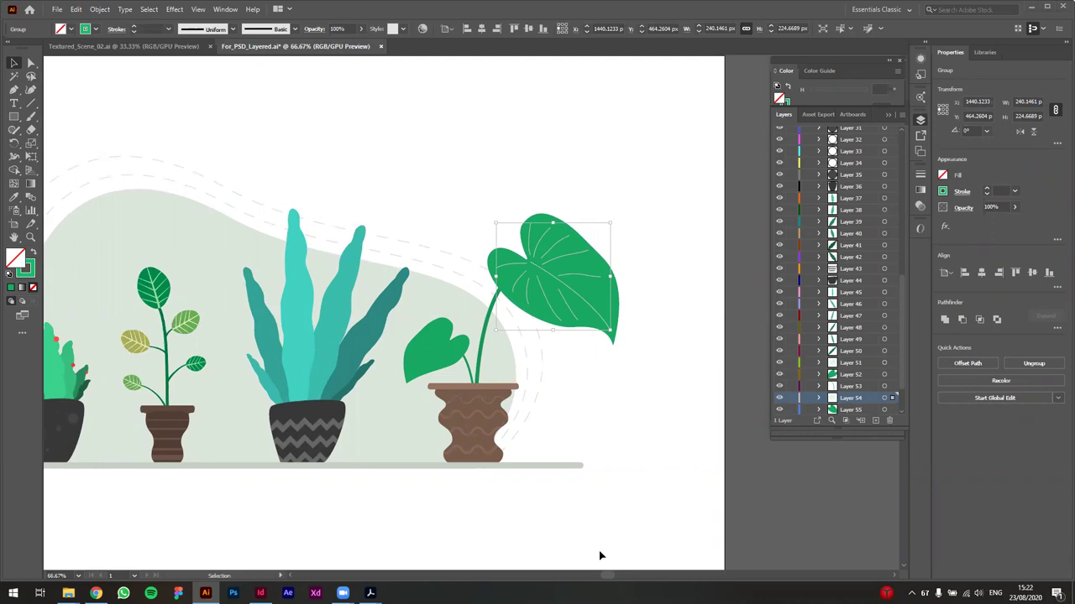
click(689, 367)
Step: Inspect the large leaf's grouped veins up close, entering and leaving isolation mode, and deselect them
scroll(535, 288, down, 1)
scroll(514, 319, up, 1)
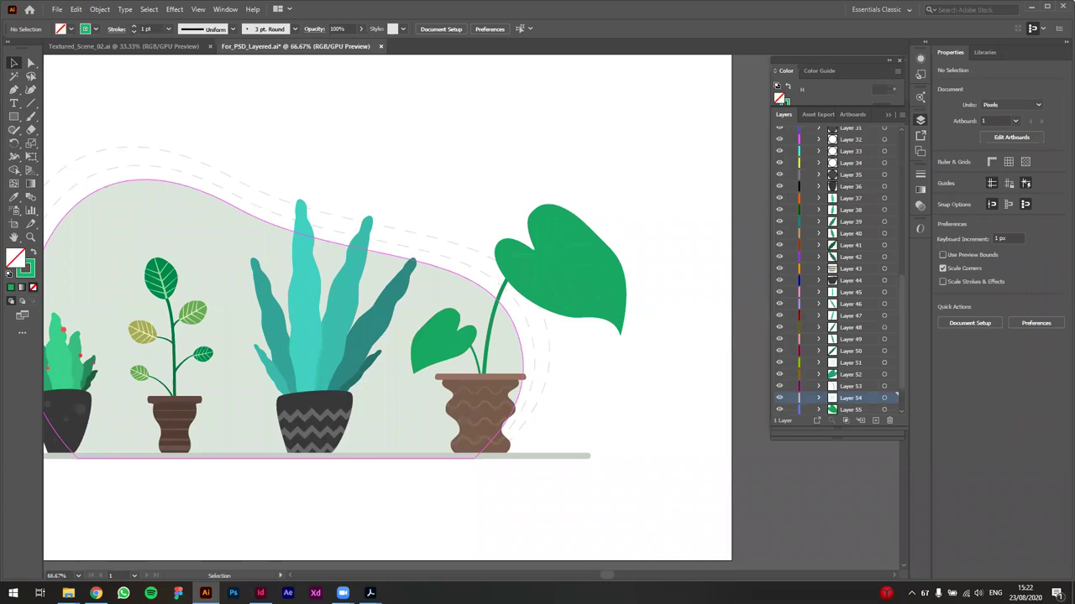
scroll(559, 247, up, 1)
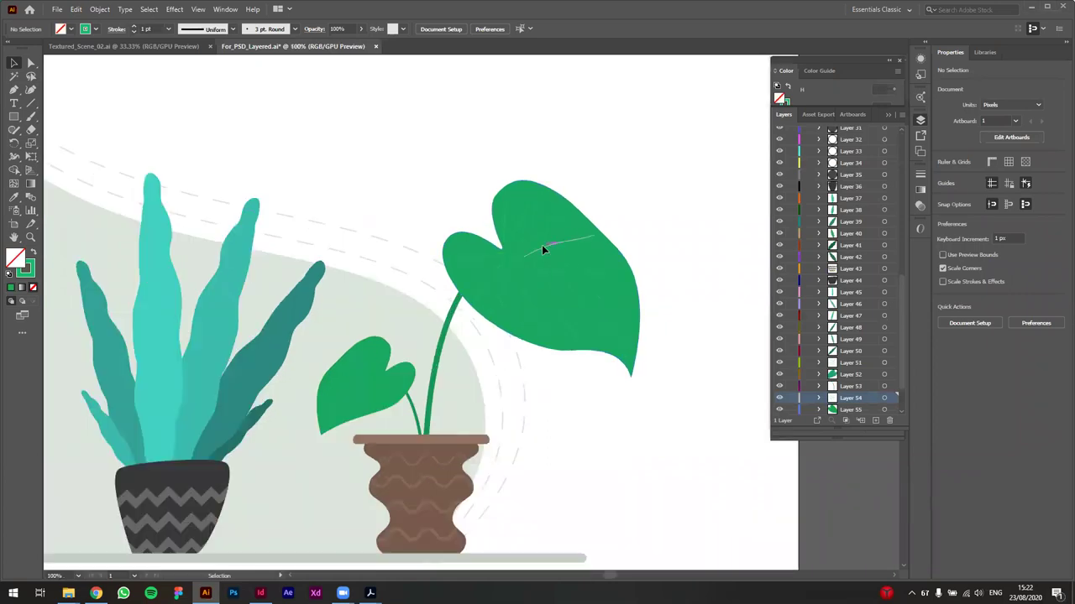
click(542, 247)
double_click(542, 246)
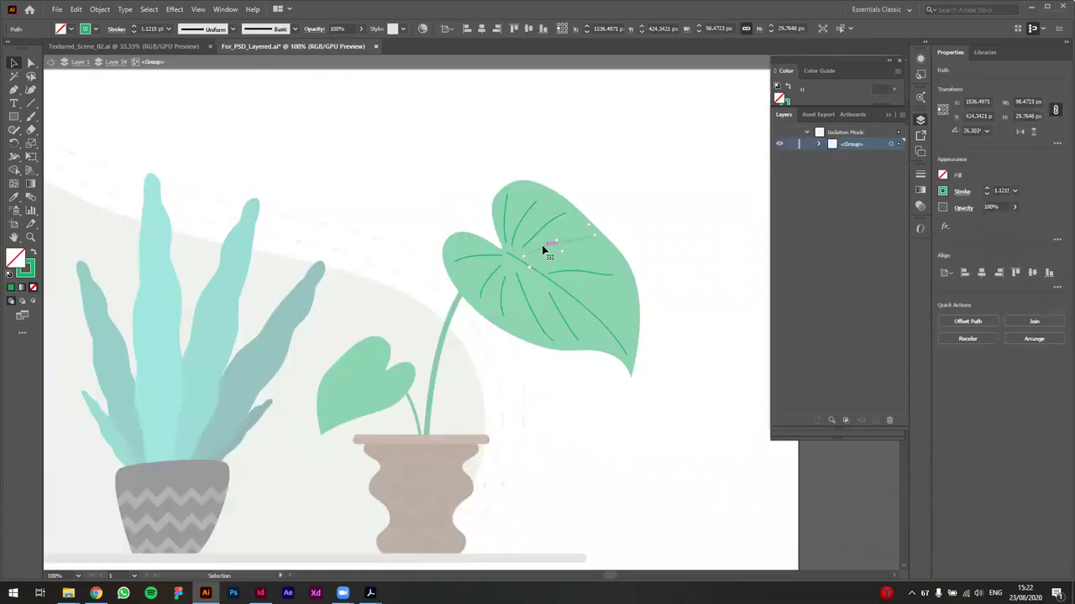
double_click(488, 173)
scroll(537, 246, up, 3)
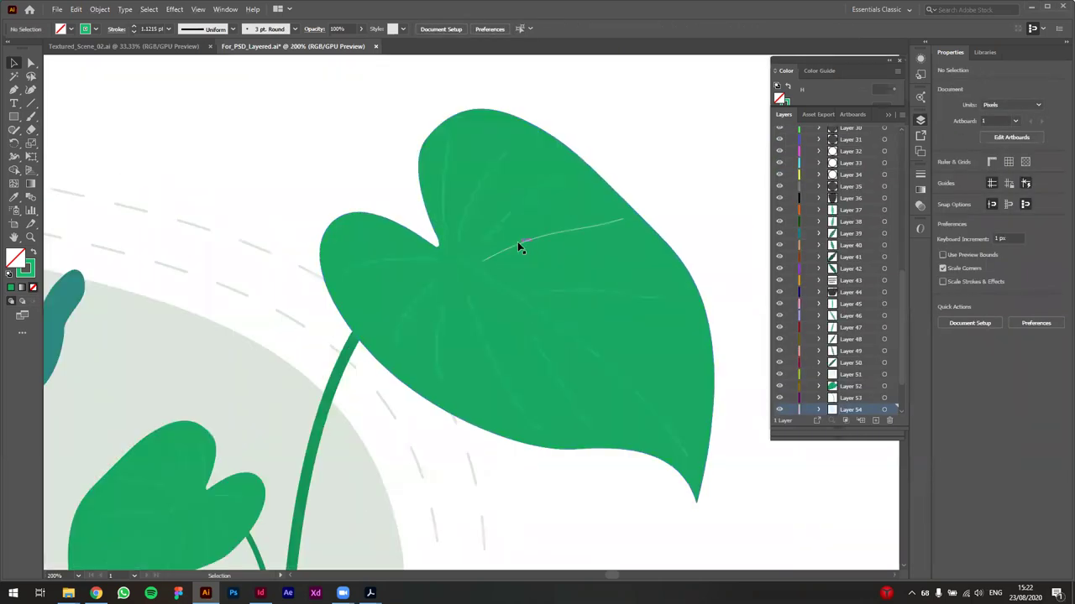
click(516, 246)
scroll(517, 246, up, 1)
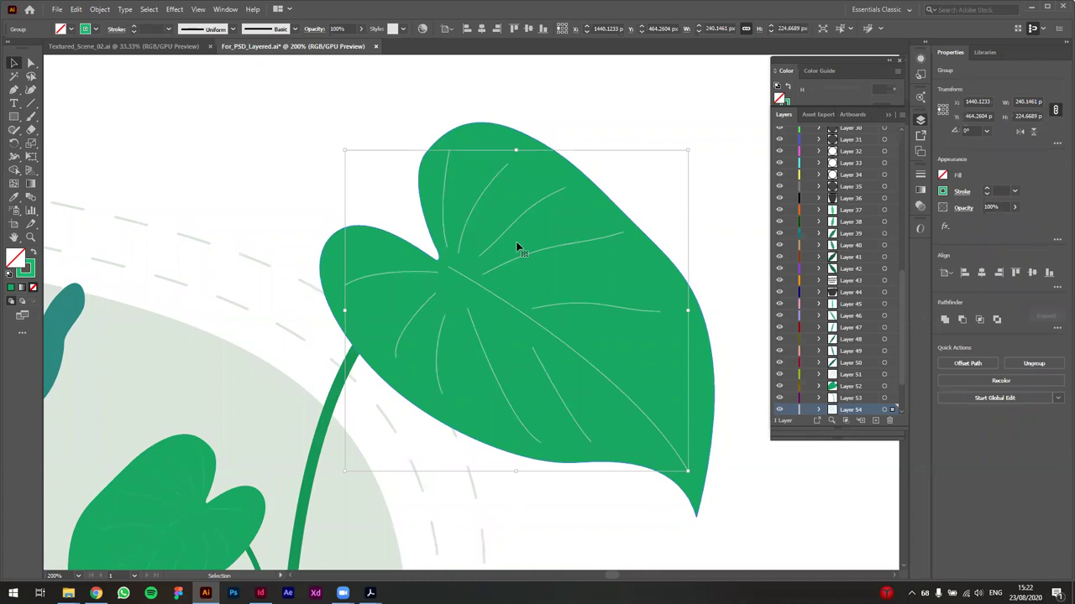
scroll(537, 244, down, 4)
click(593, 225)
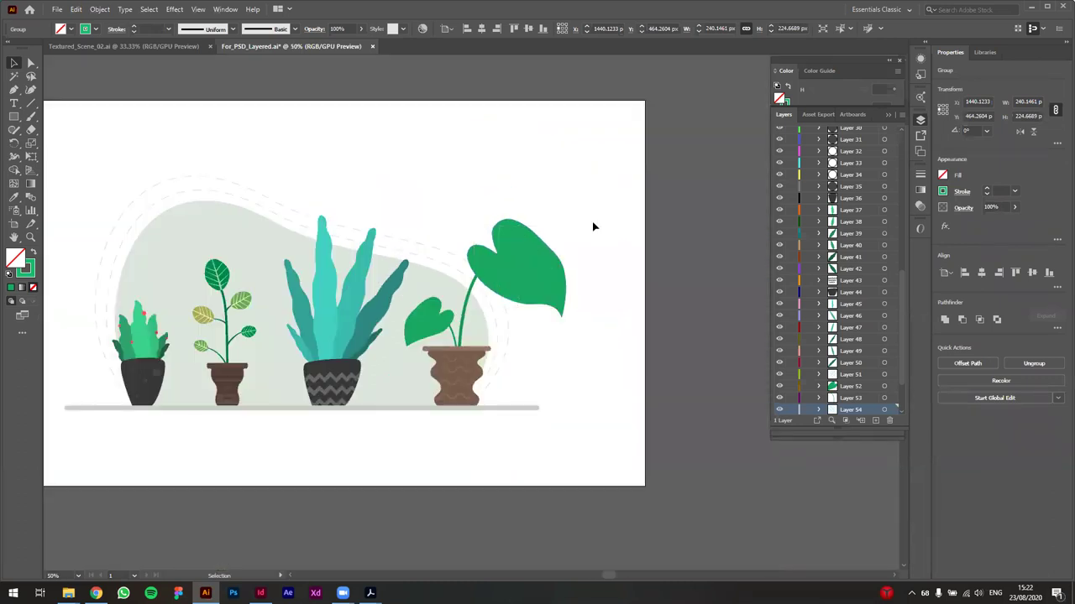
scroll(557, 367, up, 2)
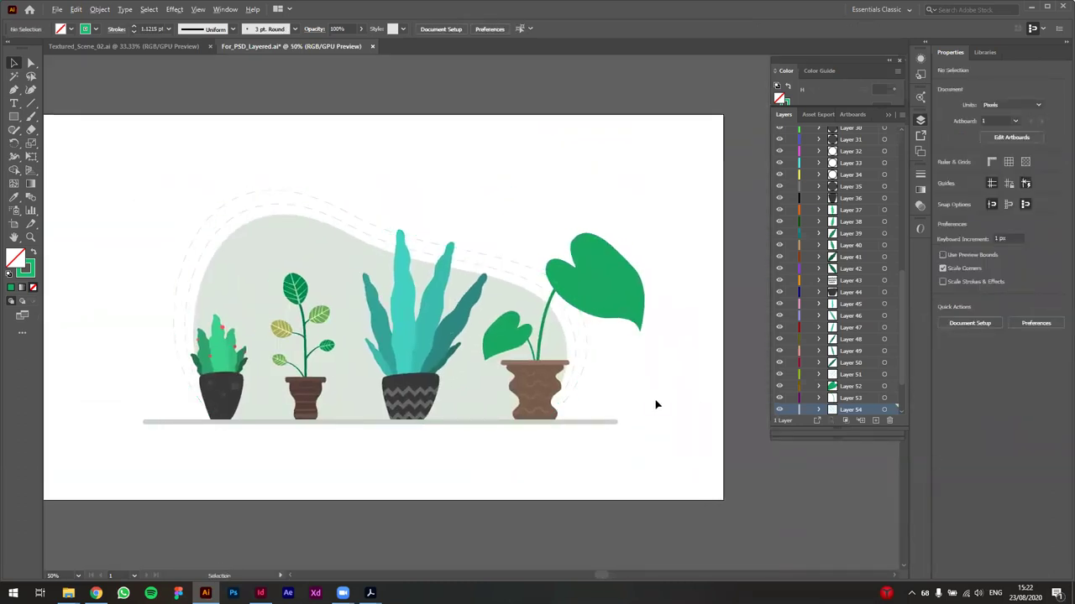
drag(591, 399, 638, 431)
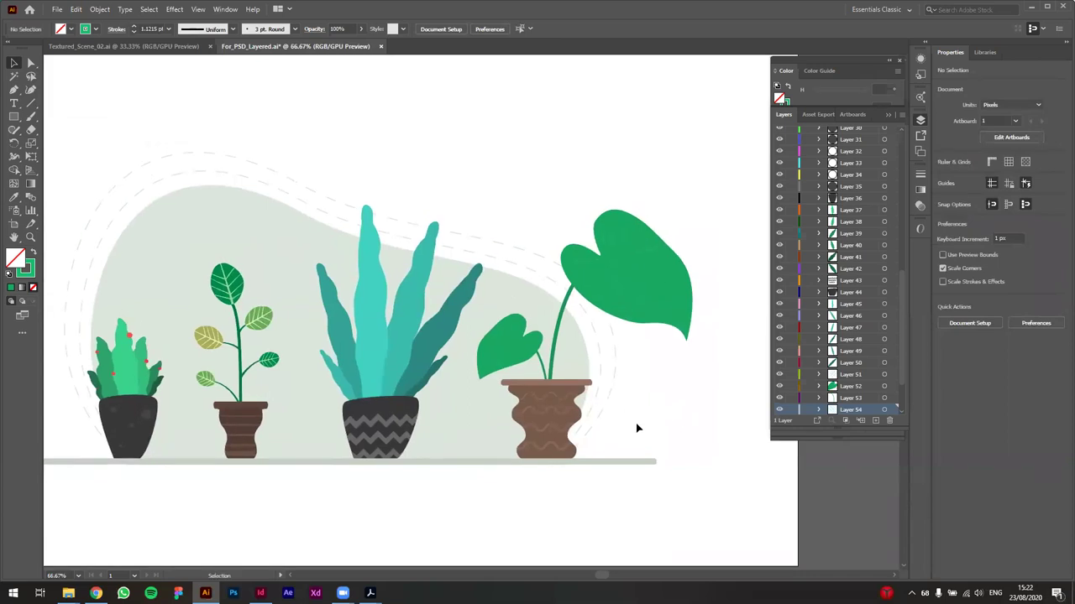
drag(664, 472, 686, 491)
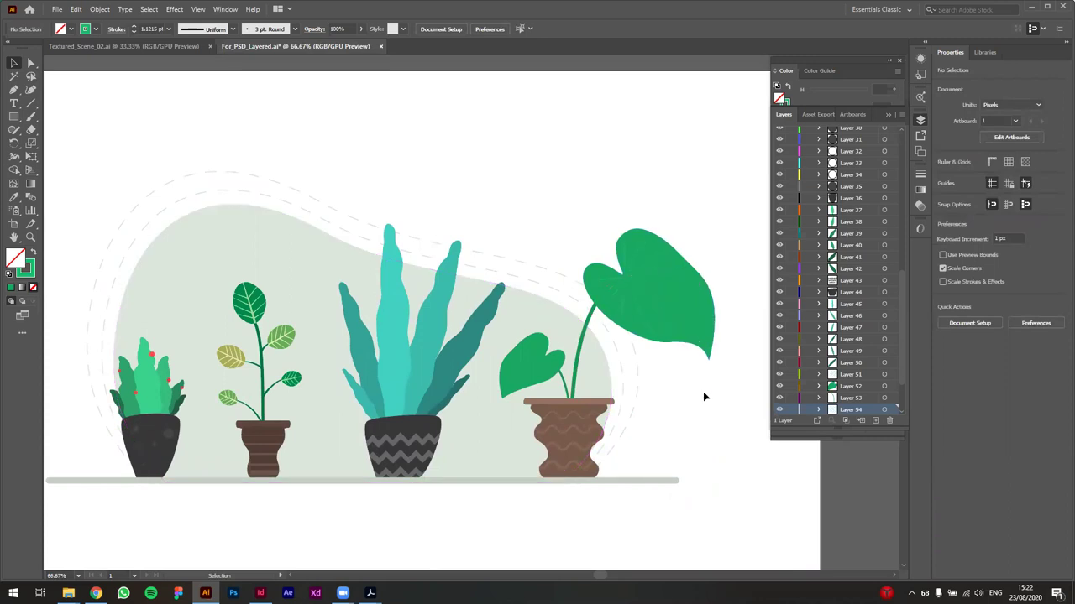
key(ctrl+minus)
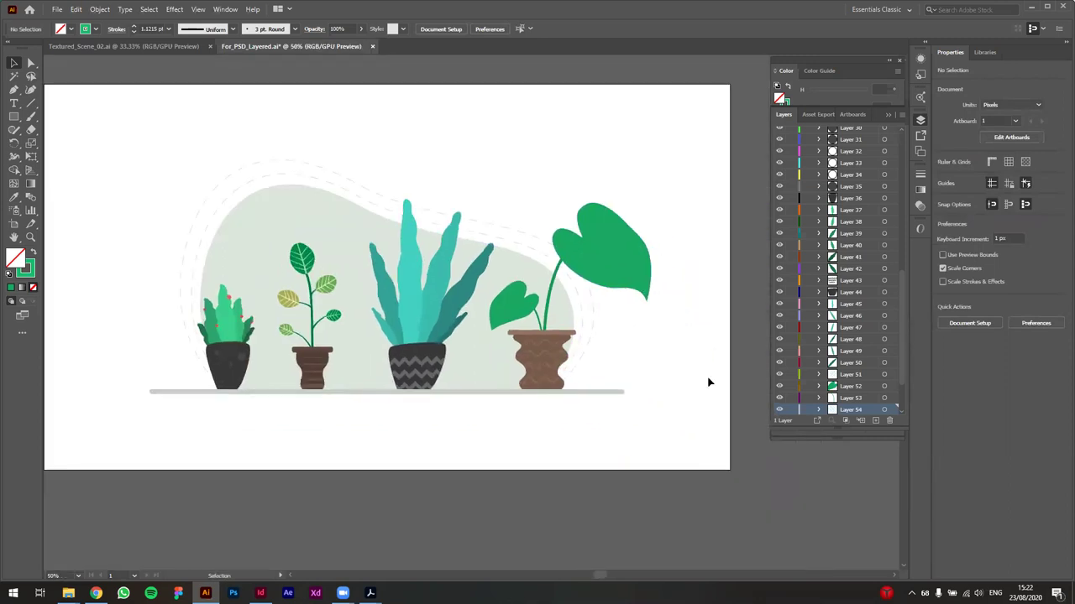
scroll(815, 354, down, 2)
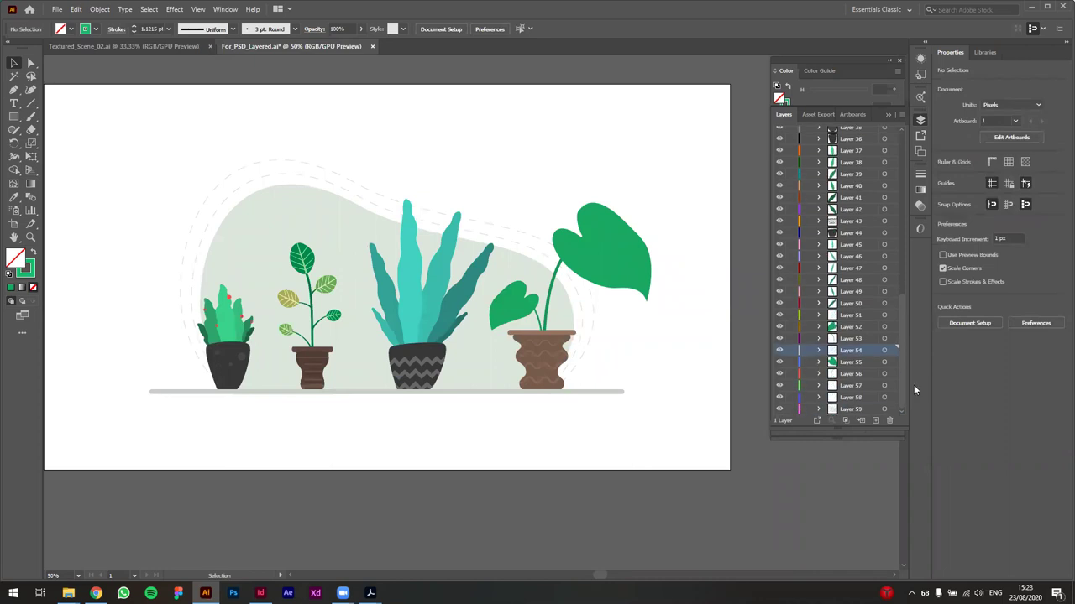
click(901, 115)
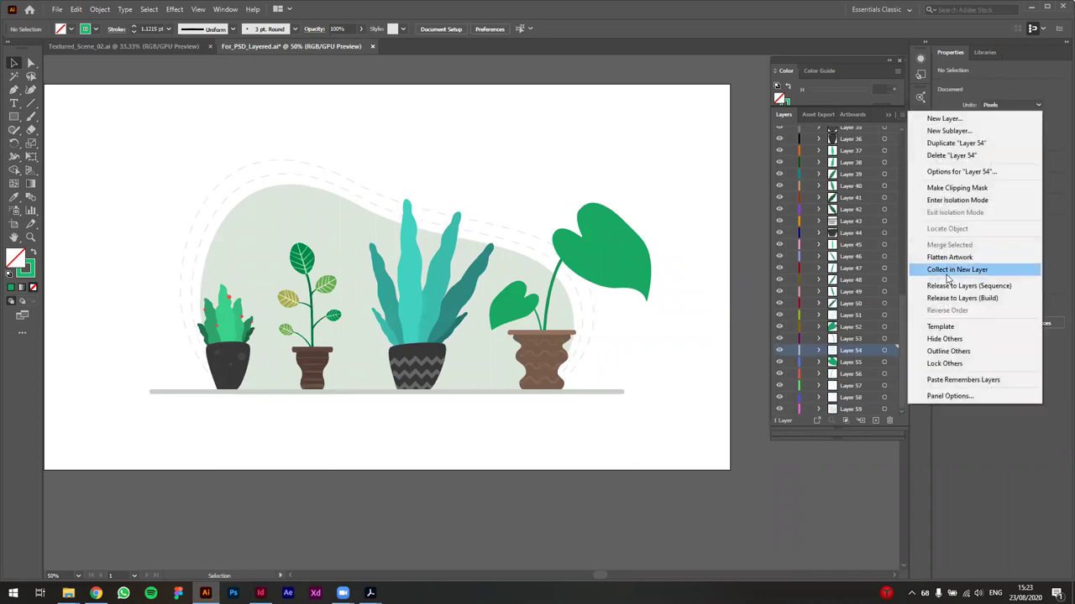
click(859, 339)
Step: Enlarge the layer list and select all sublayers from Layer 2 through Layer 59
drag(904, 364, 891, 288)
scroll(892, 287, up, 5)
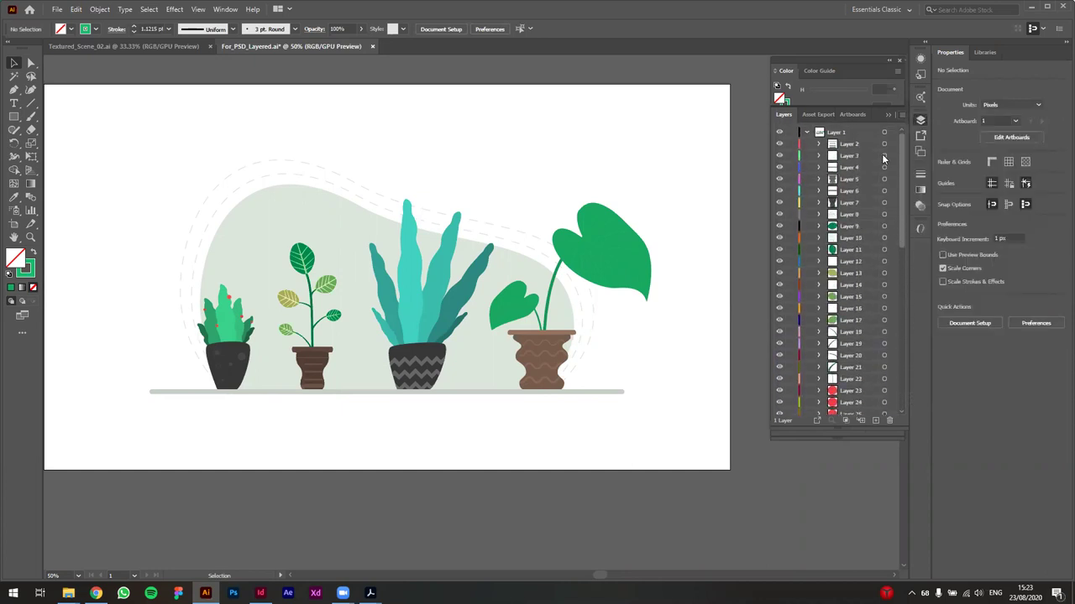
drag(837, 430, 839, 559)
click(864, 147)
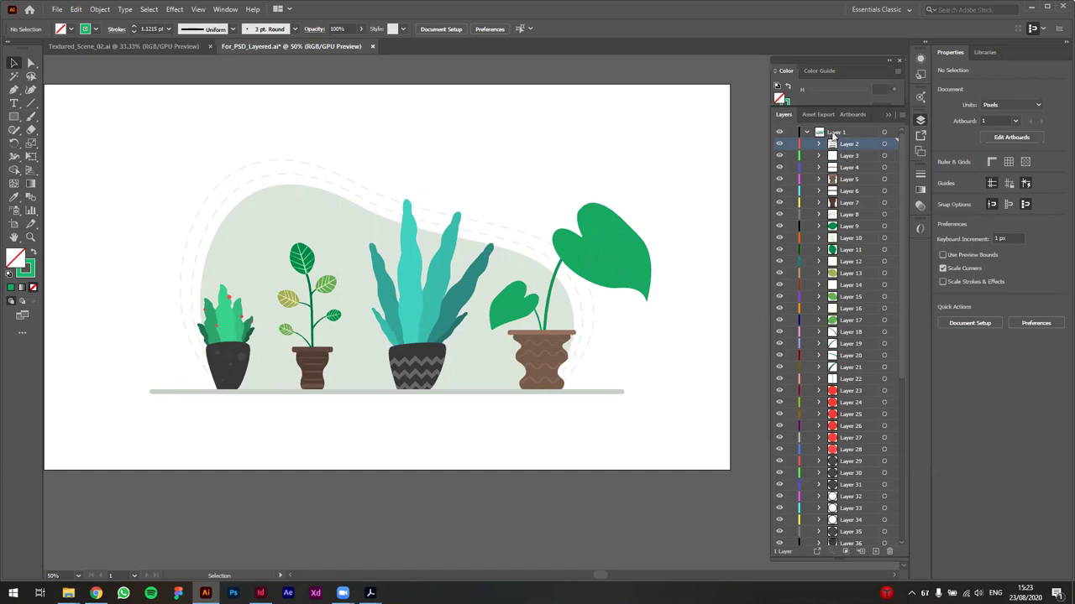
click(837, 132)
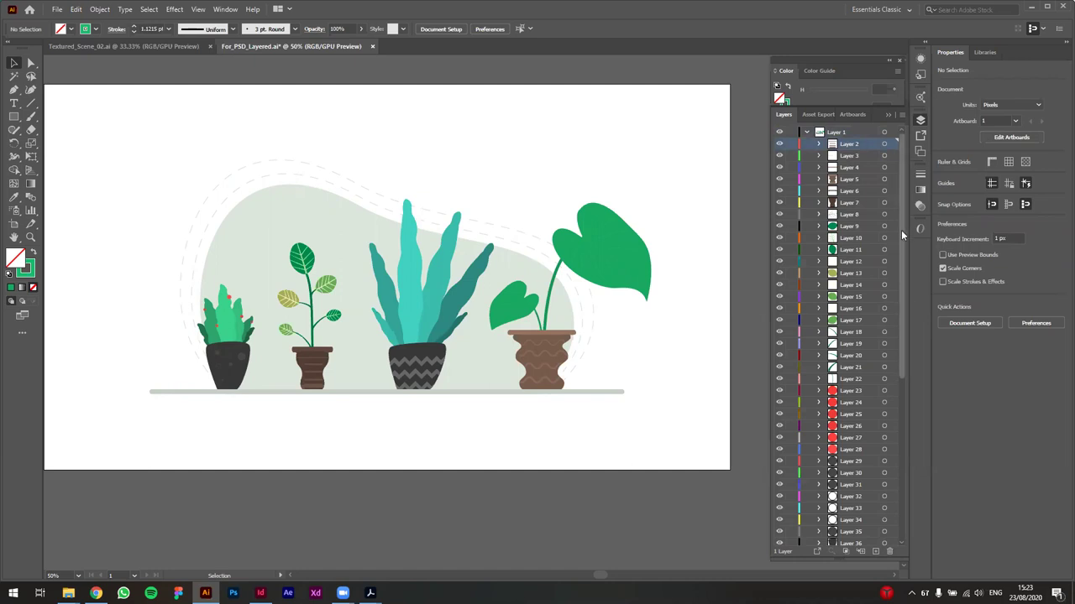
scroll(905, 239, down, 1)
scroll(905, 239, down, 10)
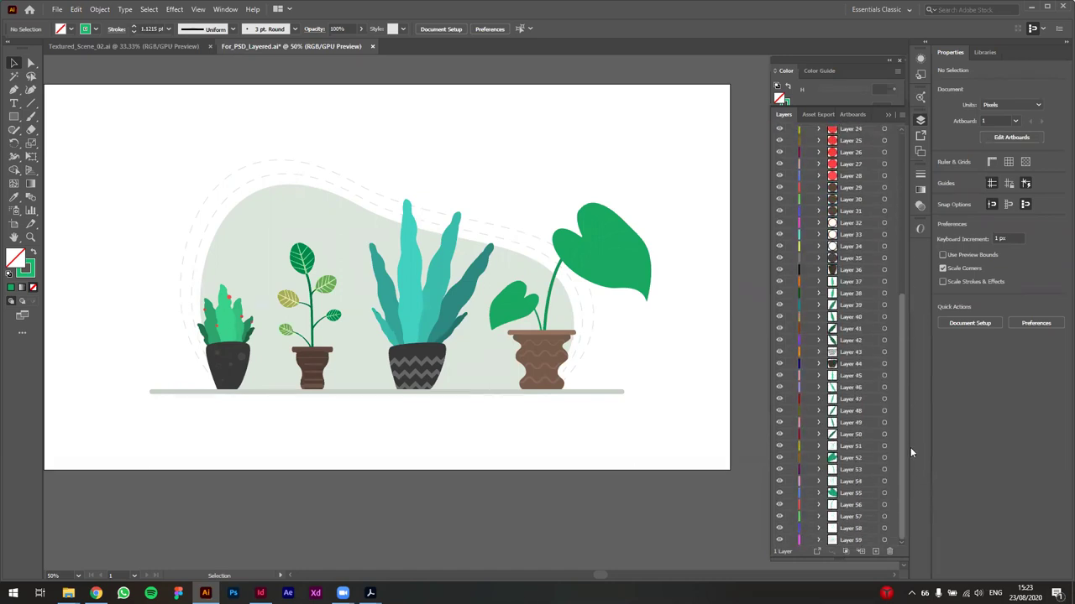
shift+click(865, 541)
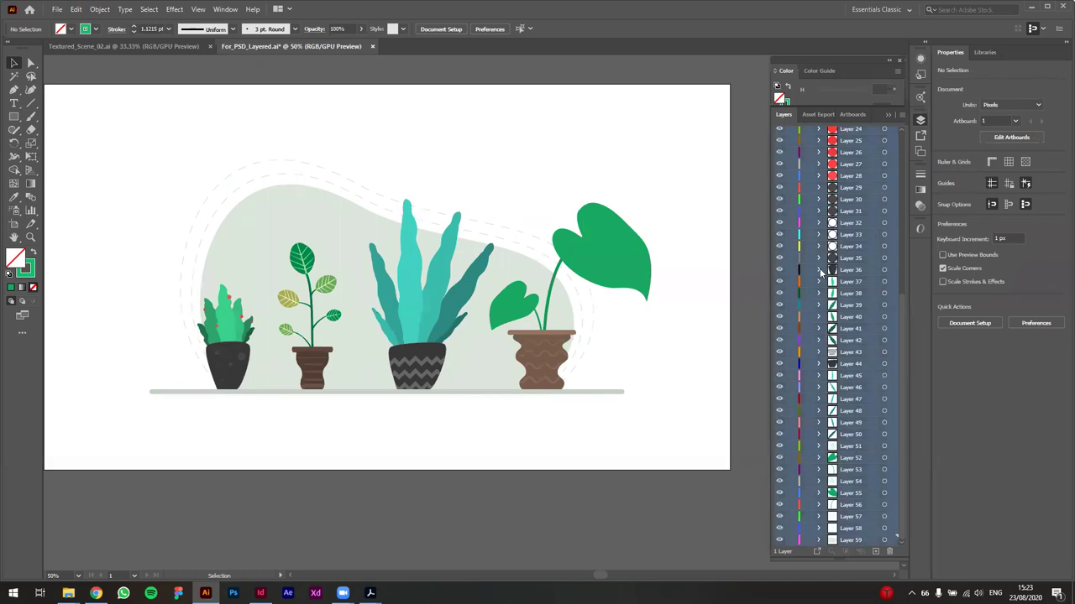
Step: Move the selected sublayers out of Layer 1 and above it as top-level layers
drag(895, 300, 902, 113)
drag(852, 145, 855, 128)
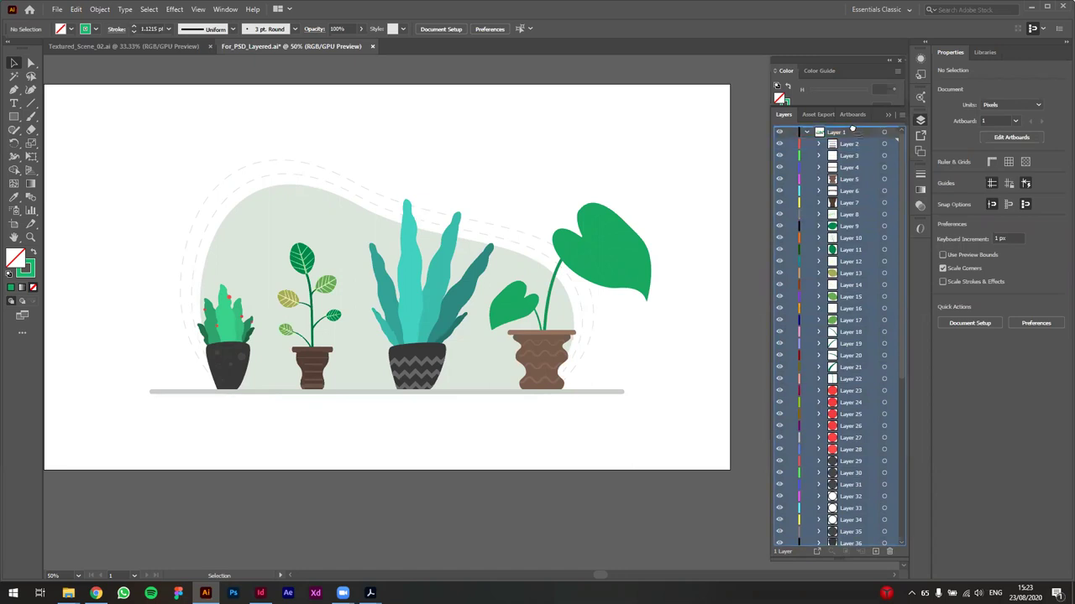
drag(852, 130, 855, 131)
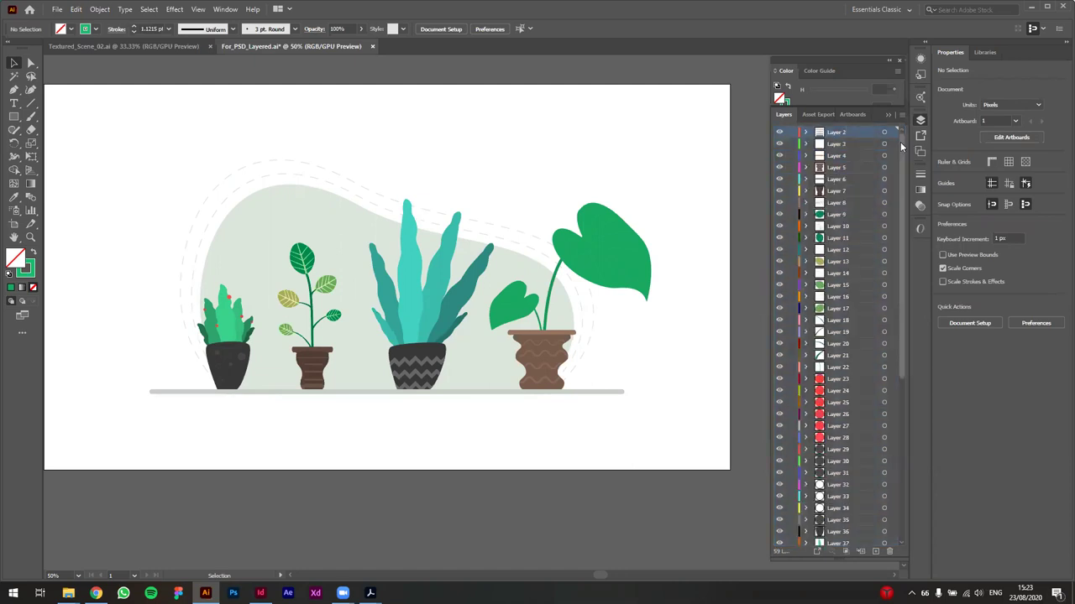
Step: Delete the empty Layer 1 at the end of the layer list and save the document
scroll(904, 145, down, 8)
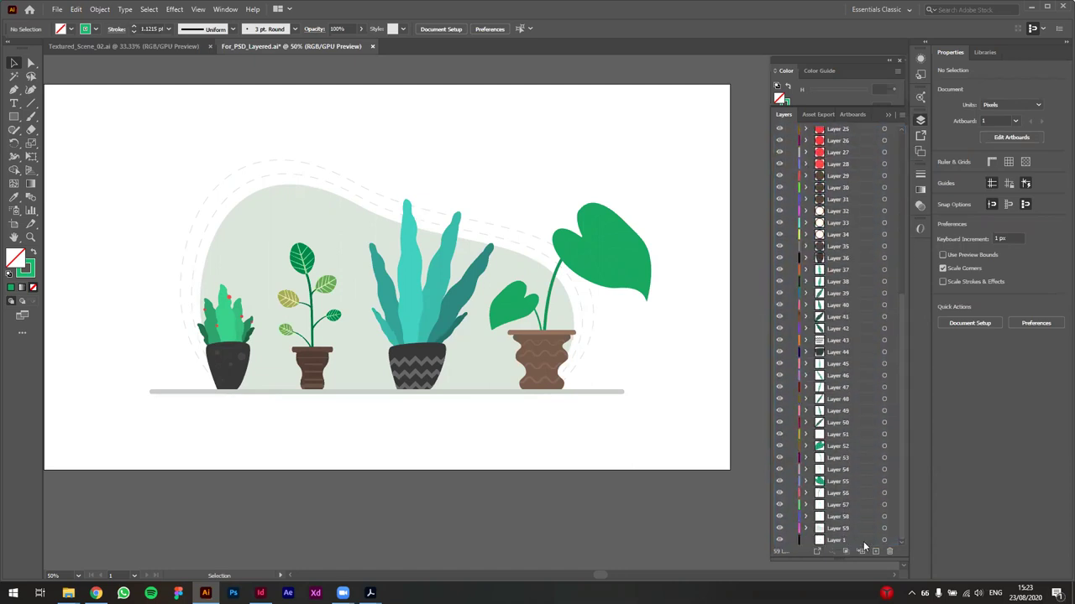
click(841, 541)
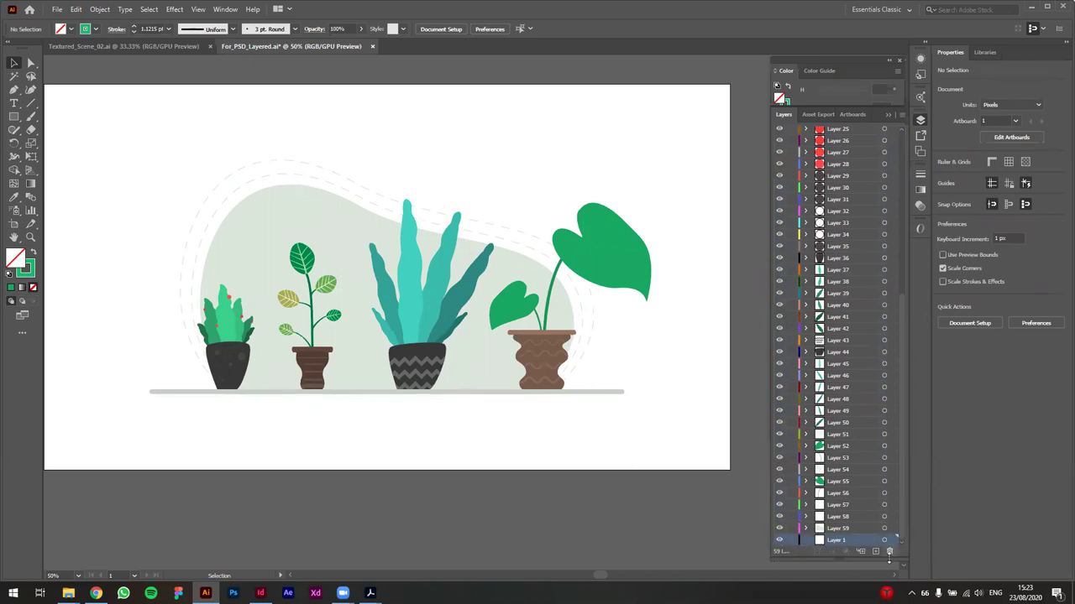
click(889, 552)
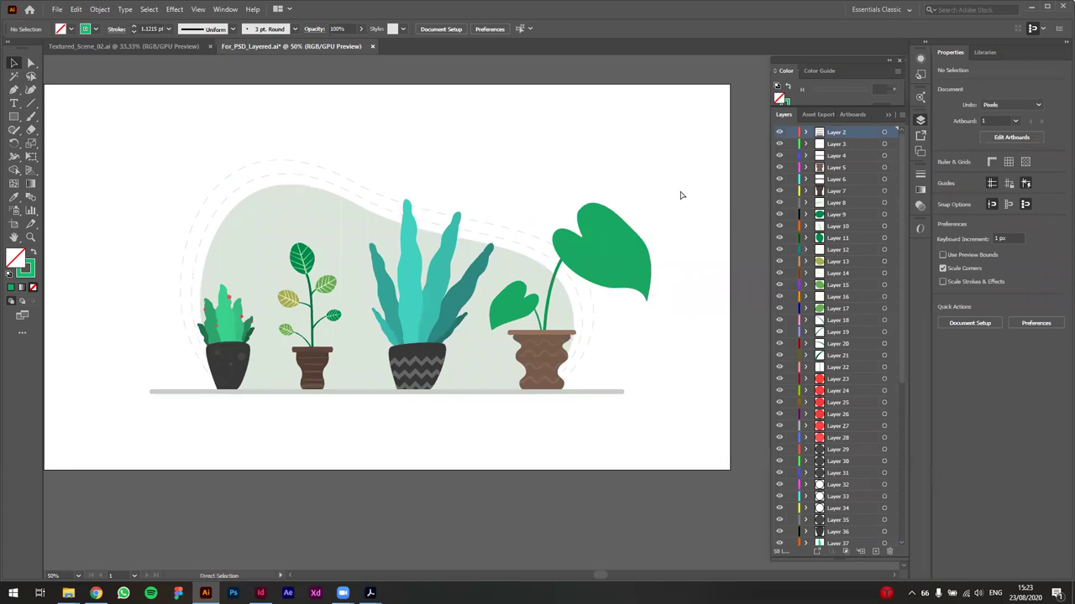
key(ctrl+s)
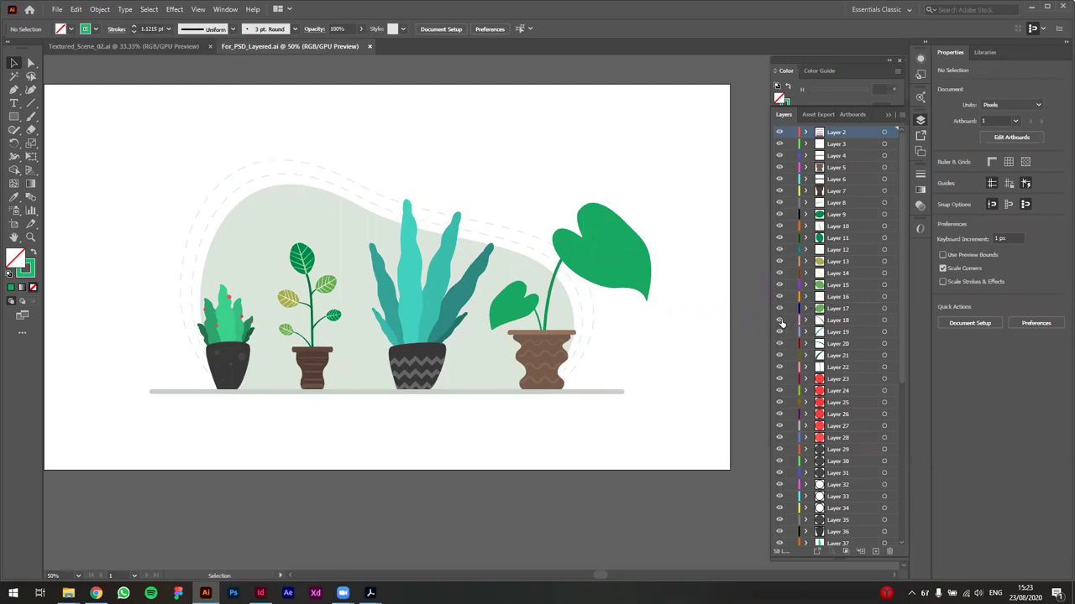
Step: Start exporting the layered plant illustration with Export As, choosing Photoshop (*.PSD) as the file type
scroll(821, 352, down, 5)
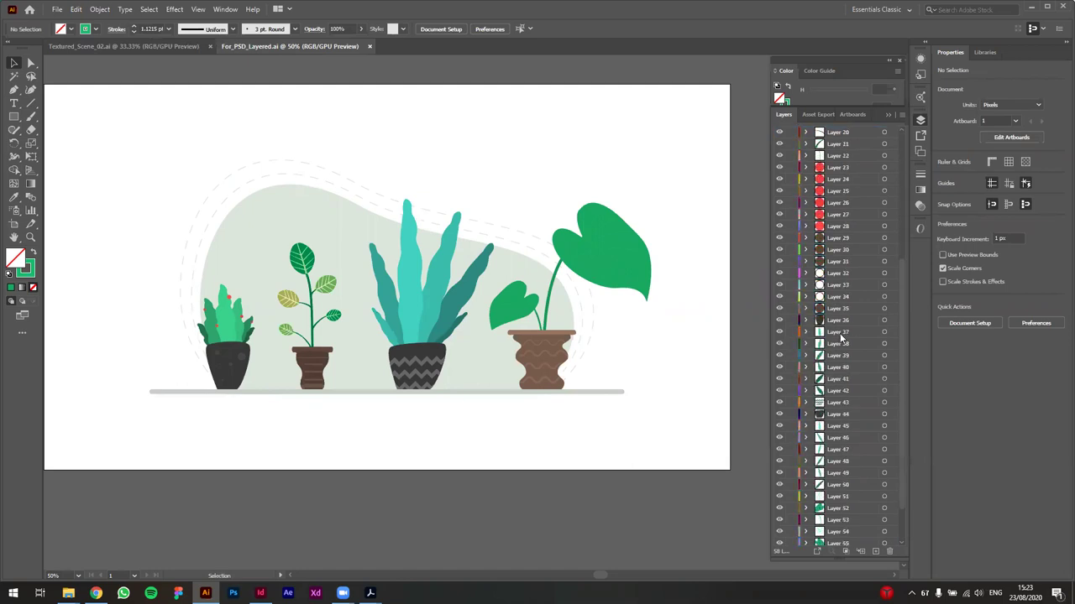
scroll(798, 214, up, 5)
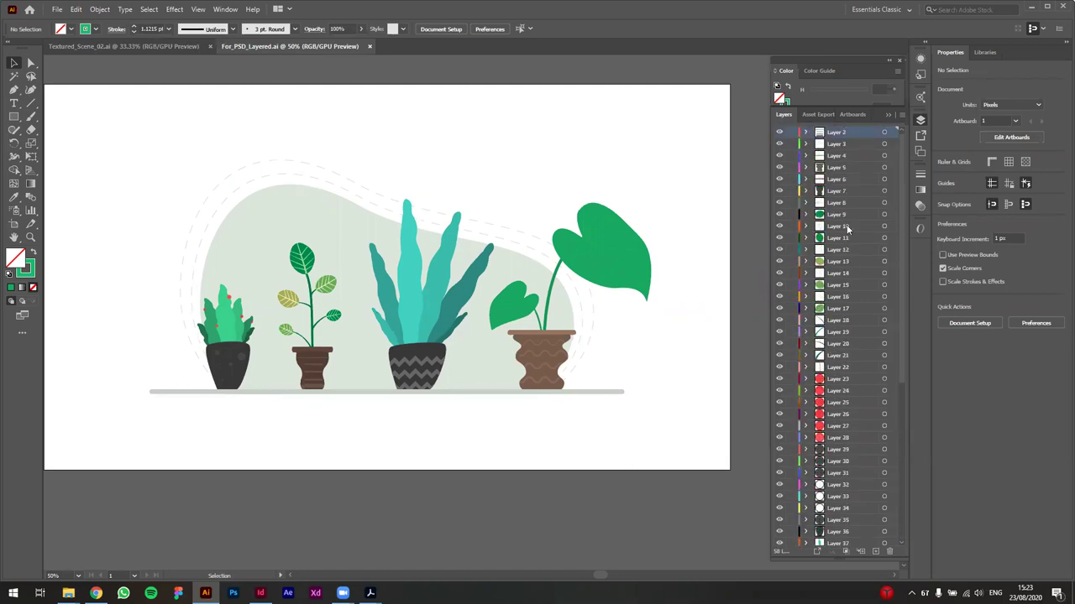
scroll(309, 132, up, 1)
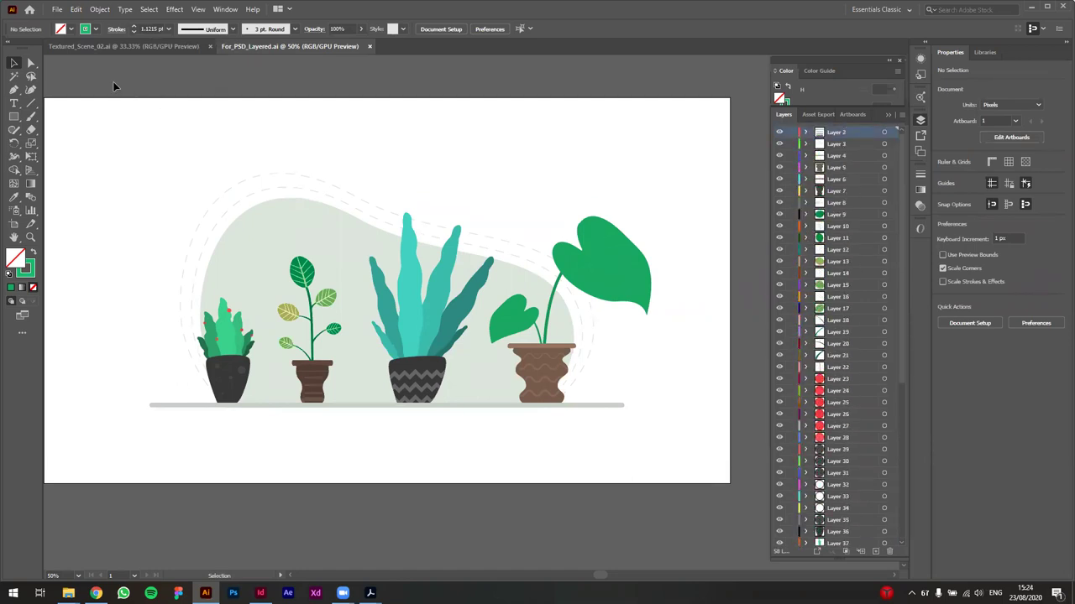
click(58, 10)
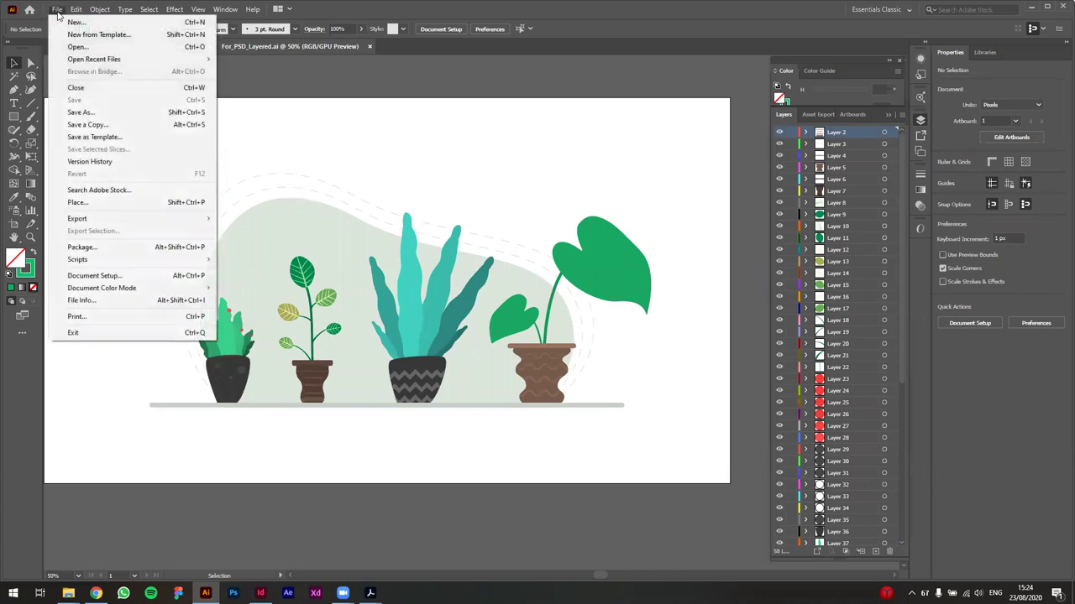
mouse_move(117, 220)
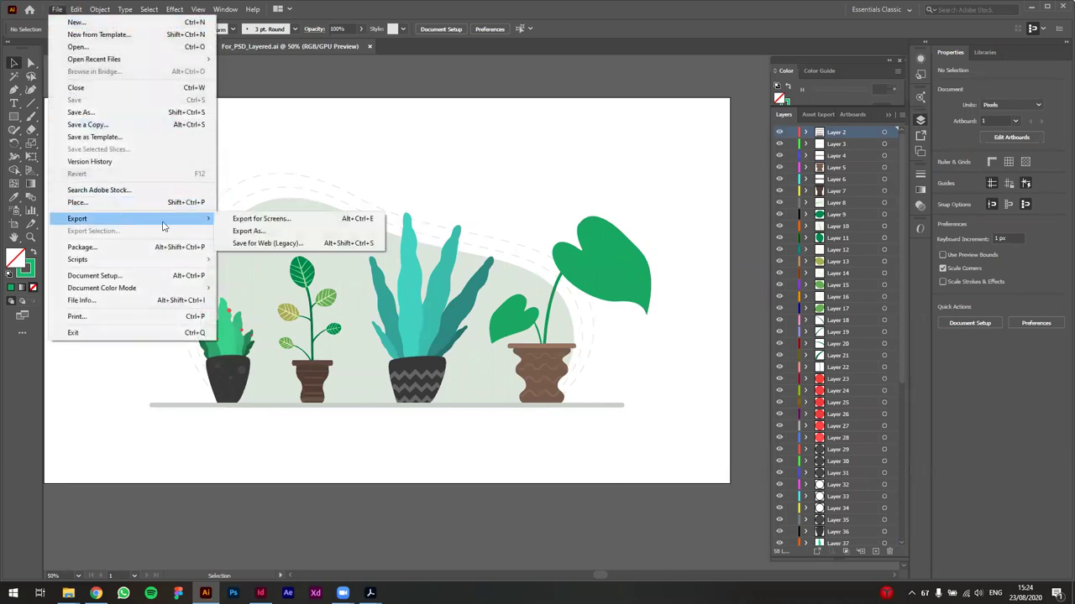
click(280, 236)
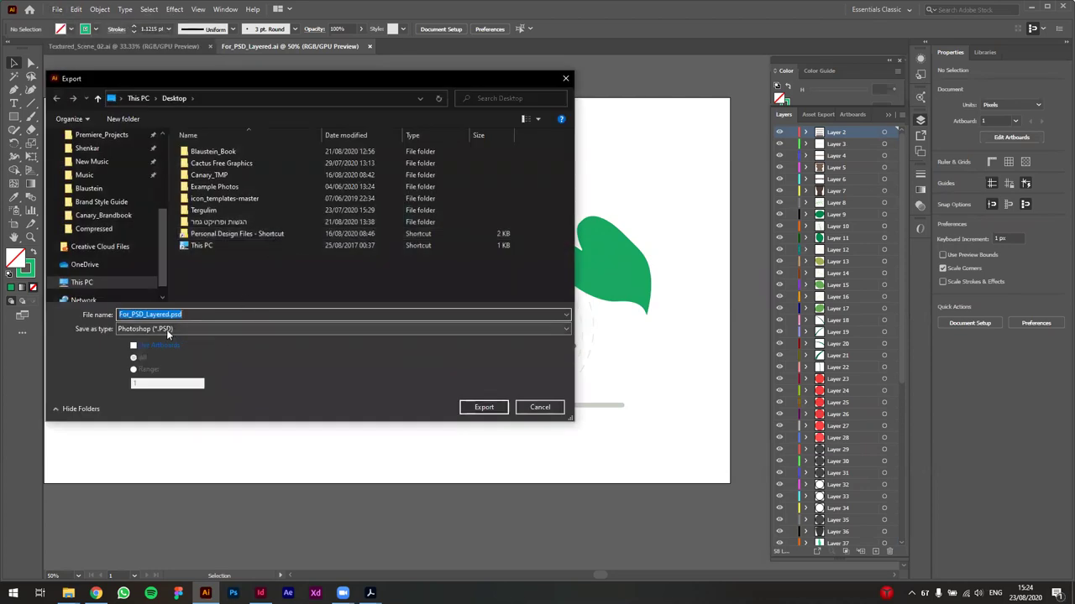
click(166, 329)
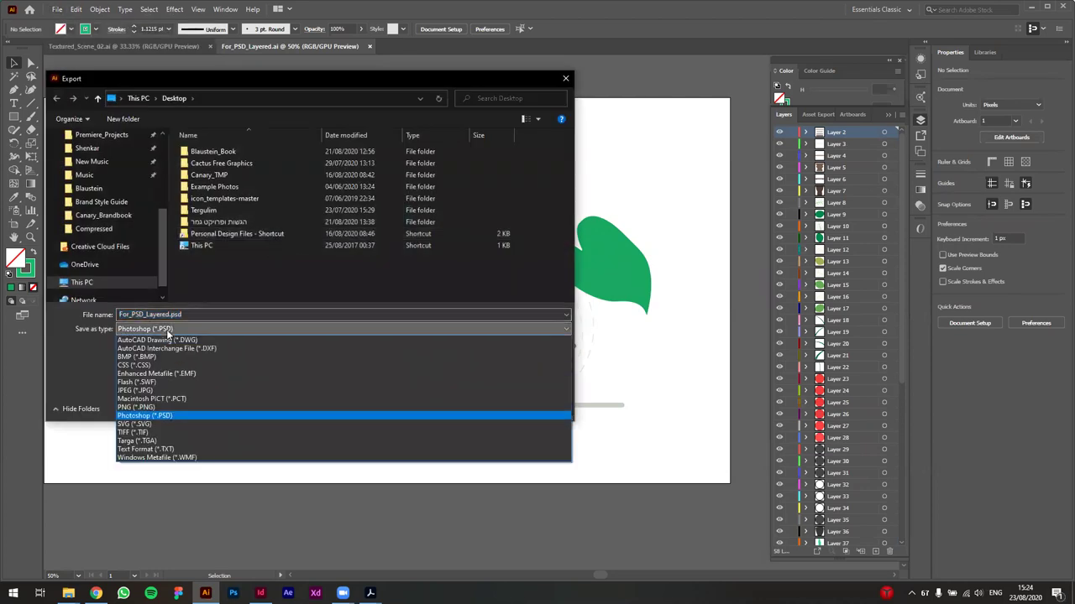
click(172, 417)
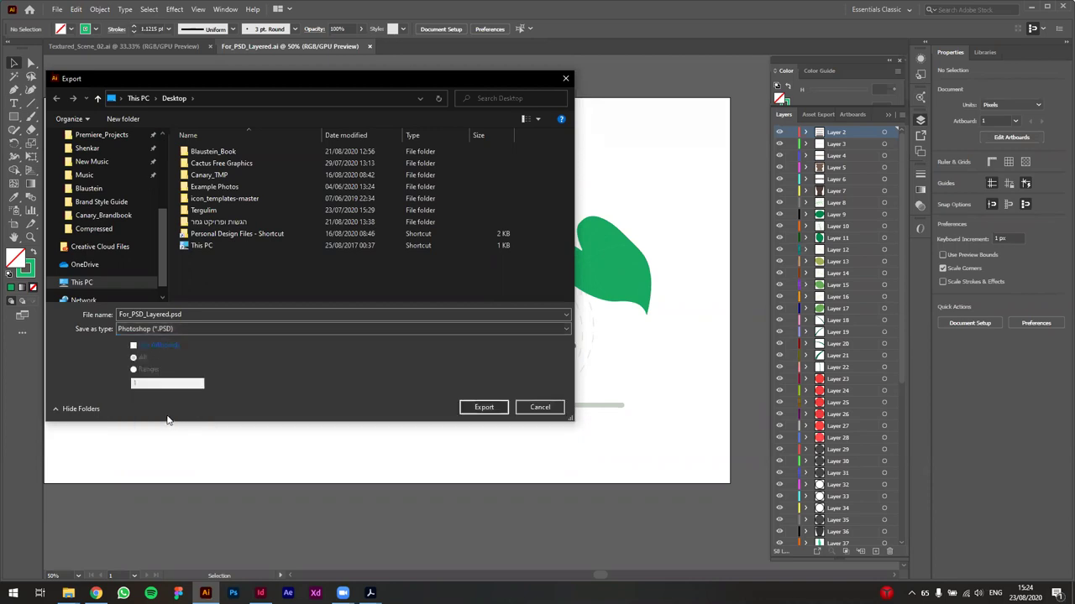
Step: Name the export file Plants_01 on the desktop and proceed to the Photoshop export options
drag(246, 79, 271, 84)
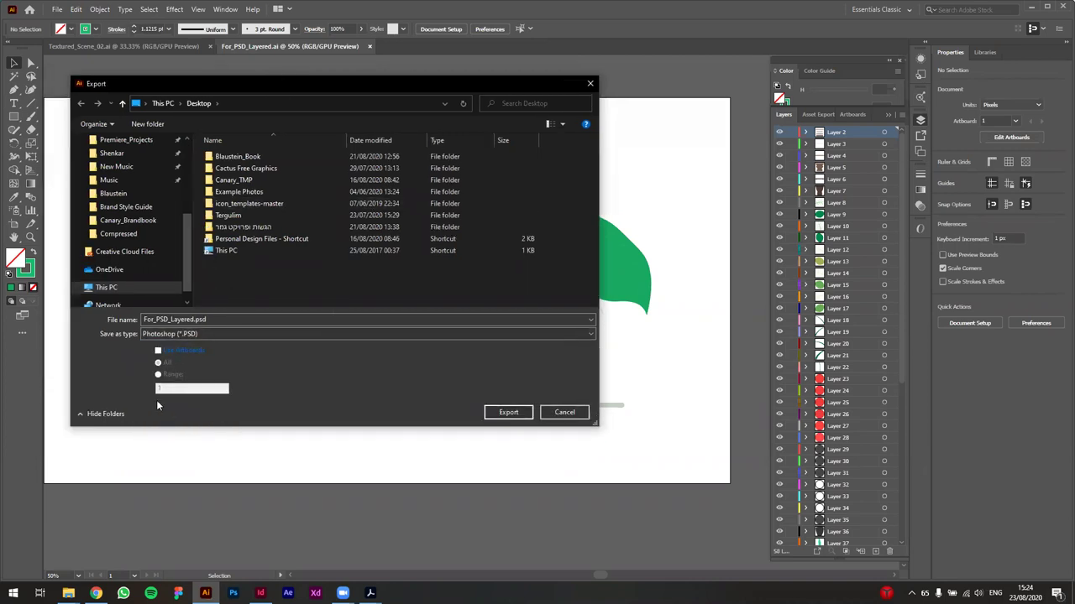
double_click(196, 320)
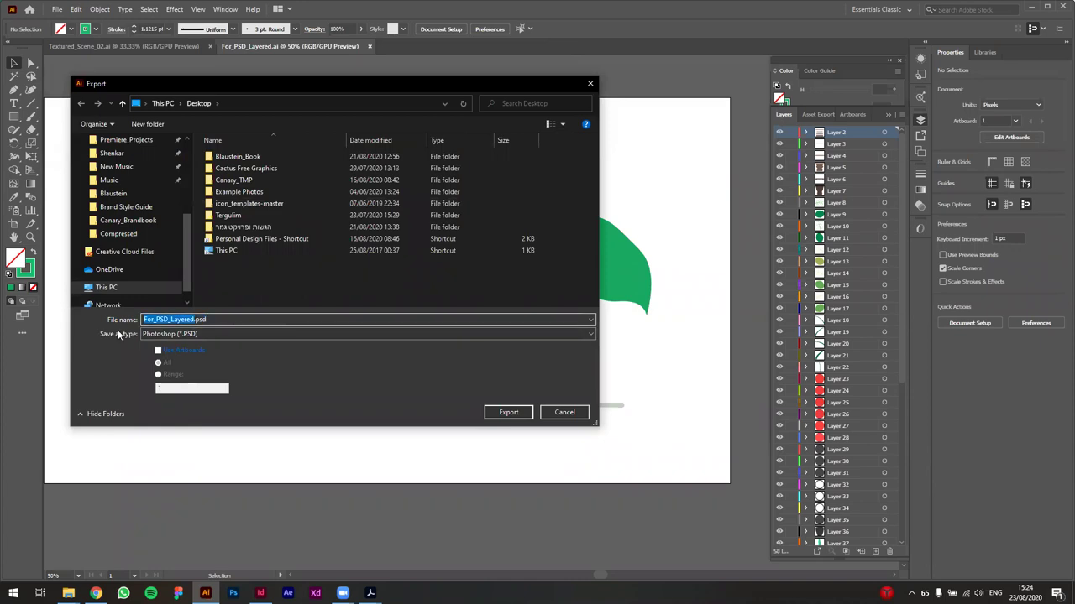
text(Plants_01)
key(Return)
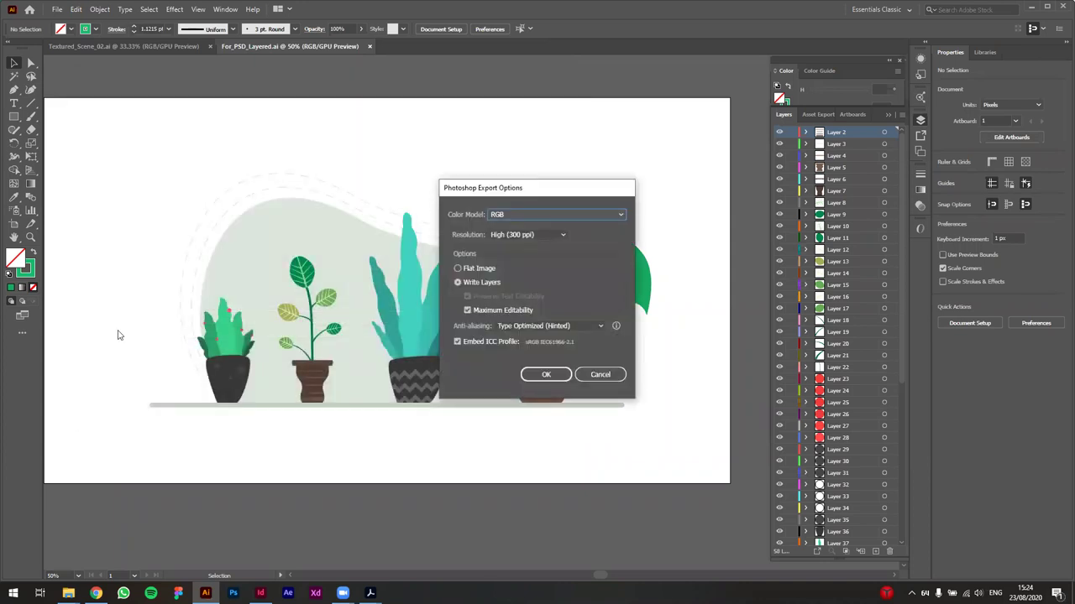
Step: Choose RGB as the color model for the Photoshop export
click(518, 217)
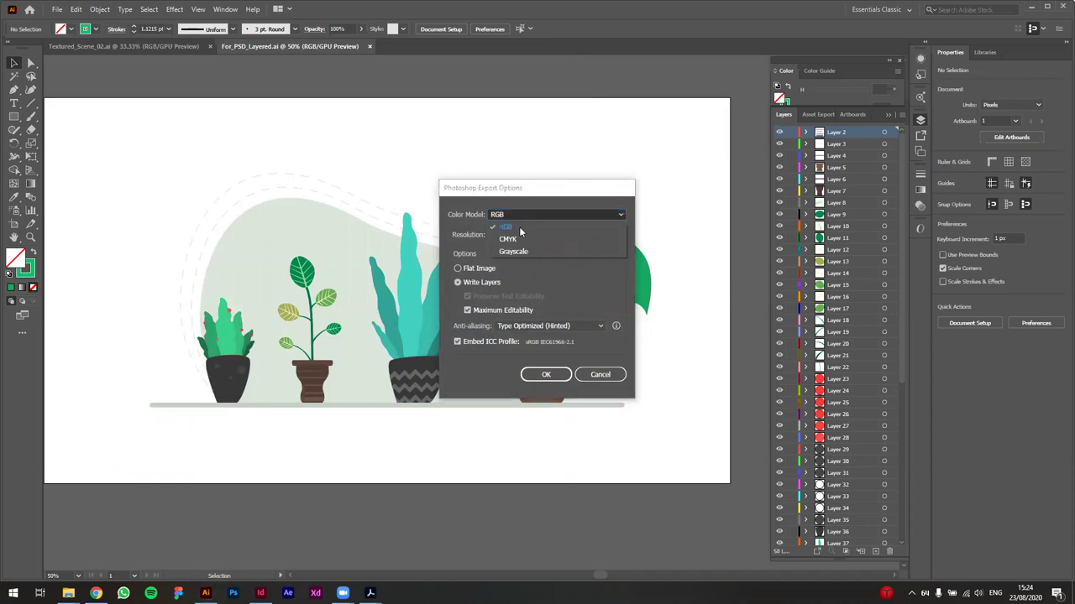
click(535, 219)
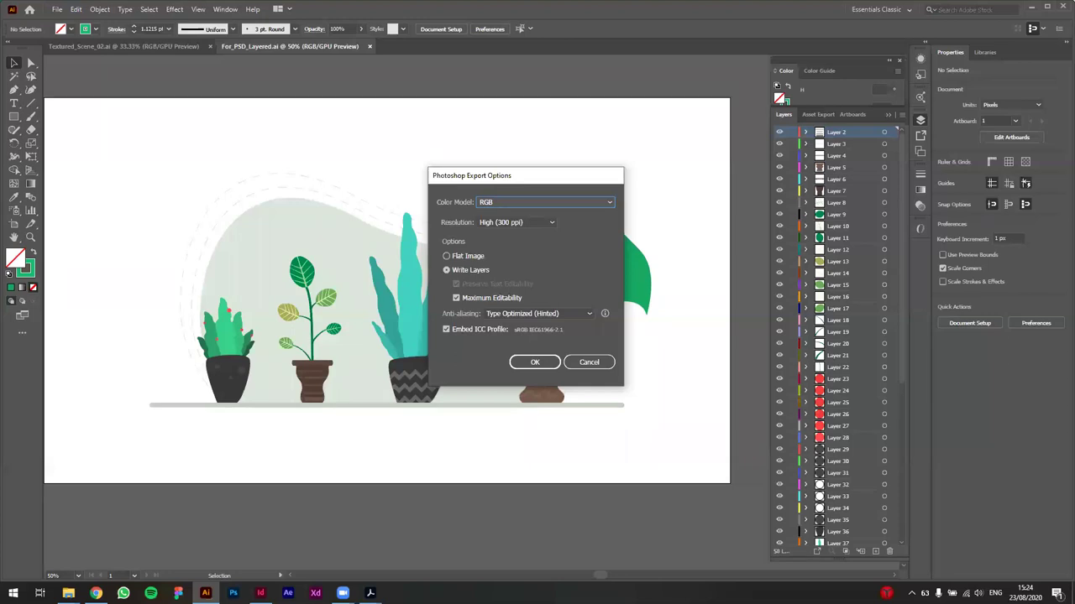
click(520, 202)
click(530, 199)
click(530, 198)
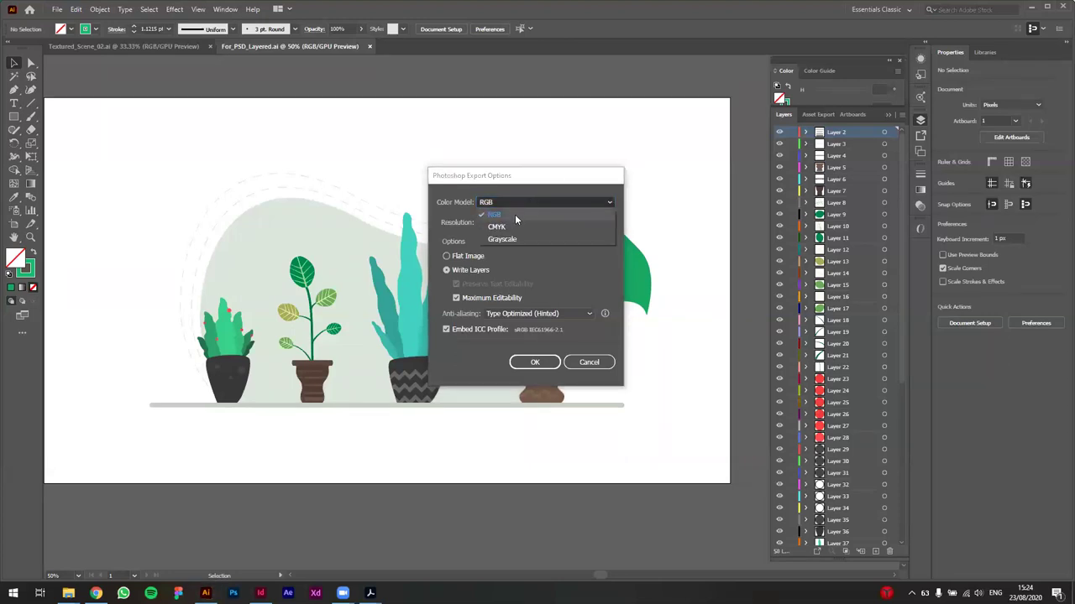
click(512, 215)
Step: Set the export resolution to Screen (72 ppi) and export the PSD file
click(531, 222)
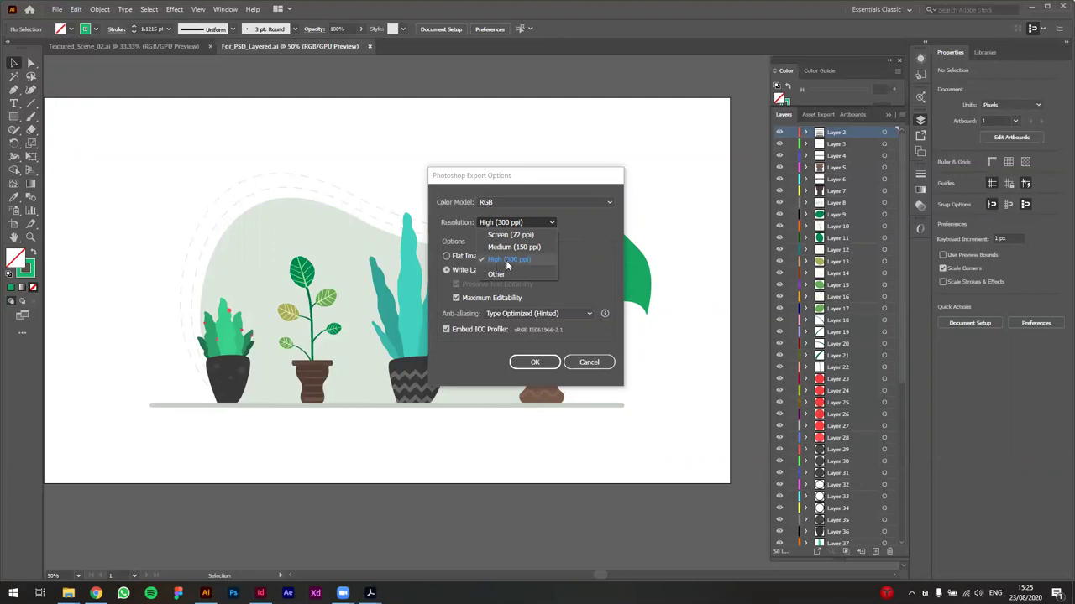
click(518, 235)
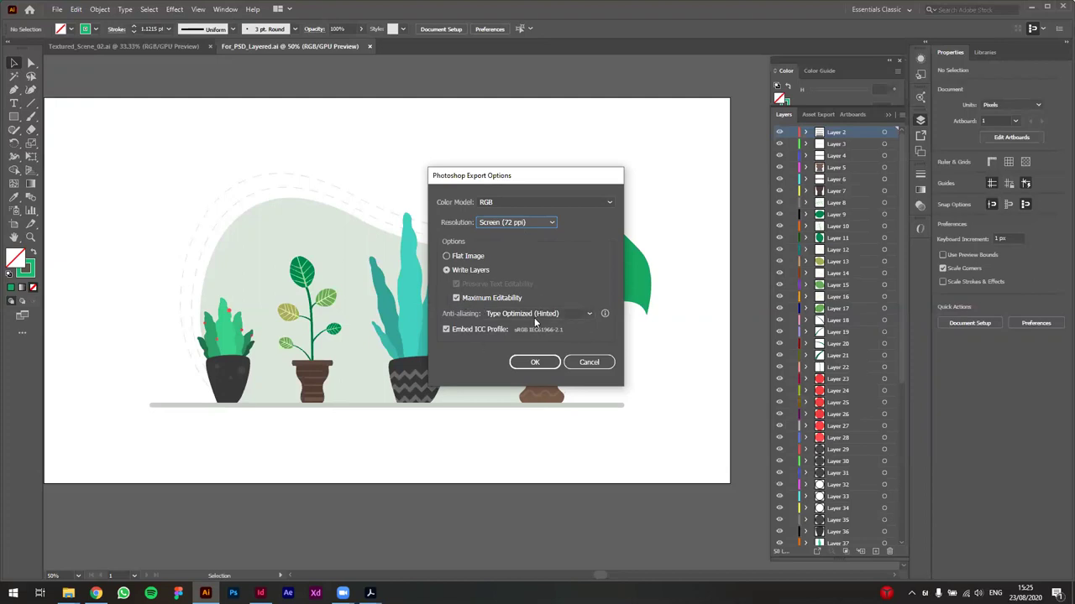
click(535, 362)
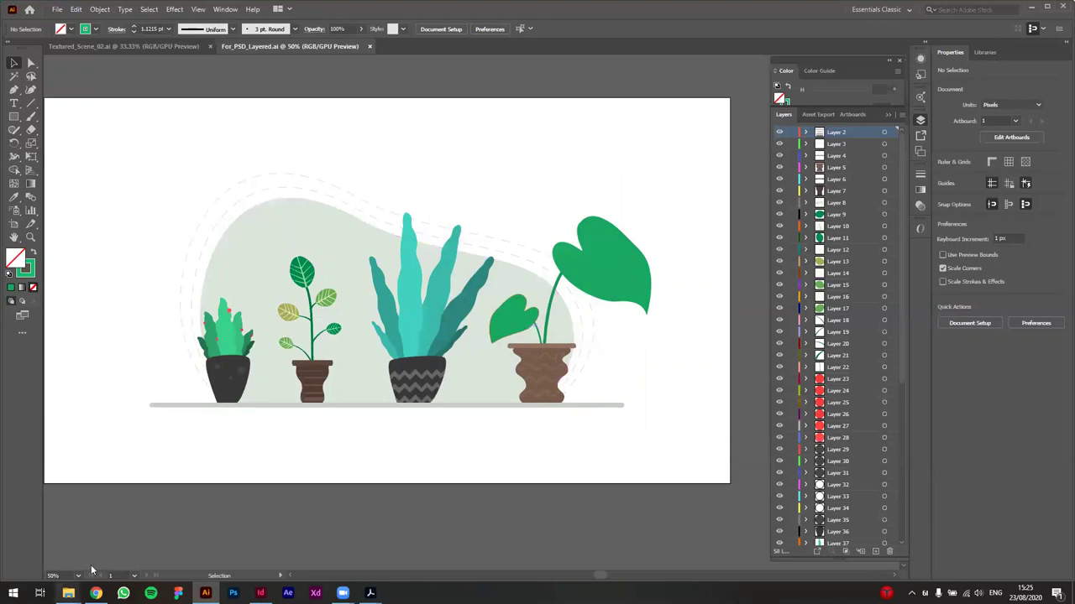
Step: Open the exported Plants_01 PSD from the desktop in Photoshop and switch back to the Illustrator document
click(1047, 6)
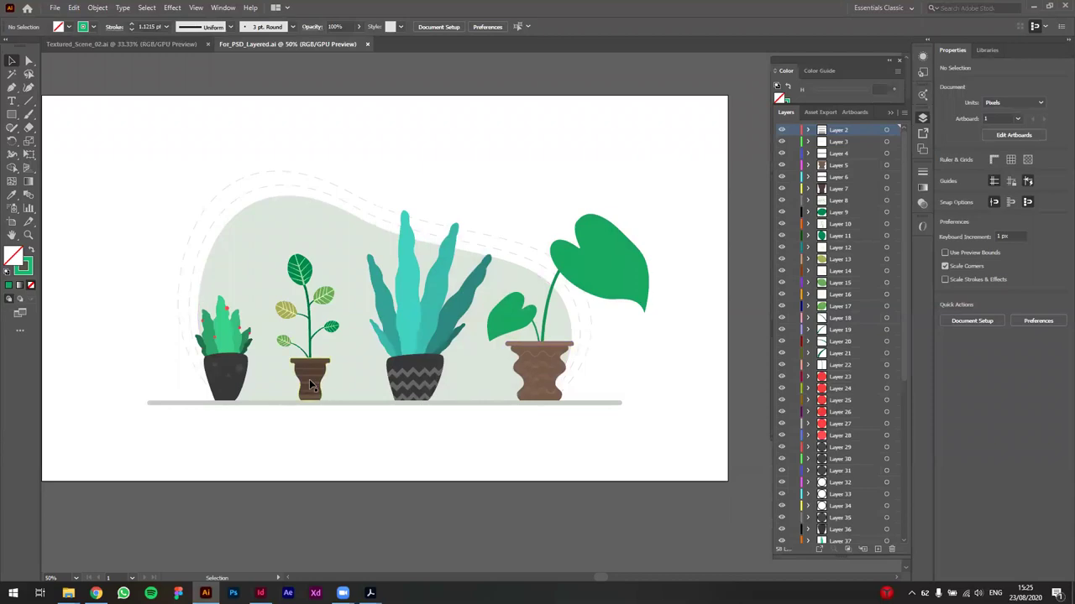
key(super+d)
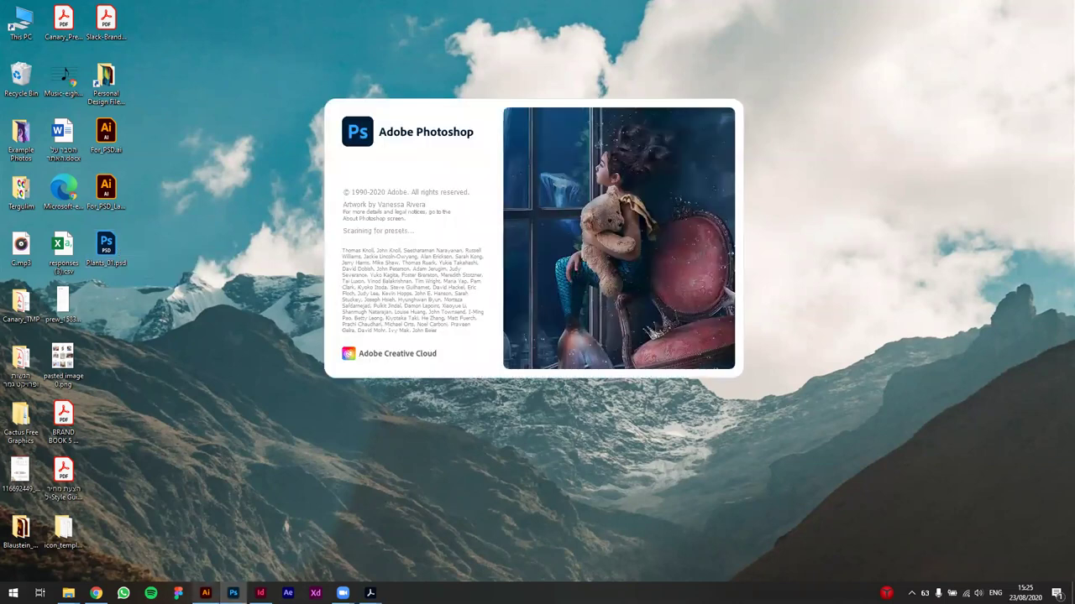
click(206, 593)
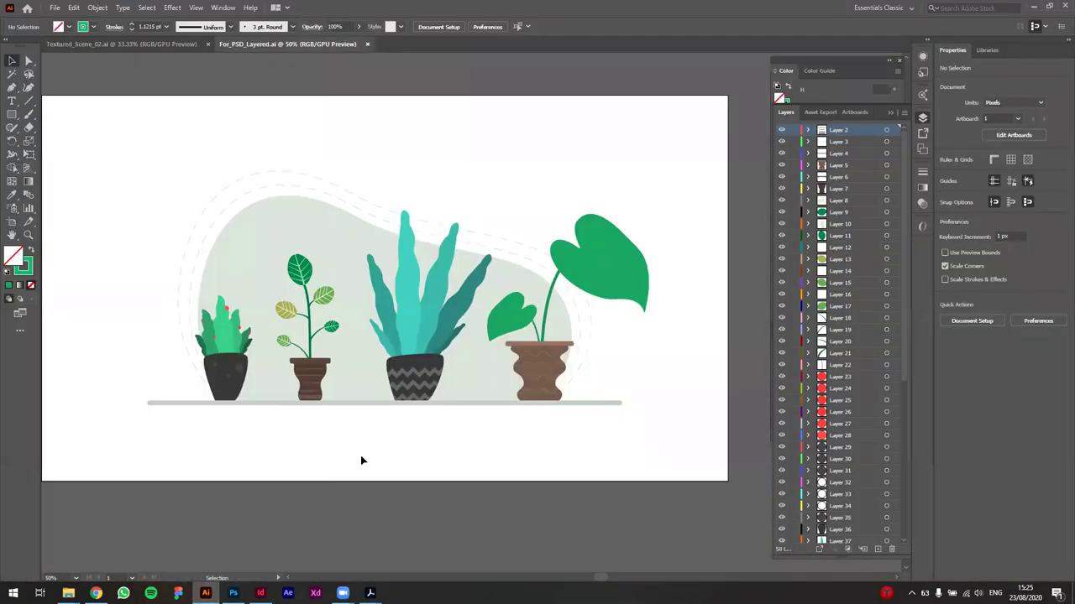
scroll(362, 457, up, 2)
drag(358, 444, 355, 441)
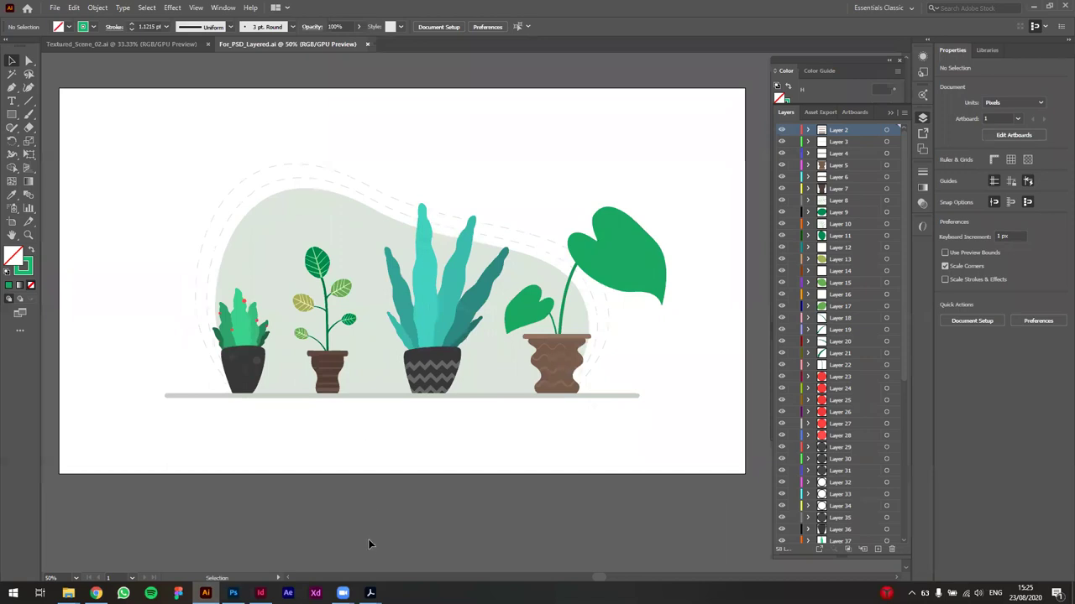
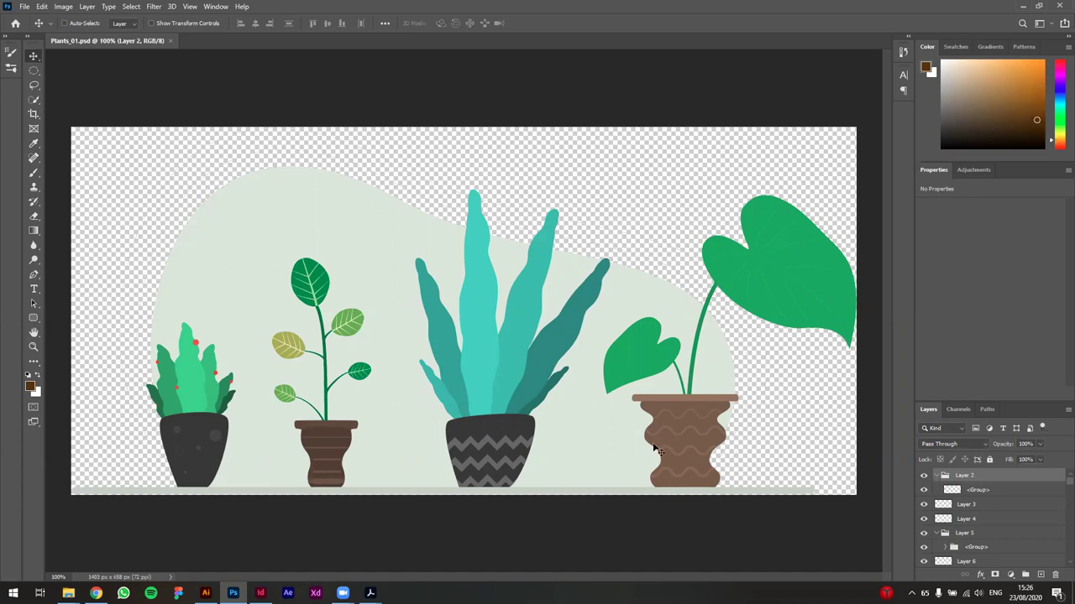
Step: Expand the canvas evenly around the illustration to about 1989 × 932 px with the Crop tool, using the empty Ratio preset
scroll(563, 413, down, 4)
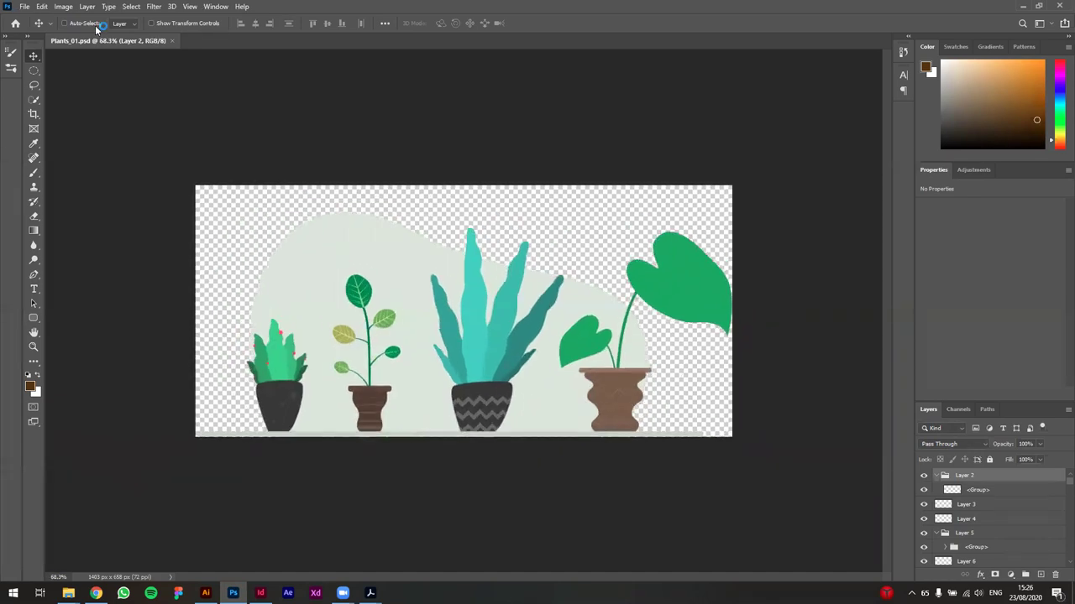
key(c)
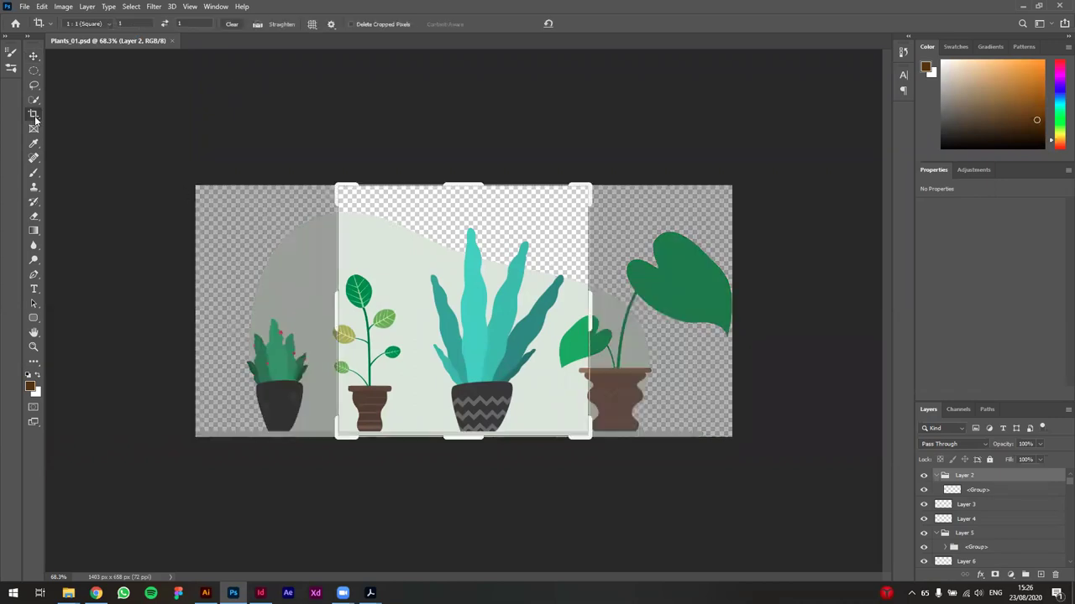
click(107, 26)
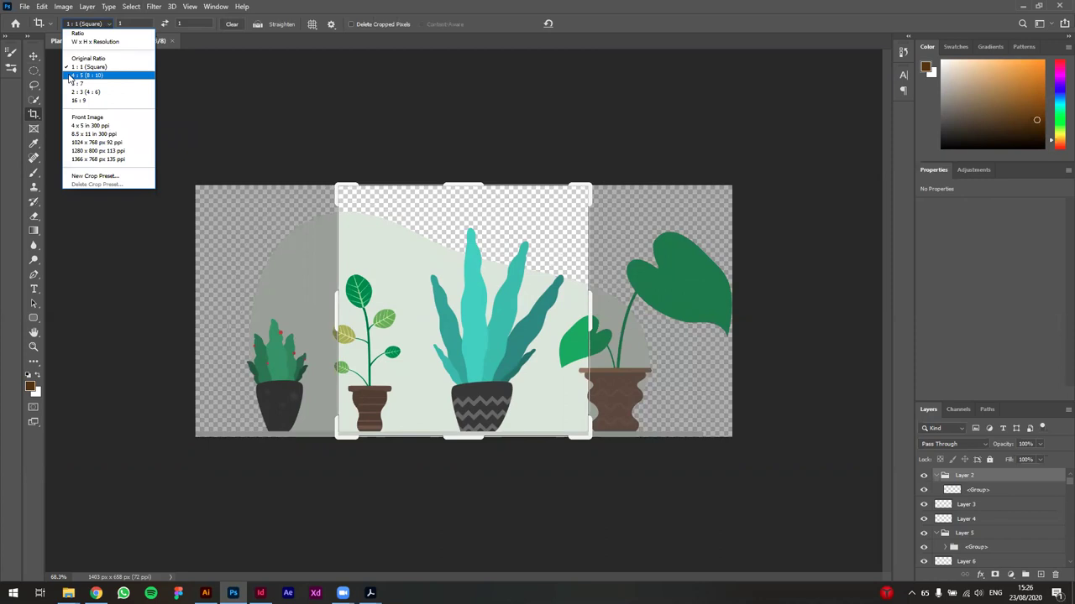
click(76, 33)
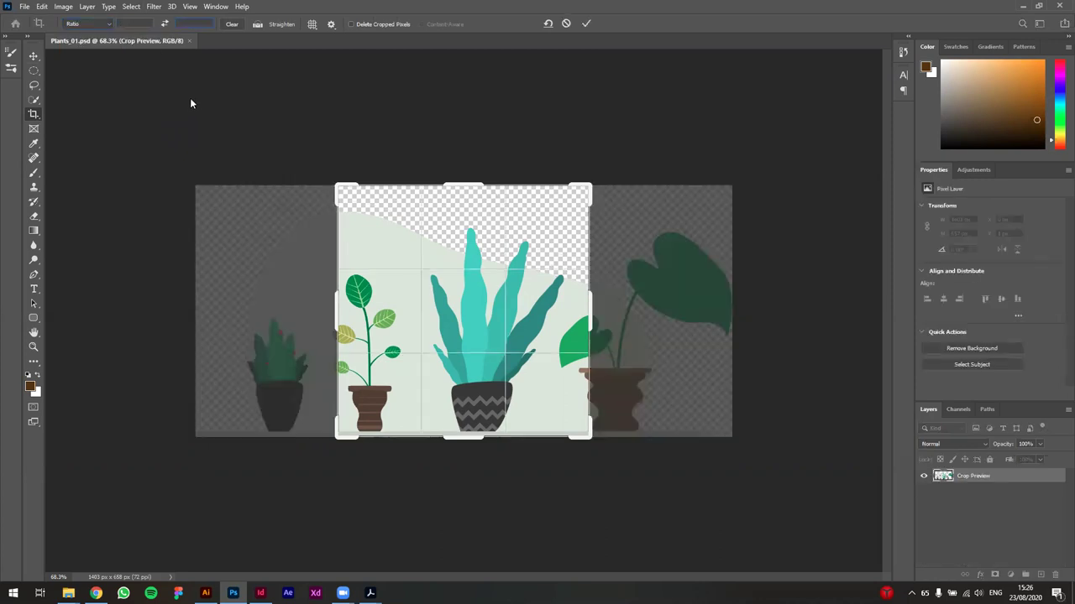
key(ctrl+z)
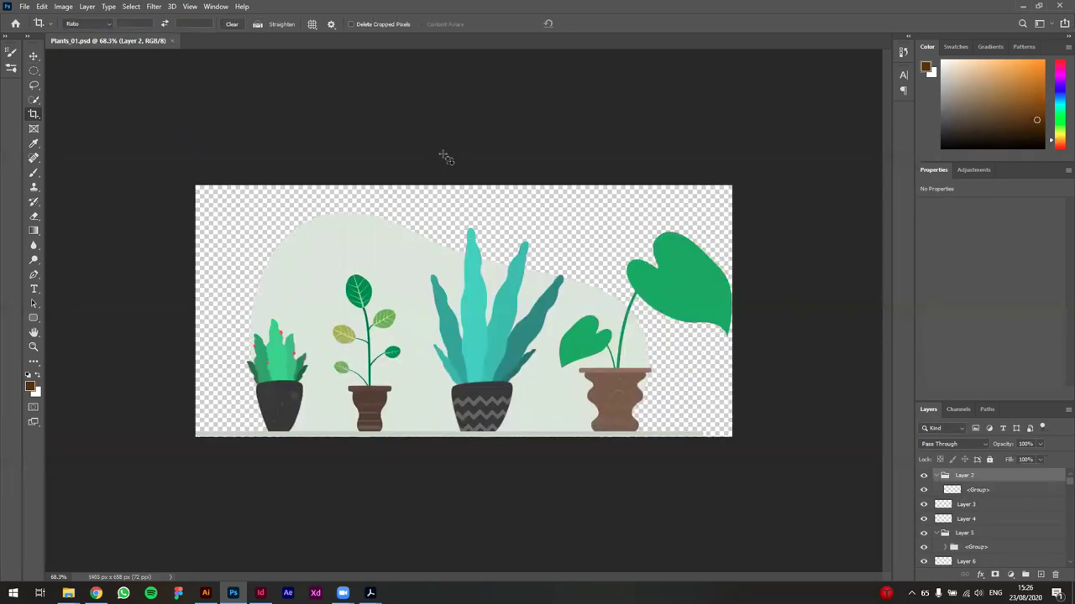
click(471, 225)
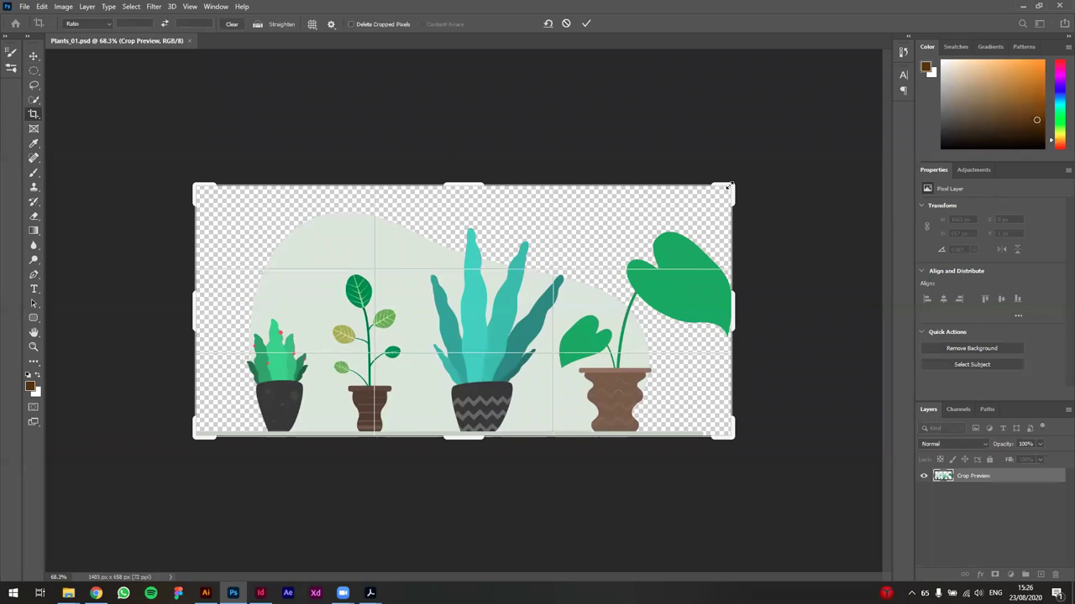
drag(729, 186, 837, 120)
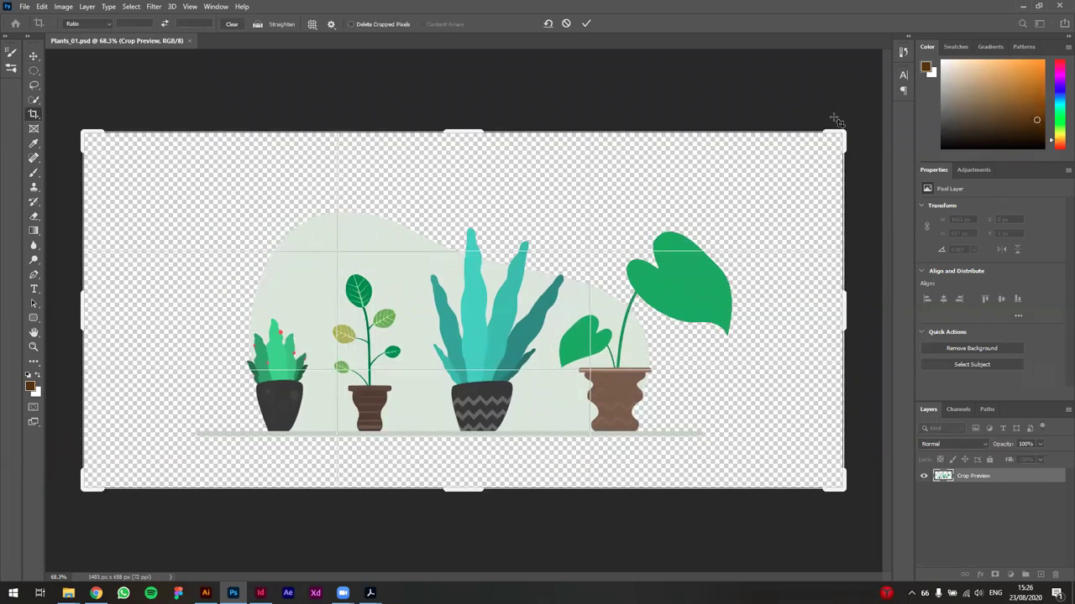
click(587, 24)
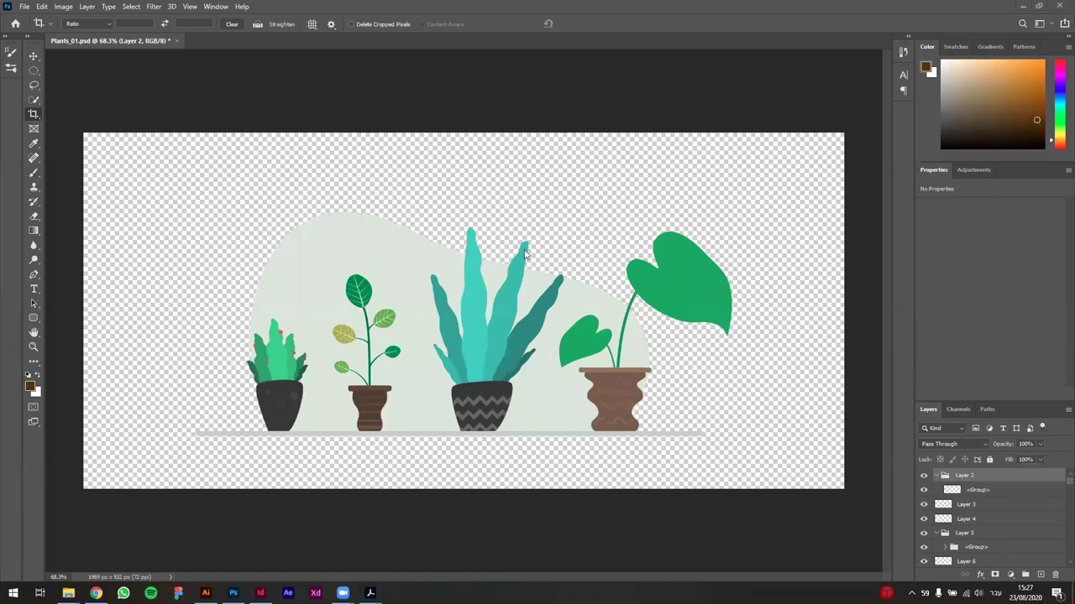
Step: Enlarge the Layers panel and add a new empty layer at the very bottom of the stack, beneath Layer 59
scroll(1036, 518, down, 10)
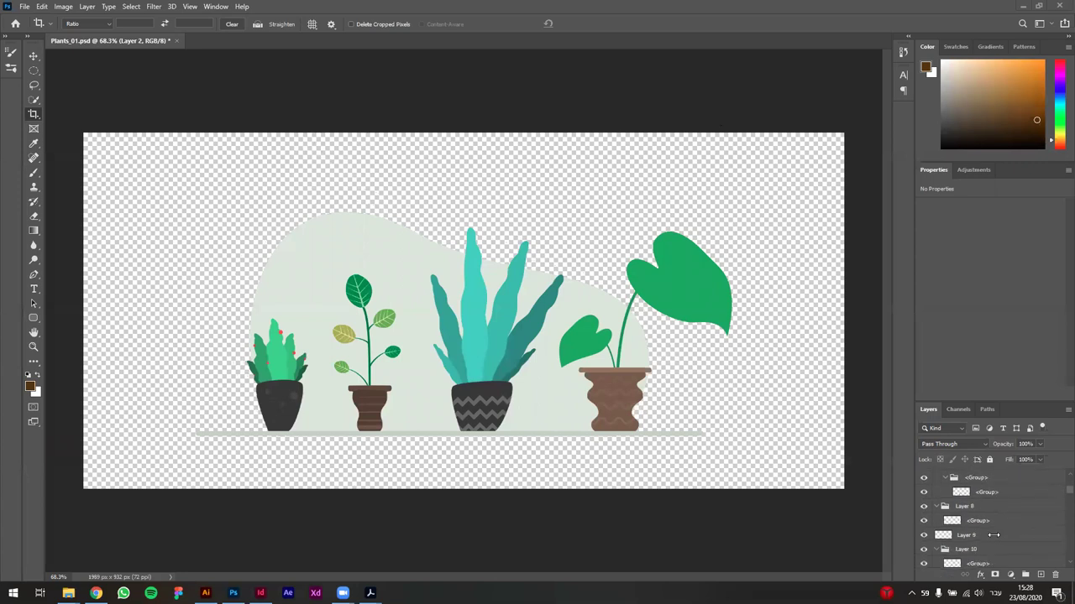
drag(1026, 405, 1011, 199)
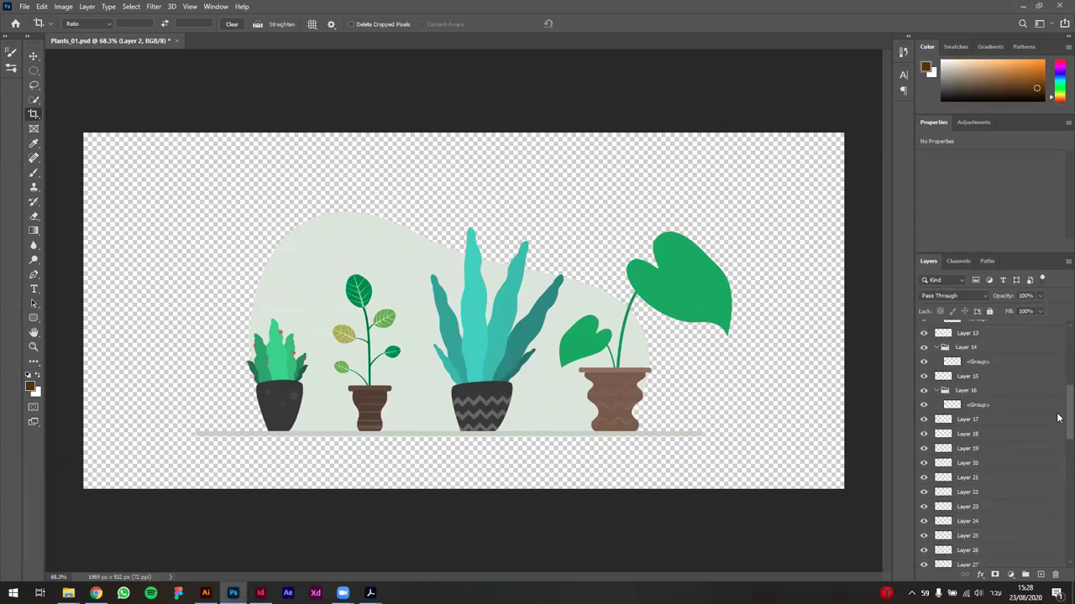
drag(1063, 420, 1056, 577)
click(995, 561)
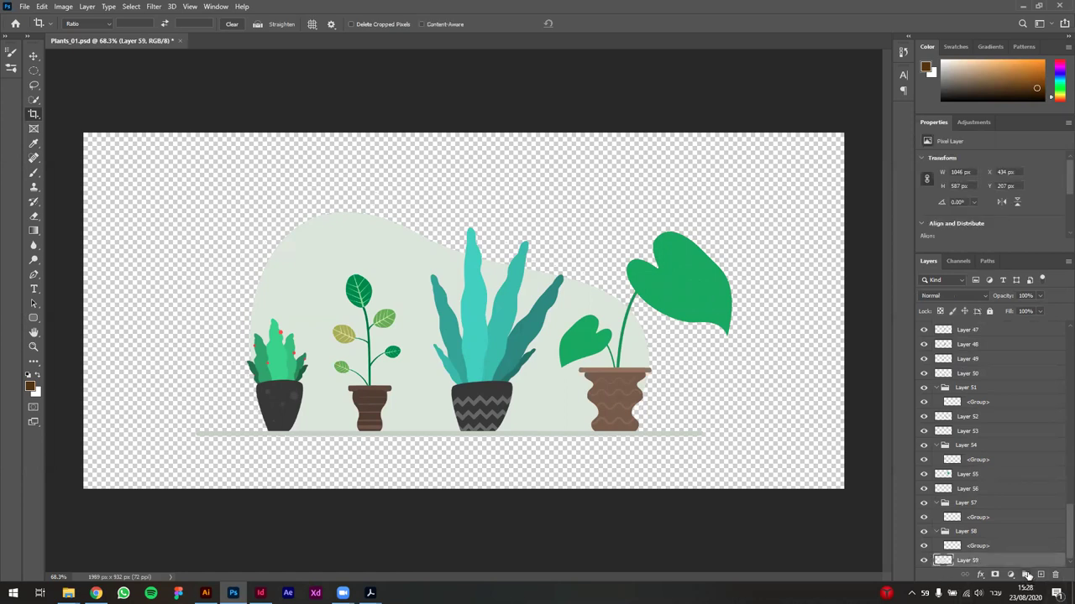
click(1040, 575)
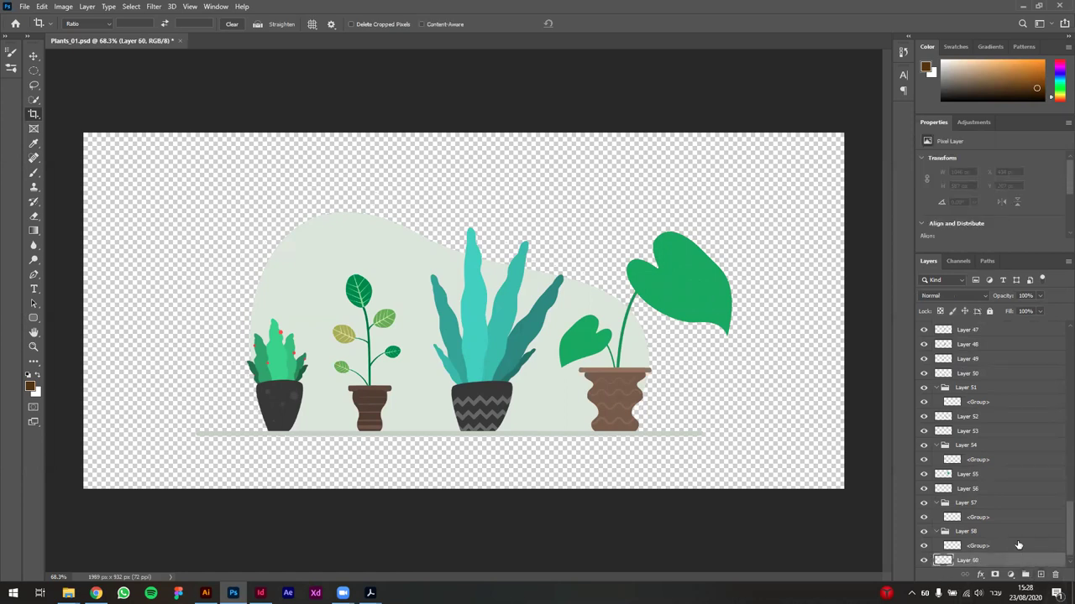
key(ctrl+bracketleft)
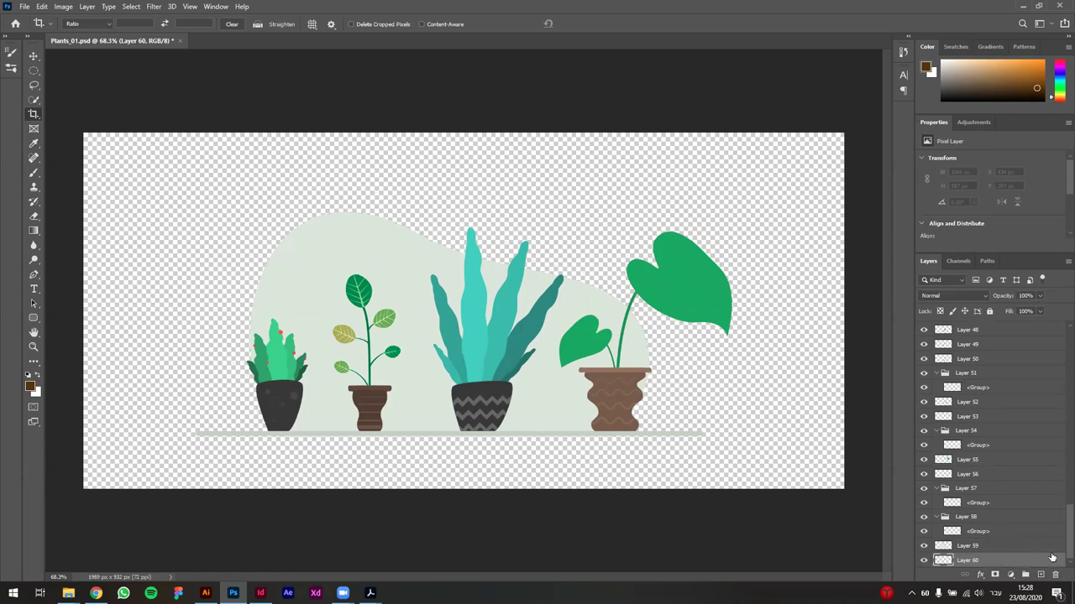
Step: Add a white (#ffffff) Solid Color fill layer behind the whole illustration
click(1011, 576)
click(1006, 379)
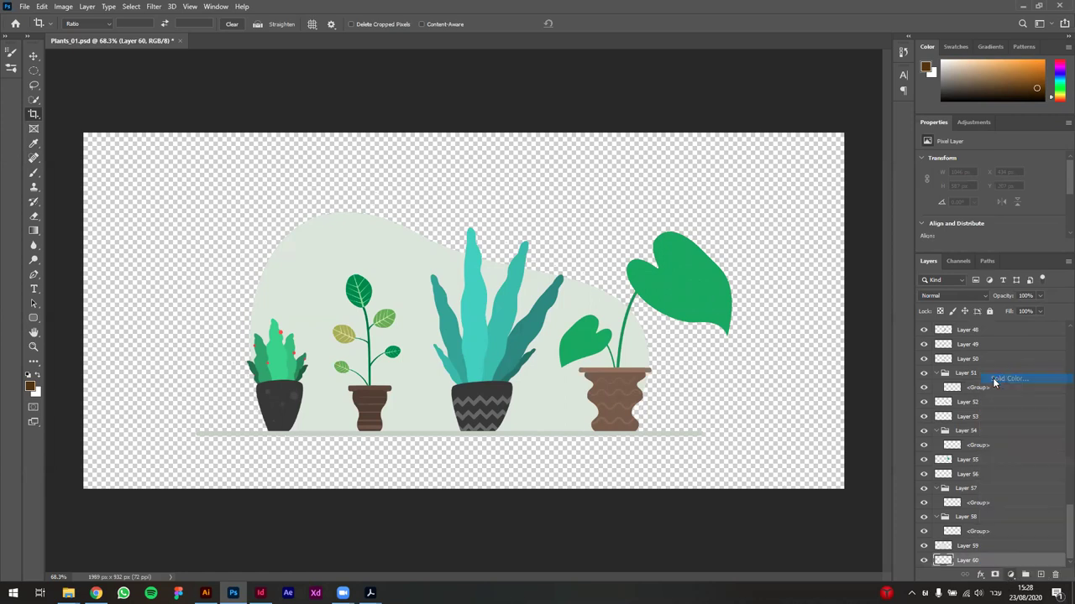
text(ffffff)
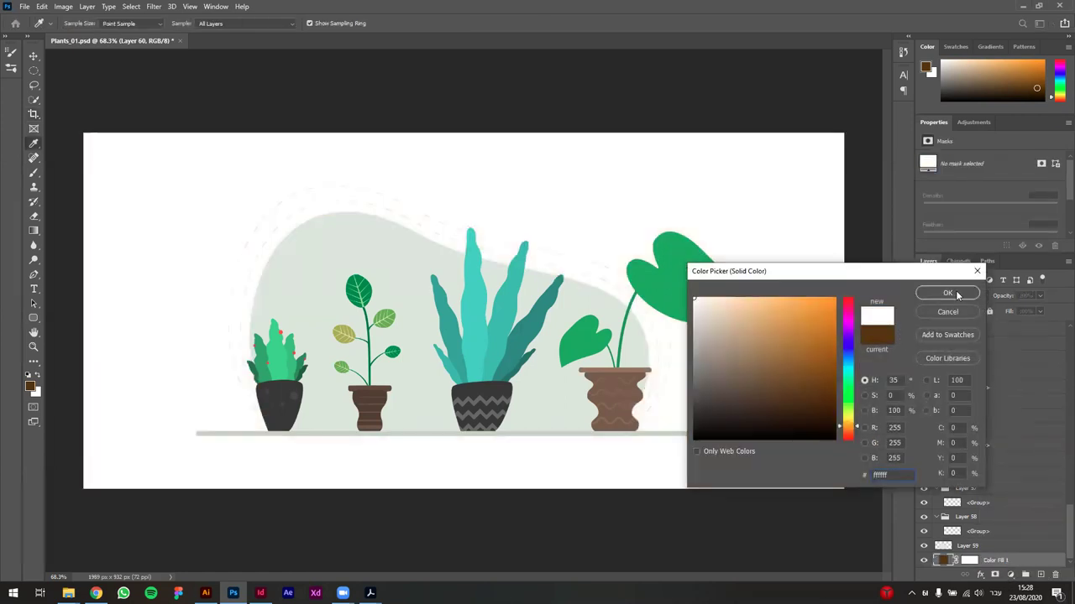
click(947, 292)
key(c)
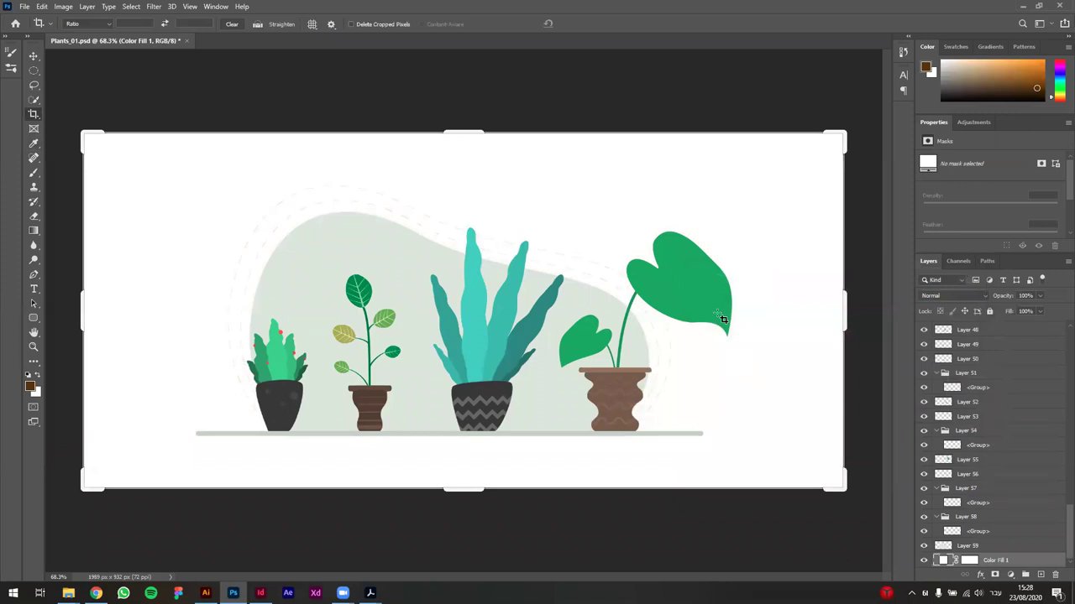
Step: Turn on Auto-Select by layer for the Move tool
click(34, 56)
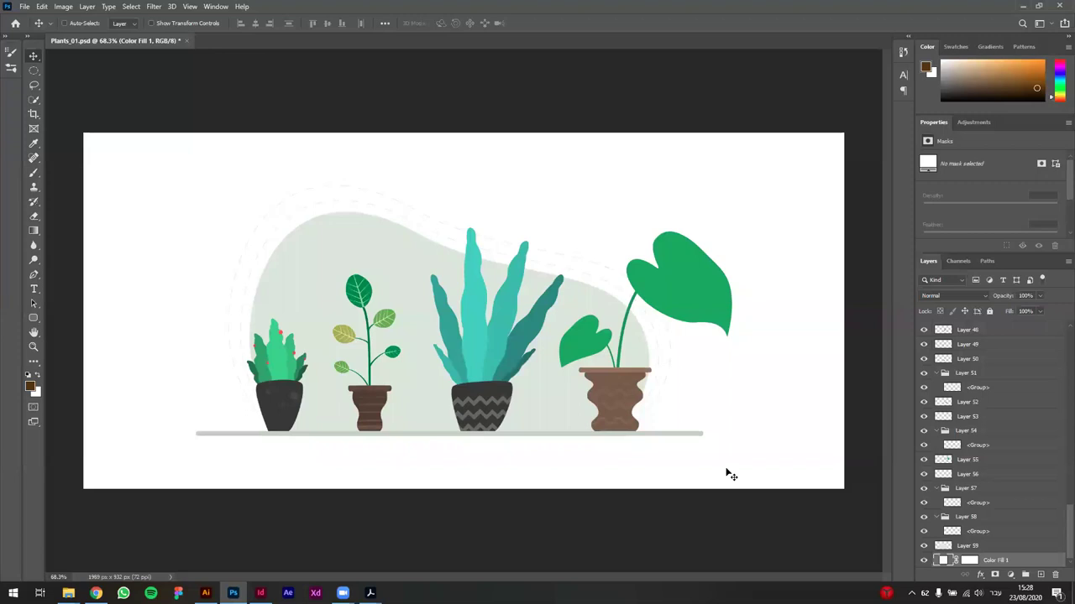
scroll(1006, 400, up, 1)
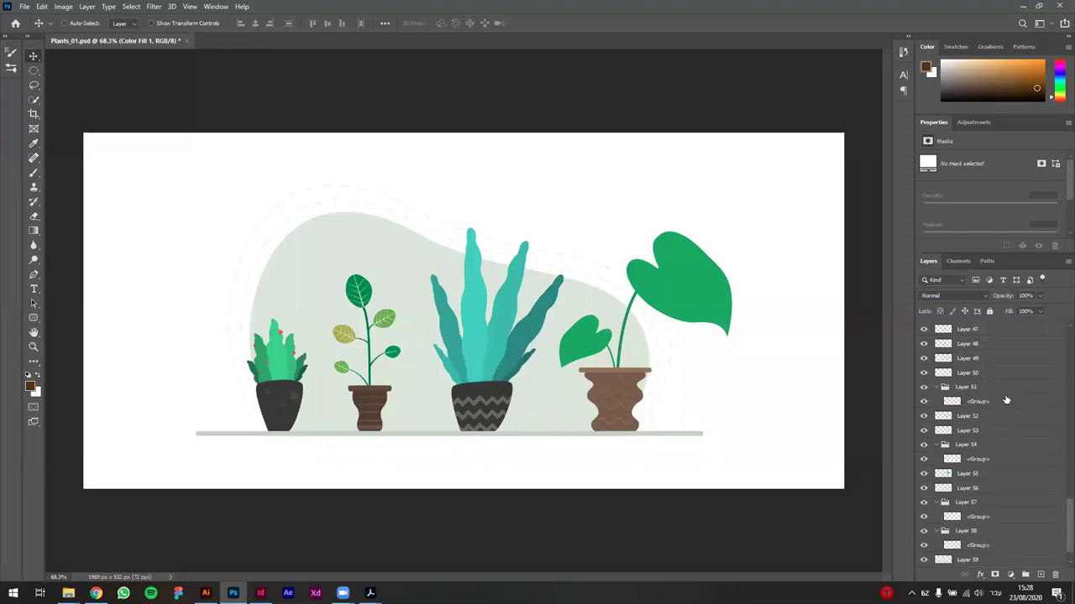
scroll(1006, 400, up, 8)
drag(1058, 509, 1059, 343)
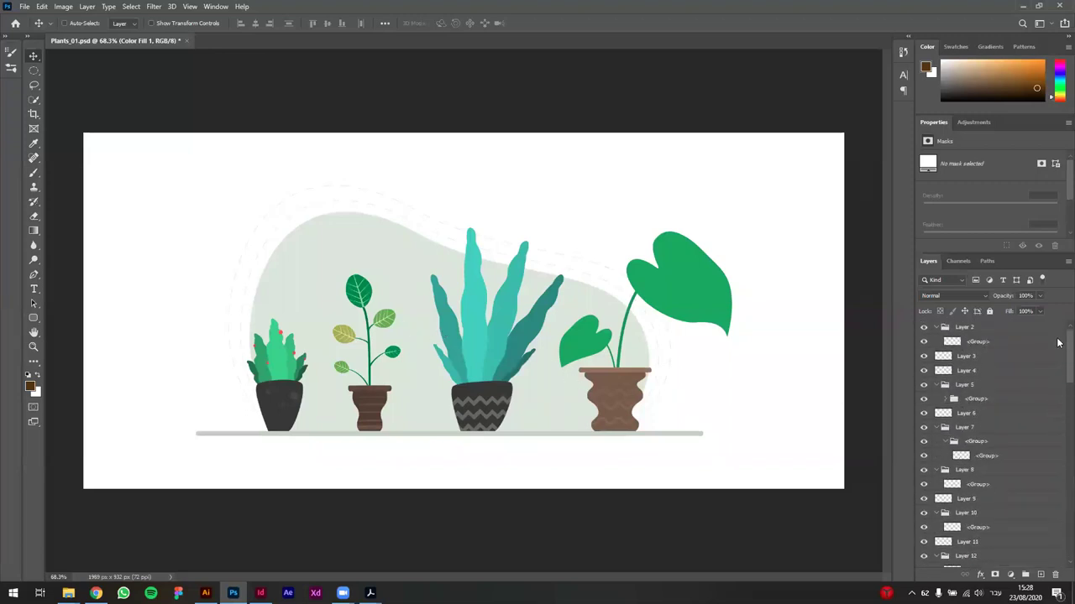
click(65, 24)
Step: Select the tall central leaf of the turquoise plant on the canvas and check its layer by hiding and showing it
click(474, 322)
click(923, 561)
click(924, 560)
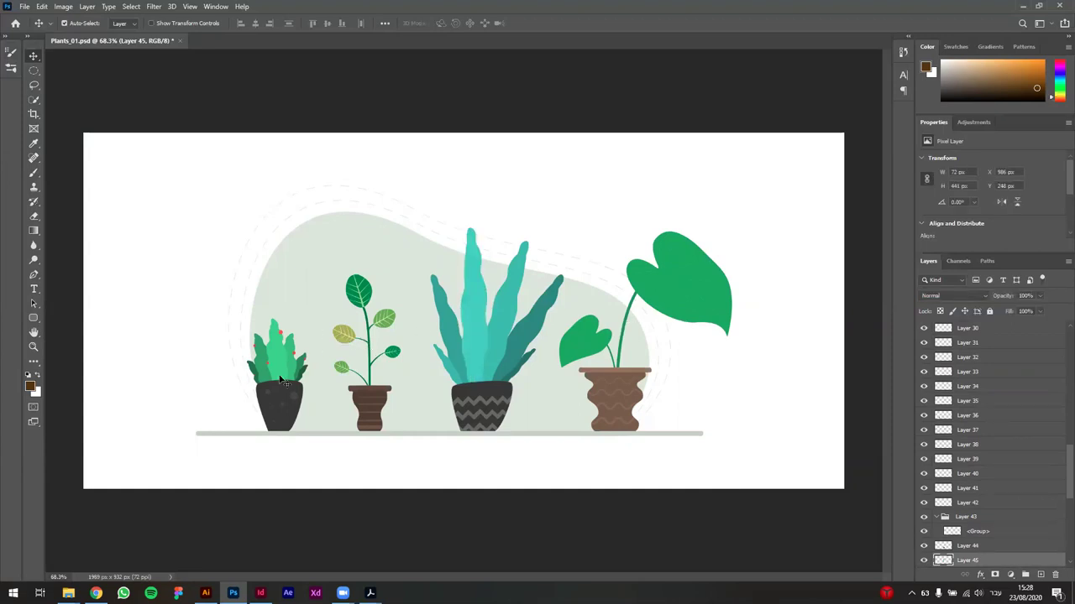
key(ctrl)
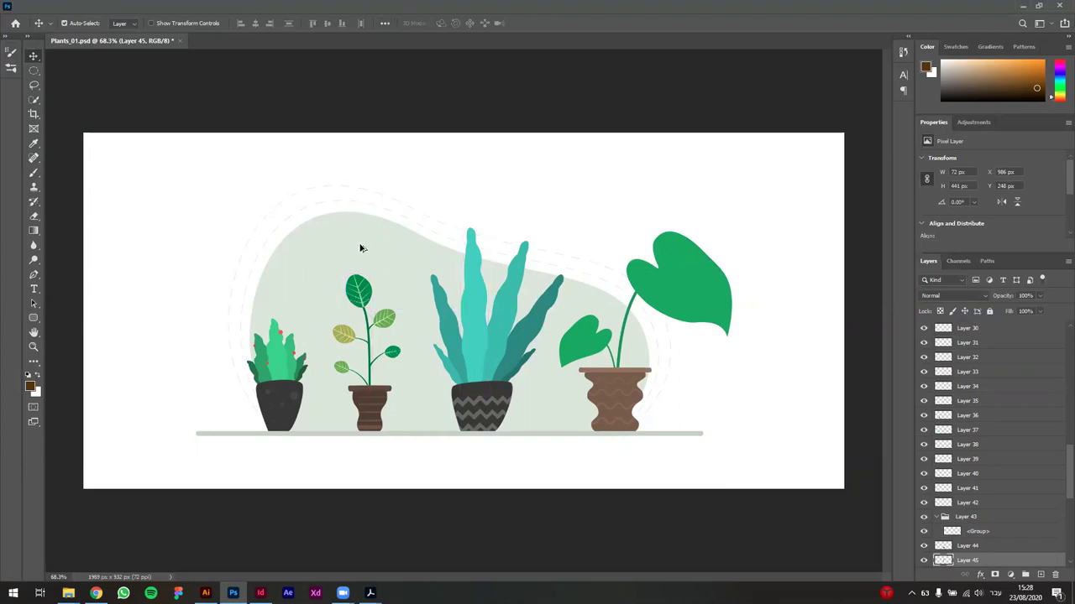
Step: Select the top dark green leaf of the second plant and check its layer by hiding and showing it
scroll(365, 285, up, 5)
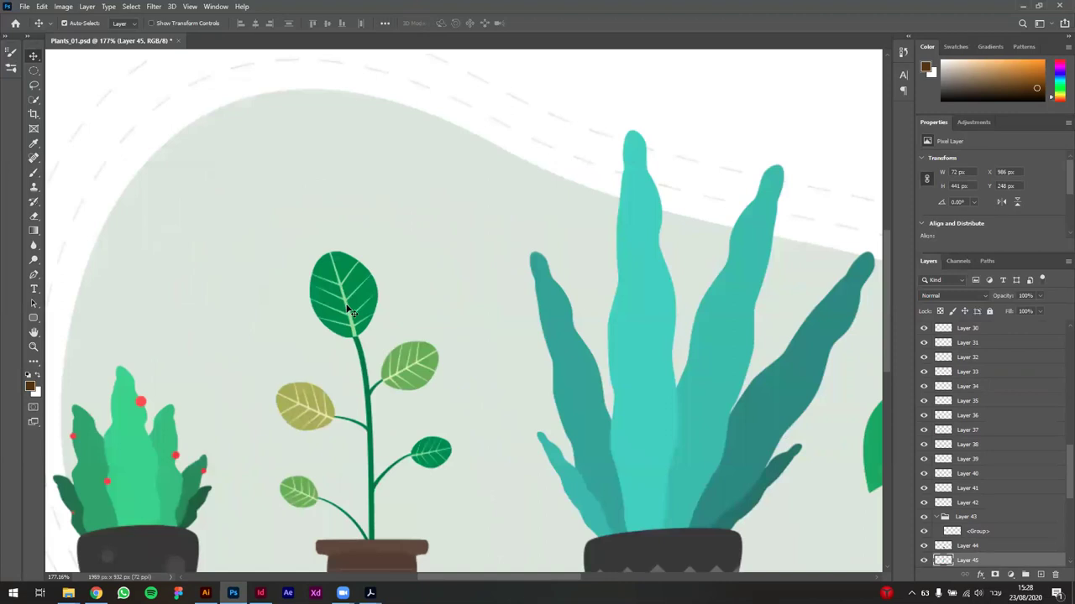
click(348, 310)
scroll(391, 357, down, 3)
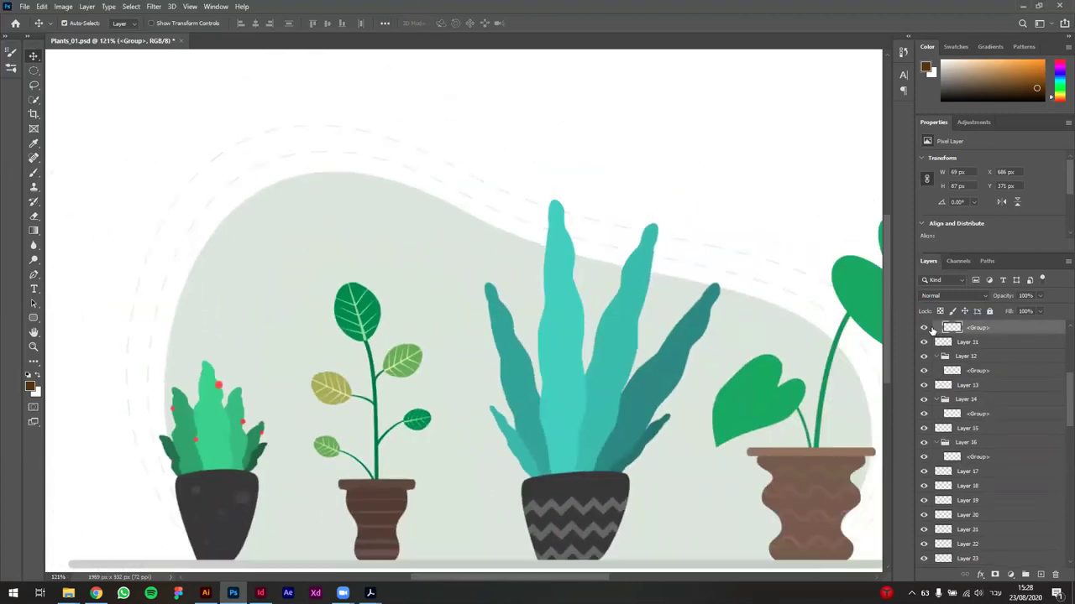
click(925, 327)
click(924, 328)
scroll(983, 336, up, 3)
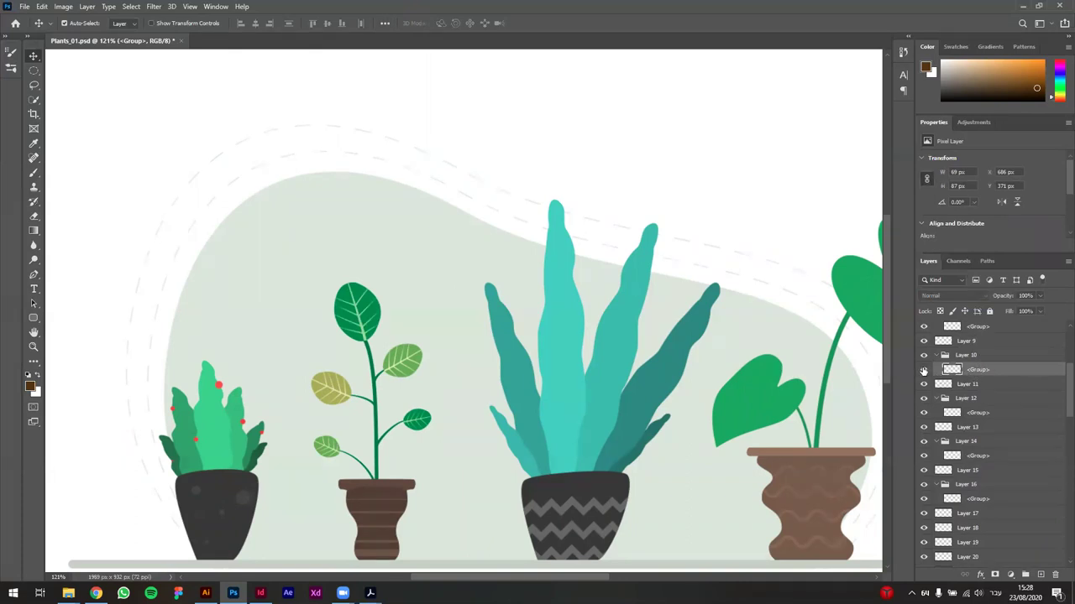
Step: Select the body of the zigzag-patterned pot under the turquoise plant directly on the canvas
scroll(594, 467, down, 3)
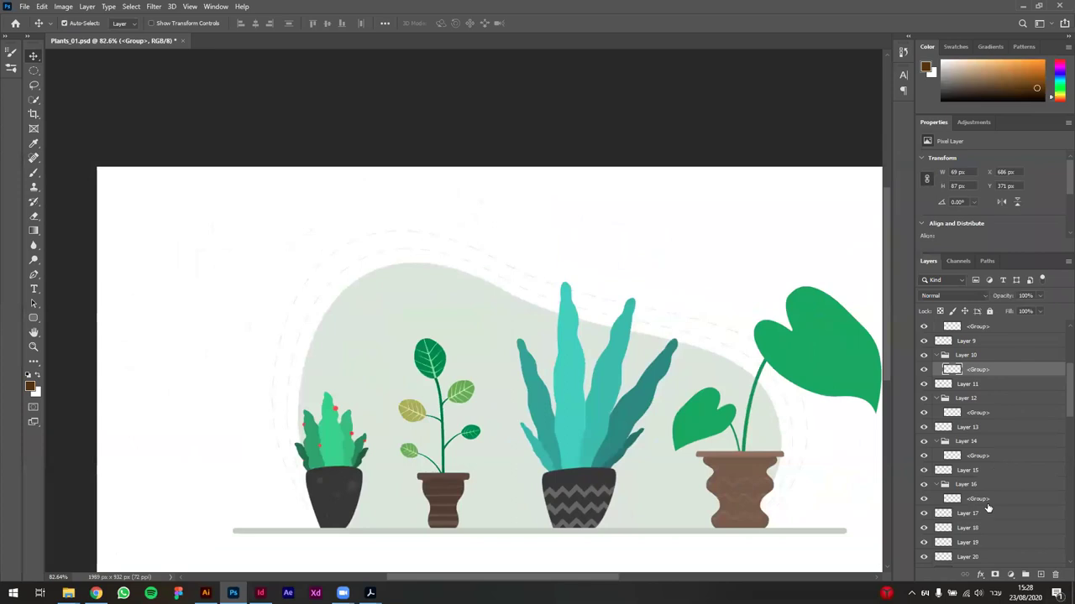
drag(651, 236, 647, 230)
drag(571, 178, 540, 192)
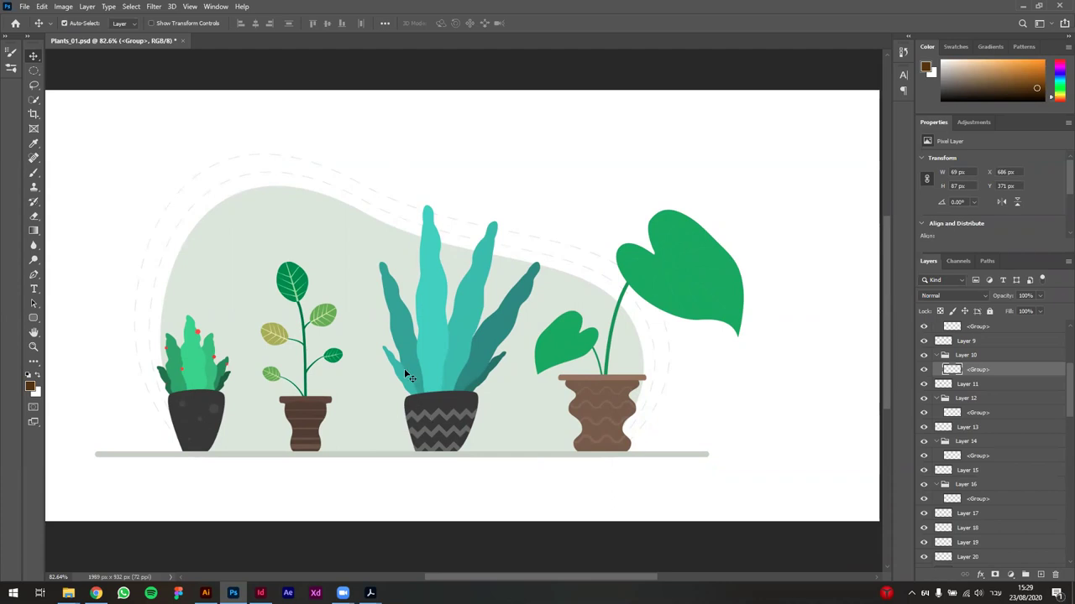
scroll(430, 418, up, 1)
scroll(435, 424, up, 1)
scroll(460, 403, up, 1)
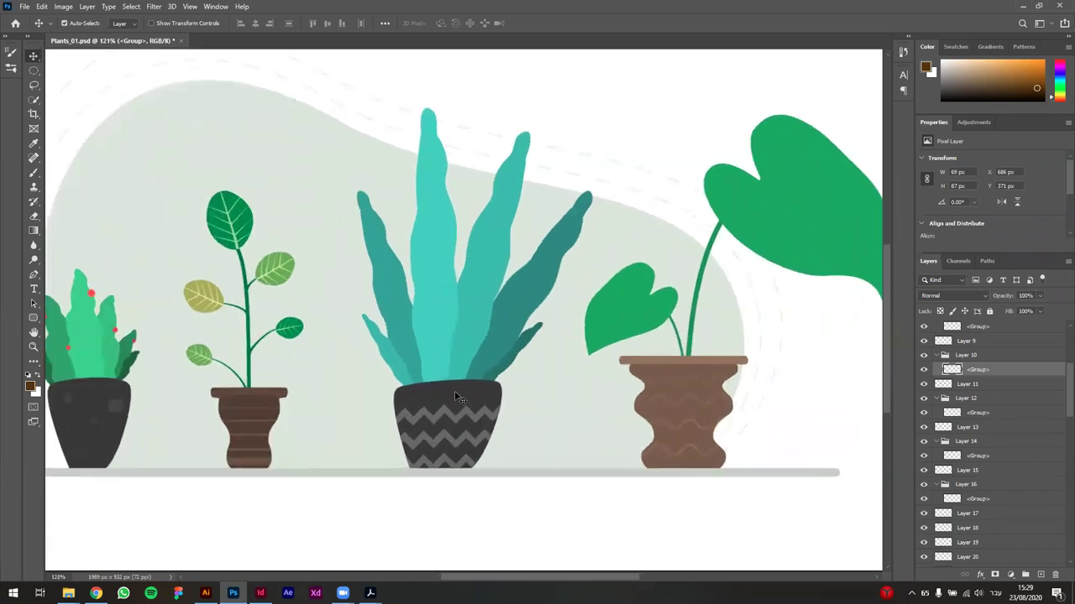
click(470, 394)
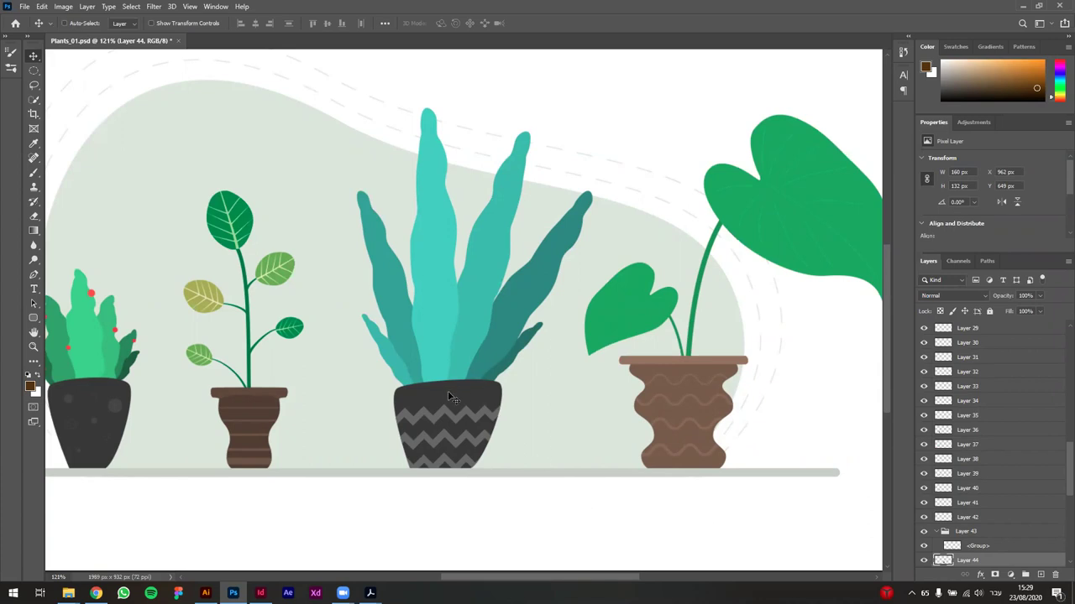
key(ctrl)
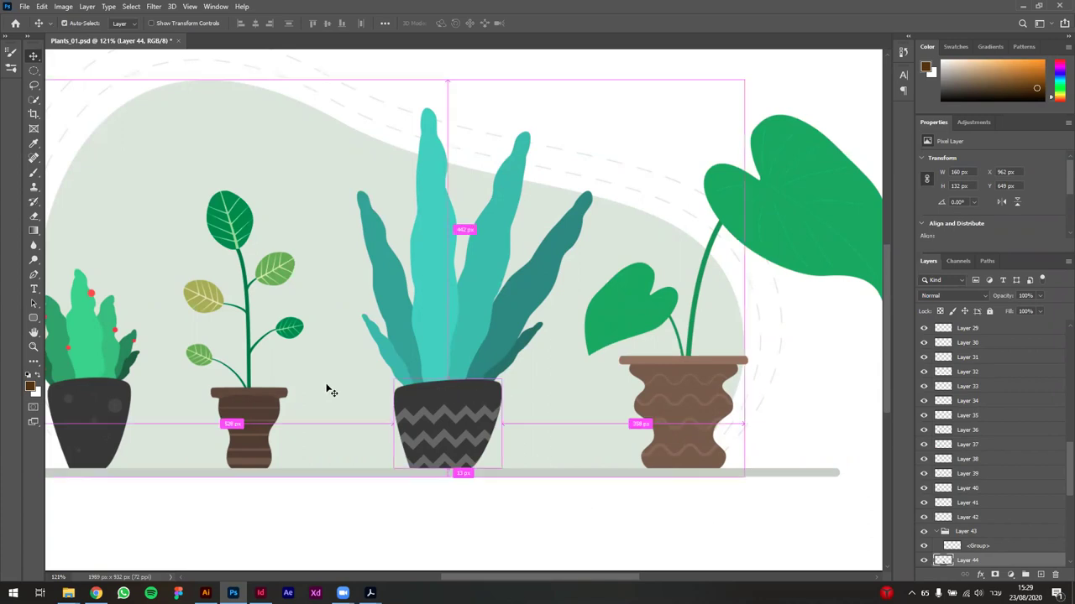
Step: Try moving the body of the leftmost plant's dark pot apart from its plant and dots, and undo the move
click(107, 392)
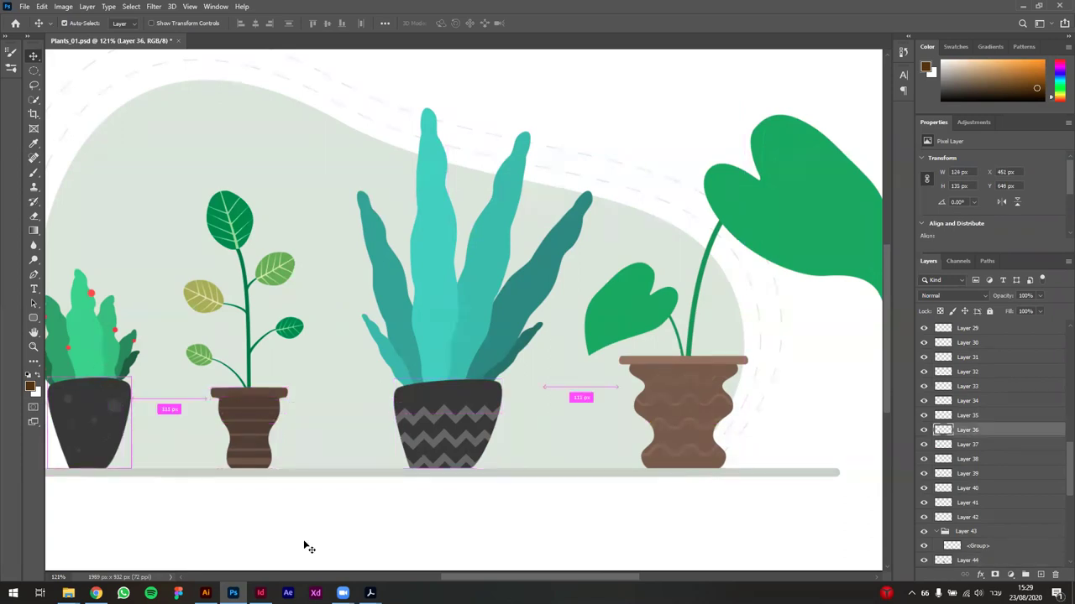
scroll(384, 506, left, 5)
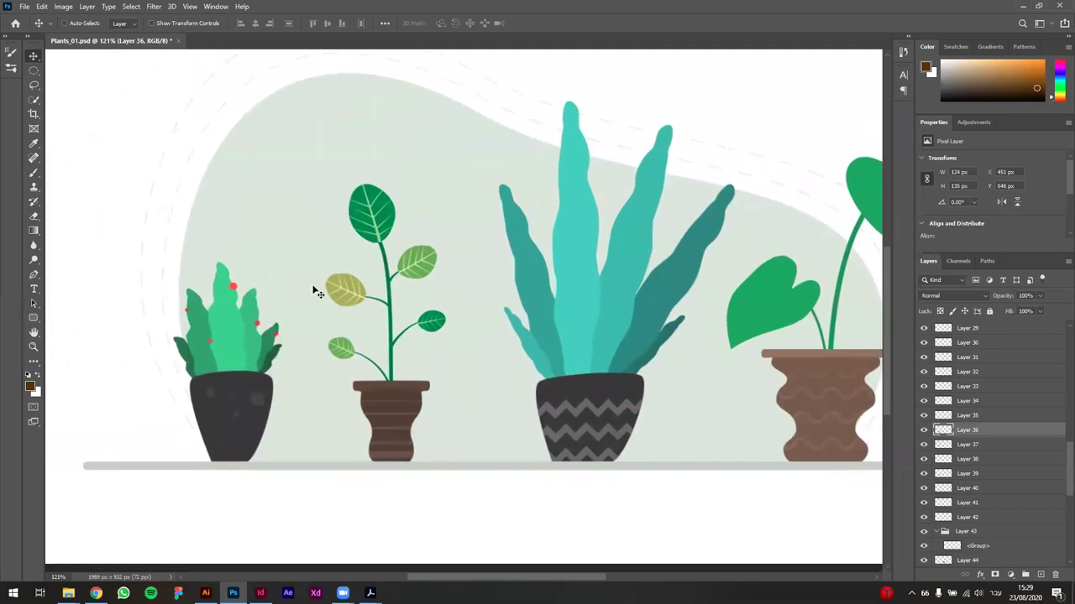
drag(405, 337, 422, 336)
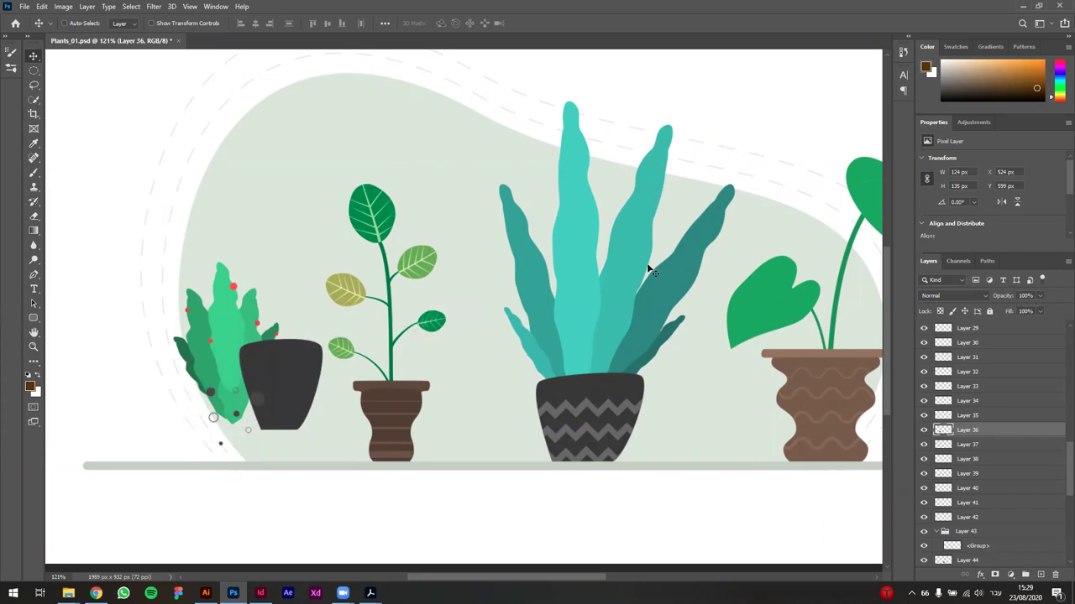
key(ctrl+z)
Step: Try moving the body of the zigzag-patterned pot to one side on its own, and undo the move
drag(631, 372, 396, 386)
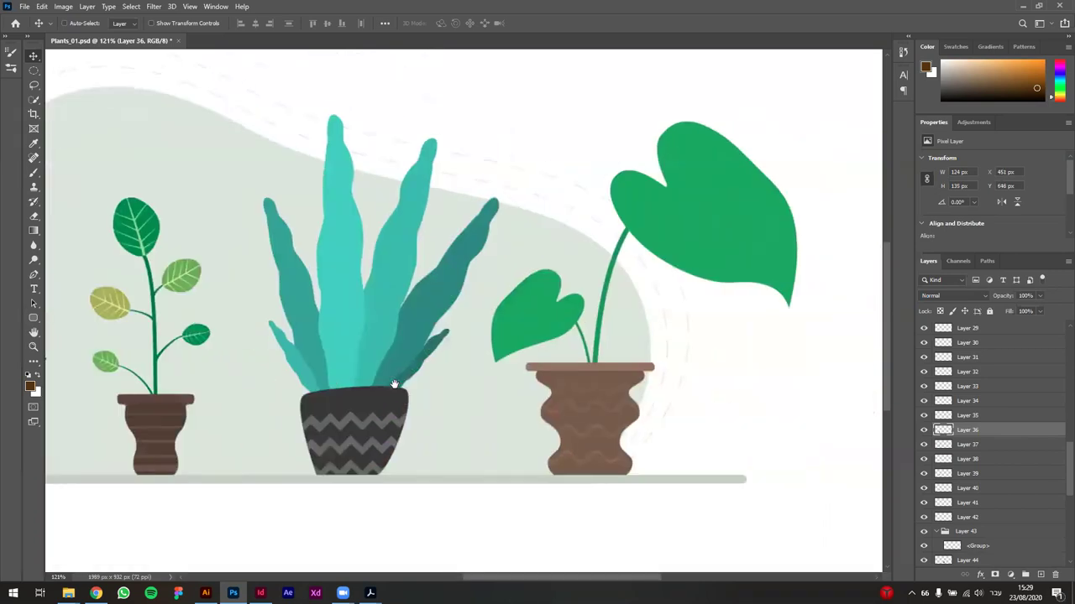
click(364, 400)
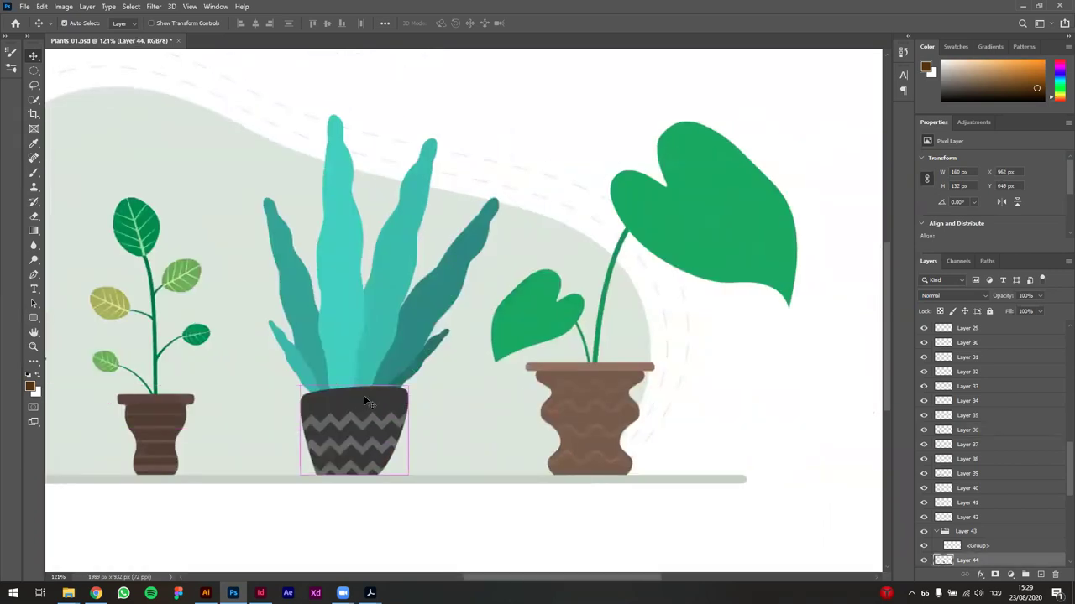
drag(459, 405, 577, 411)
key(ctrl+z)
Step: Add a new layer directly above the zigzag-patterned pot's body layer (Layer 44) and clip it to that layer
scroll(492, 382, up, 2)
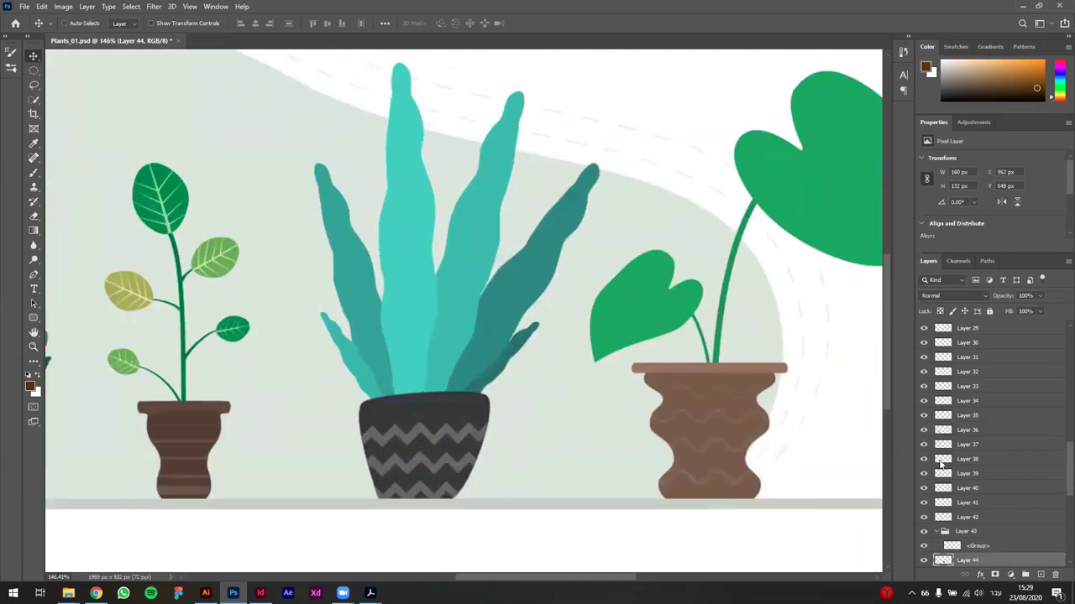
scroll(1008, 517, down, 2)
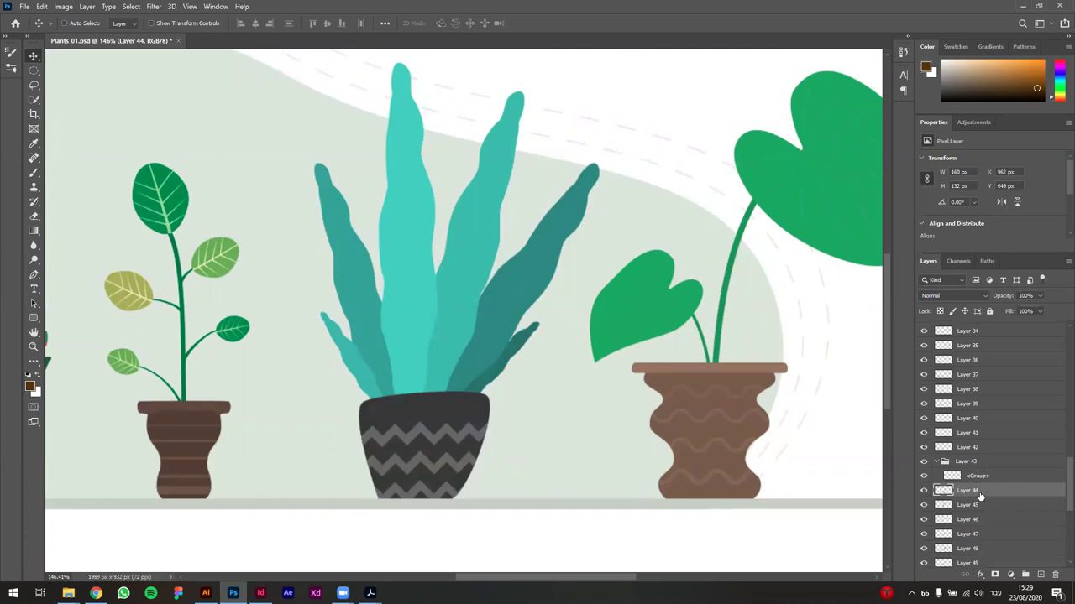
scroll(957, 491, down, 2)
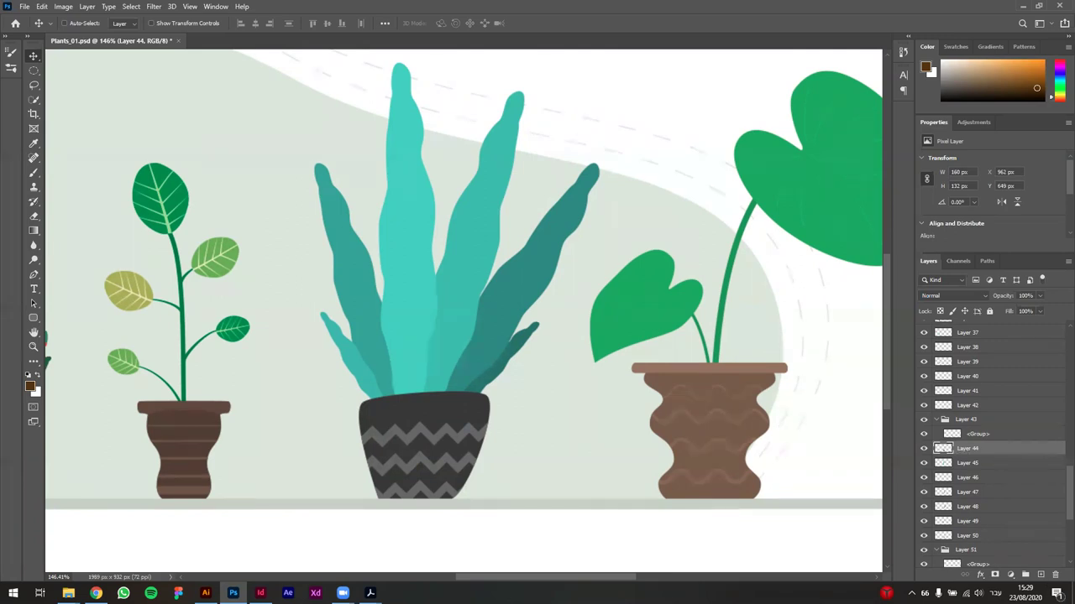
click(1040, 575)
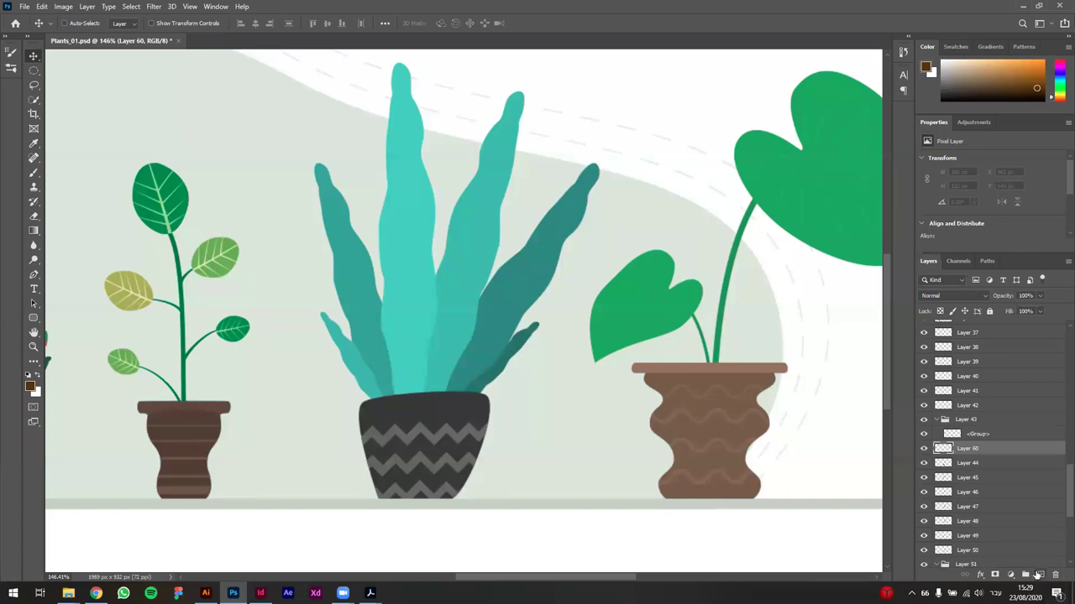
drag(967, 454, 948, 459)
Step: Group the zigzag-patterned pot's body layer together with its clipped layer, and expand the new group
shift+click(993, 467)
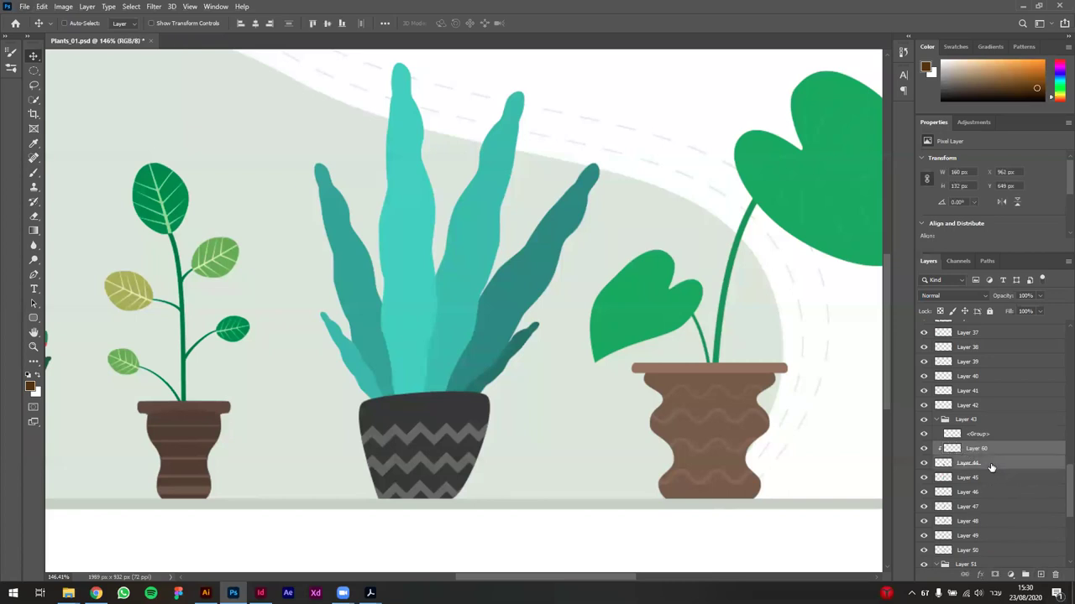
click(924, 463)
click(924, 463)
click(923, 464)
click(923, 463)
key(ctrl+g)
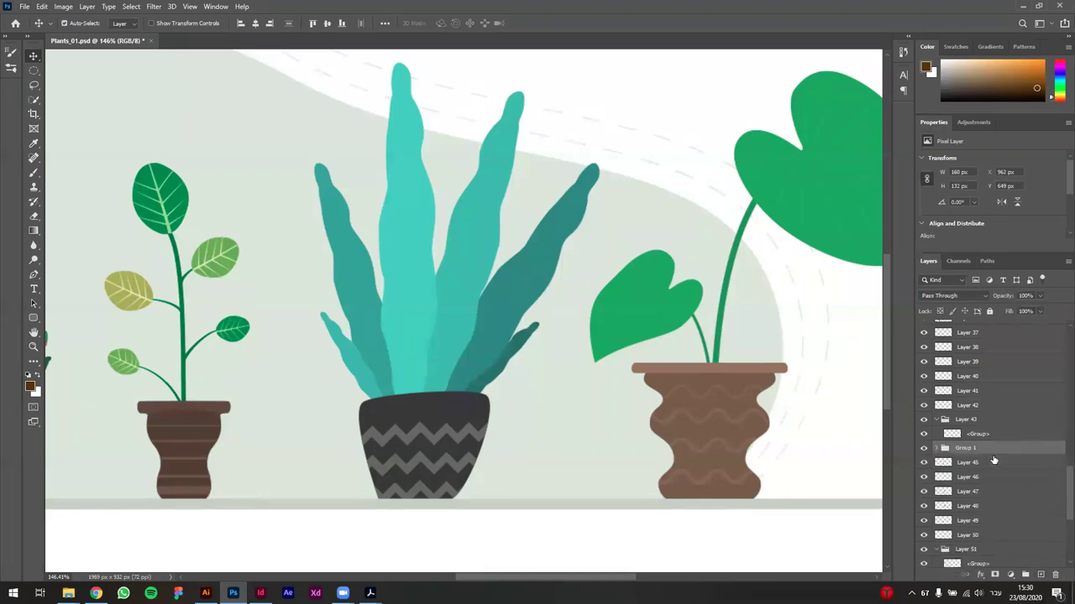
click(938, 448)
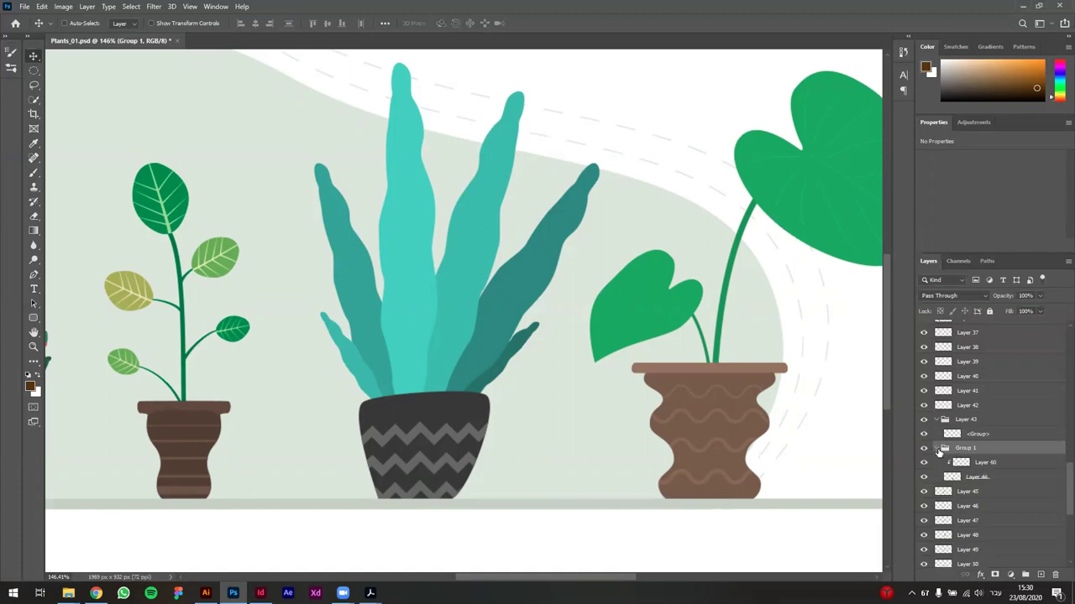
Step: Locate the zigzag-patterned pot's body from the canvas and make the empty layer clipped to it active
click(472, 416)
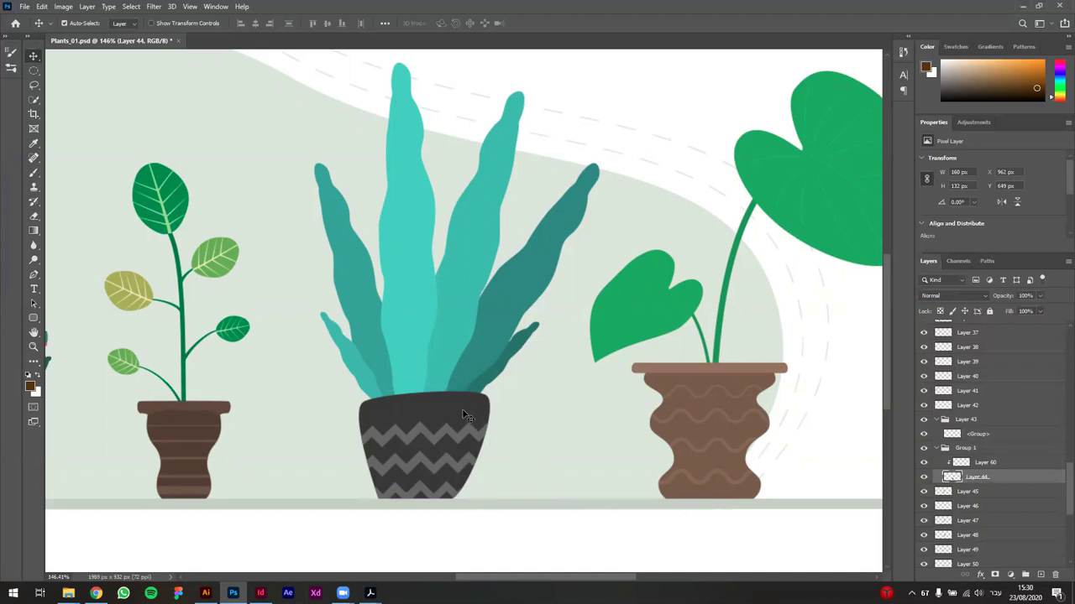
click(987, 463)
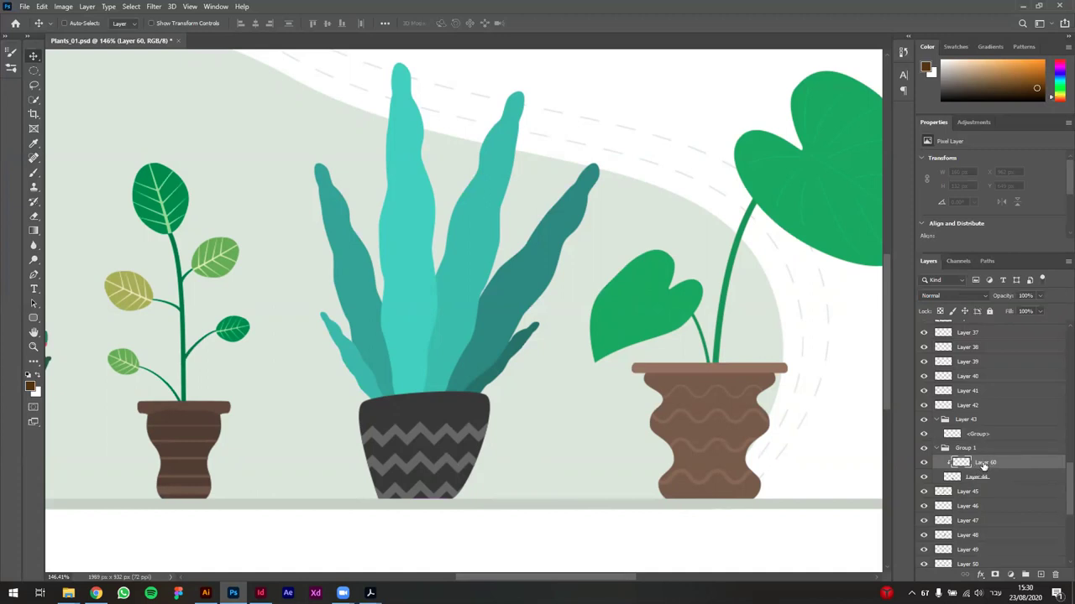
scroll(972, 433, up, 5)
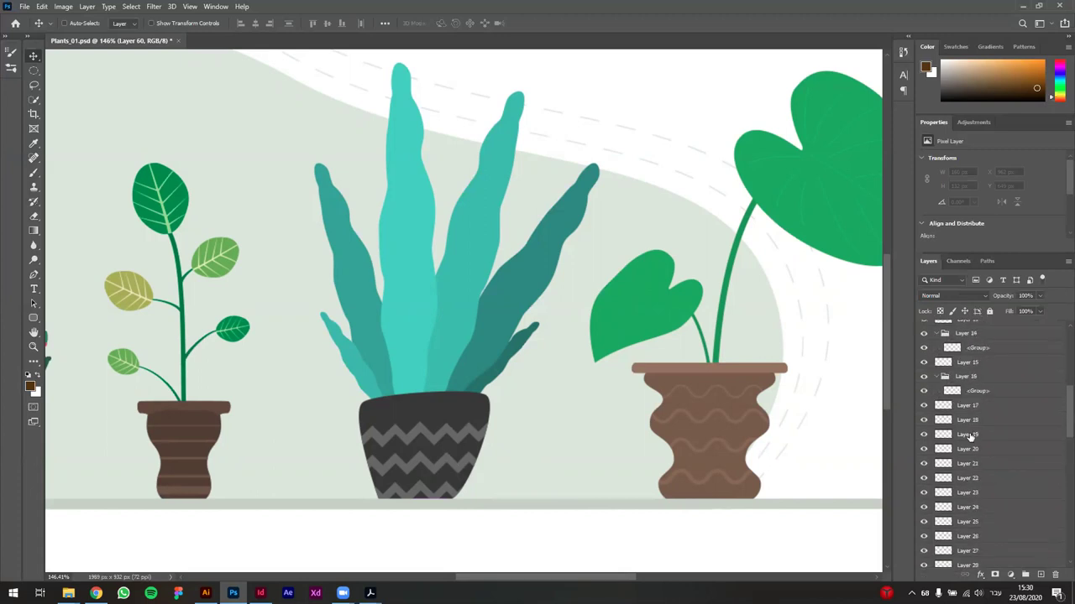
scroll(972, 441, down, 5)
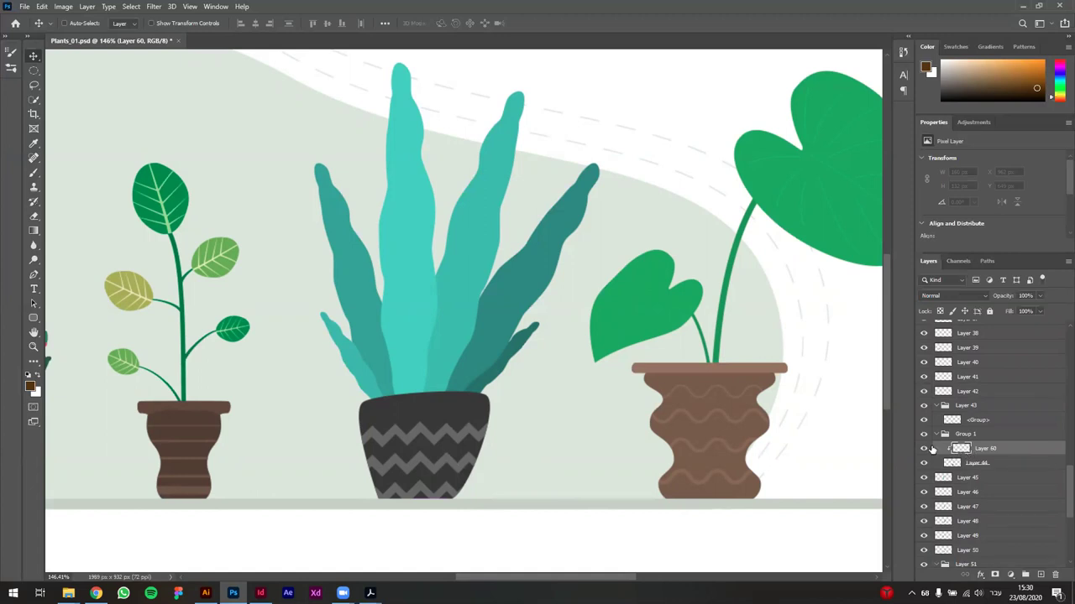
Step: Choose the Kyle's Real Watercolor - Big Rough Wash brush and reduce its size to 100 px
click(6, 39)
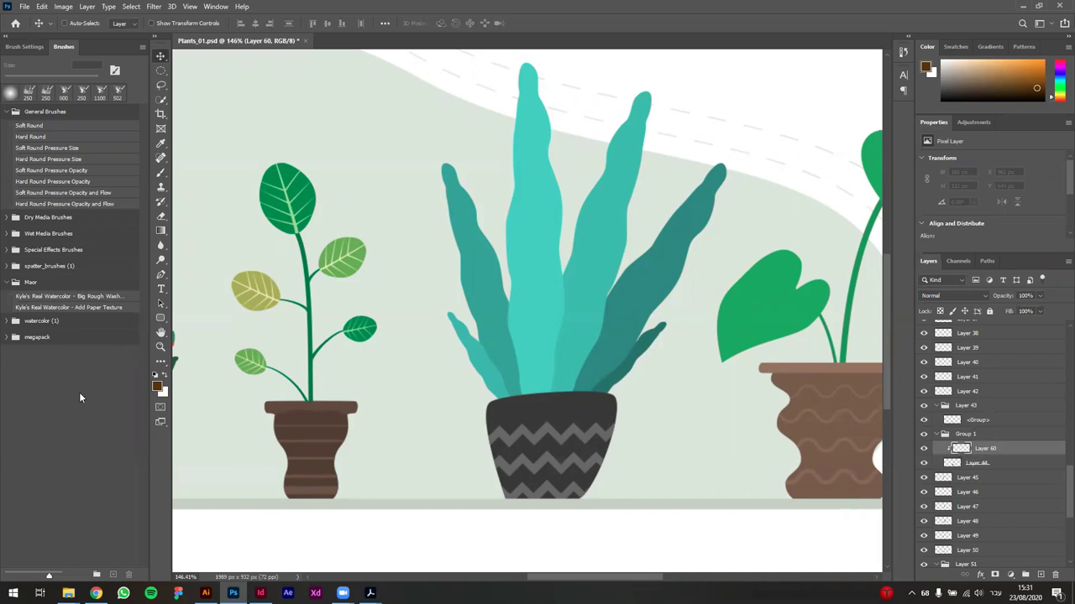
click(65, 298)
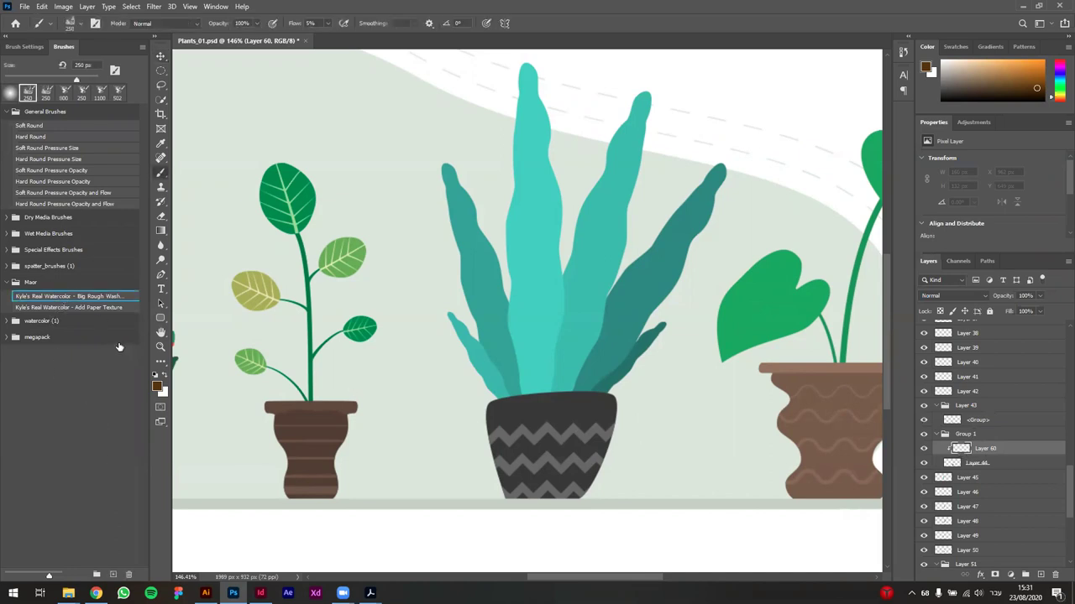
key([)
key([)
key([)
key([)
key([)
Step: Try painting brown over the body of the zigzag-patterned pot, and undo the paint
mouse_move(514, 384)
mouse_down()
mouse_move(439, 442)
mouse_move(672, 434)
mouse_move(492, 420)
mouse_move(453, 435)
mouse_move(676, 427)
mouse_move(502, 454)
mouse_move(490, 487)
mouse_move(490, 388)
mouse_move(531, 519)
mouse_move(490, 500)
mouse_move(670, 477)
mouse_move(616, 468)
mouse_move(496, 506)
mouse_move(588, 412)
mouse_up()
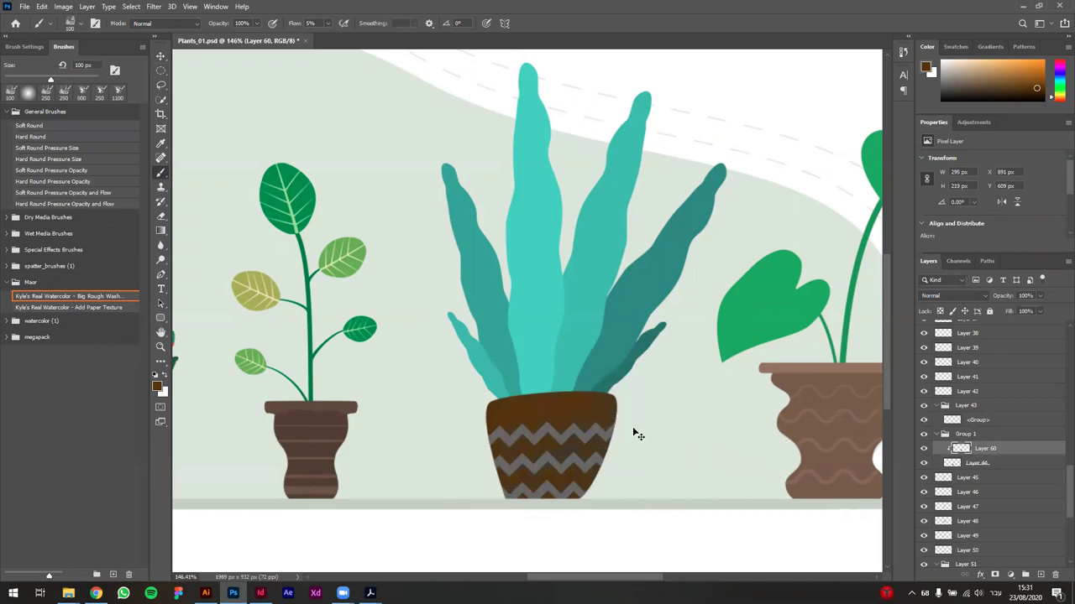
key(ctrl+z)
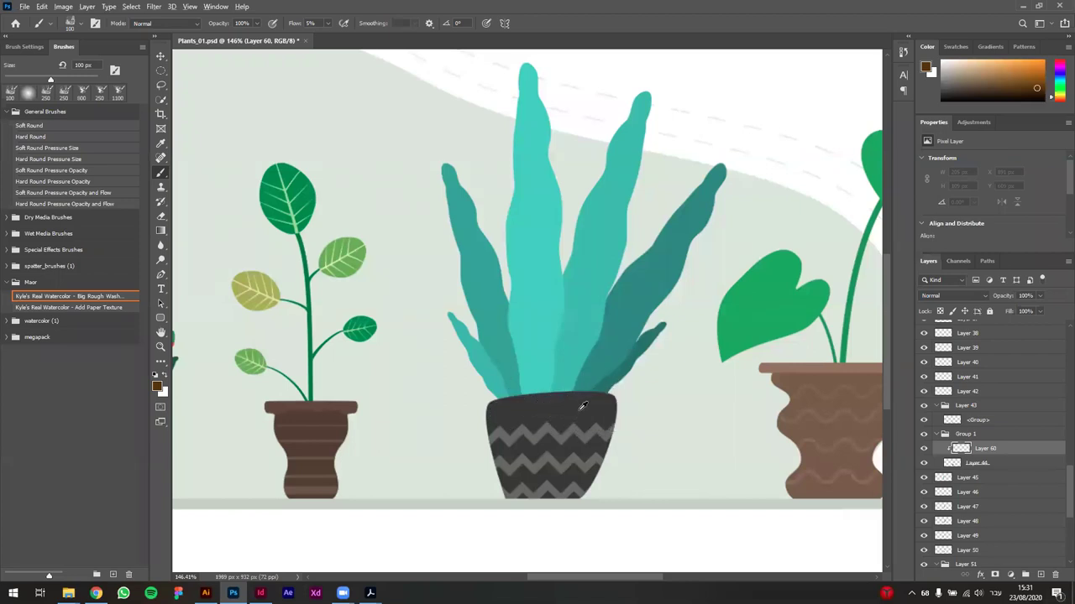
Step: Sample the zigzag-patterned pot's dark grey, pick a slightly darker neutral grey, and brush shading along the pot's right side and base
mouse_move(644, 434)
mouse_down()
mouse_move(568, 420)
mouse_move(564, 447)
mouse_up()
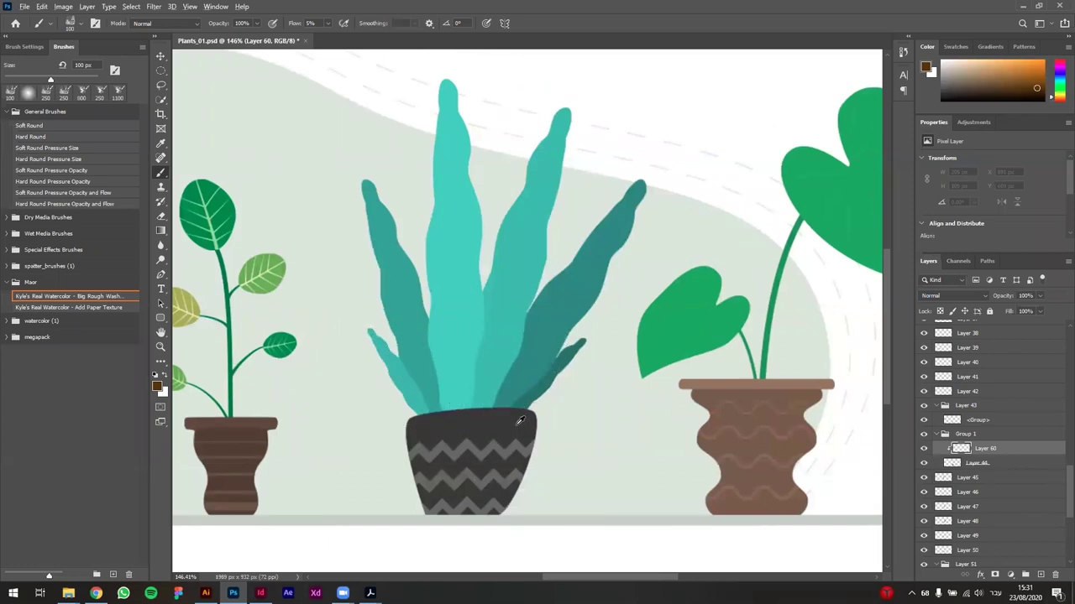
alt+click(485, 416)
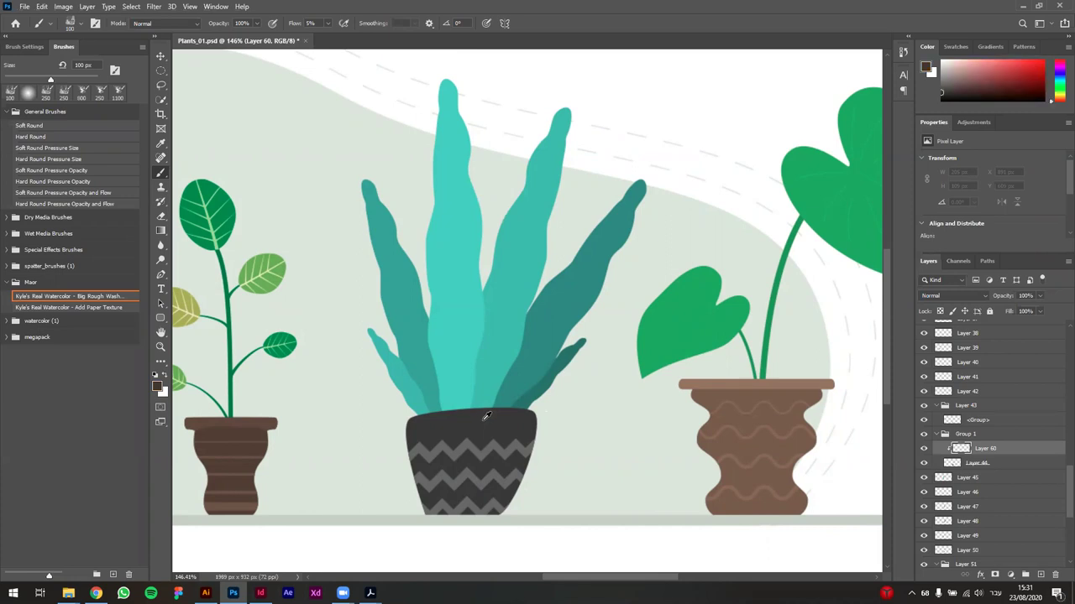
drag(962, 114, 960, 227)
click(940, 179)
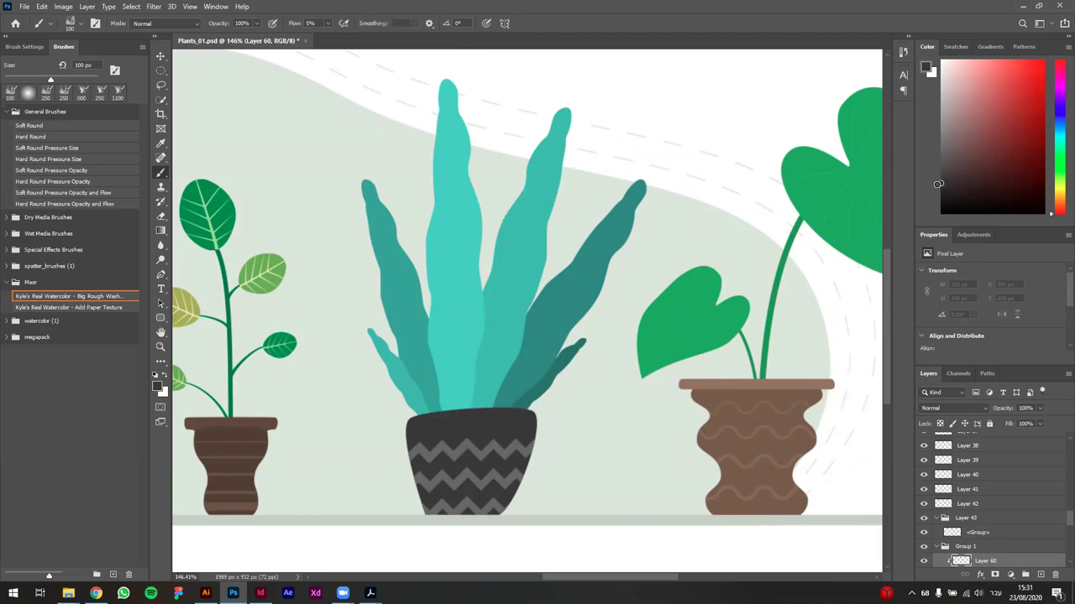
drag(567, 457, 465, 556)
mouse_move(565, 453)
mouse_down()
mouse_move(526, 525)
mouse_move(540, 456)
mouse_move(446, 541)
mouse_move(500, 512)
mouse_move(374, 533)
mouse_move(492, 516)
mouse_move(513, 495)
mouse_move(526, 445)
mouse_move(459, 542)
mouse_move(447, 498)
mouse_up()
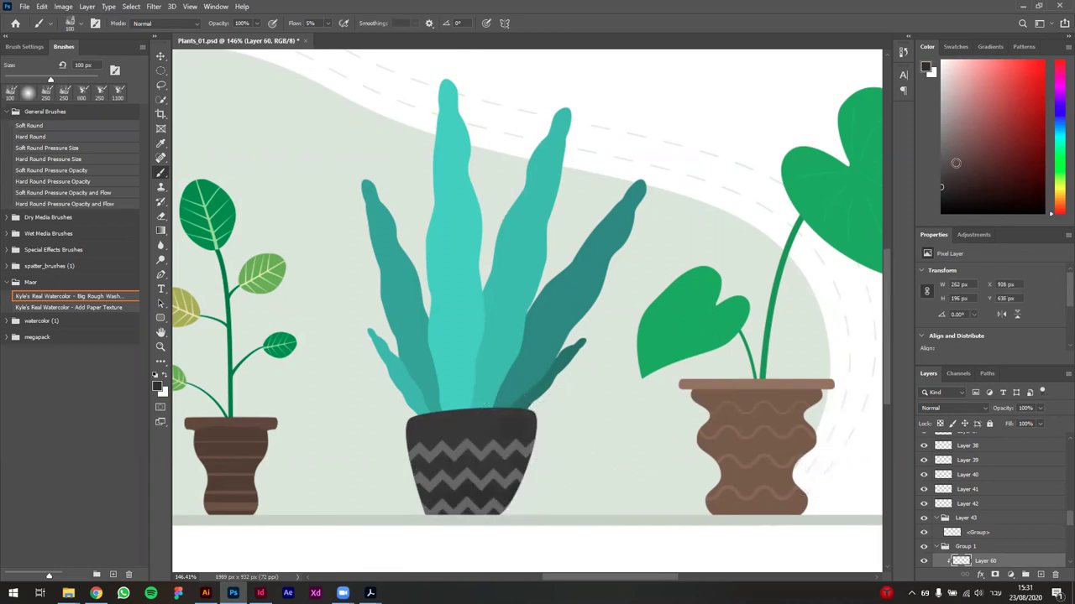
Step: Deepen the shading on the lower right of the zigzag-patterned pot with progressively darker near-black tones
click(941, 203)
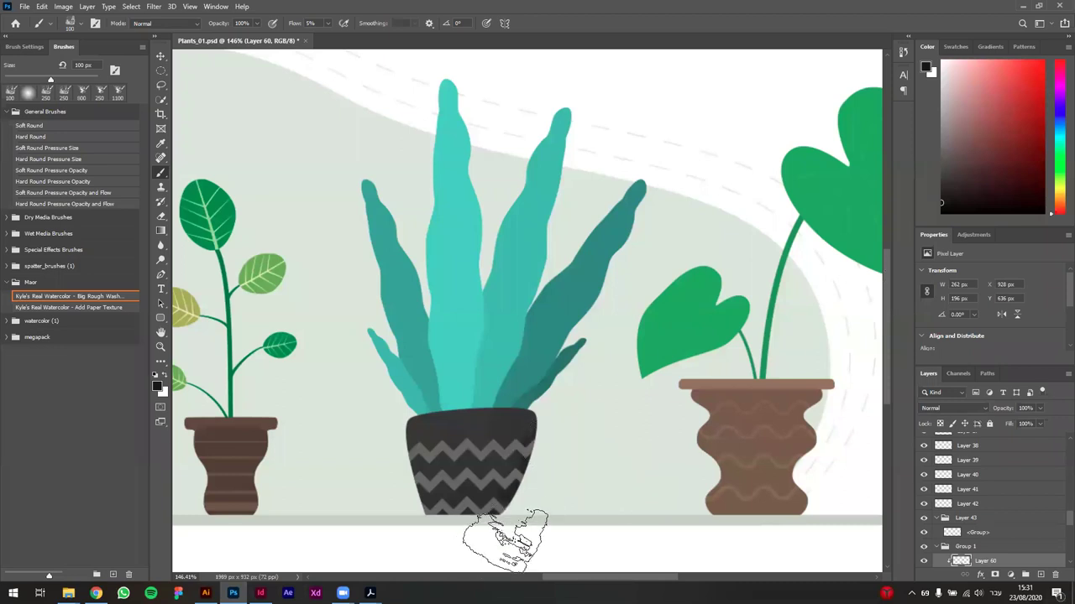
mouse_move(491, 541)
mouse_down()
mouse_move(602, 493)
mouse_move(431, 534)
mouse_move(510, 502)
mouse_move(504, 477)
mouse_move(439, 515)
mouse_move(527, 411)
mouse_move(494, 487)
mouse_move(408, 543)
mouse_move(563, 465)
mouse_move(467, 525)
mouse_move(445, 469)
mouse_move(485, 447)
mouse_move(433, 494)
mouse_move(514, 466)
mouse_up()
click(939, 207)
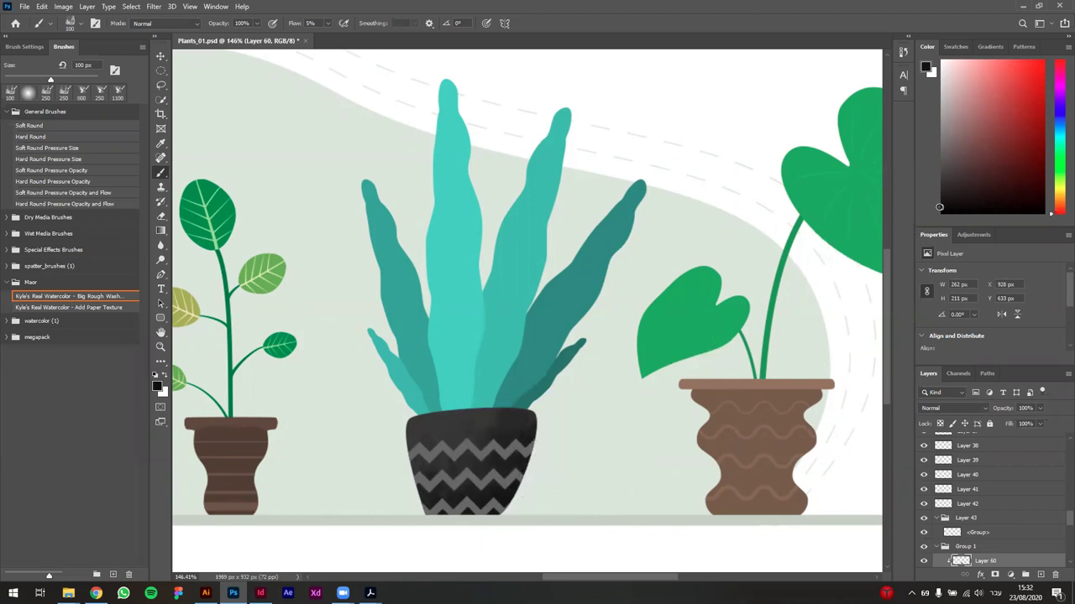
scroll(522, 495, up, 3)
drag(547, 489, 591, 447)
Step: Reduce the brush to 60 px and paint the darkest black shading along the zigzag-patterned pot's edges, base and rim
key(bracketleft)
key(bracketleft)
key(bracketleft)
key(bracketleft)
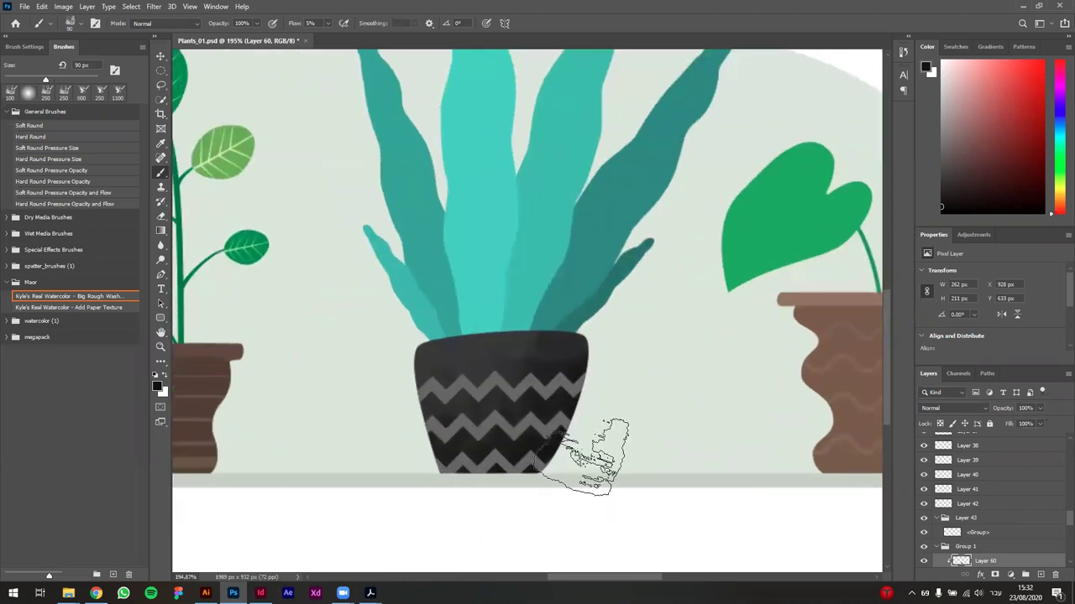
mouse_move(586, 384)
mouse_down()
mouse_move(594, 406)
mouse_move(568, 491)
mouse_move(606, 442)
mouse_move(575, 353)
mouse_up()
click(941, 212)
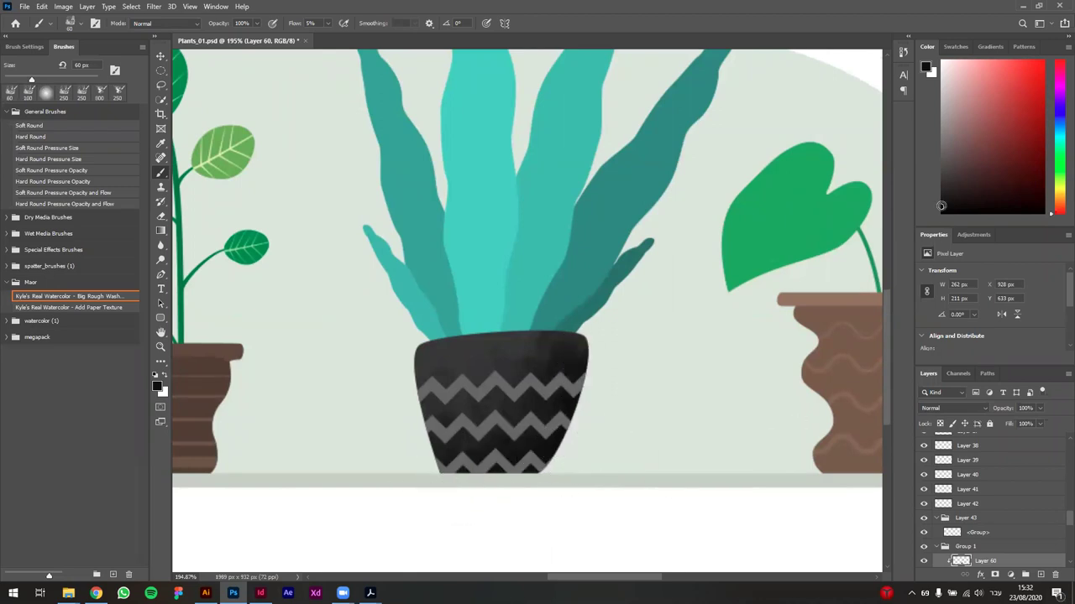
mouse_move(374, 449)
mouse_down()
mouse_move(564, 467)
mouse_move(385, 467)
mouse_move(594, 477)
mouse_move(467, 494)
mouse_move(614, 403)
mouse_move(483, 474)
mouse_move(571, 462)
mouse_up()
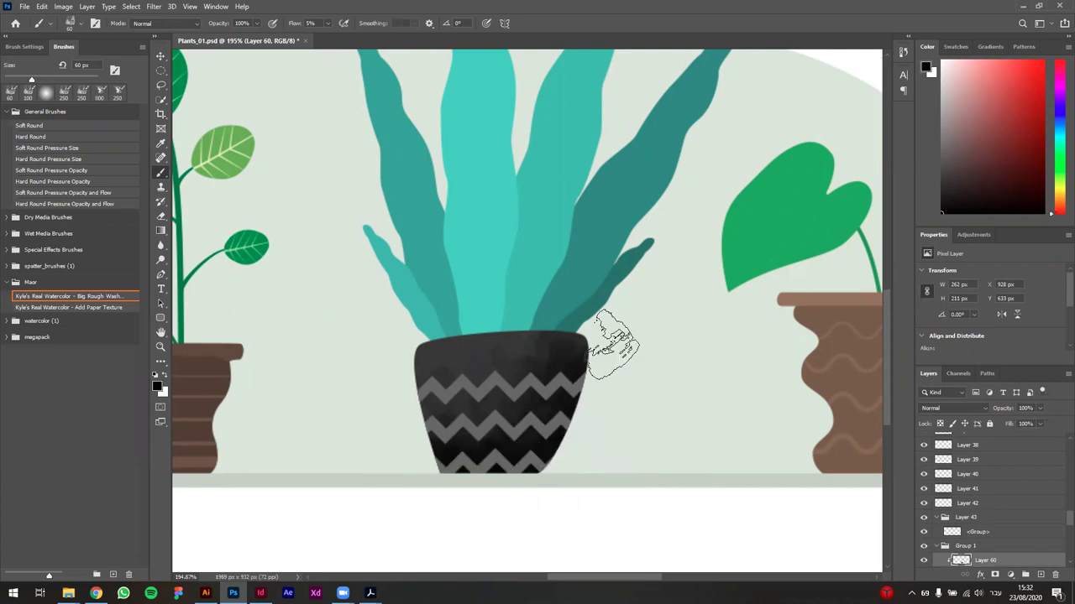
Step: Select the body of the wavy brown pot under the heart-shaped leaves directly on the canvas
scroll(559, 432, down, 3)
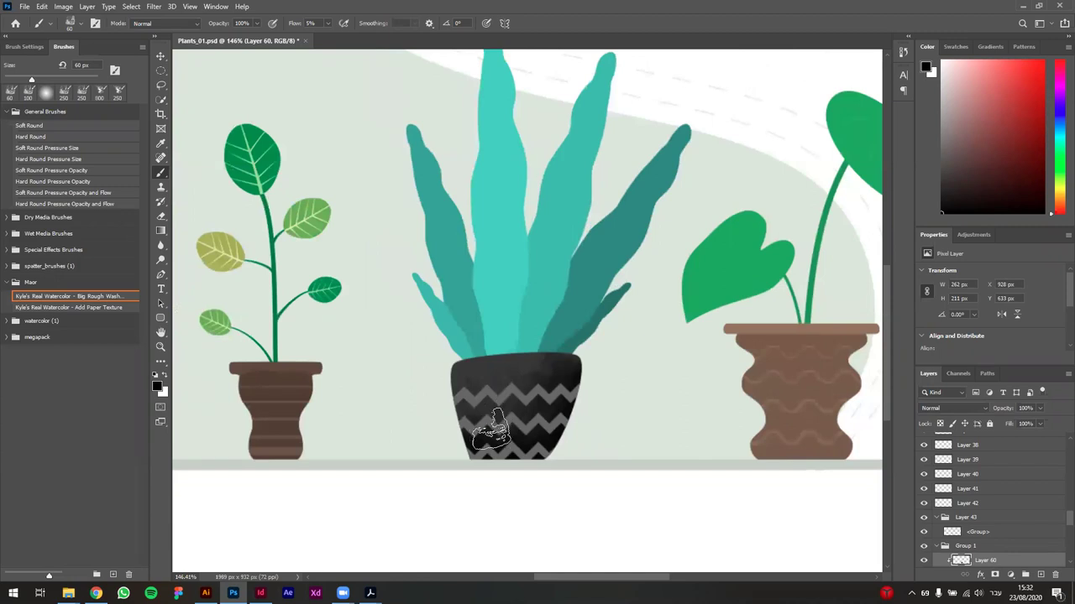
scroll(607, 437, down, 2)
mouse_move(615, 333)
mouse_down()
mouse_move(479, 355)
mouse_move(392, 343)
mouse_up()
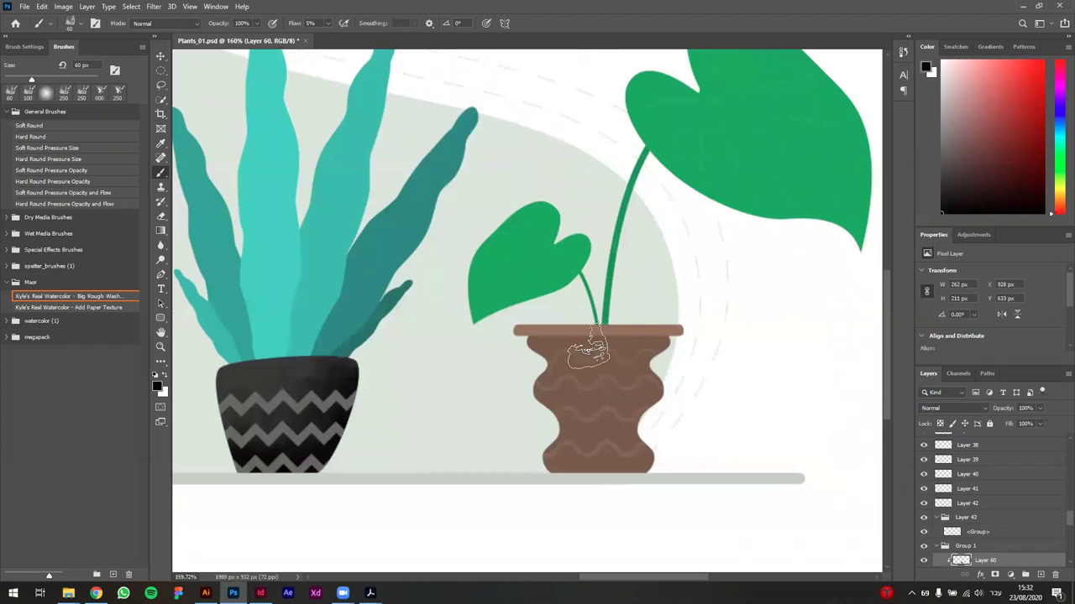
key(v)
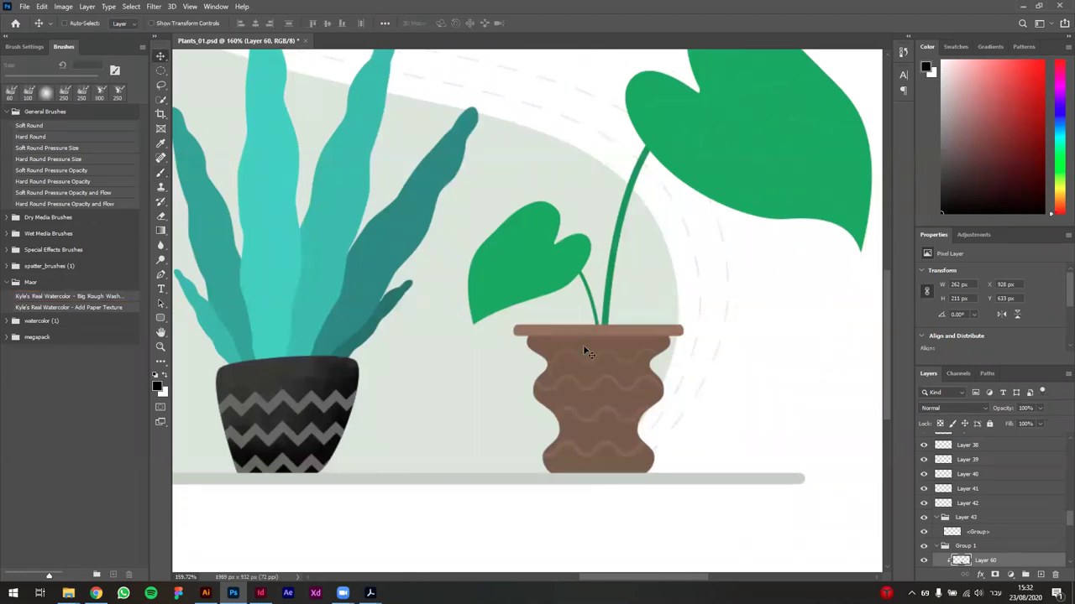
key(ctrl)
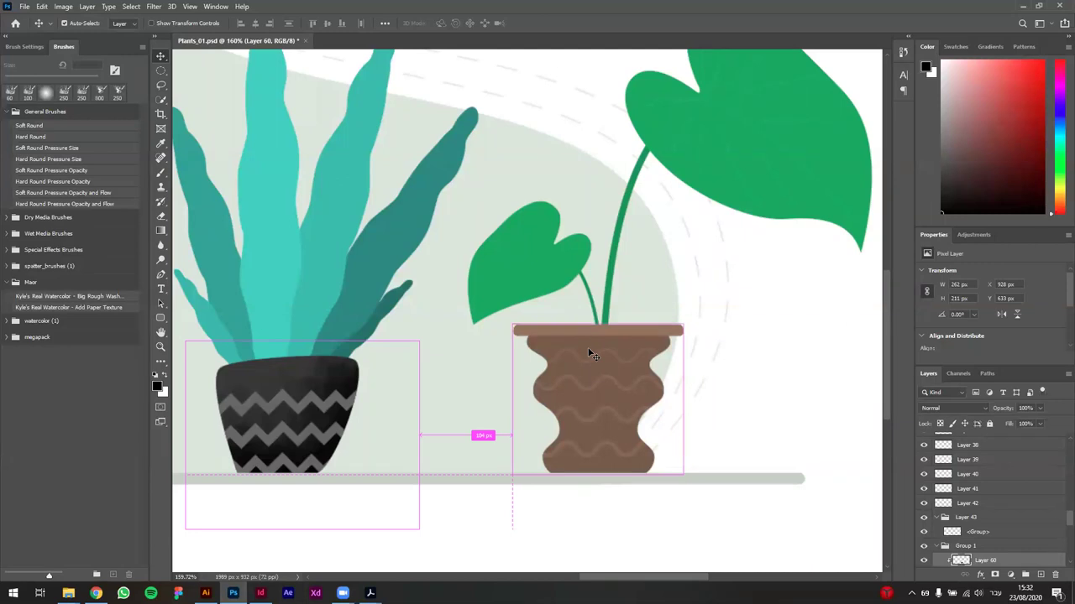
ctrl+click(592, 355)
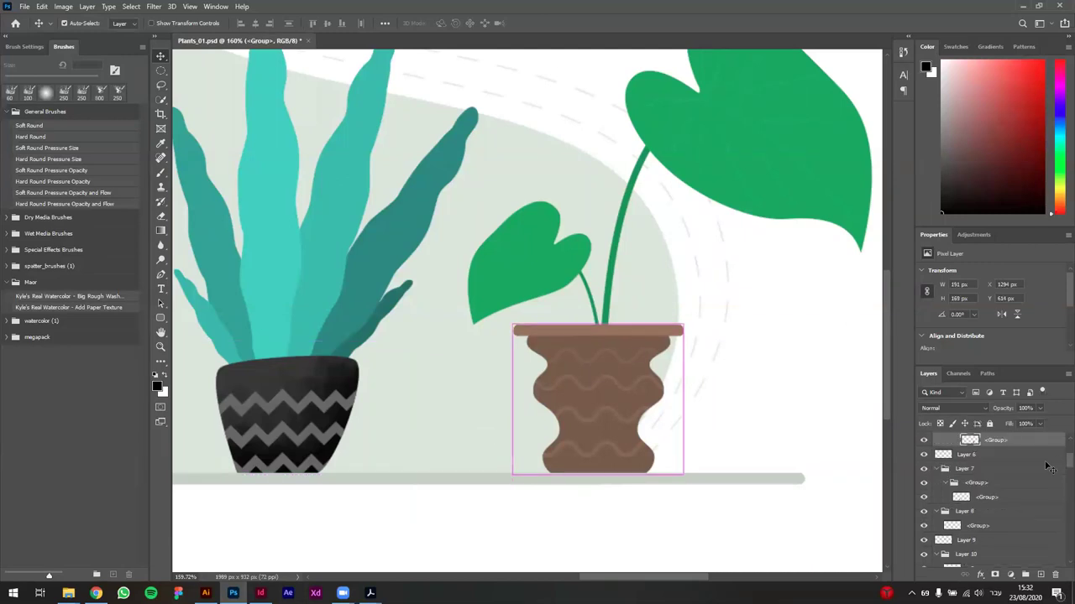
Step: Add a new layer above the wavy brown pot's body layer, inside its nested group in Layer 5, and clip it to the body
scroll(1004, 474, up, 2)
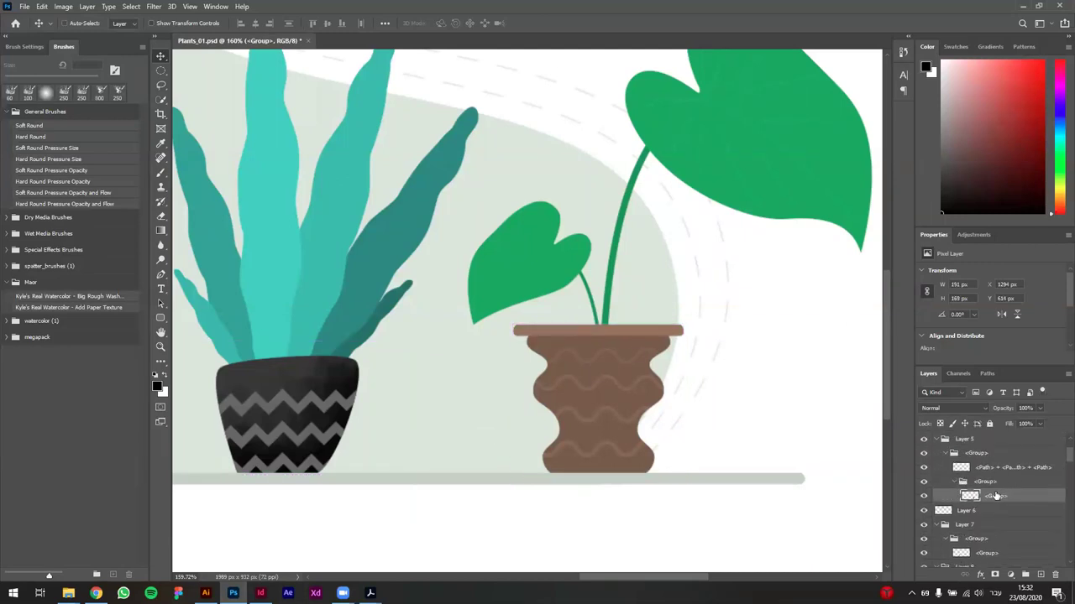
click(989, 483)
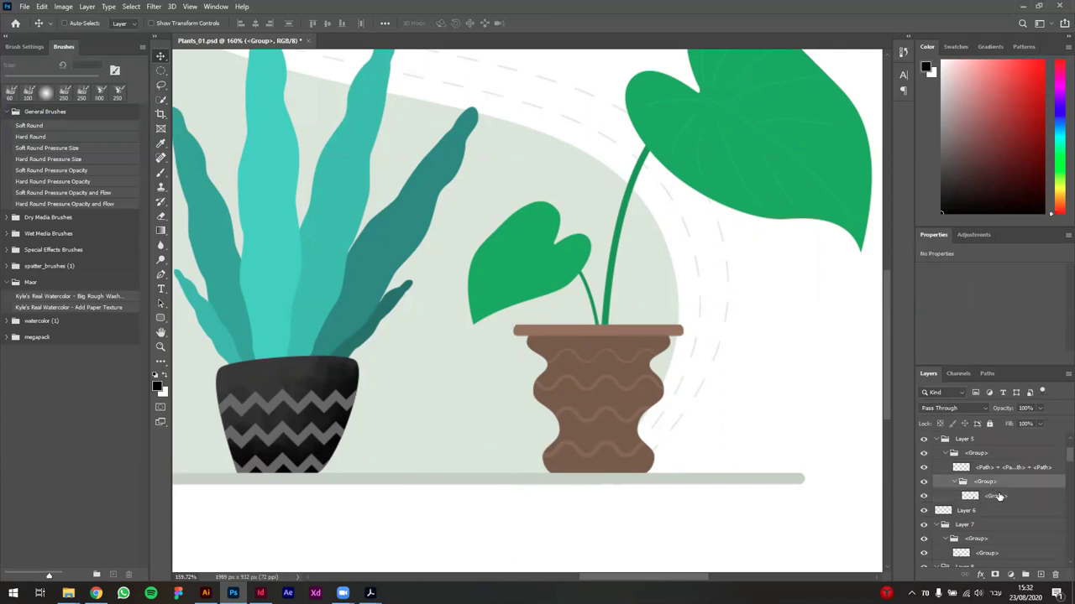
scroll(997, 499, up, 1)
click(993, 523)
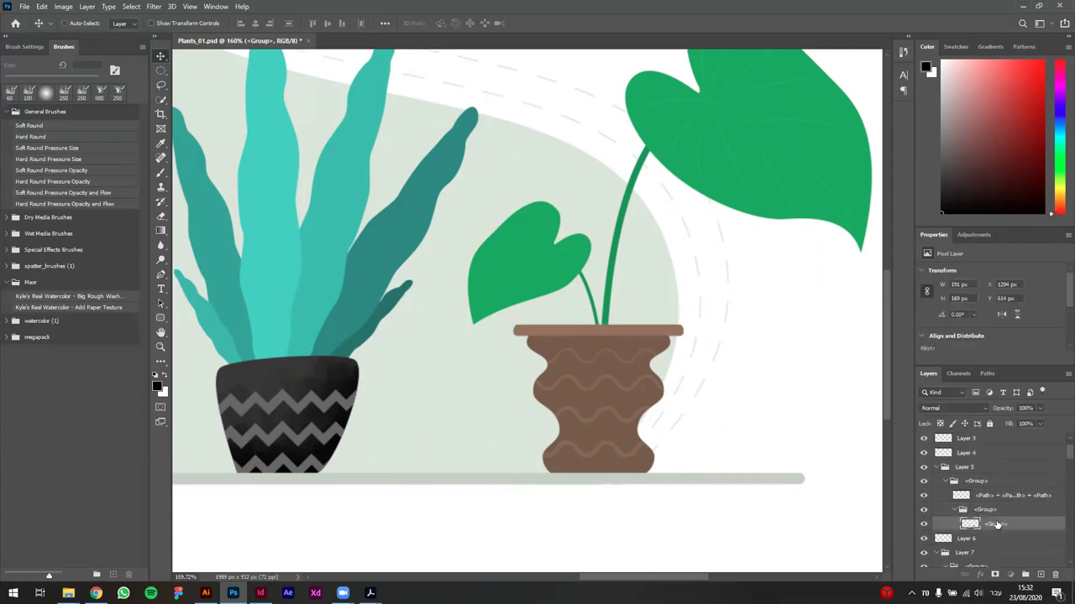
click(1041, 576)
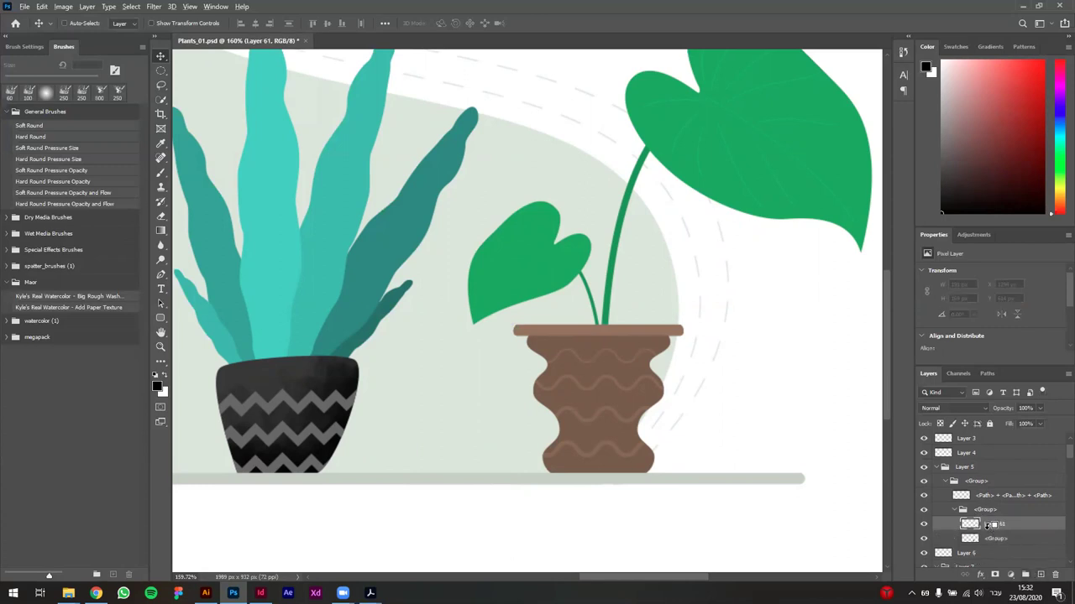
alt+click(988, 524)
Step: Sample the wavy pot's brown, darken it slightly, and brush 60 px watercolor shading over the body's lower right on the clipped layer
key(b)
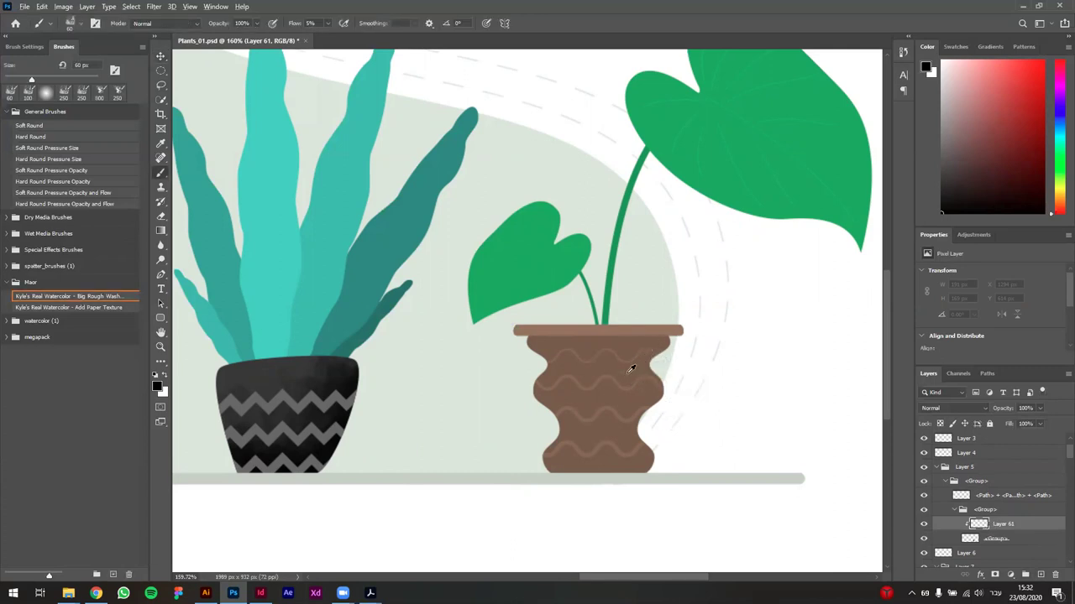
alt+click(631, 369)
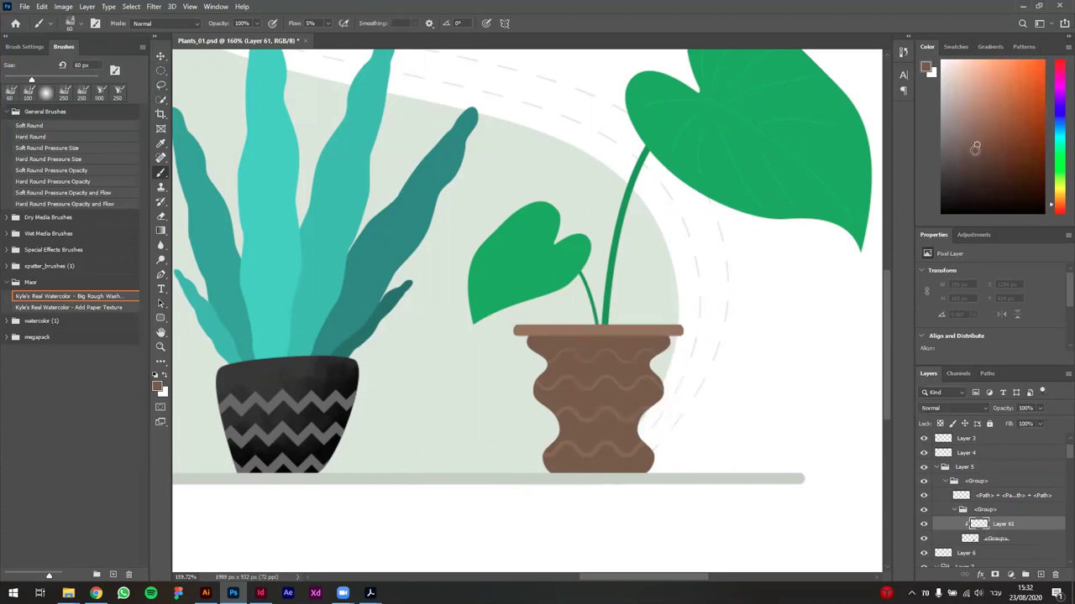
click(977, 159)
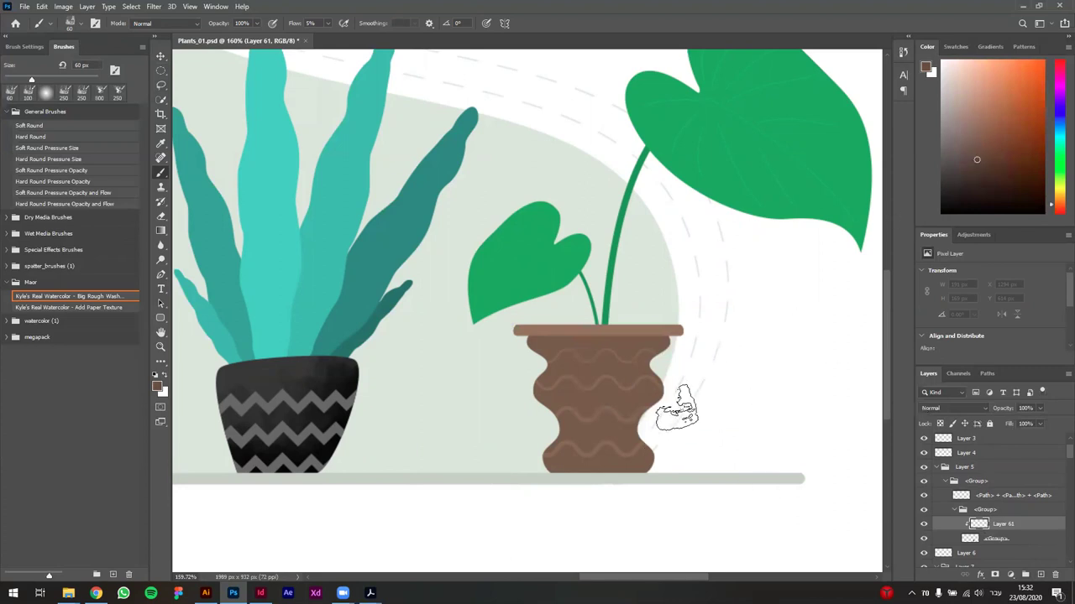
mouse_move(664, 367)
mouse_down()
mouse_move(652, 399)
mouse_move(670, 354)
mouse_move(668, 412)
mouse_move(649, 387)
mouse_move(641, 450)
mouse_move(656, 424)
mouse_move(636, 468)
mouse_move(527, 488)
mouse_move(679, 465)
mouse_move(513, 490)
mouse_move(618, 457)
mouse_move(580, 464)
mouse_move(668, 377)
mouse_move(595, 448)
mouse_move(637, 379)
mouse_move(549, 453)
mouse_move(607, 415)
mouse_move(658, 340)
mouse_move(614, 415)
mouse_move(672, 295)
mouse_move(629, 415)
mouse_move(537, 478)
mouse_move(635, 387)
mouse_up()
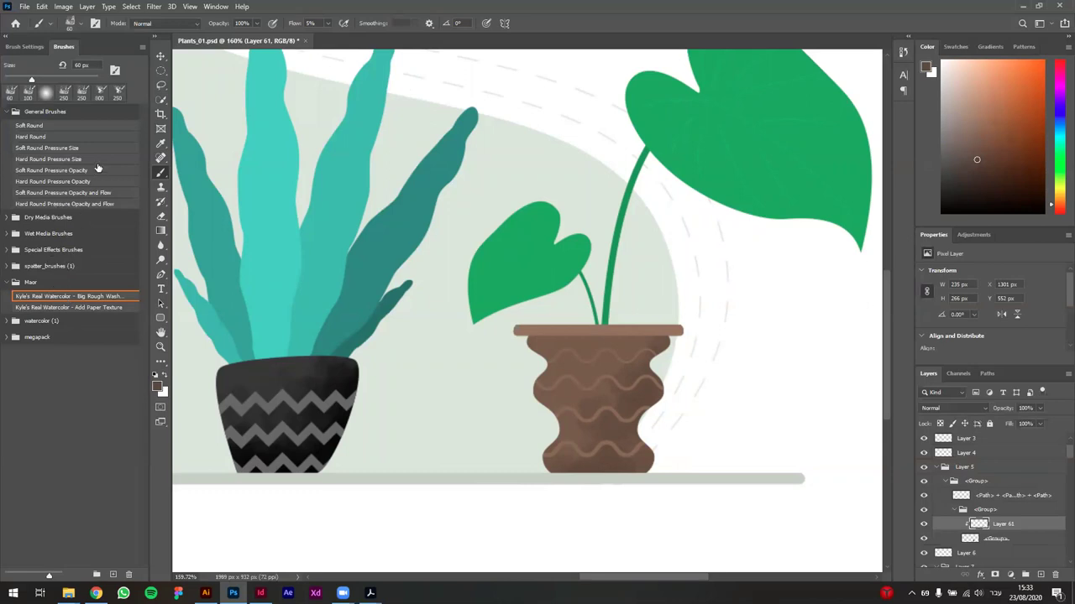
Step: Examine the brush preset options, including those for getting more brushes, and browse the watercolor (1) brush set
click(142, 48)
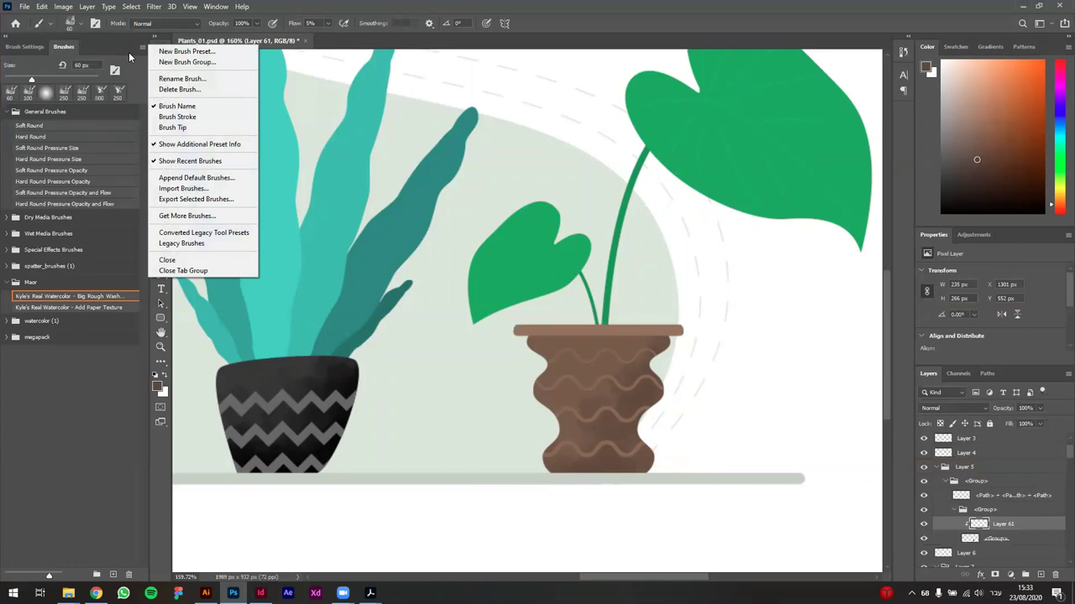
click(129, 53)
click(144, 48)
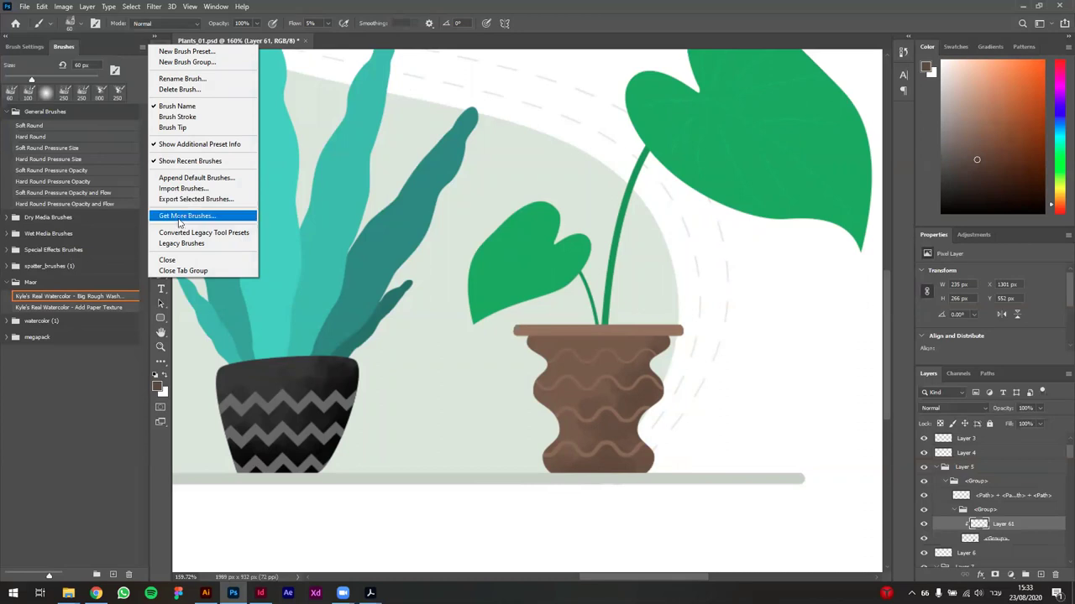
click(41, 390)
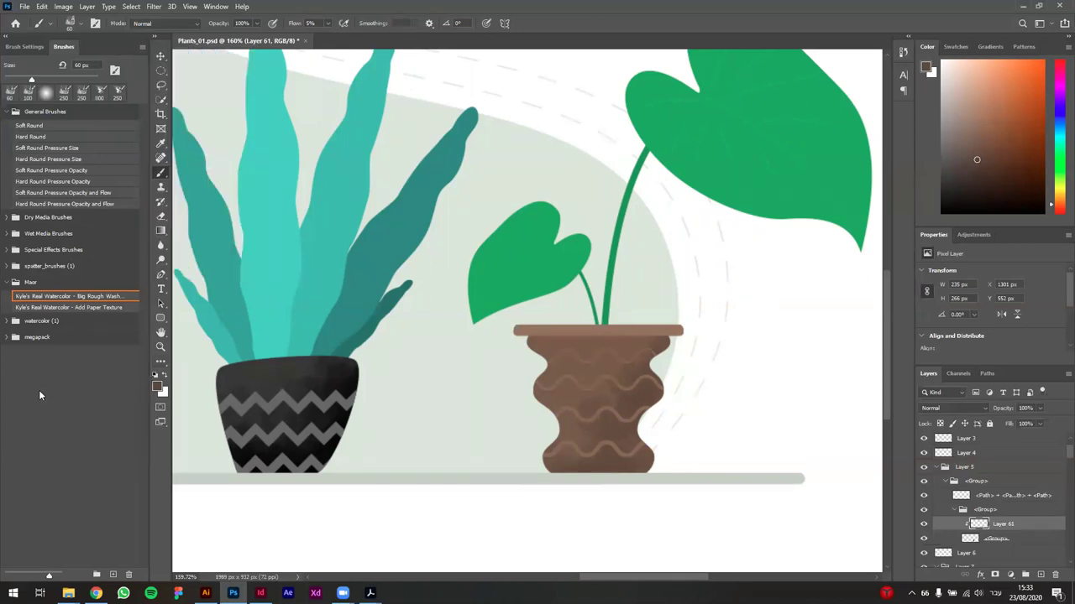
click(9, 322)
scroll(66, 362, down, 1)
scroll(66, 363, down, 2)
scroll(72, 475, up, 2)
scroll(7, 312, up, 1)
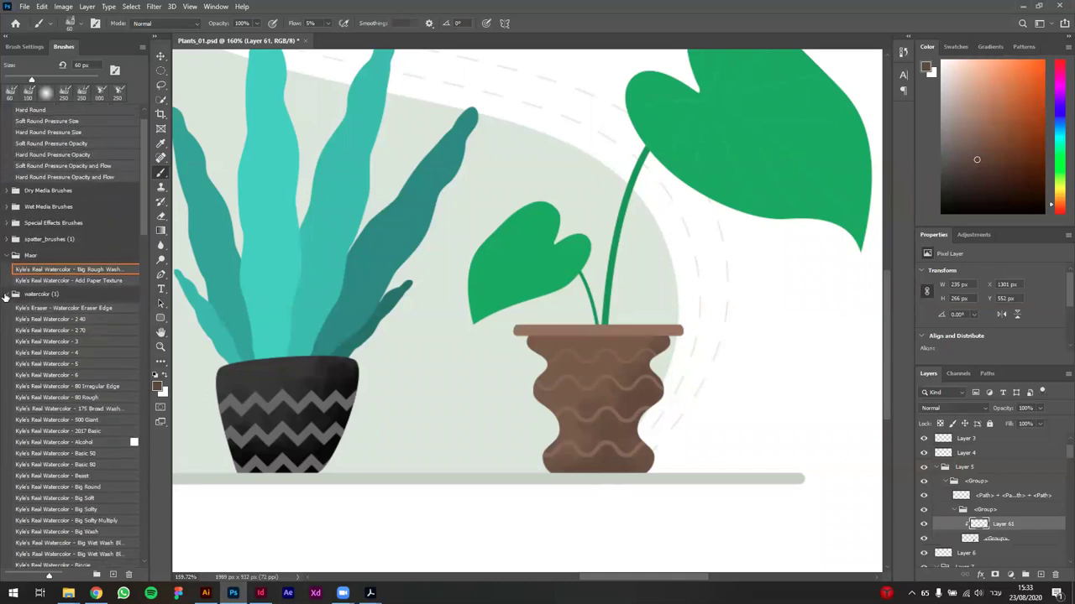
click(8, 295)
click(6, 323)
scroll(8, 328, down, 3)
Step: Deepen the shading along the wavy pot's right edge and base with progressively darker browns
mouse_move(667, 394)
mouse_down()
mouse_move(661, 336)
mouse_move(622, 407)
mouse_move(539, 466)
mouse_move(652, 463)
mouse_move(635, 460)
mouse_move(673, 345)
mouse_move(664, 389)
mouse_up()
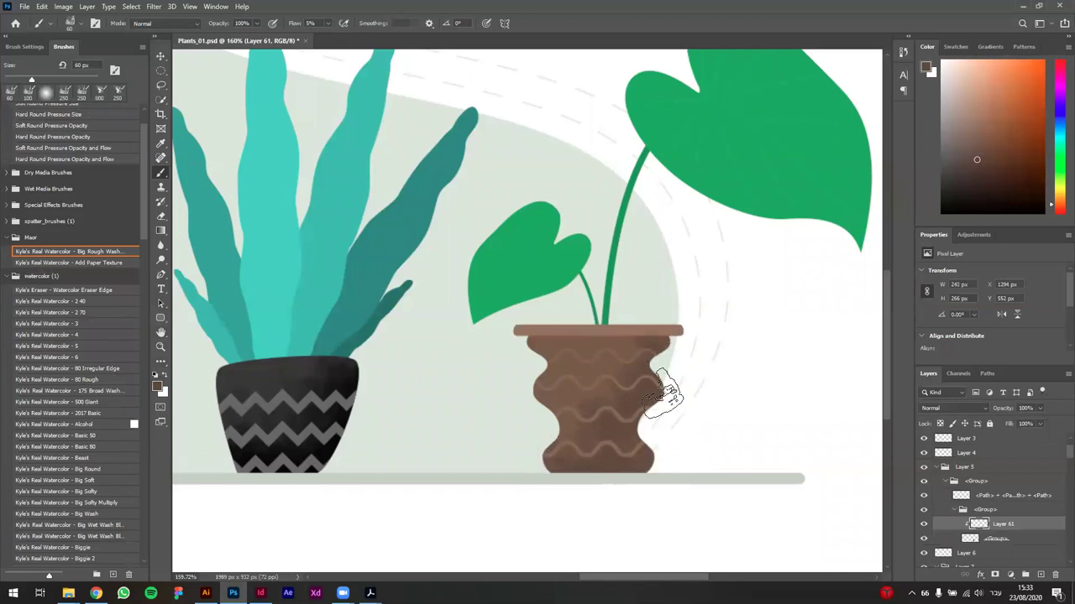
click(978, 171)
mouse_move(698, 354)
mouse_down()
mouse_move(658, 429)
mouse_move(621, 457)
mouse_up()
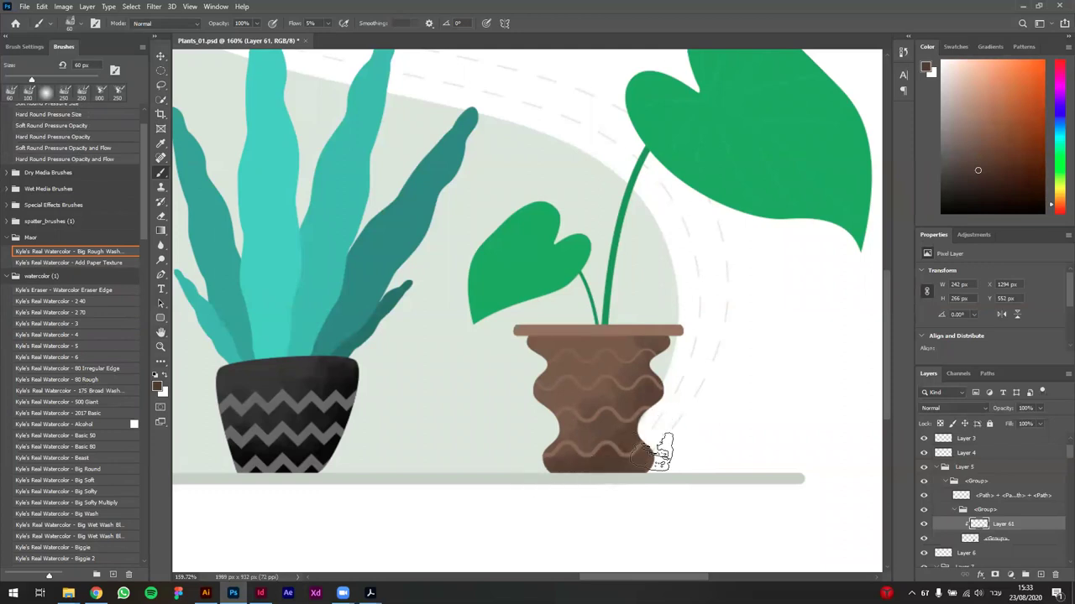
click(982, 179)
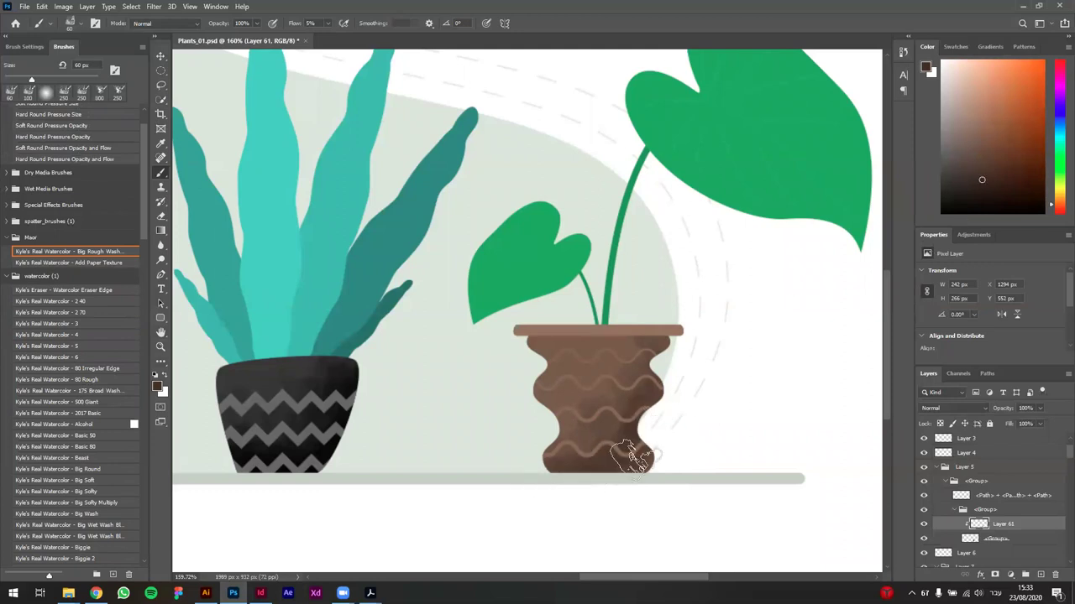
Step: Brush lighter browns over the left side and middle of the wavy pot's body
click(976, 144)
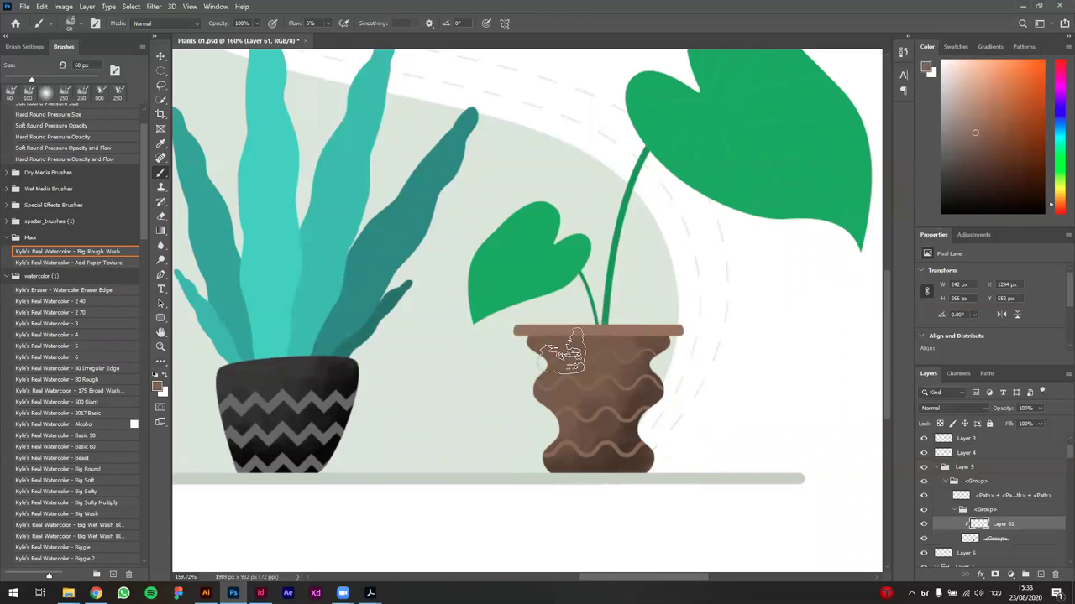
mouse_move(535, 449)
mouse_down()
mouse_move(559, 360)
mouse_move(547, 434)
mouse_move(595, 398)
mouse_up()
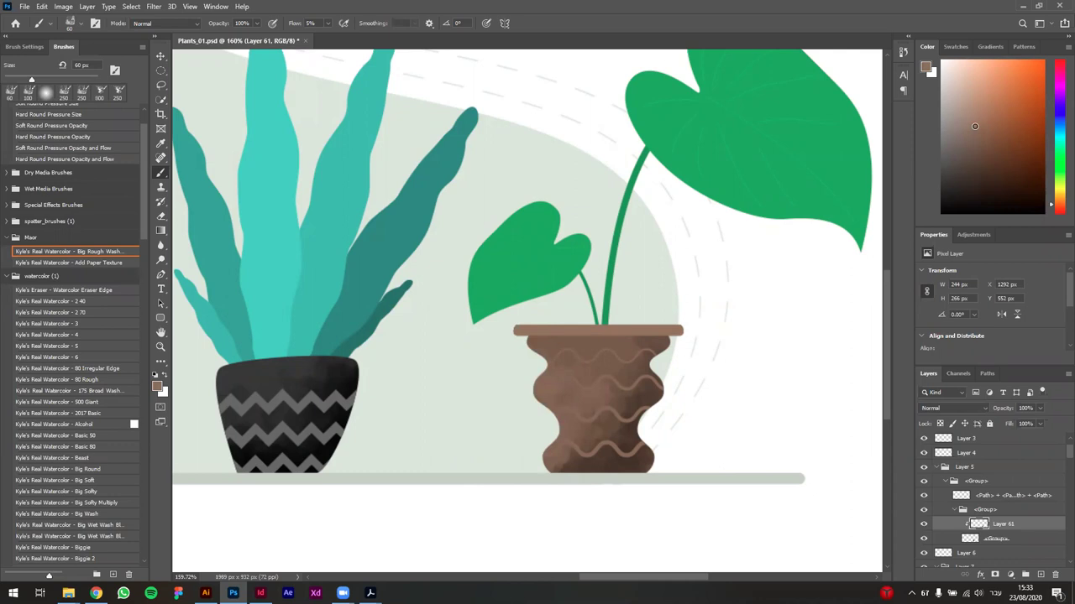
key(ctrl+0)
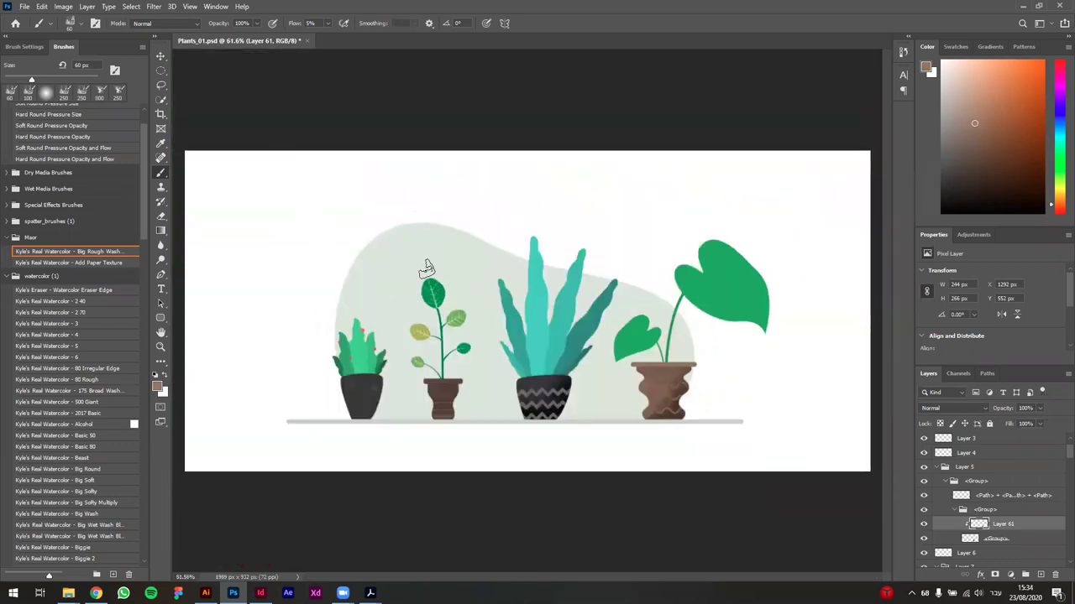
scroll(690, 371, up, 10)
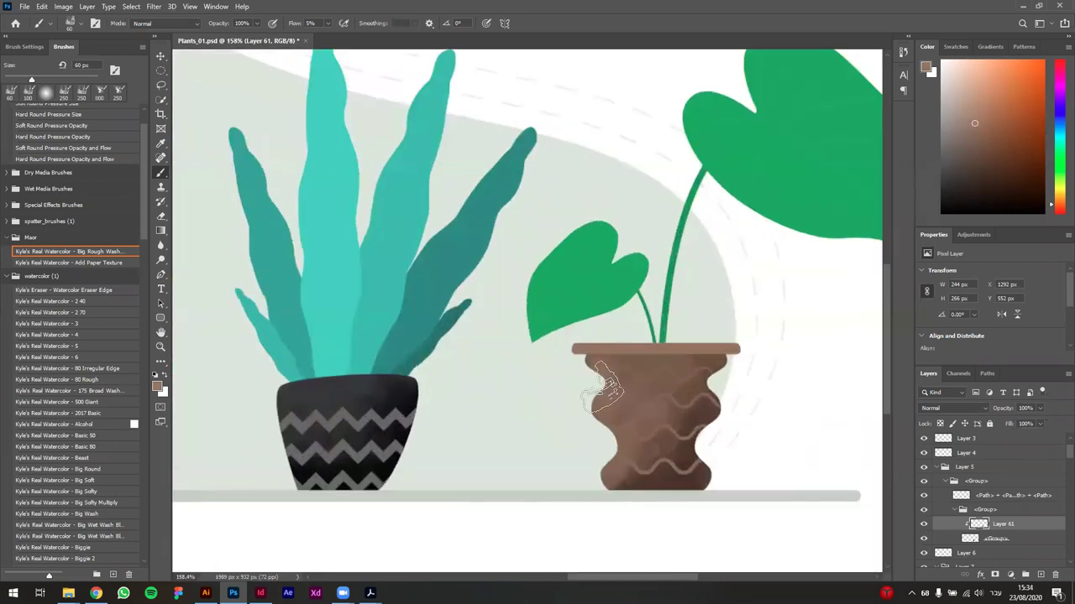
Step: Try to brighten the wavy pot's left edge with a paler brown highlight
click(974, 110)
mouse_move(605, 428)
mouse_down()
mouse_move(580, 391)
mouse_move(596, 479)
mouse_move(609, 412)
mouse_move(596, 399)
mouse_move(596, 454)
mouse_move(617, 396)
mouse_move(605, 383)
mouse_move(605, 454)
mouse_up()
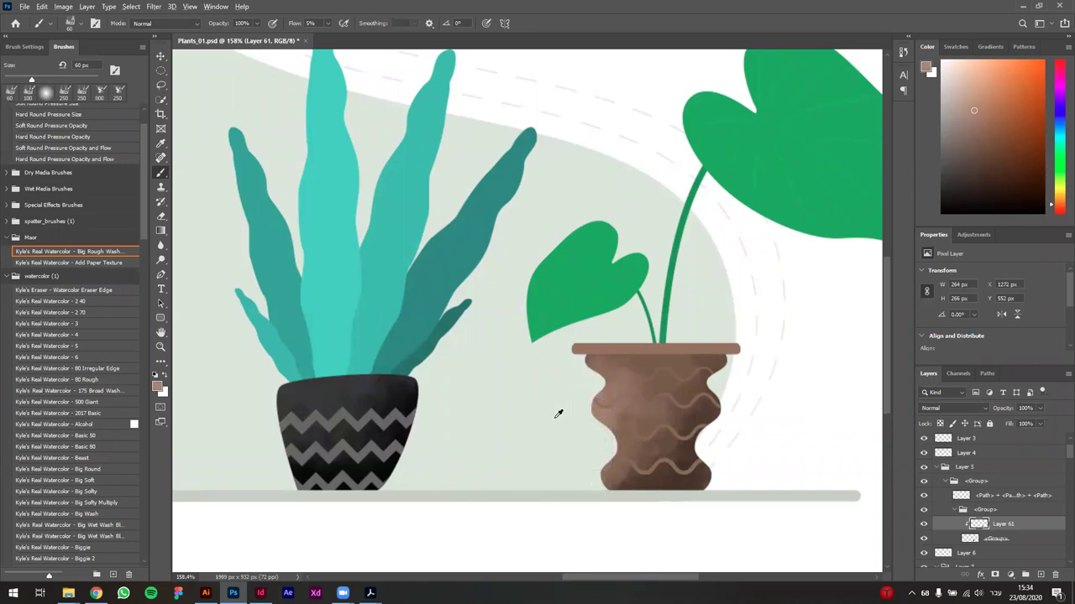
scroll(558, 413, down, 6)
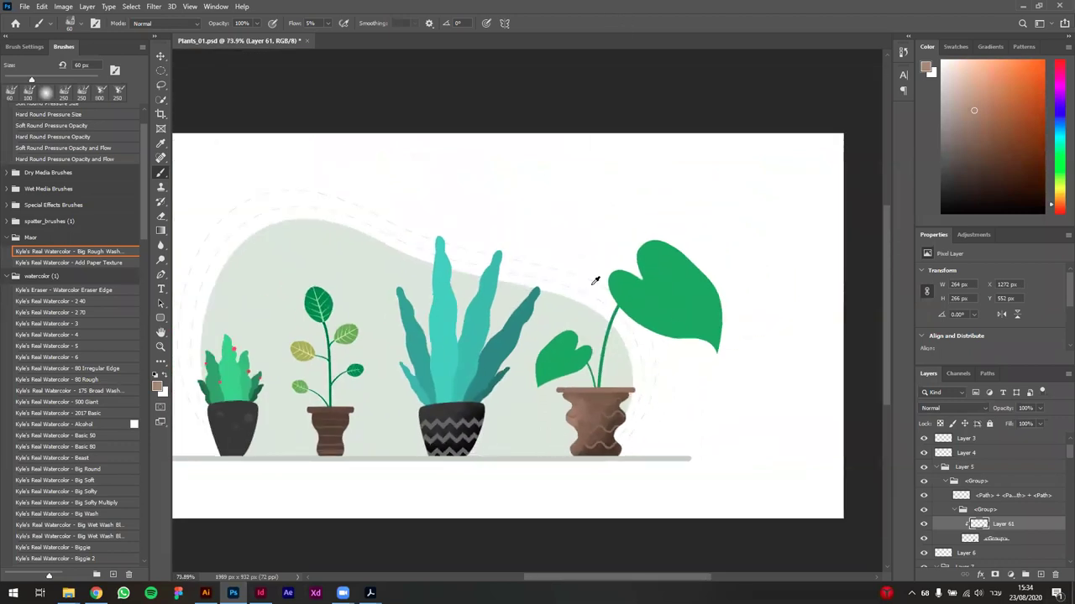
scroll(586, 453, up, 8)
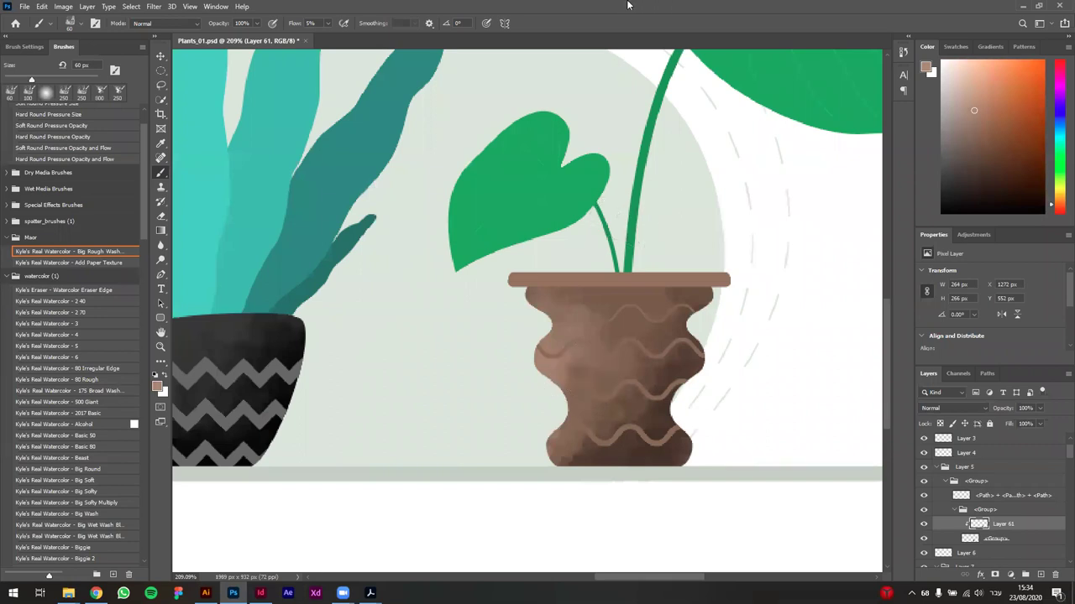
key(v)
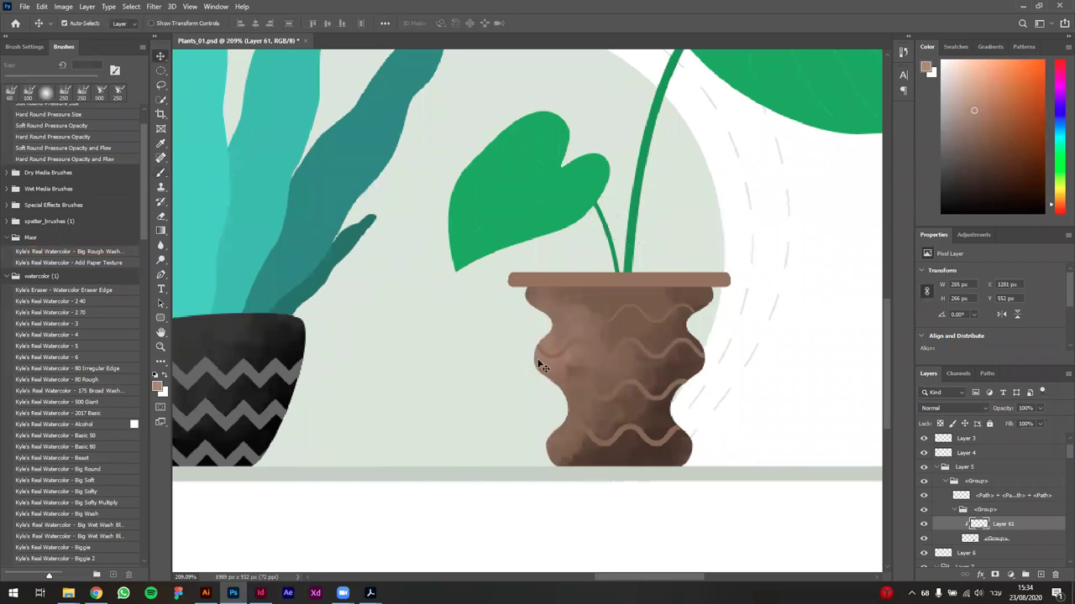
scroll(596, 377, down, 3)
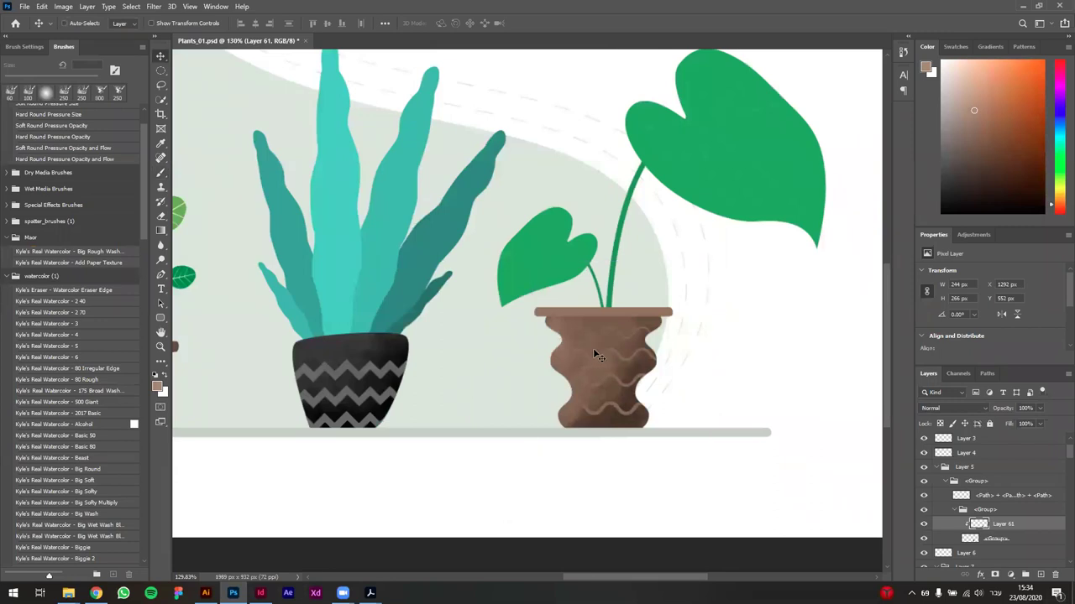
Step: Select the wavy line pattern on the brown pot, check its layer by toggling visibility, and add a layer mask to it
scroll(593, 348, up, 3)
scroll(611, 362, up, 1)
scroll(608, 372, down, 1)
scroll(630, 379, up, 1)
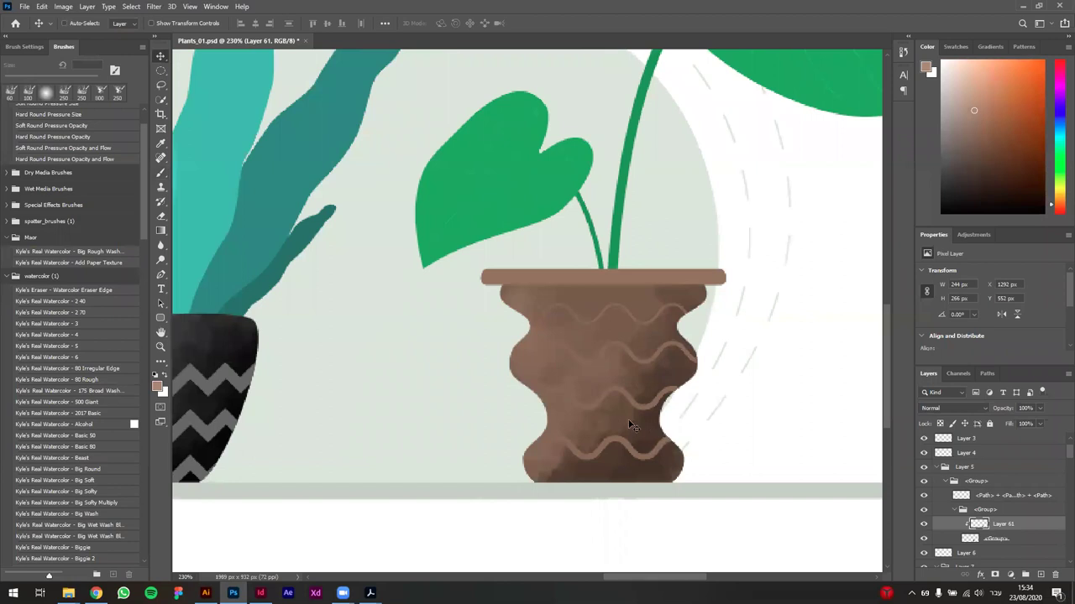
click(645, 366)
click(924, 496)
click(923, 496)
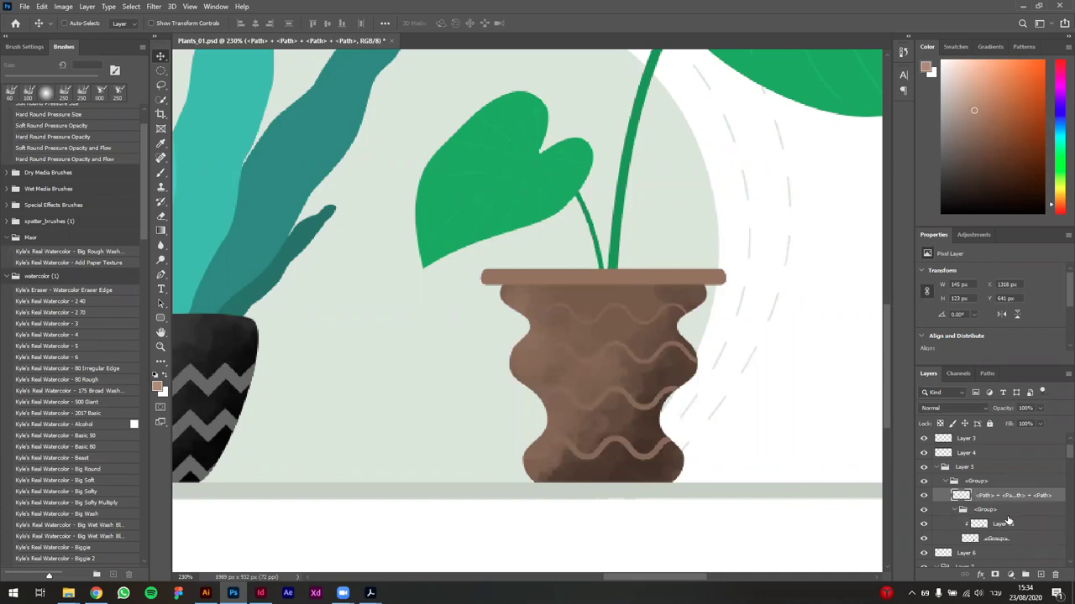
click(995, 575)
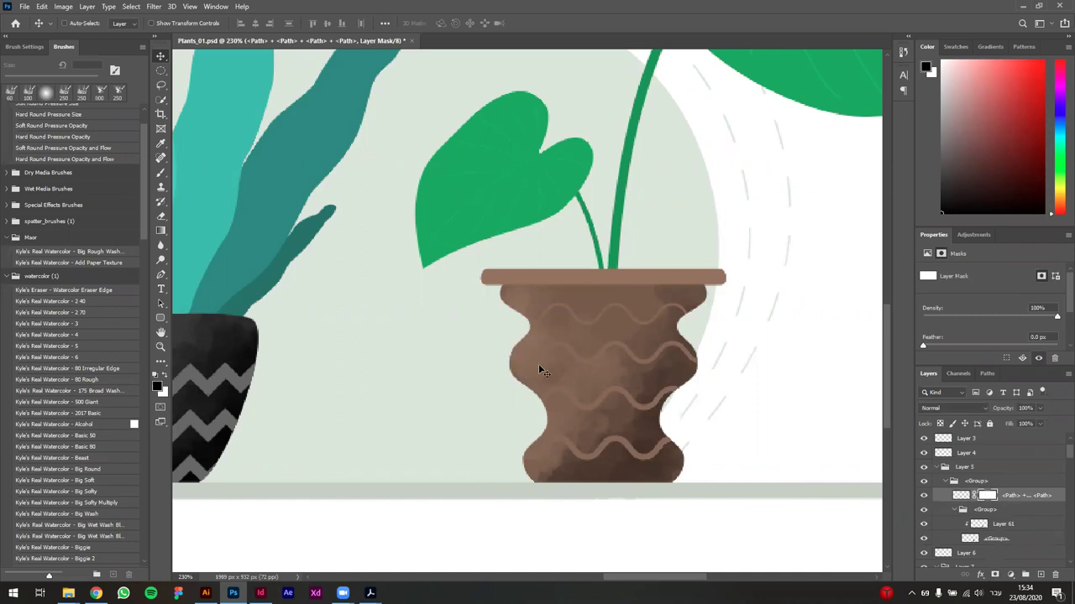
Step: Paint black on the mask with the watercolor brush to fade the left part of the wavy lines
key(b)
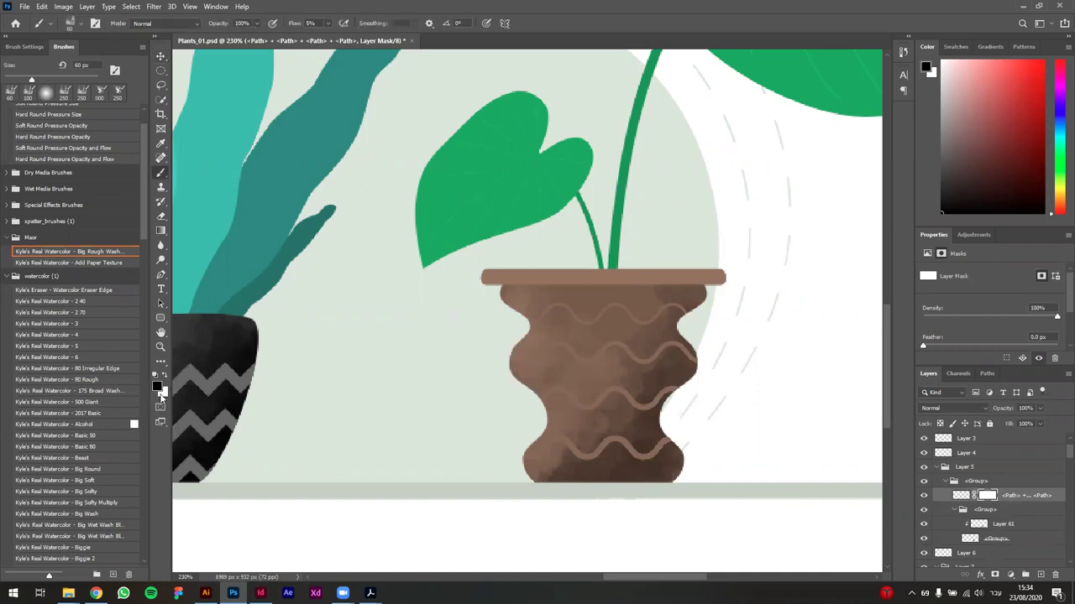
mouse_move(524, 345)
mouse_down()
mouse_move(571, 311)
mouse_move(497, 457)
mouse_move(559, 382)
mouse_move(563, 441)
mouse_move(613, 449)
mouse_up()
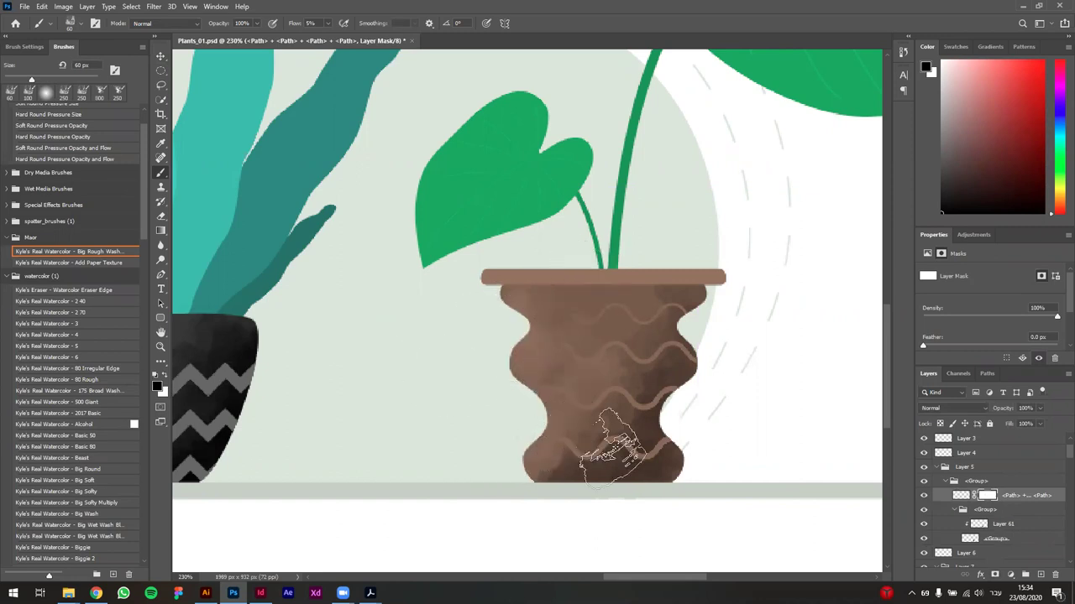
scroll(678, 432, down, 2)
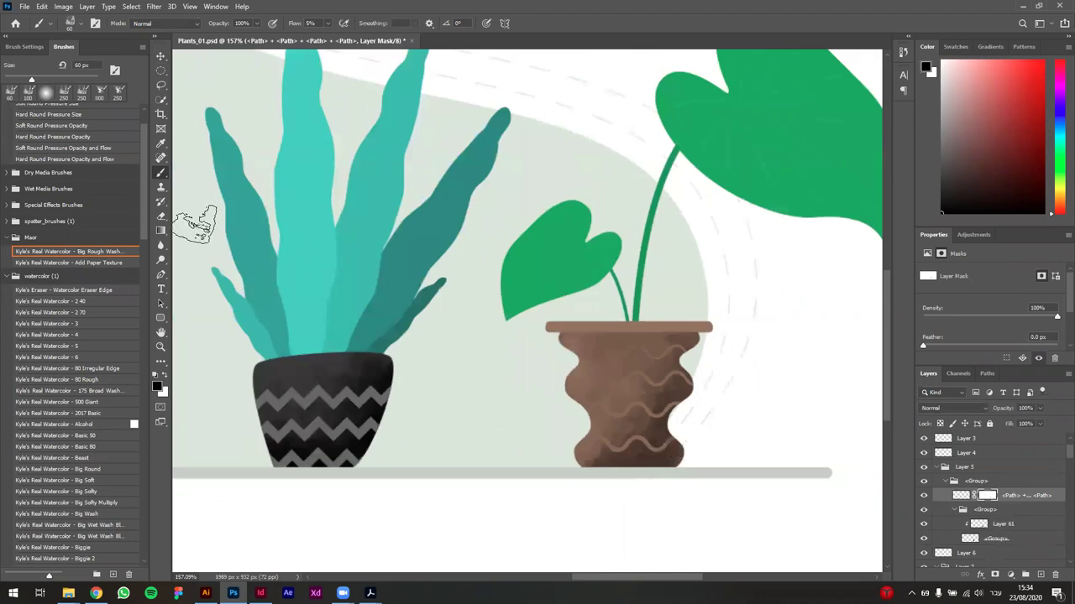
Step: Choose the Kyle's Spatter Brushes - Dots 1 brush and reduce it to 70 px for work on the wavy lines' mask
click(7, 221)
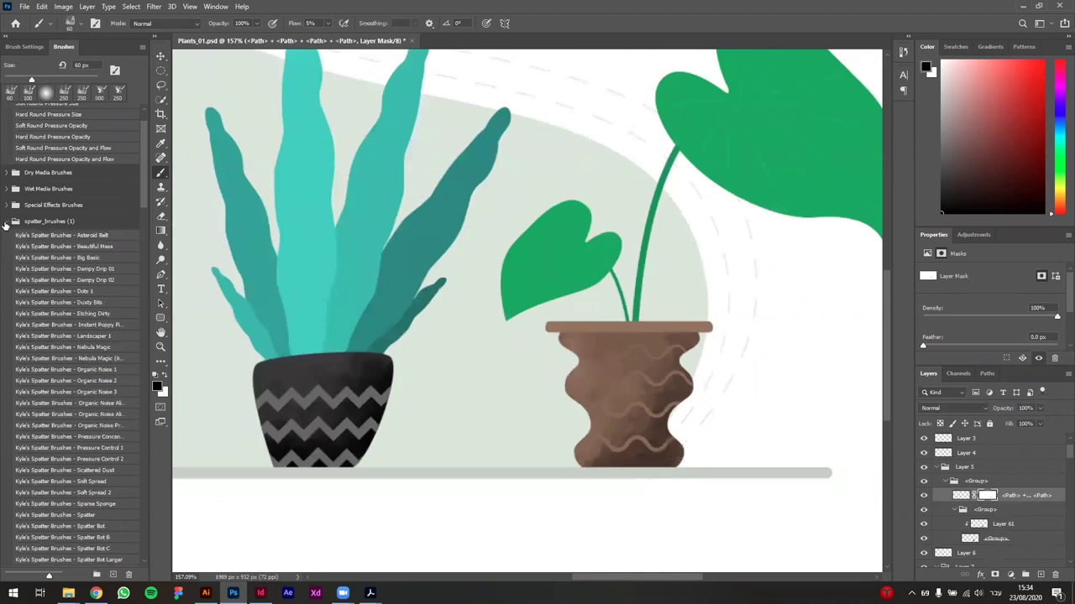
click(84, 294)
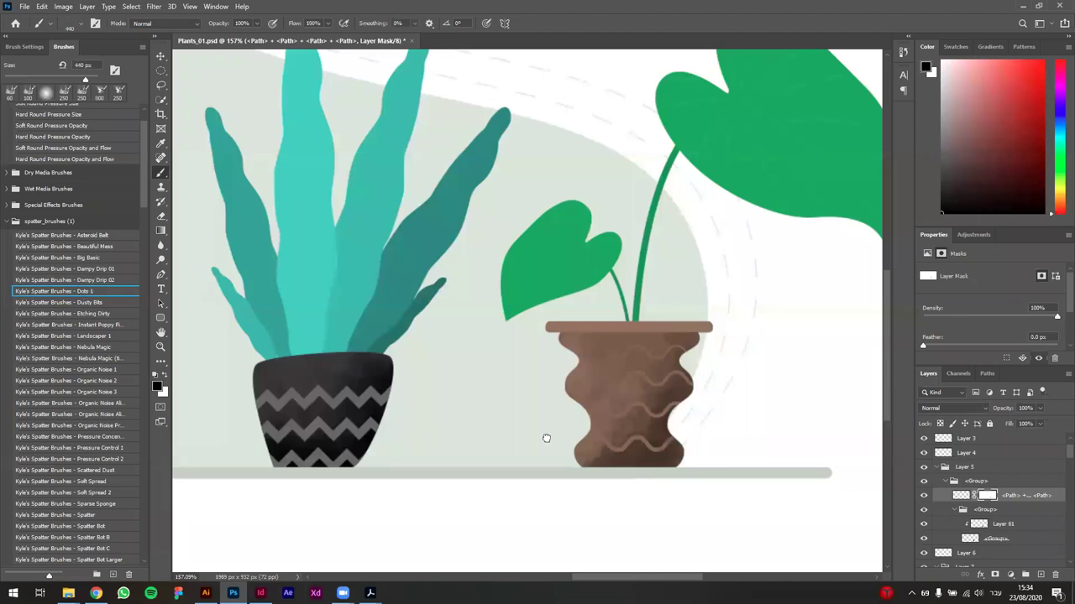
scroll(617, 409, up, 5)
key(bracketleft)
key(bracketleft)
key(bracketleft)
key(bracketleft)
key(bracketleft)
key(bracketleft)
key(bracketleft)
key(bracketleft)
key(bracketleft)
key(bracketleft)
key(bracketleft)
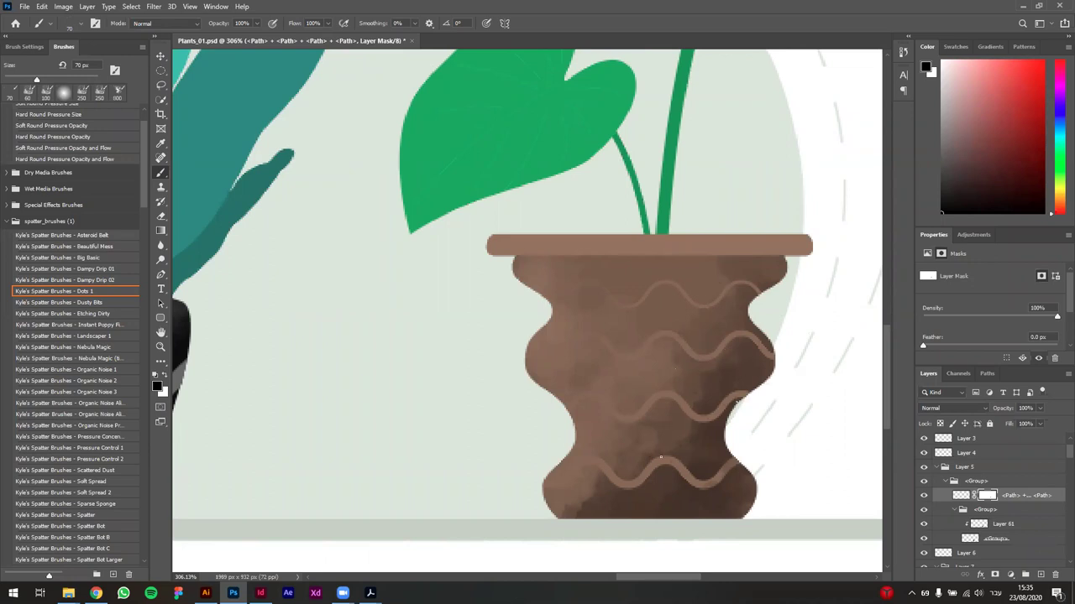
Step: Select the tallest light-teal leaf of the plant in the zigzag pot and check its layer by toggling visibility
scroll(553, 274, down, 7)
drag(319, 189, 436, 335)
scroll(437, 281, up, 3)
key(v)
click(483, 258)
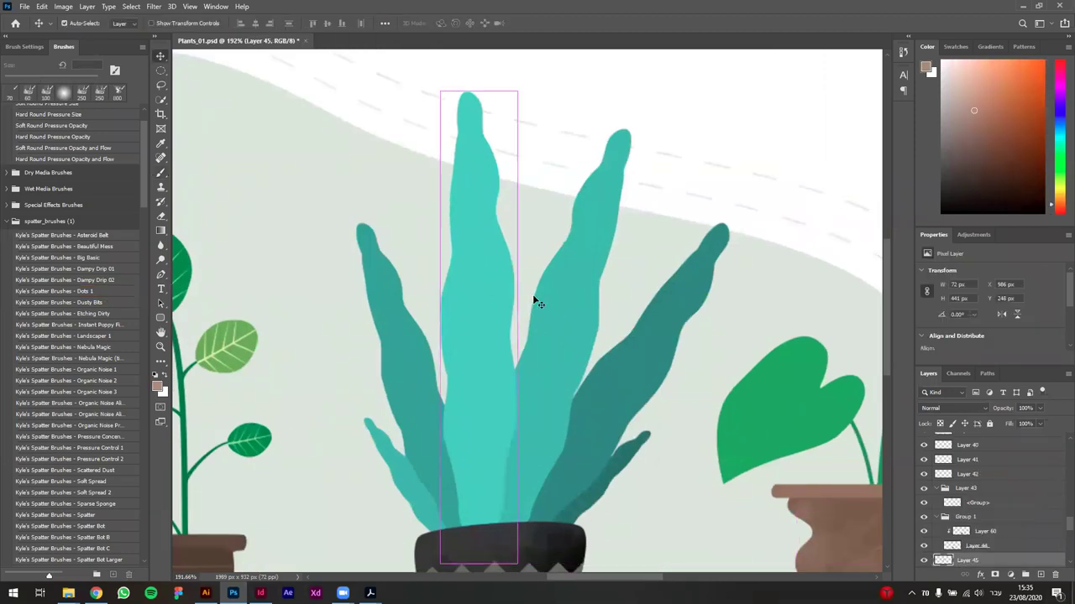
click(924, 533)
click(924, 533)
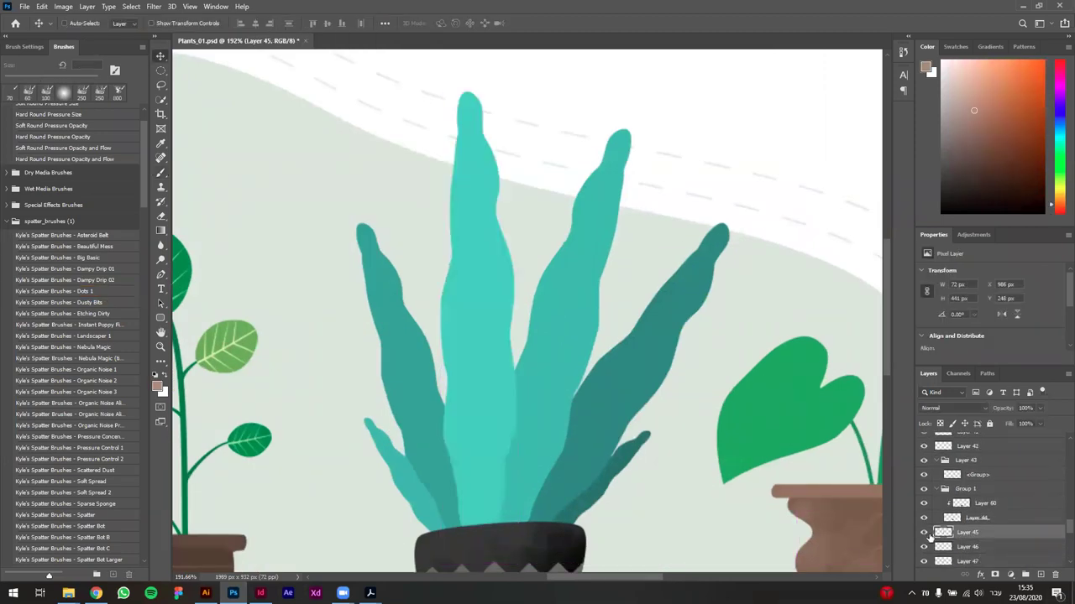
Step: Add a new layer clipped to the tall leaf's Layer 45 and group the two layers together
click(1040, 578)
key(ctrl+alt+g)
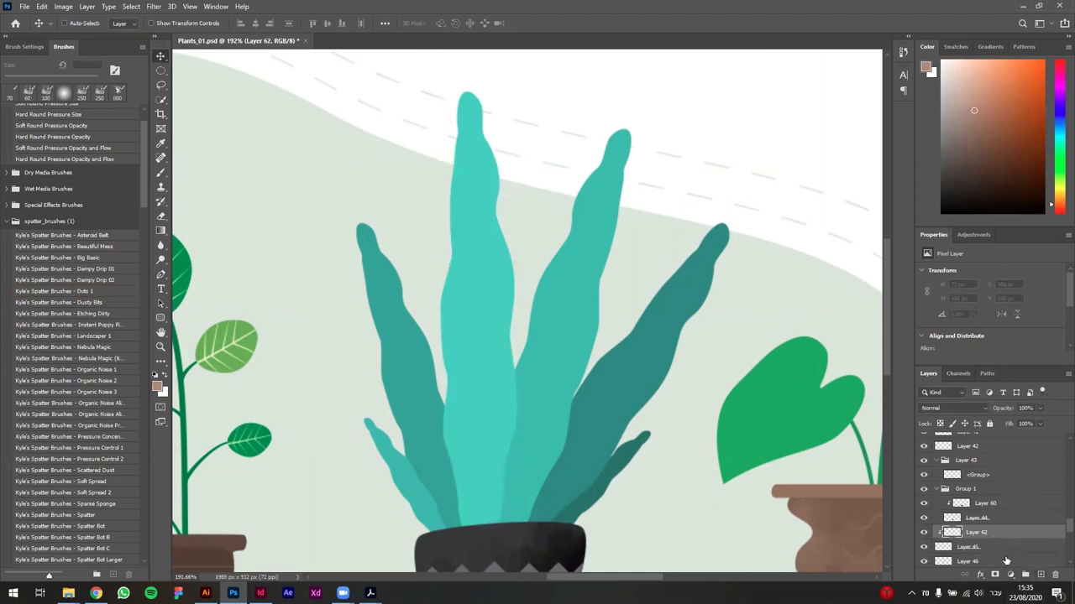
shift+click(1000, 548)
key(ctrl+g)
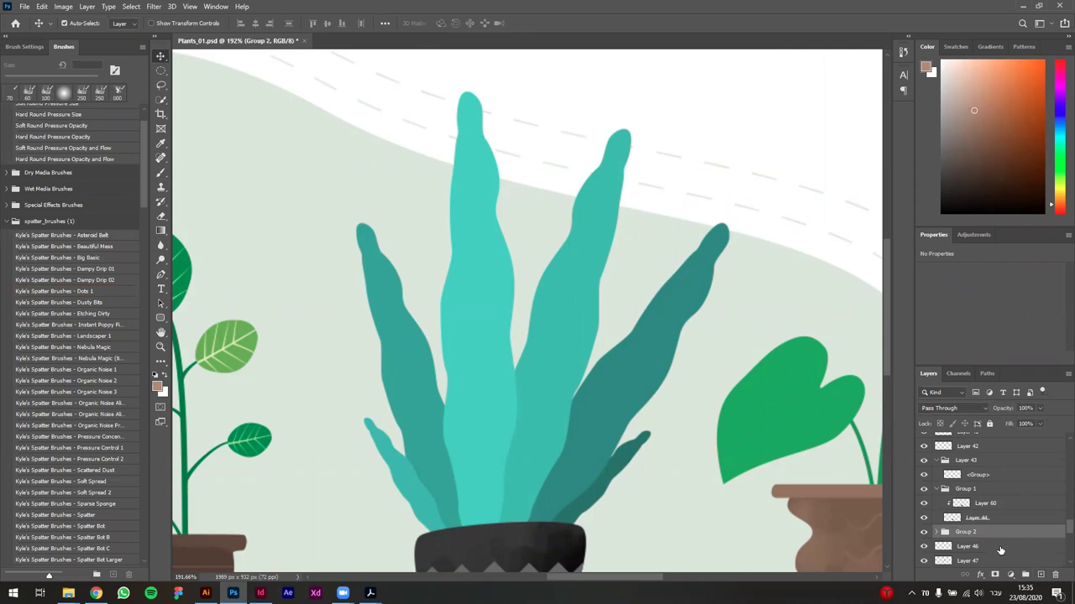
Step: Add a layer mask to the tall leaf's Layer 45 inside its group
click(1004, 520)
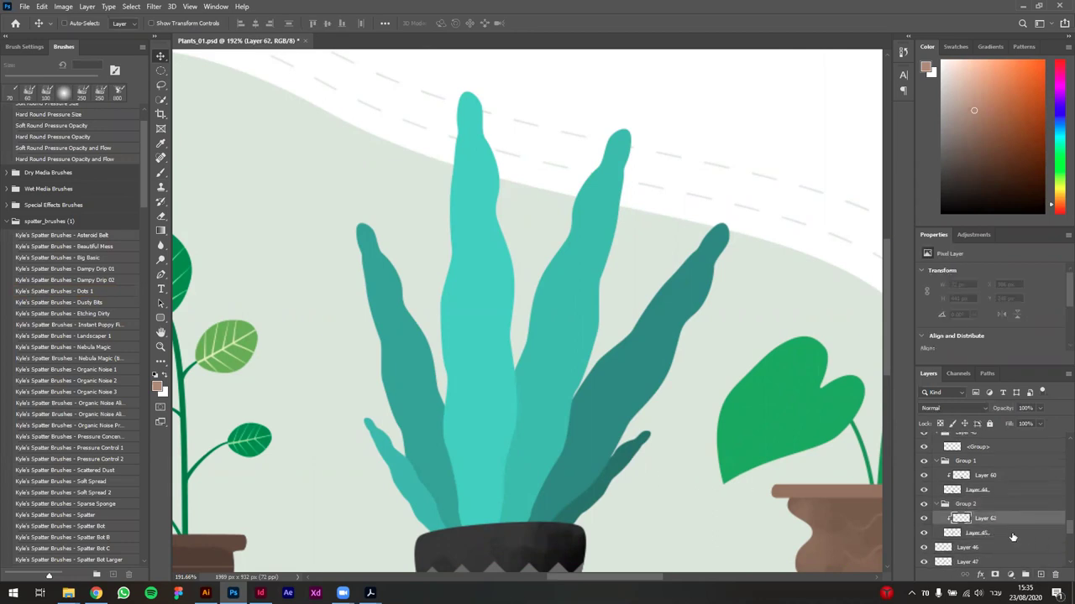
click(1000, 536)
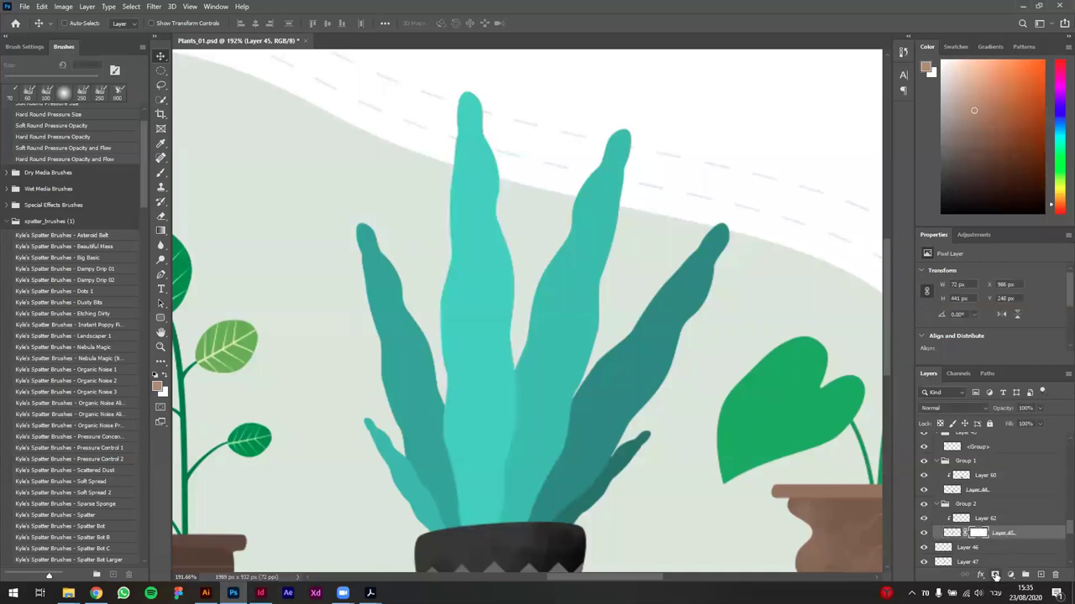
Step: Paint scattered dots down the tall leaf's Layer 45 mask in black with the Dots 1 brush, adjusting its size to 60 px
click(995, 575)
click(923, 534)
click(923, 534)
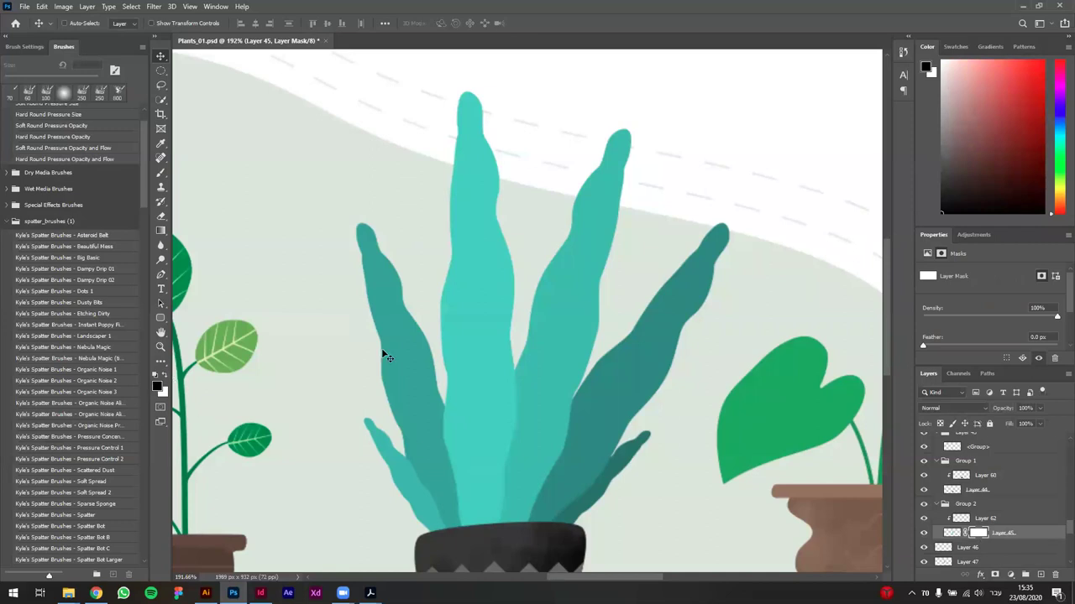
key(b)
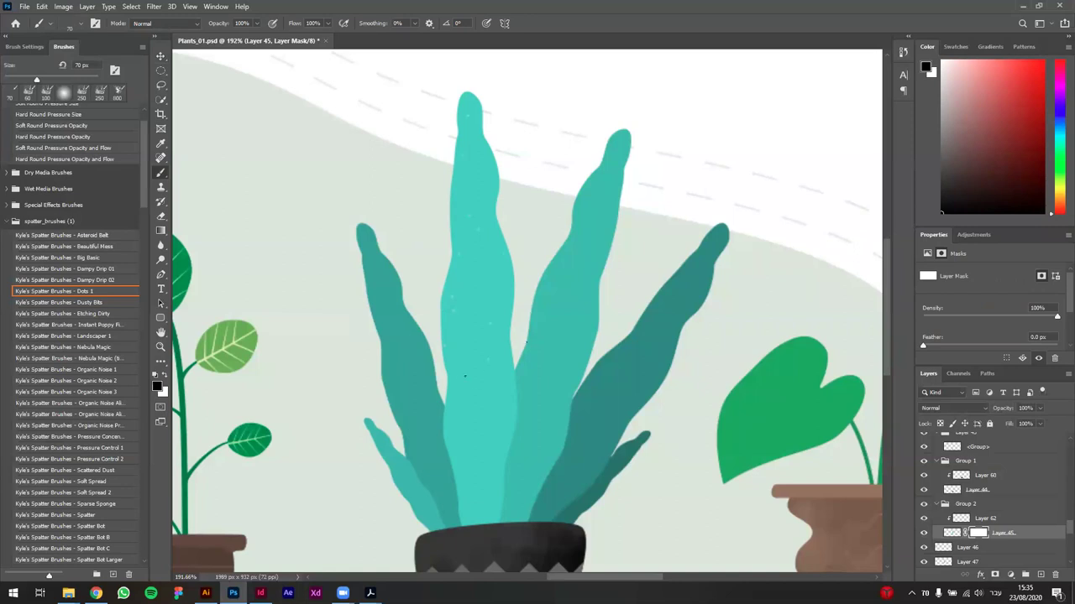
key(bracketleft)
key(bracketleft)
key(bracketright)
key(bracketright)
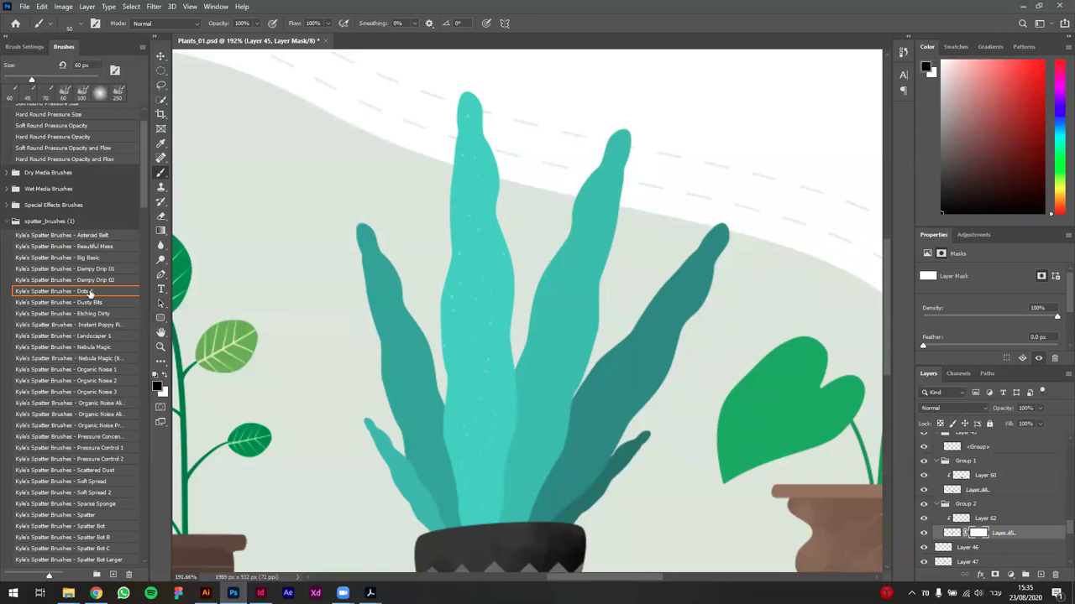
Step: Show brush tip previews in the brush list and choose the Kyle's Spatter Brushes - Dusty Bits brush
click(140, 47)
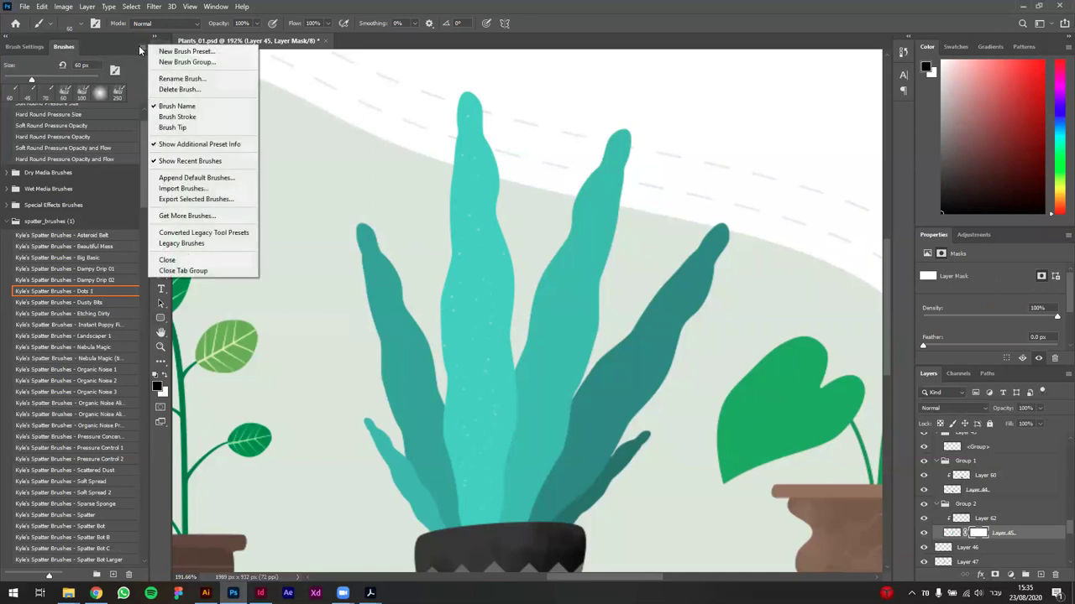
click(178, 127)
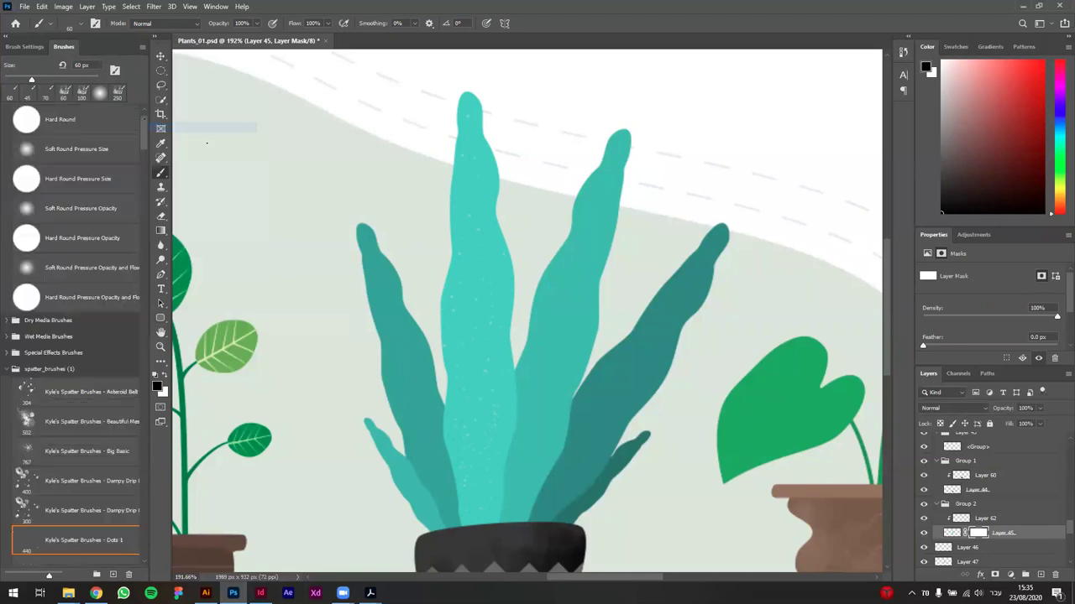
scroll(67, 353, down, 5)
scroll(73, 323, down, 4)
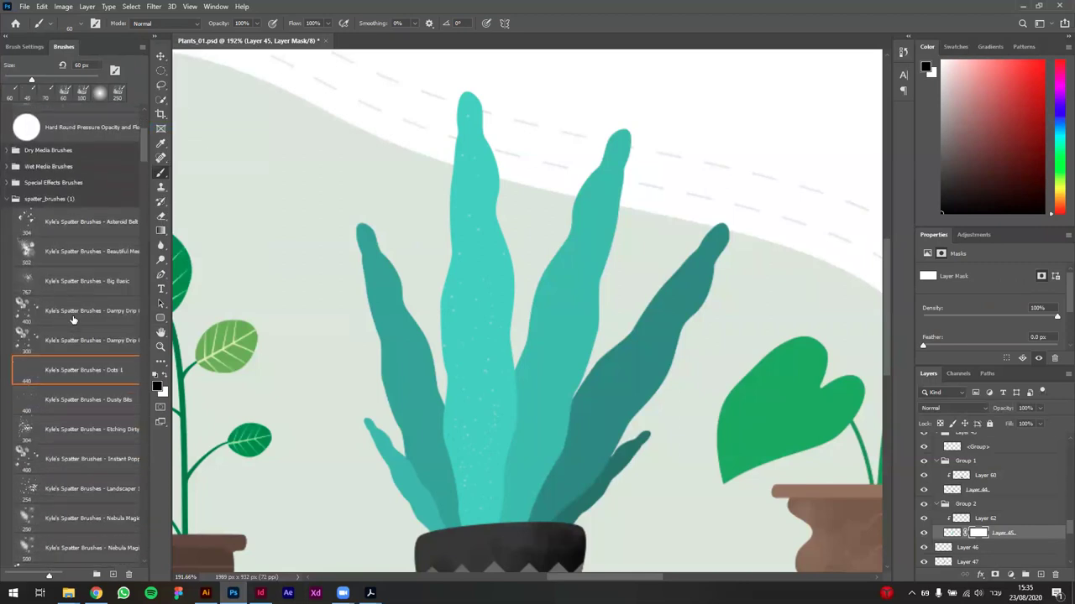
scroll(48, 275, down, 2)
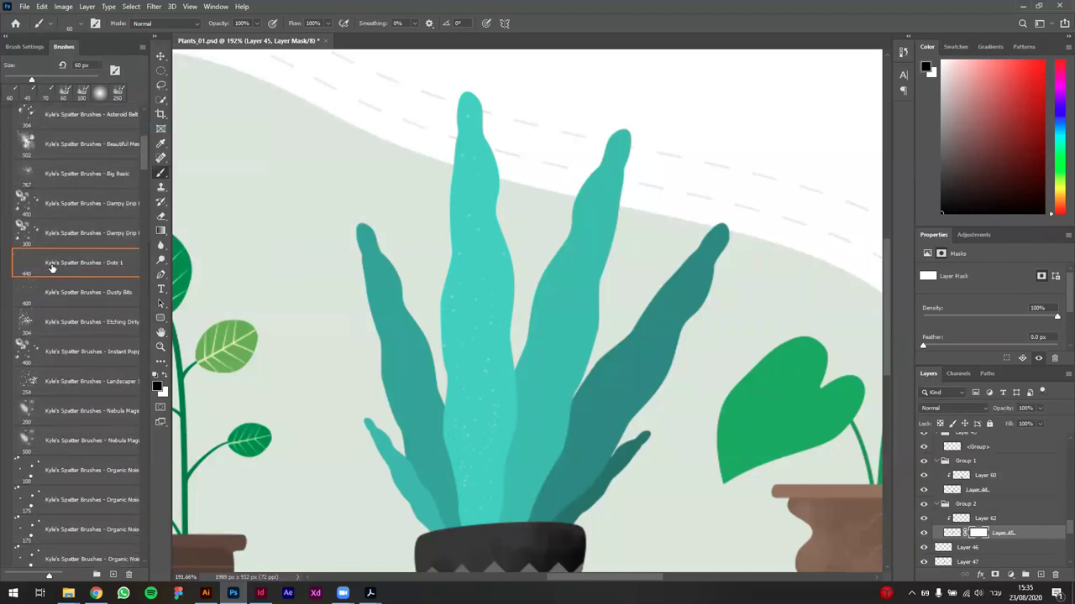
click(37, 294)
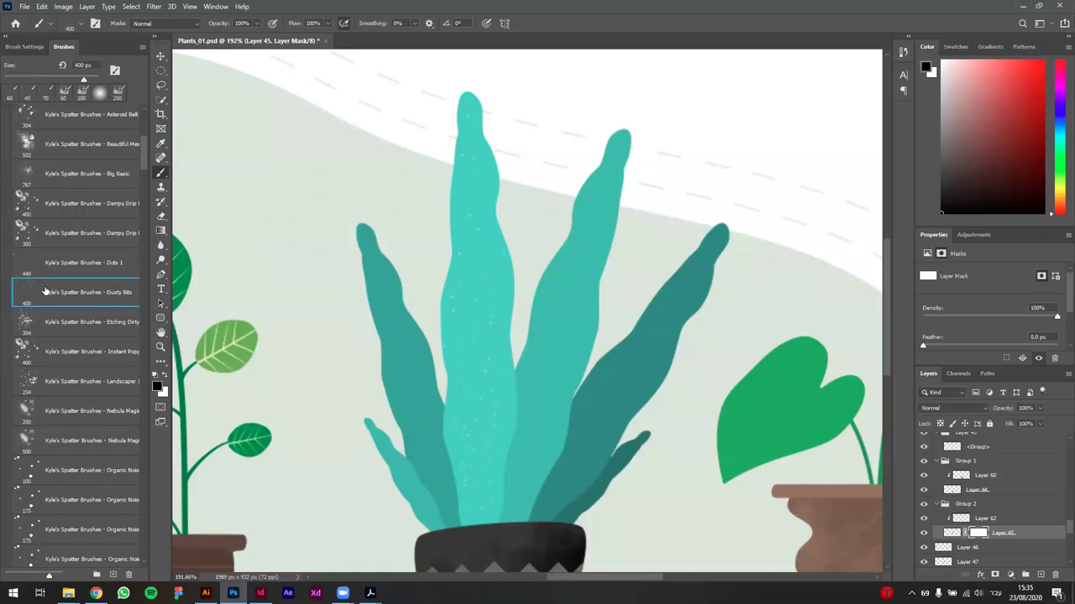
Step: Speckle the lower part of the tall leaf on its Layer 45 mask with the Dusty Bits brush, reducing its size to 50 px
key(bracketright)
key(bracketright)
key(bracketright)
key(bracketright)
key(bracketright)
key(bracketright)
key(bracketleft)
key(bracketleft)
key(bracketleft)
key(bracketleft)
key(bracketleft)
key(bracketleft)
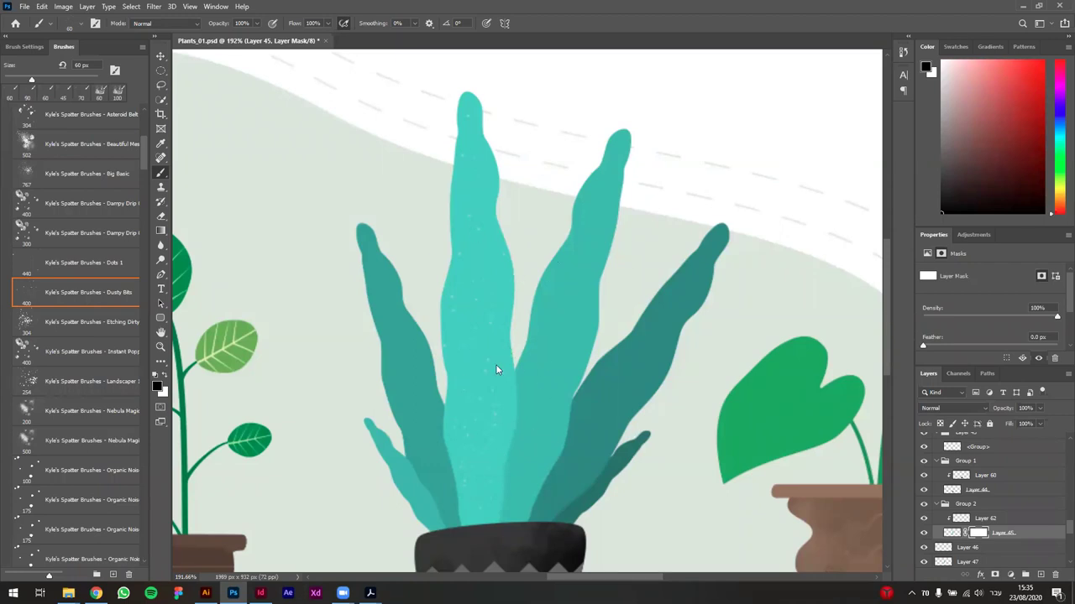
key(bracketright)
key(bracketright)
key(bracketright)
key(bracketright)
click(473, 464)
key(bracketleft)
key(bracketleft)
key(bracketleft)
key(bracketleft)
drag(458, 411, 424, 410)
key(bracketleft)
scroll(525, 417, down, 6)
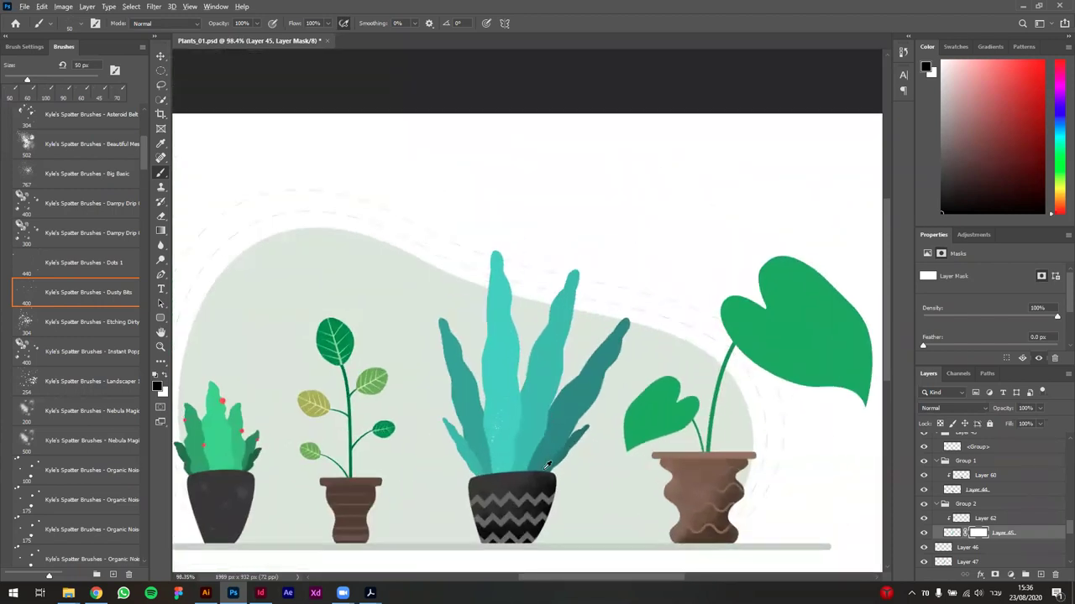
scroll(558, 422, down, 3)
drag(560, 421, 569, 409)
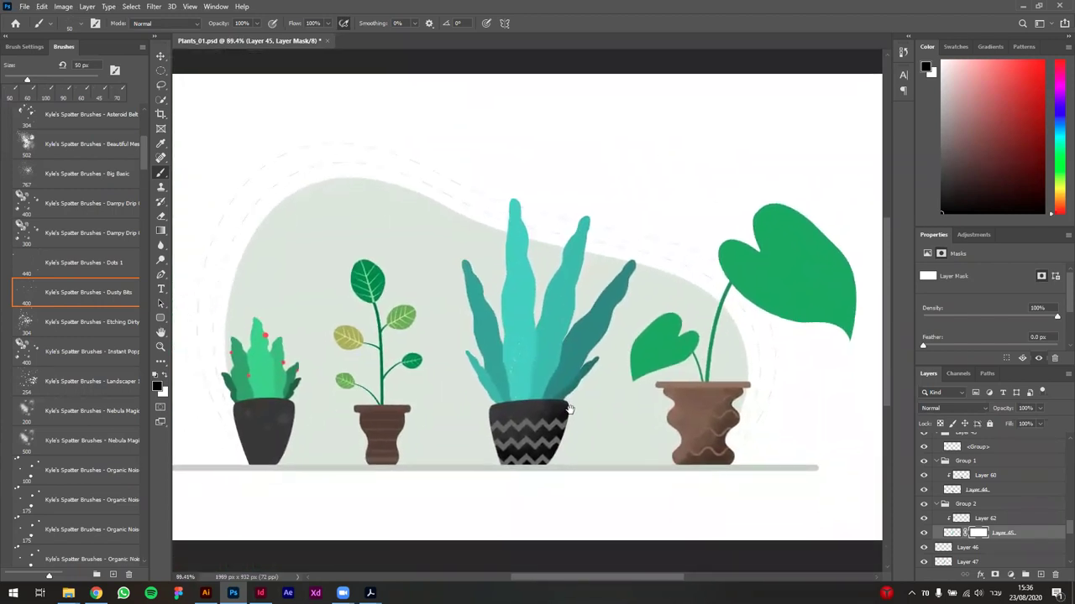